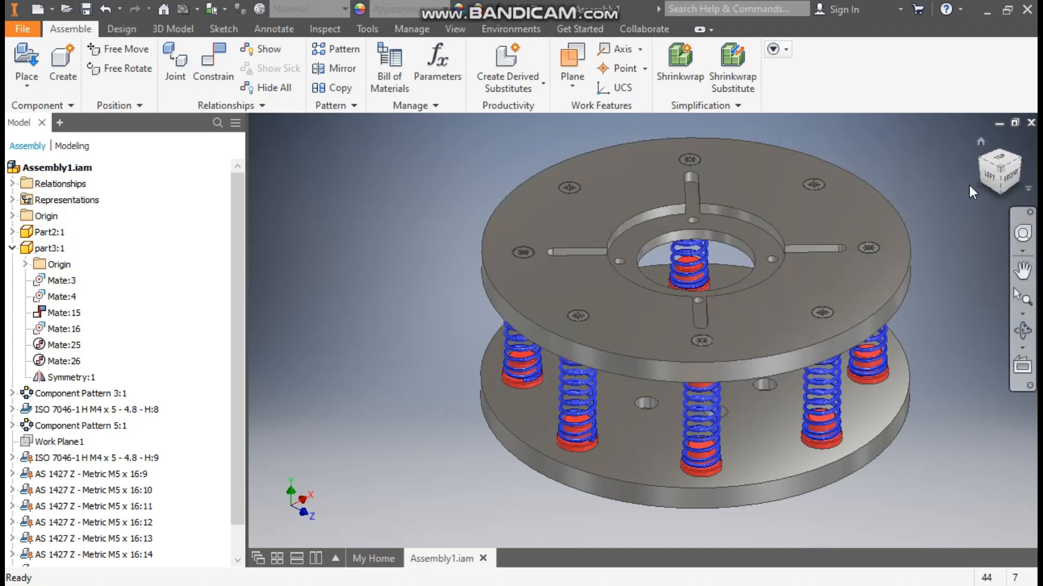
Examine the two-plate spring assembly from the side and in an angled view, including its upper and lower plates.
click(990, 177)
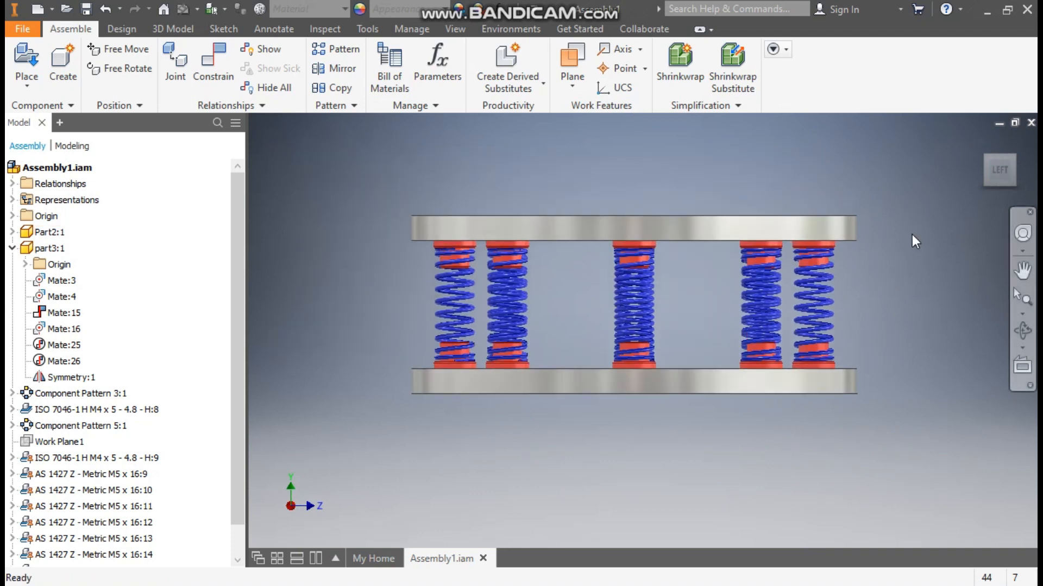
click(760, 228)
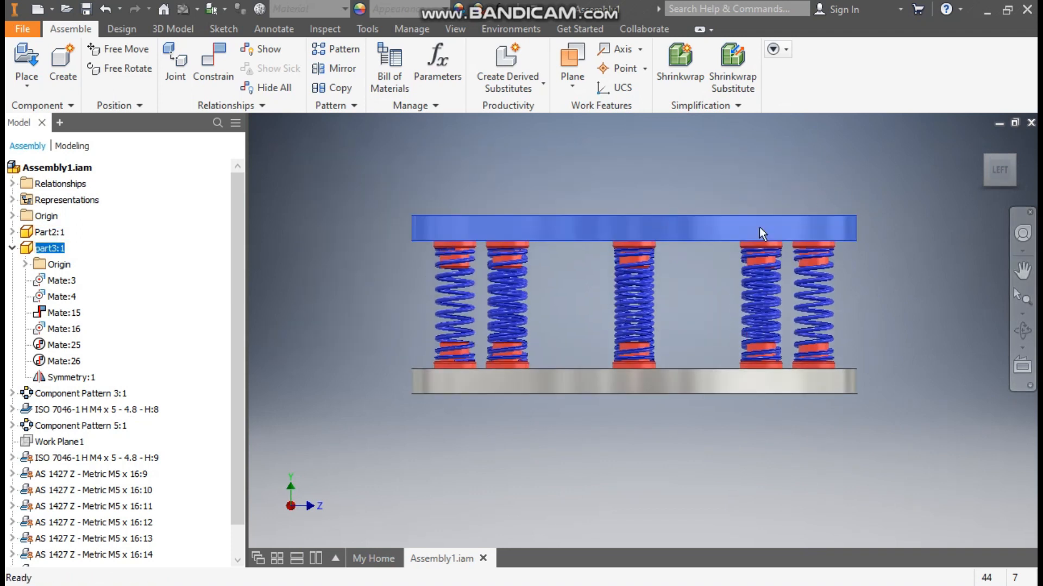
click(806, 386)
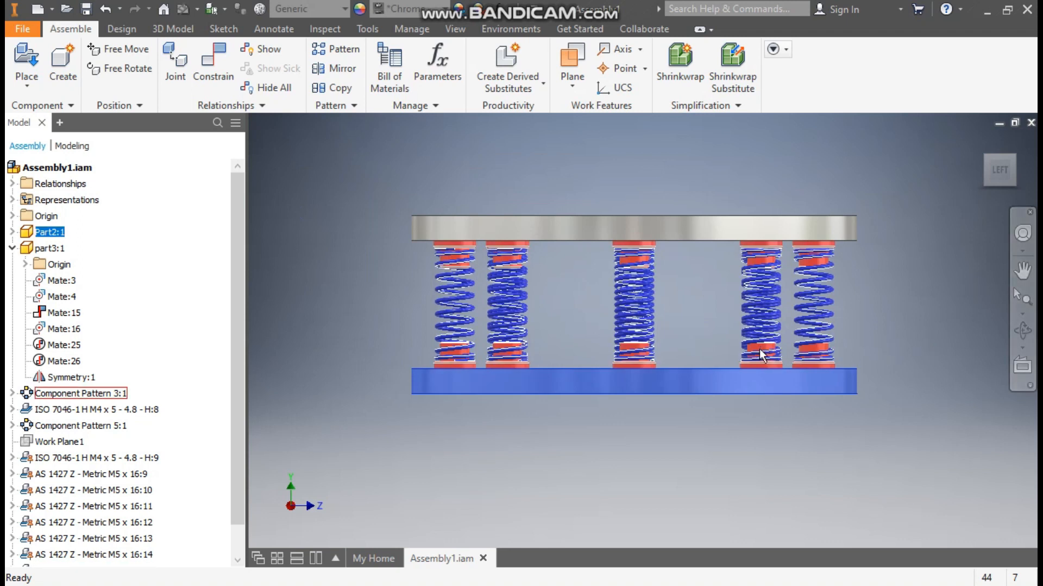
scroll(760, 350, down, 3)
scroll(766, 359, up, 3)
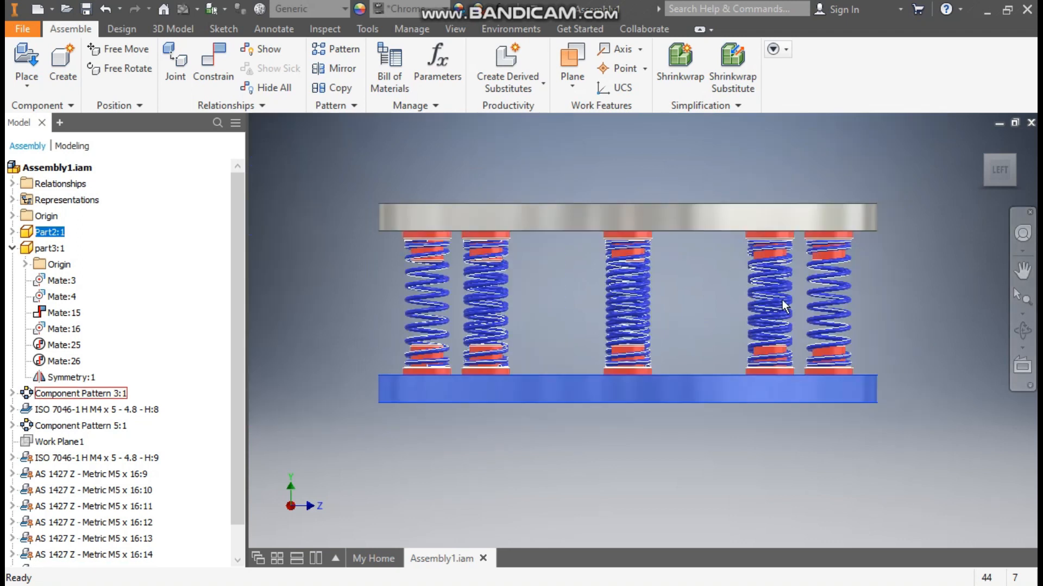
click(1013, 156)
mouse_move(718, 390)
middle_down()
mouse_move(728, 379)
mouse_move(732, 403)
middle_up()
click(751, 486)
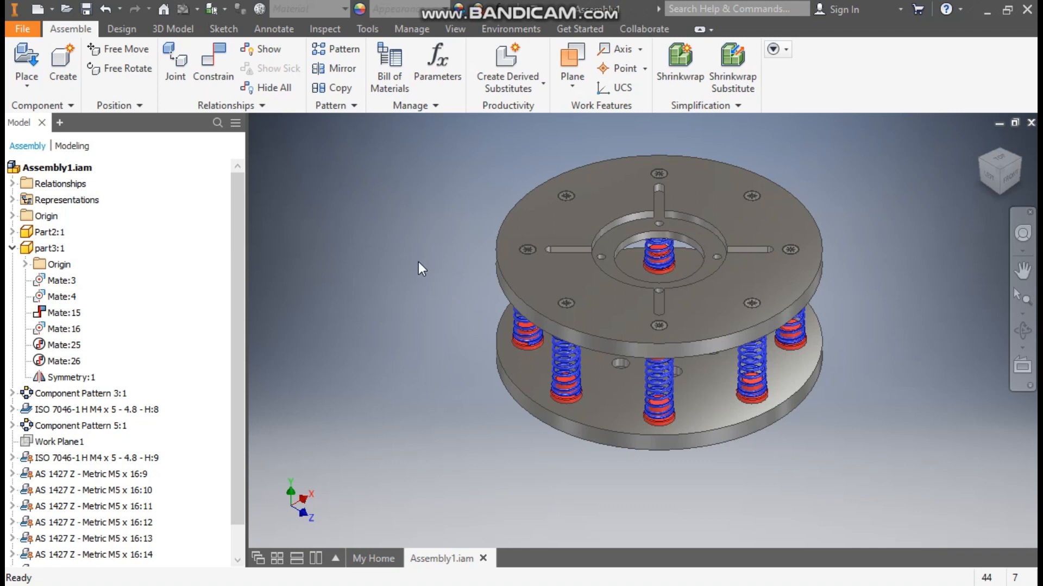
click(617, 418)
click(412, 338)
Create a new part from the metric Standard (mm).ipt template and start a sketch on the horizontal XZ plane.
click(36, 9)
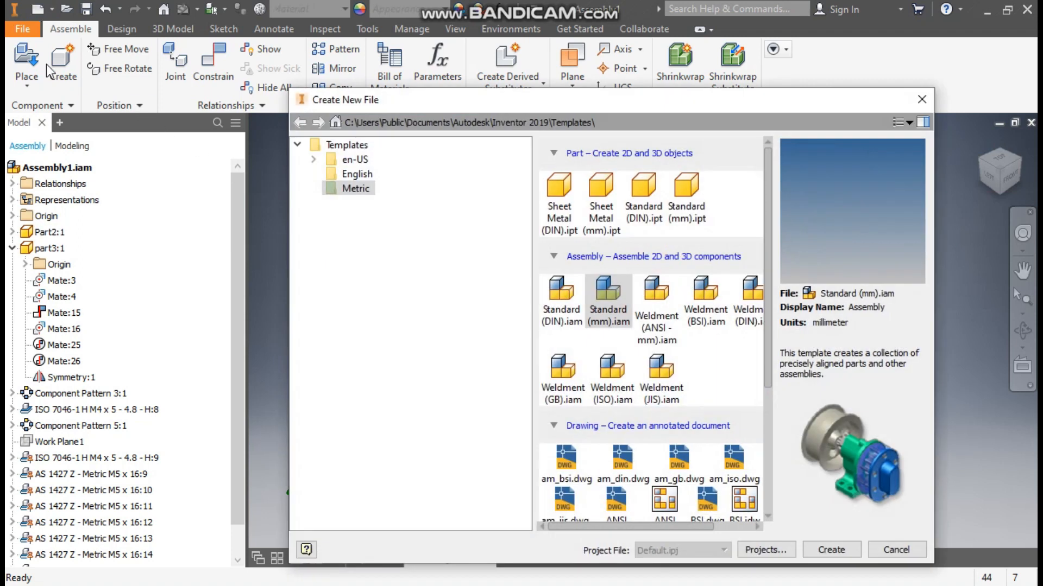
click(686, 190)
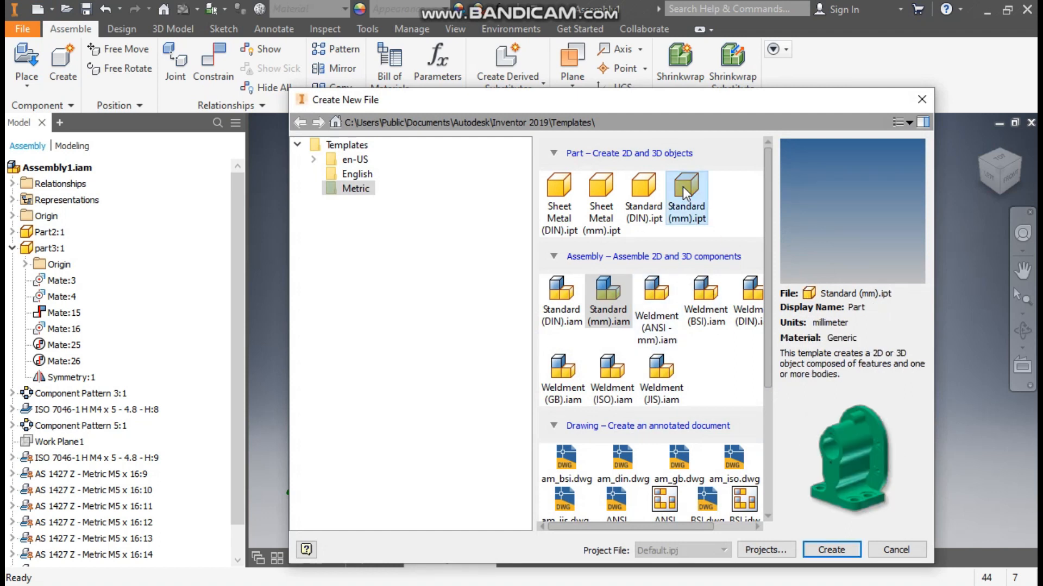
click(816, 553)
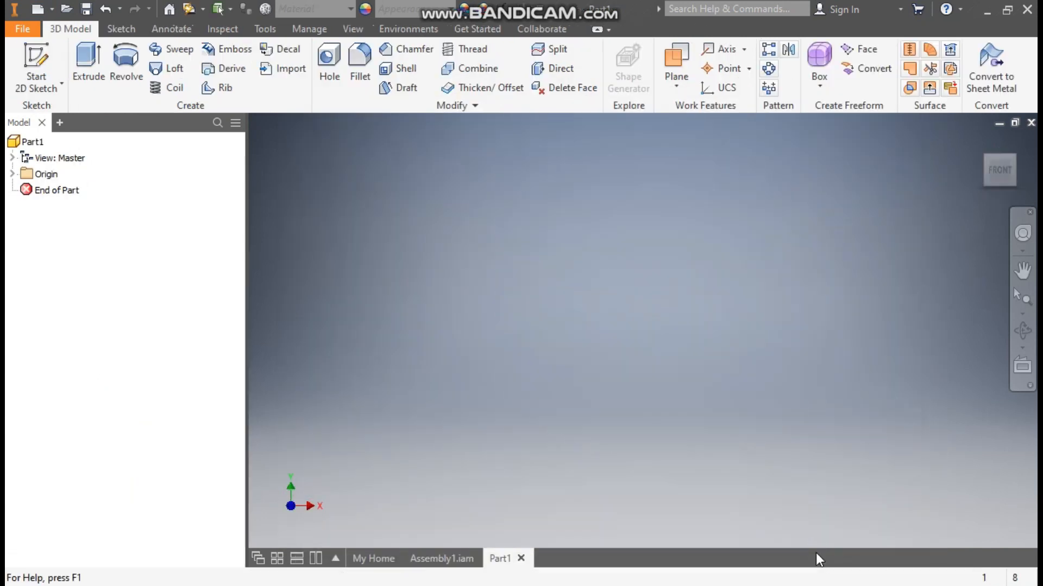
click(34, 56)
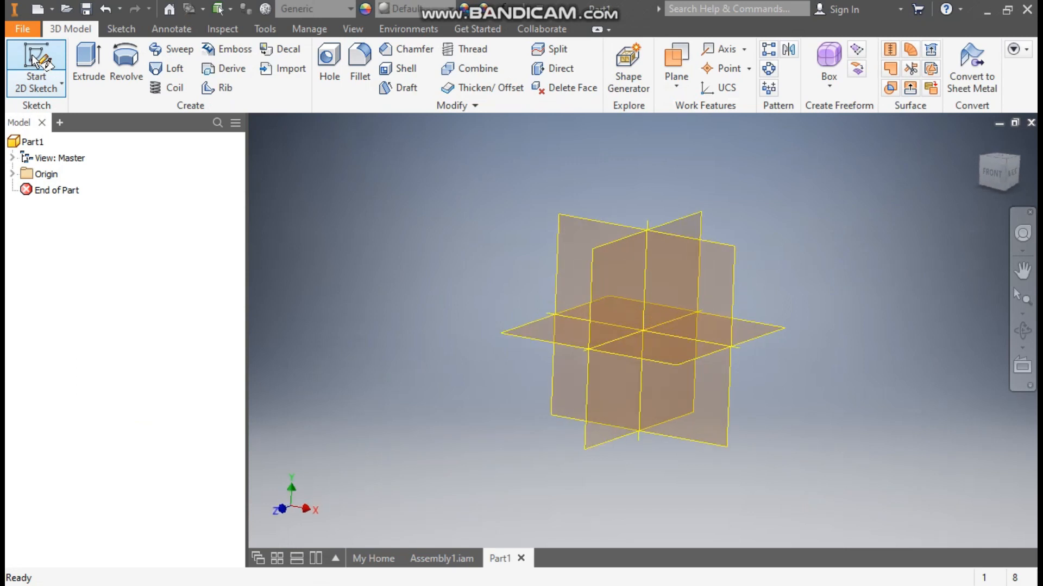
click(525, 327)
click(1016, 142)
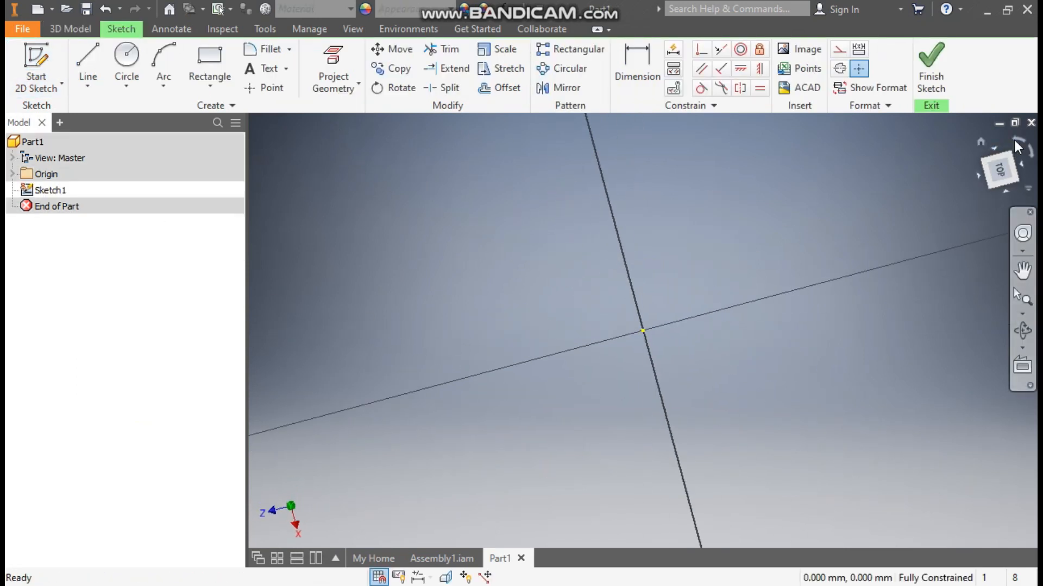
Sketch a circle centred on the origin and dimension its diameter to 180 mm.
click(134, 61)
click(643, 330)
click(717, 185)
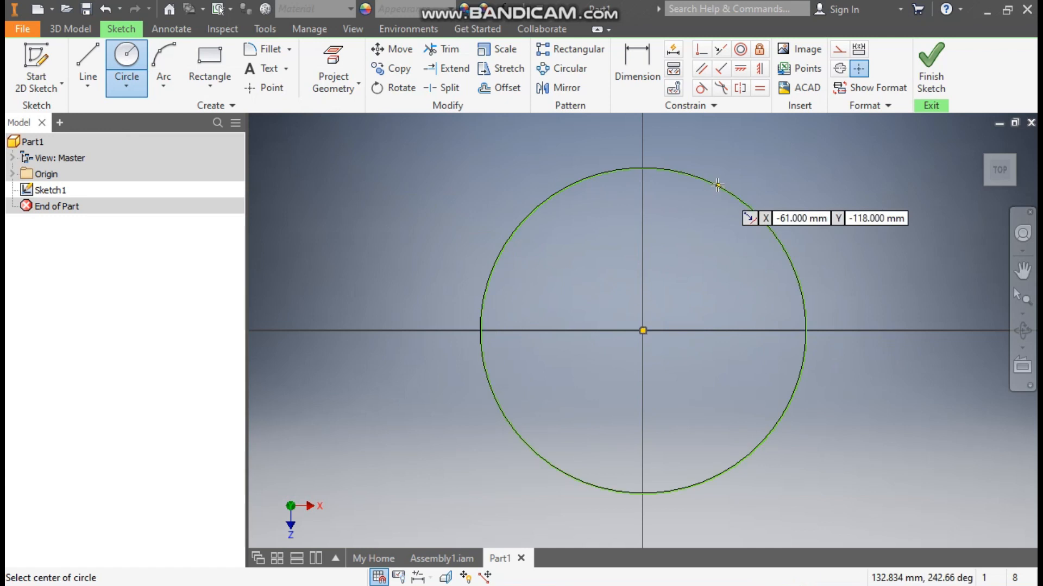
click(637, 67)
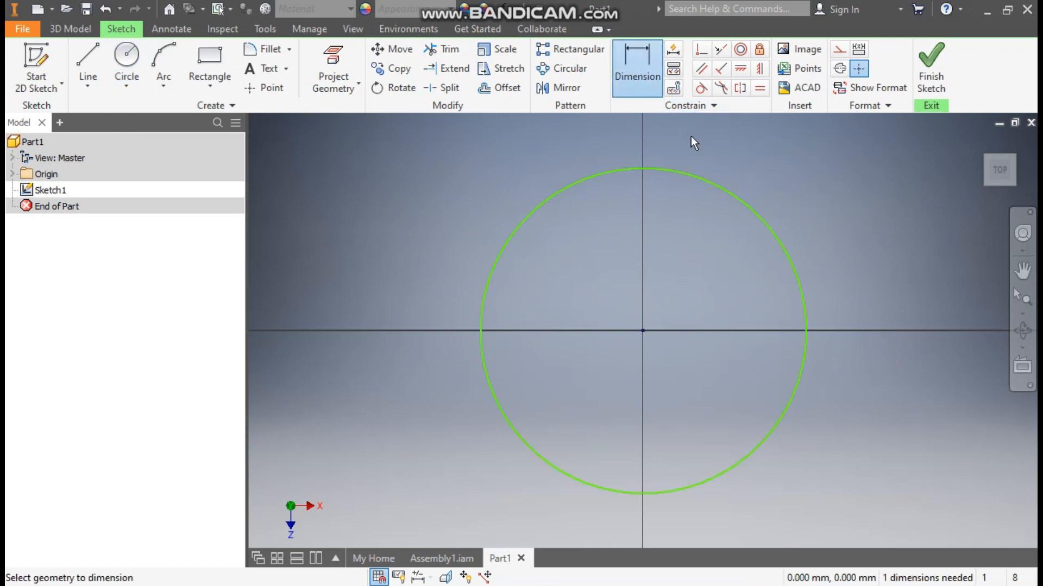
click(689, 176)
click(668, 225)
text(18)
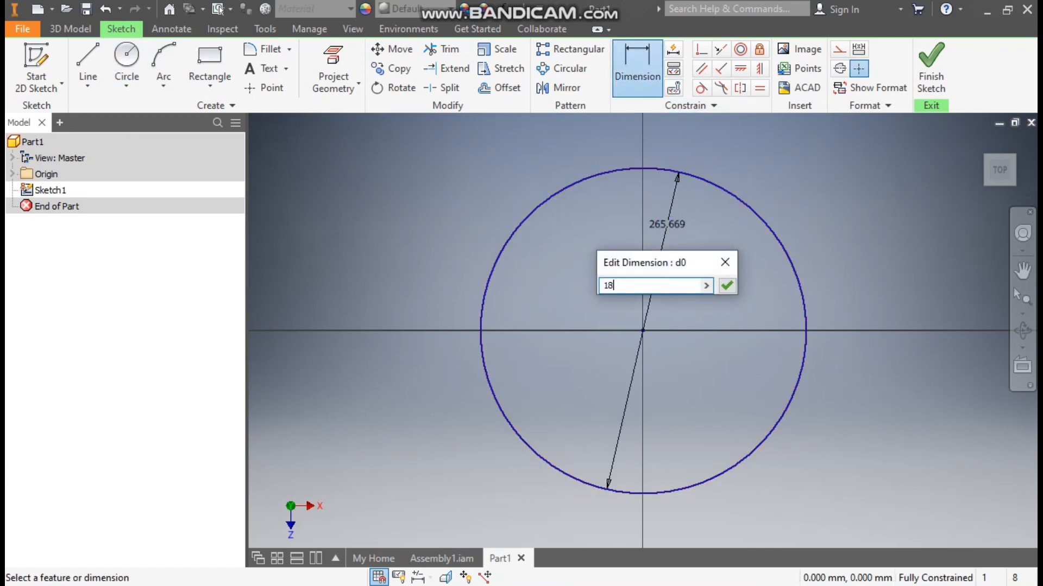
text(0)
key(Return)
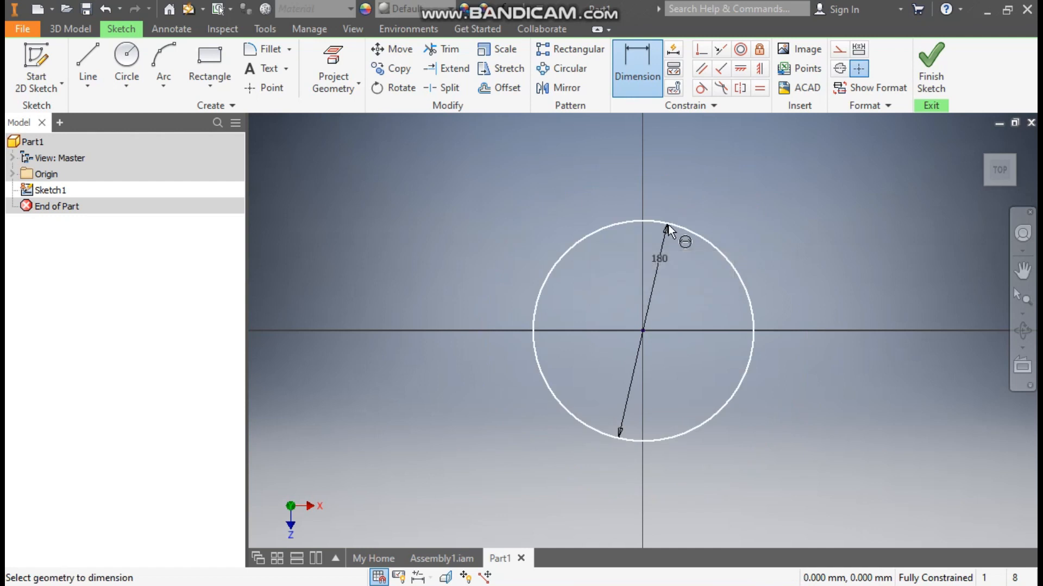
Extrude the circle upward by 10 mm into a solid disc.
click(67, 24)
click(95, 57)
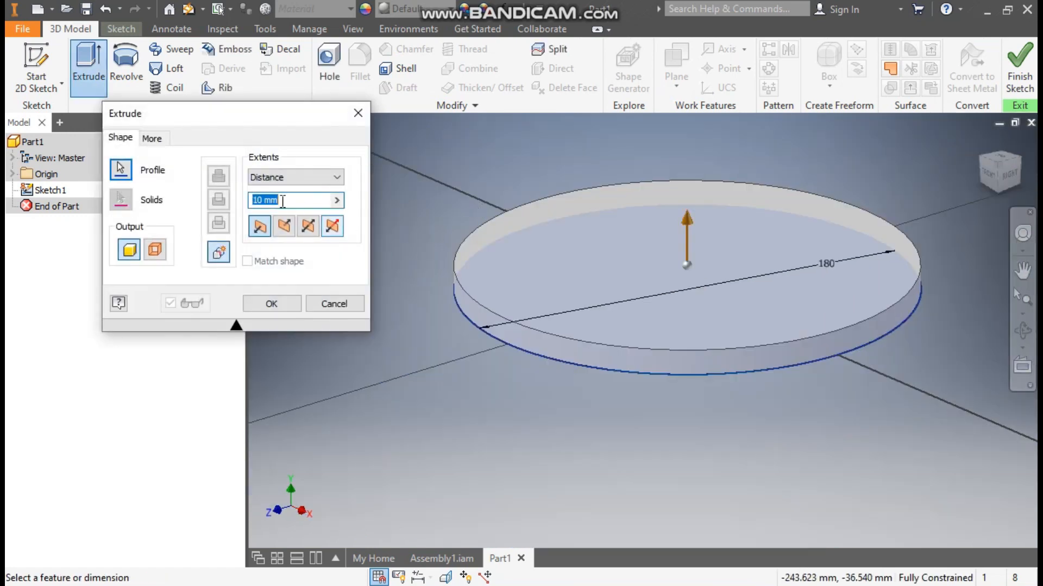
click(283, 201)
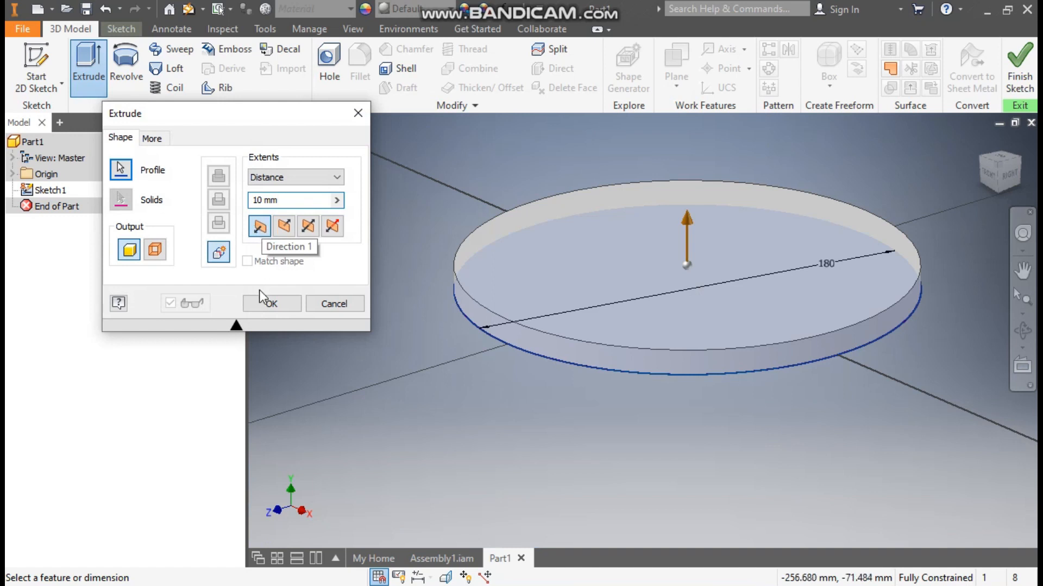
click(263, 305)
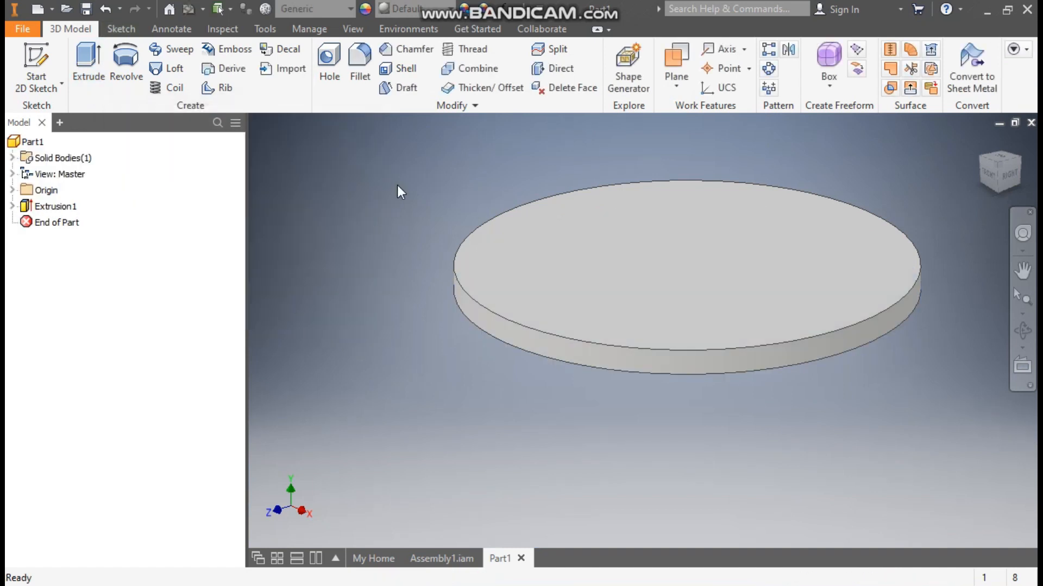
Start a sketch on the disc's top face and draw a 17.5 mm diameter circle near its edge, level with the centre.
click(712, 247)
click(827, 235)
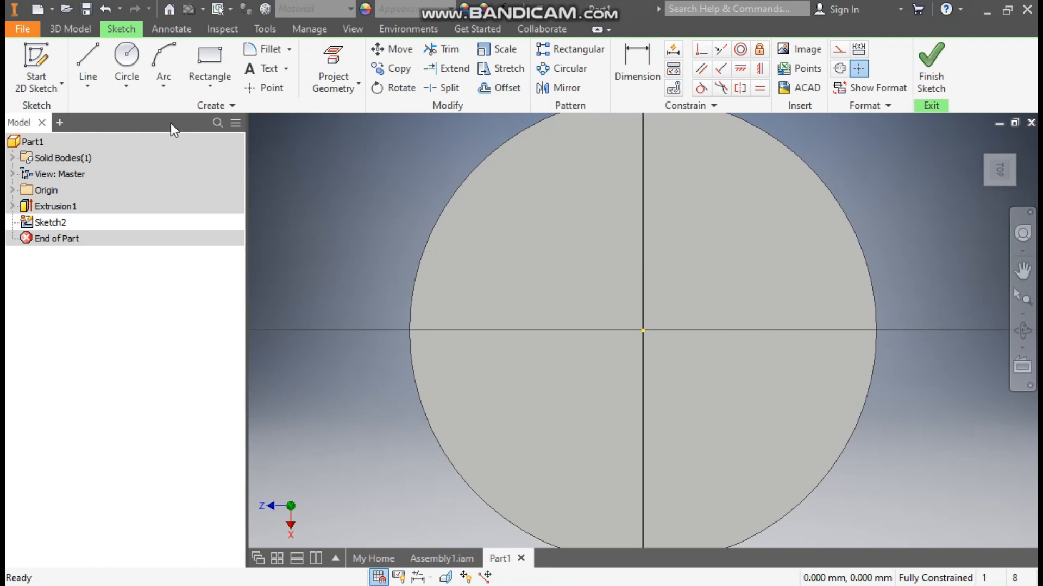
click(131, 61)
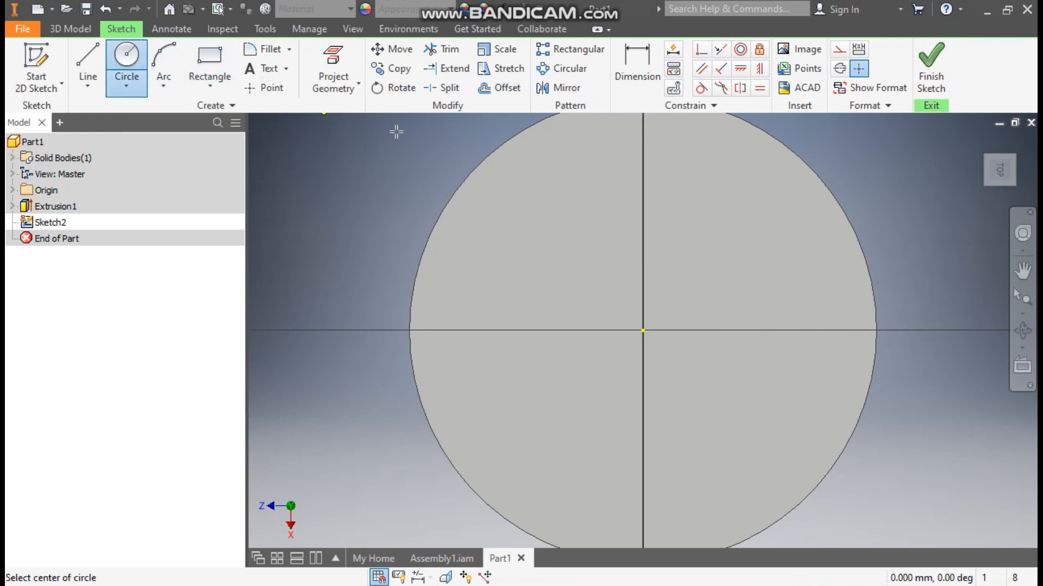
click(454, 330)
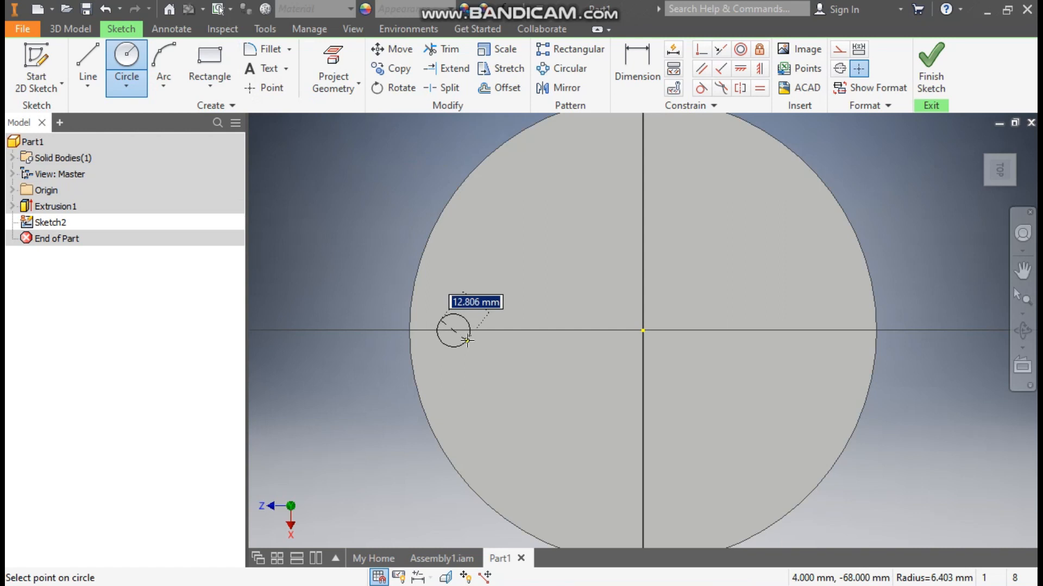
text(17.5)
key(Return)
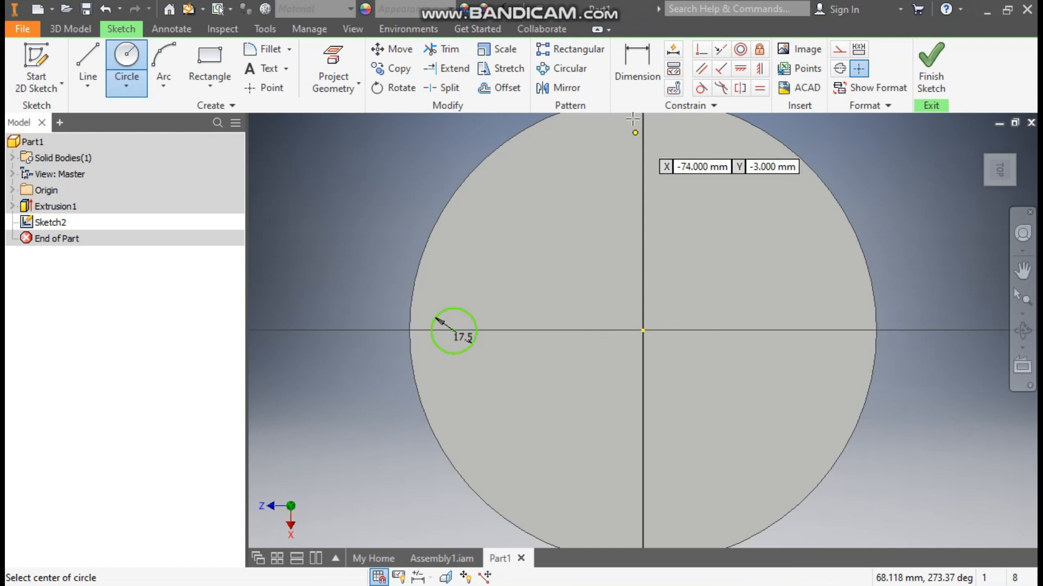
Dimension the distance between the small circle's centre and the disc's centre to 72.5 mm.
click(635, 67)
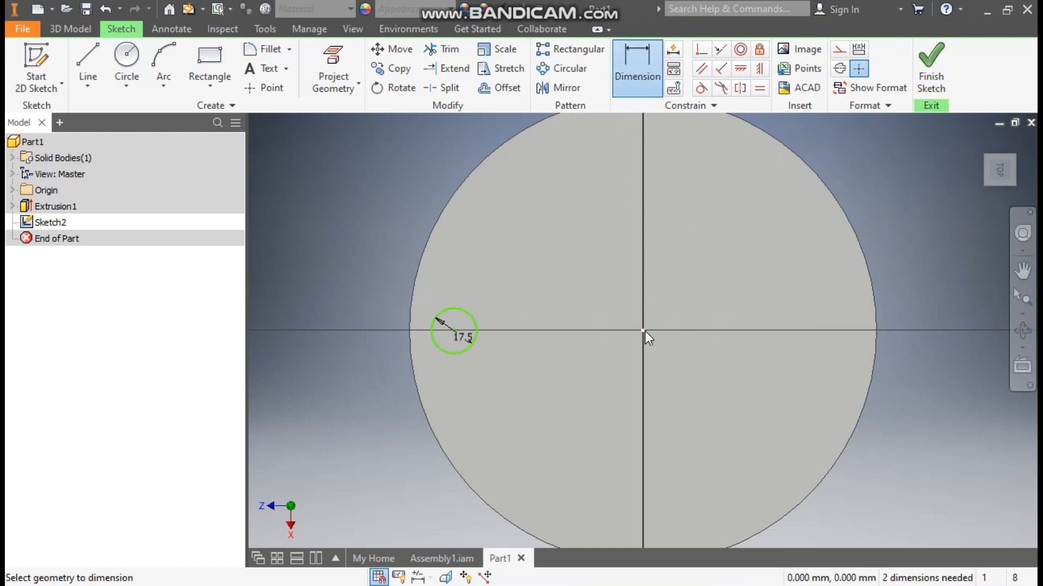
click(455, 331)
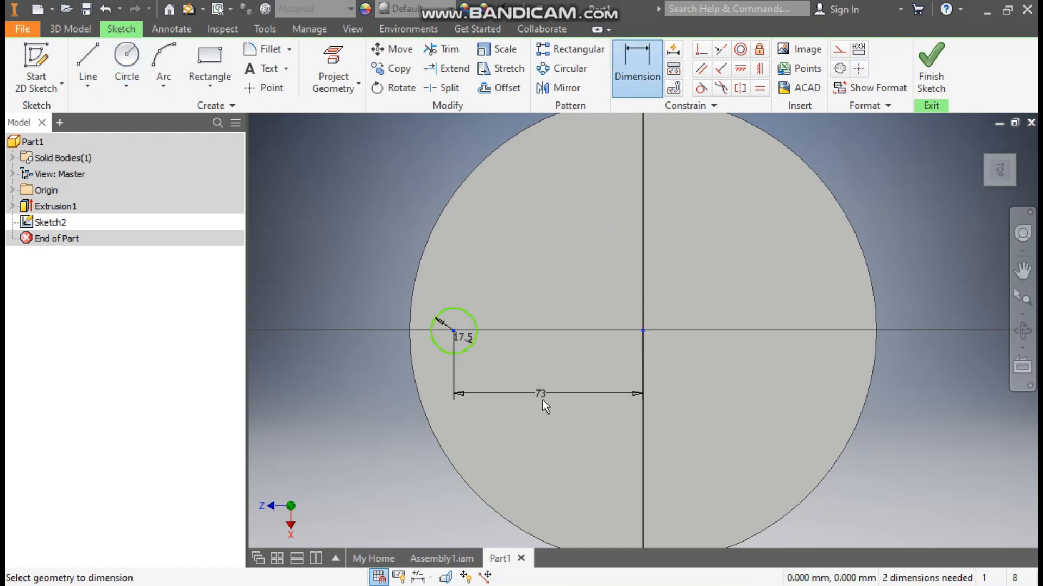
click(542, 403)
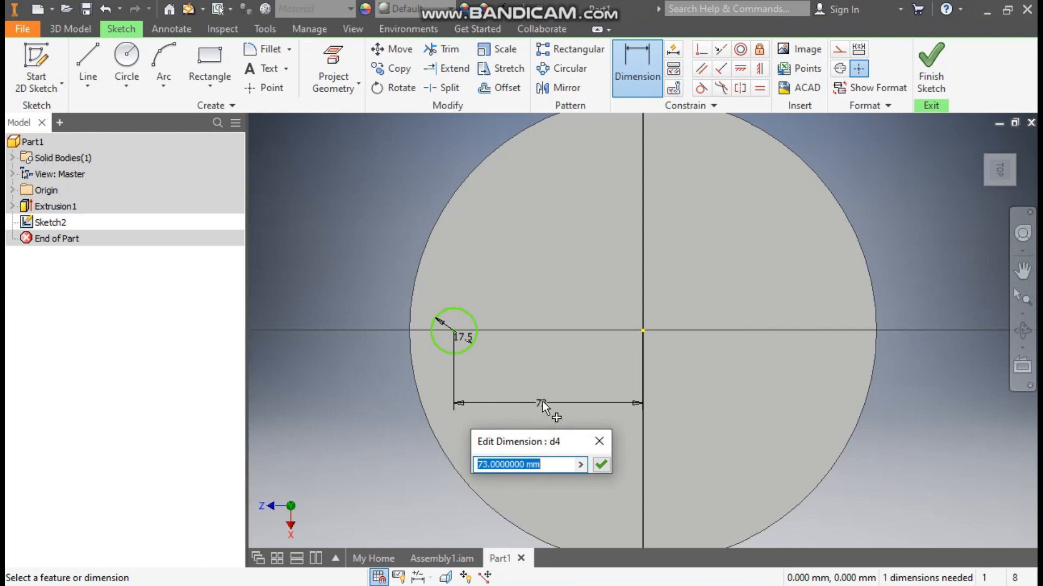
text(51.8)
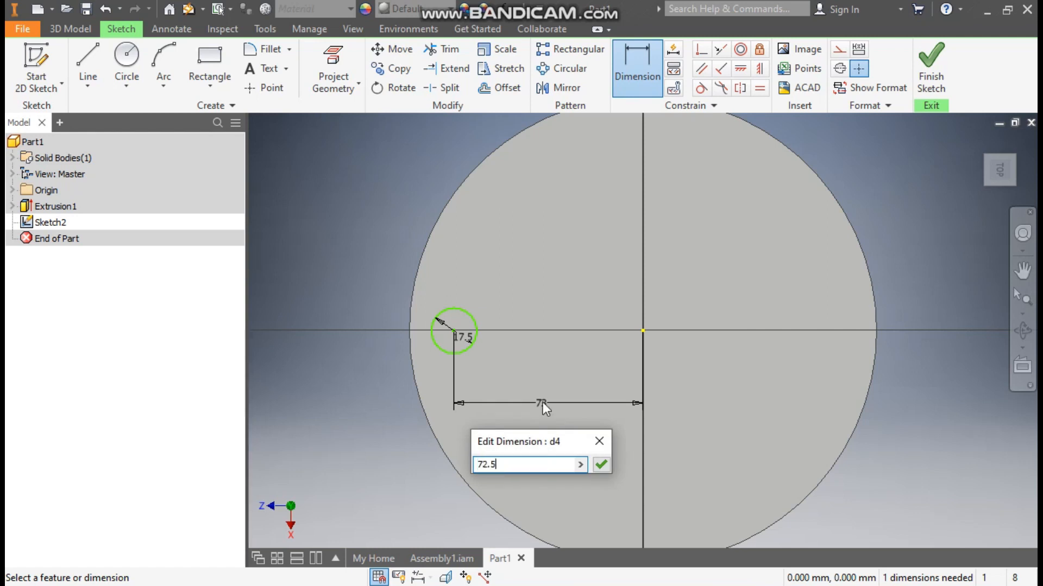
key(Return)
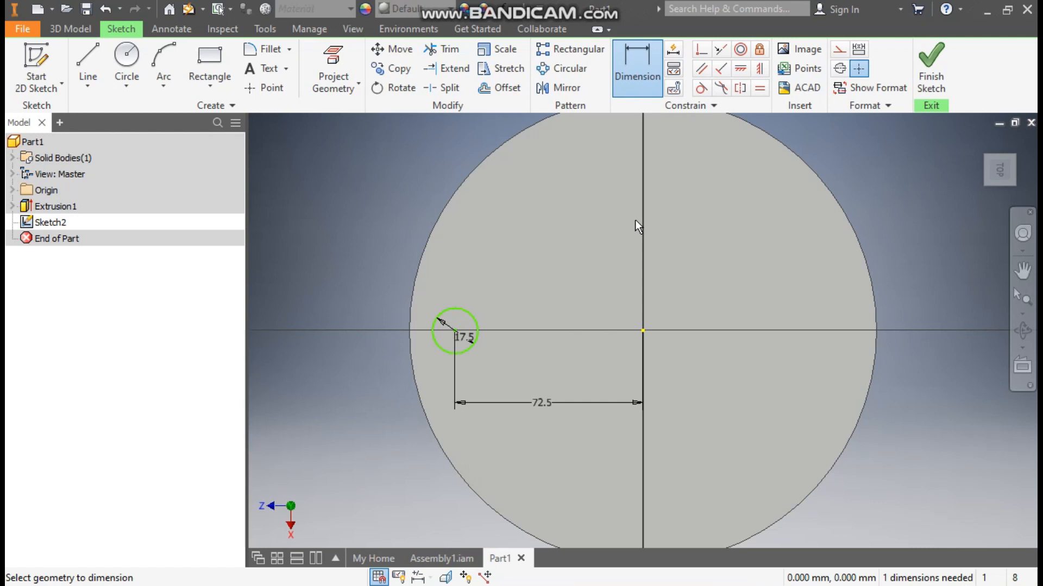
Align the small circle's centre with the origin using a vertical constraint.
key(Escape)
click(759, 69)
click(643, 331)
click(455, 330)
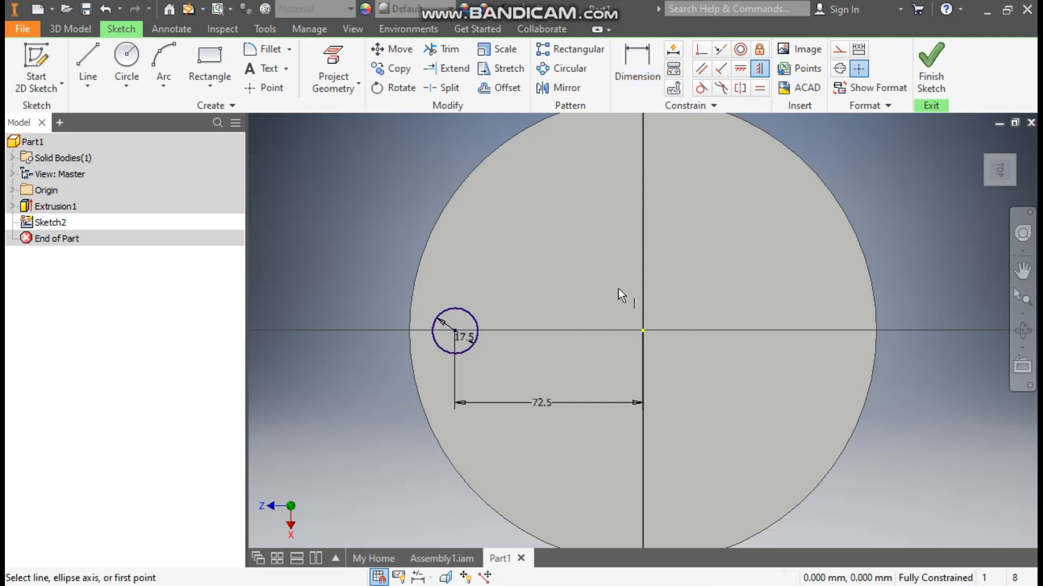
Cut the 17.5 mm circle 2 mm deep into the disc's top face with Extrude.
scroll(627, 284, down, 3)
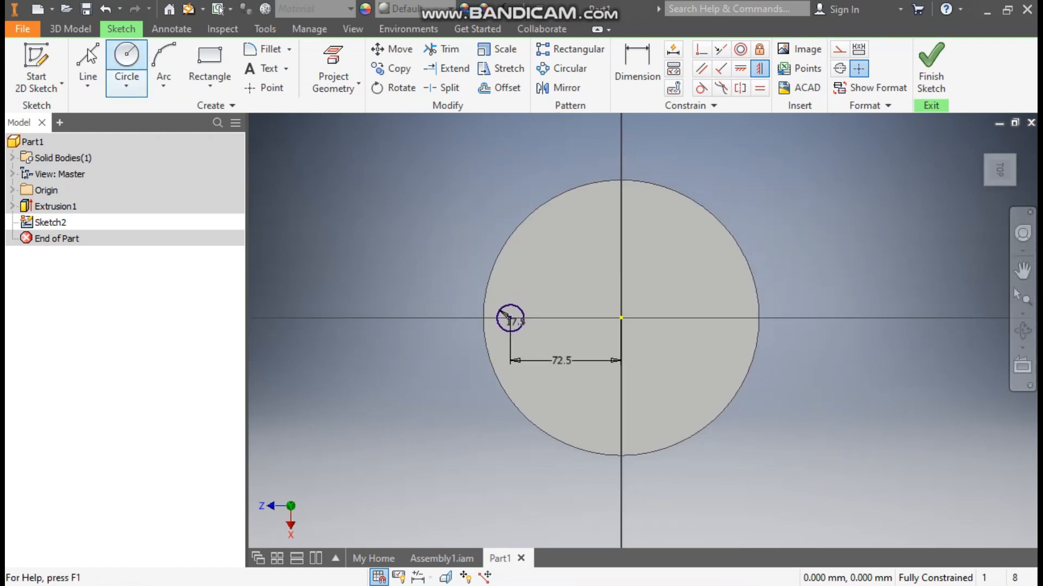
click(69, 33)
click(89, 60)
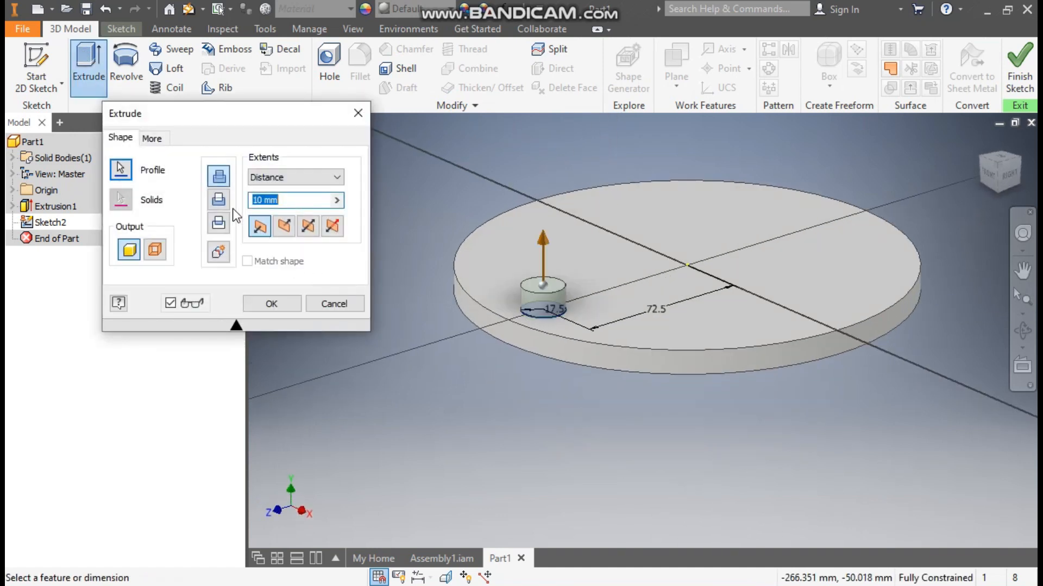
click(220, 200)
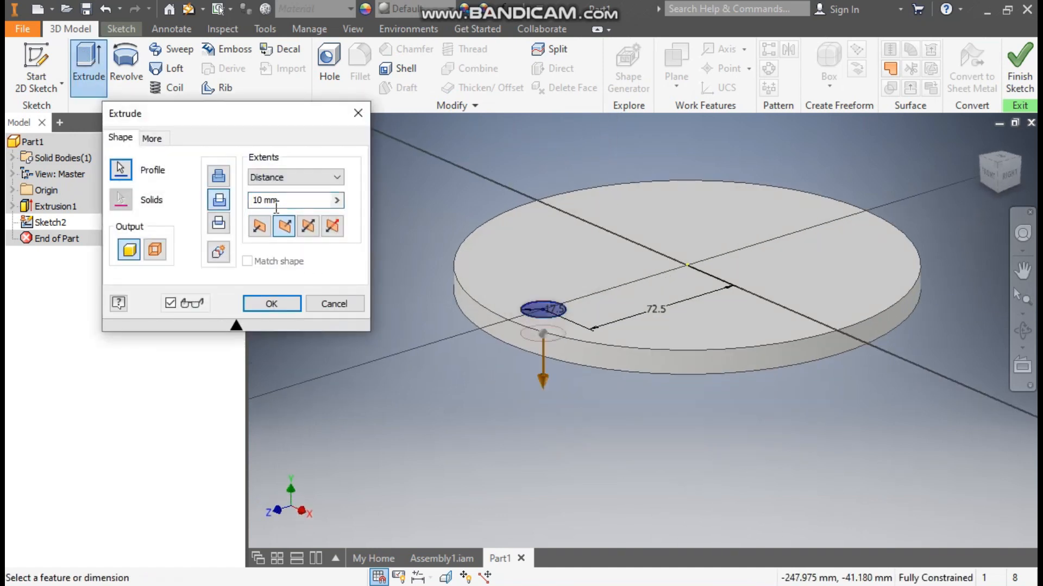
click(278, 201)
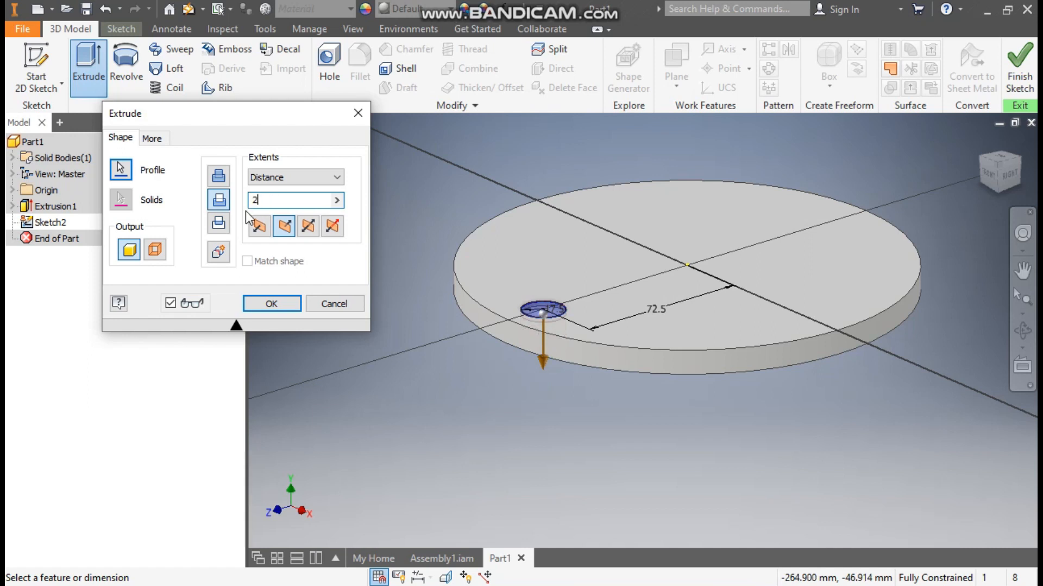
click(272, 303)
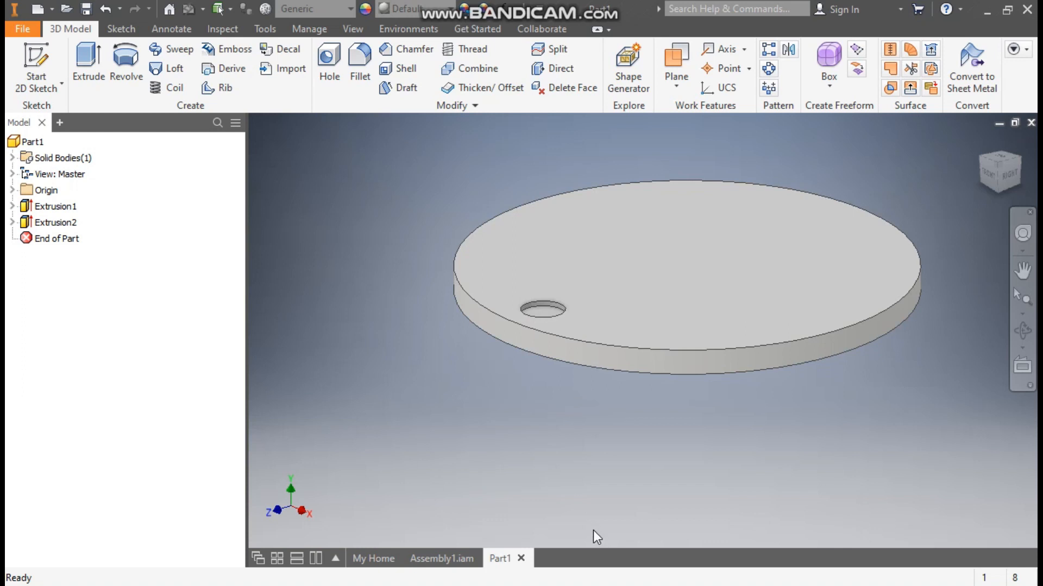
shift+middle_drag(568, 522, 565, 424)
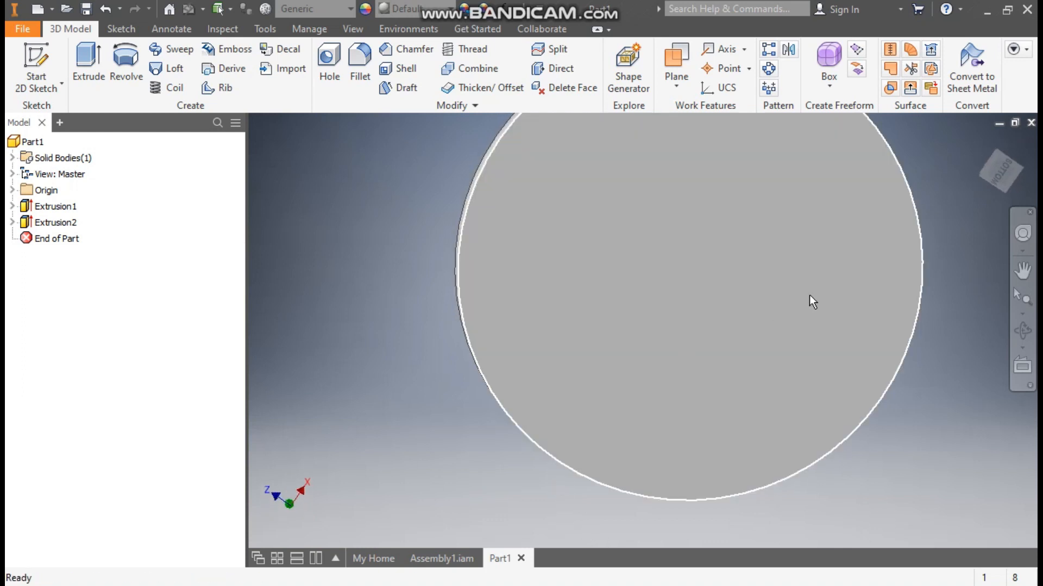
middle_drag(810, 298, 787, 395)
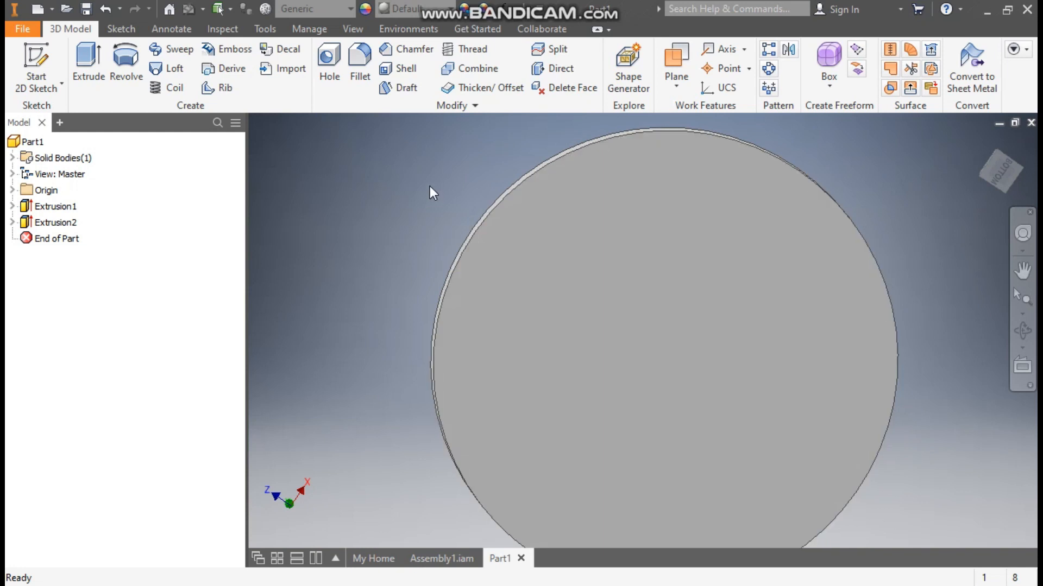
shift+middle_drag(611, 196, 661, 285)
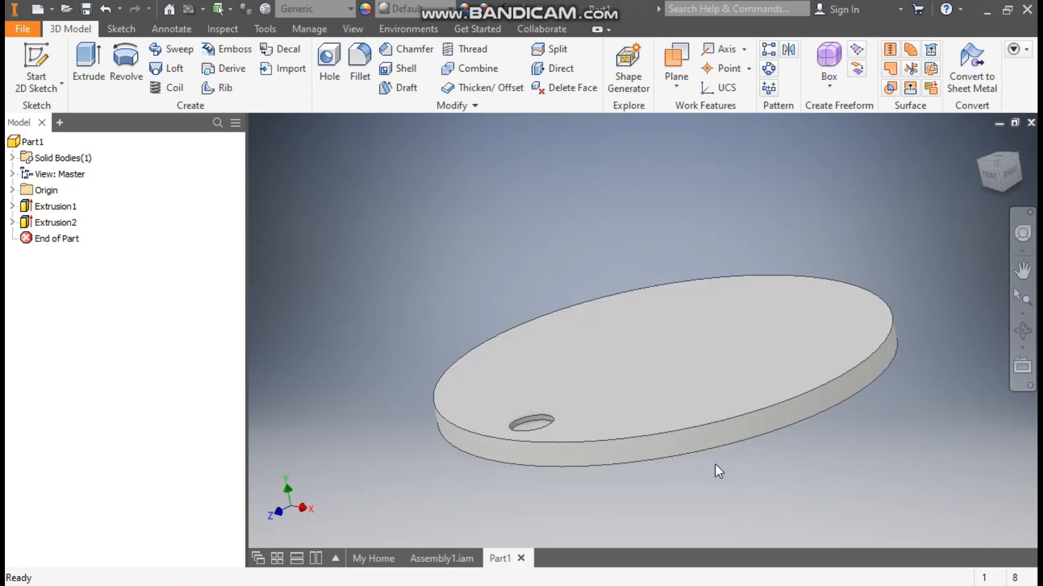
Start a sketch on the disc's underside, opposite the recess, and switch the visual style to Wireframe.
shift+middle_drag(716, 464, 693, 412)
click(689, 298)
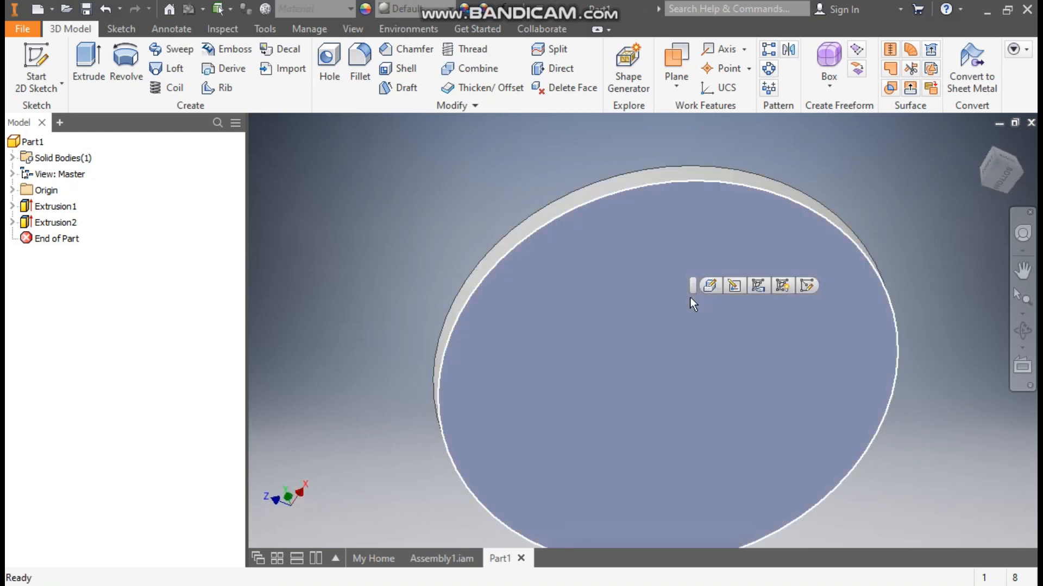
click(725, 286)
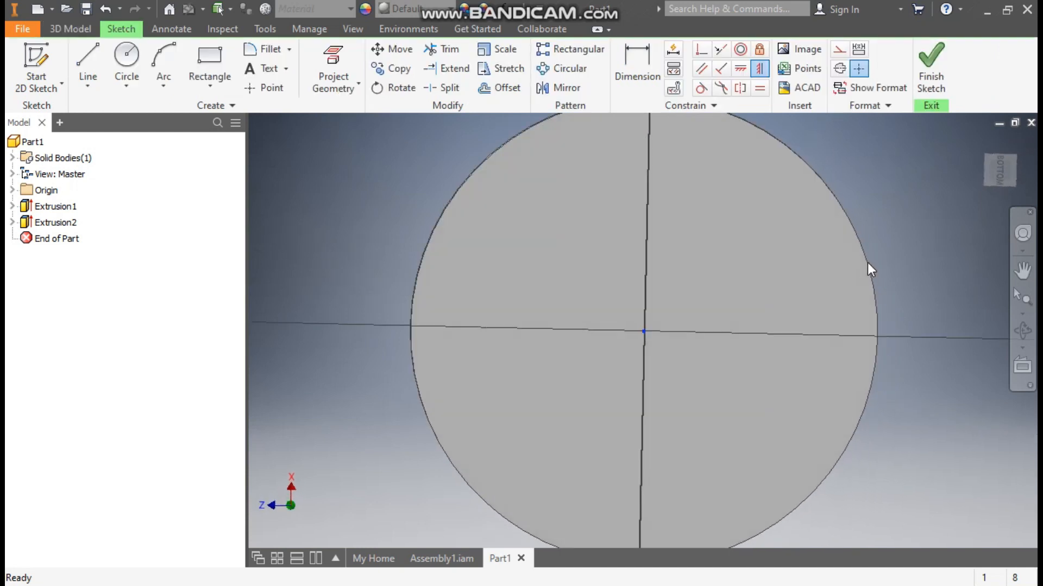
click(353, 28)
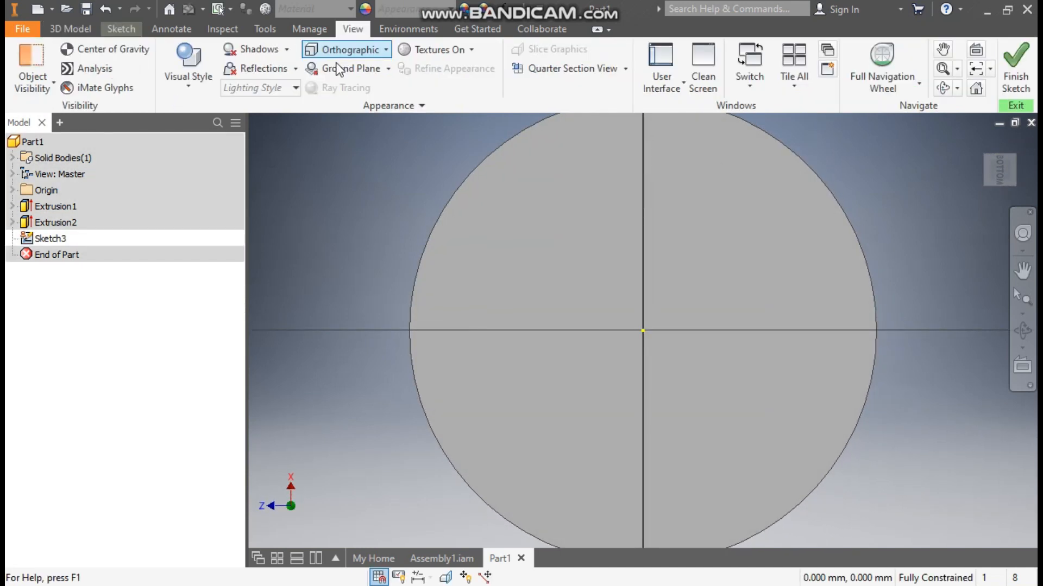
click(195, 87)
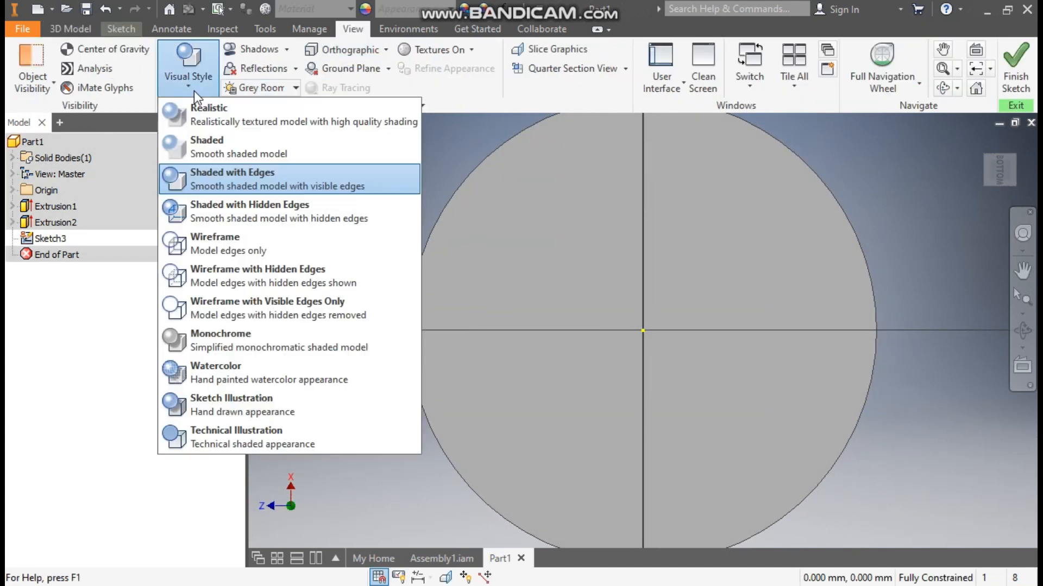
click(218, 240)
middle_drag(650, 370, 684, 319)
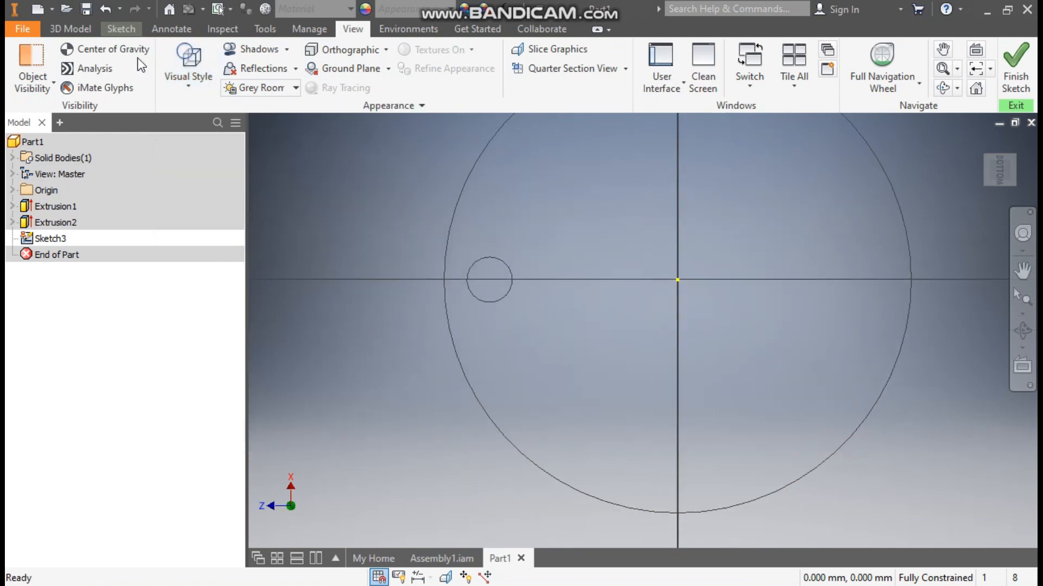
Project the recess's circular edge into the sketch and convert the projected circle to construction geometry.
click(121, 29)
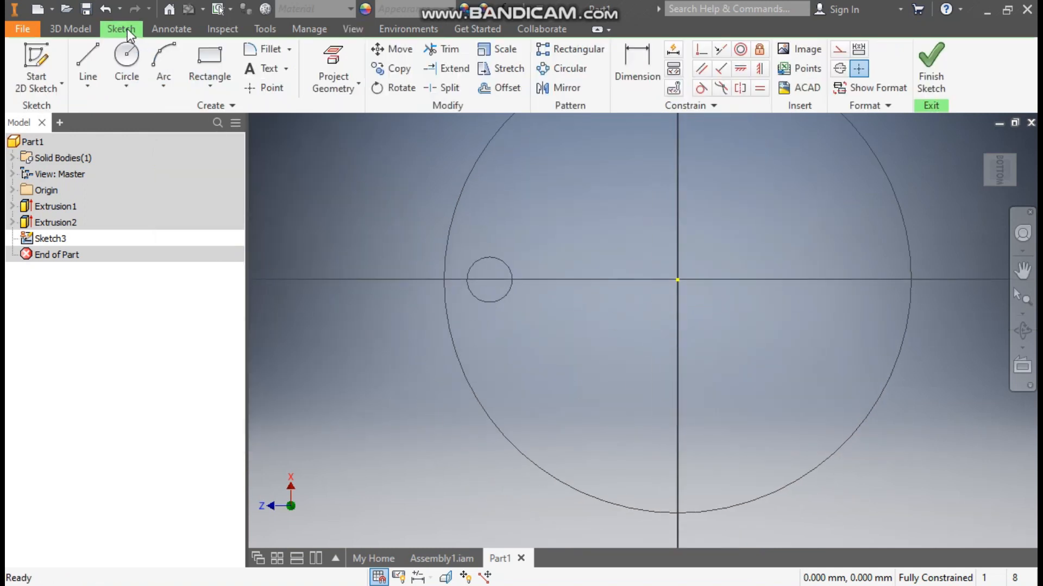
click(342, 53)
click(496, 259)
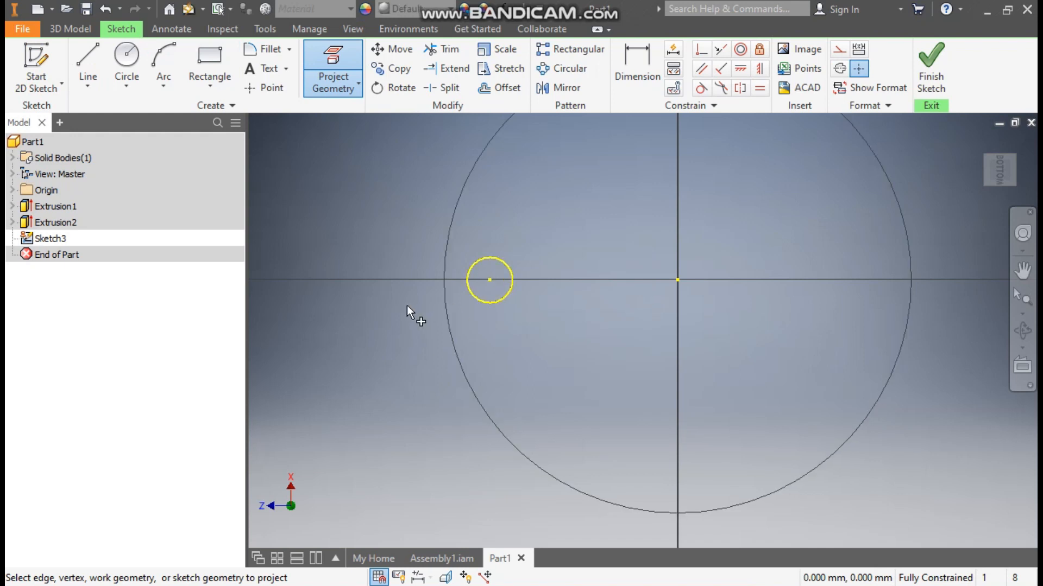
key(Escape)
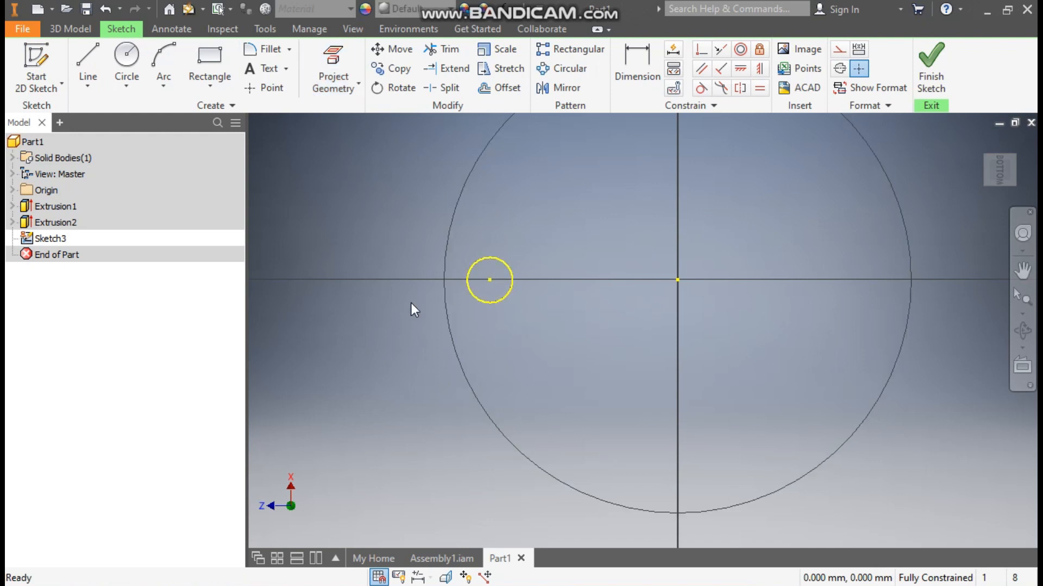
click(502, 266)
click(839, 49)
click(757, 198)
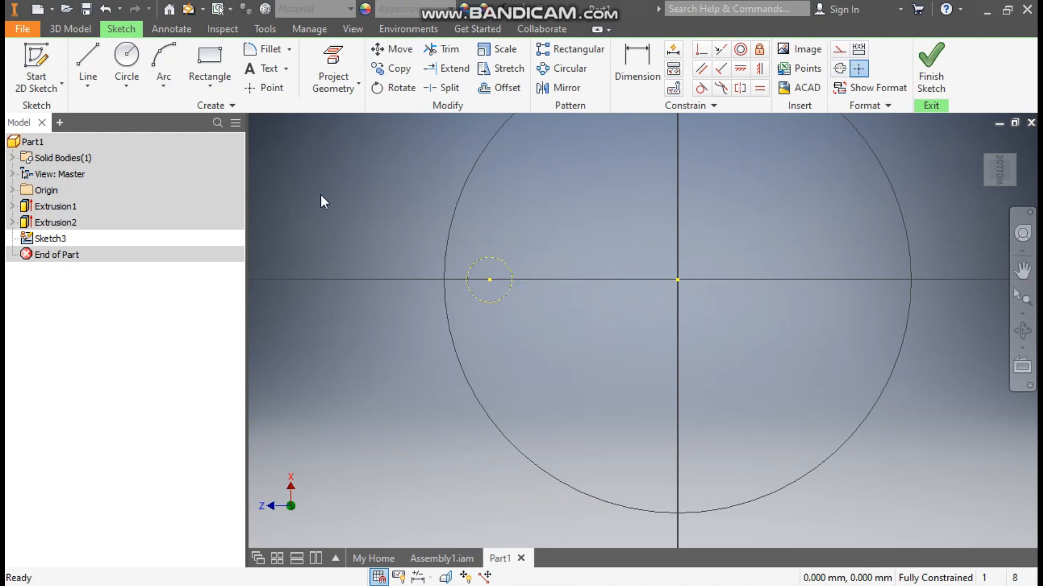
Set the visual style back to Shaded with Edges.
click(352, 30)
click(199, 75)
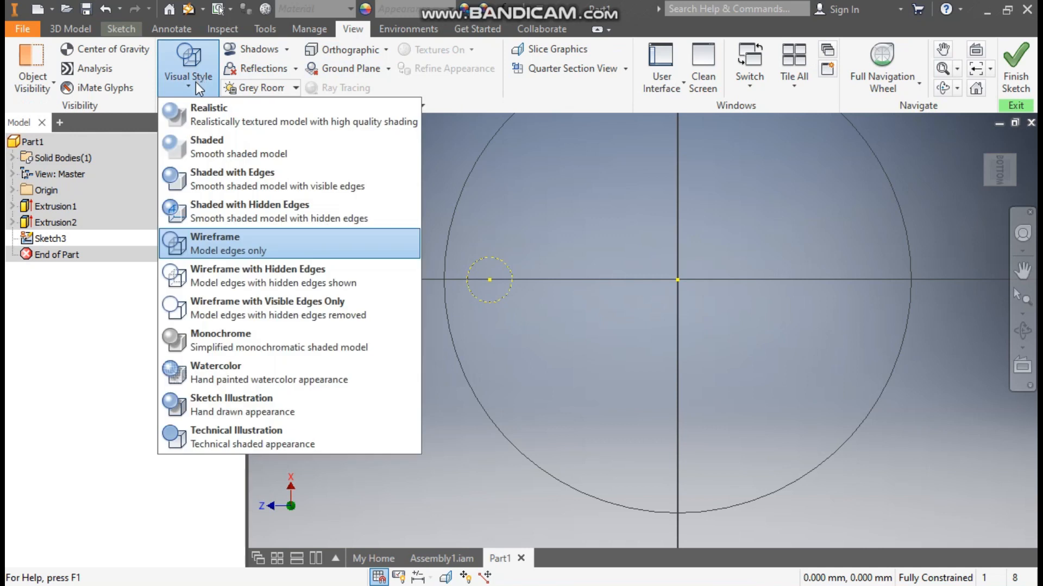
click(221, 174)
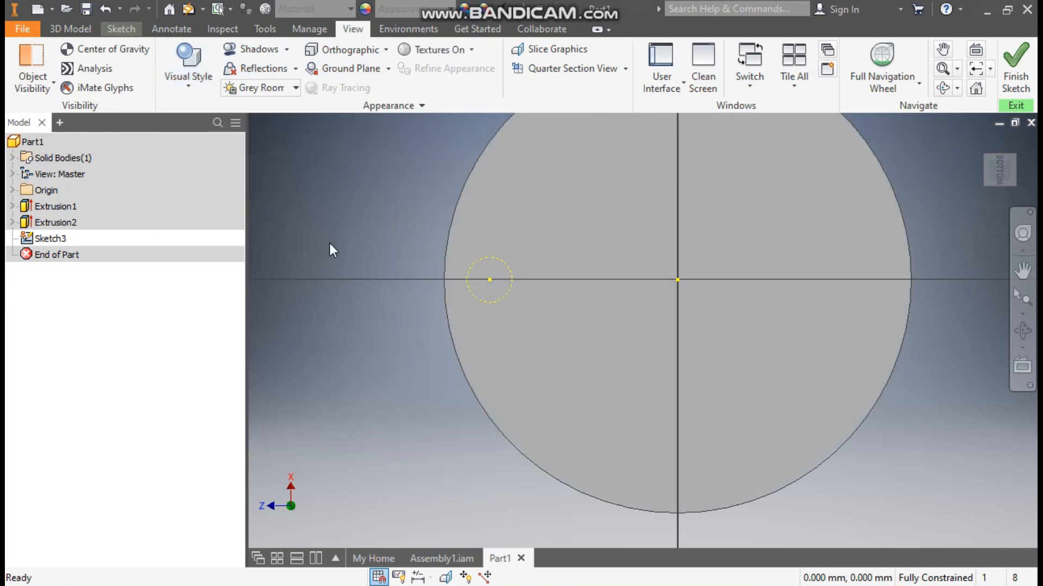
Start a Hole feature and define it as a countersunk tapped hole with ISO Metric profile thread M5x0.8.
click(72, 28)
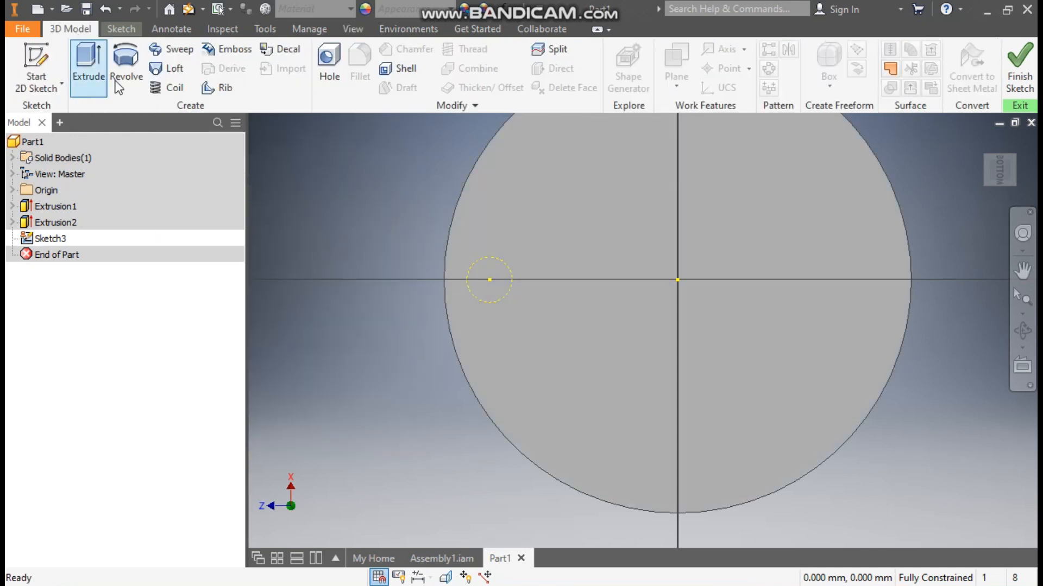
click(324, 60)
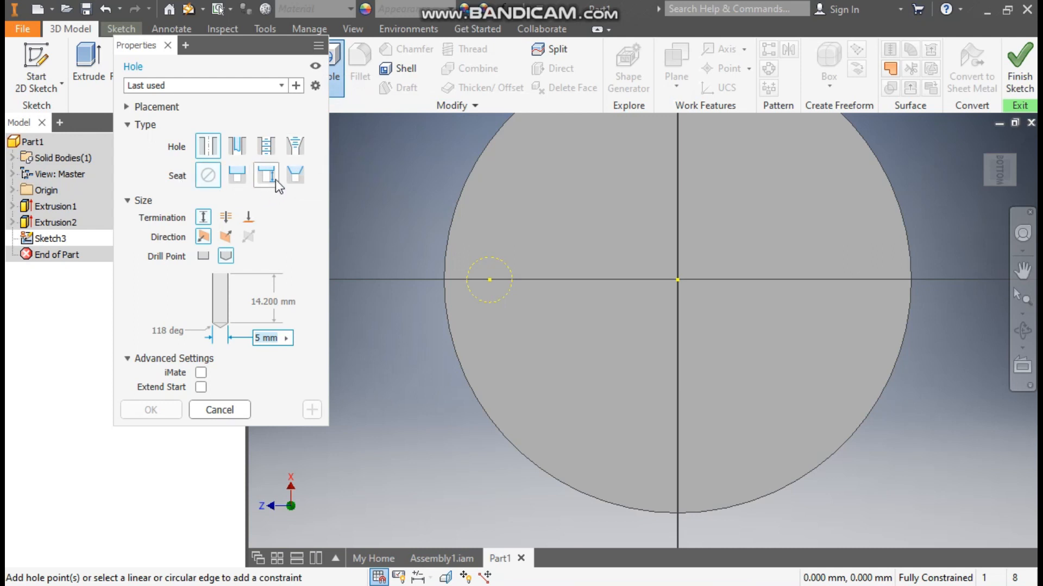
click(296, 175)
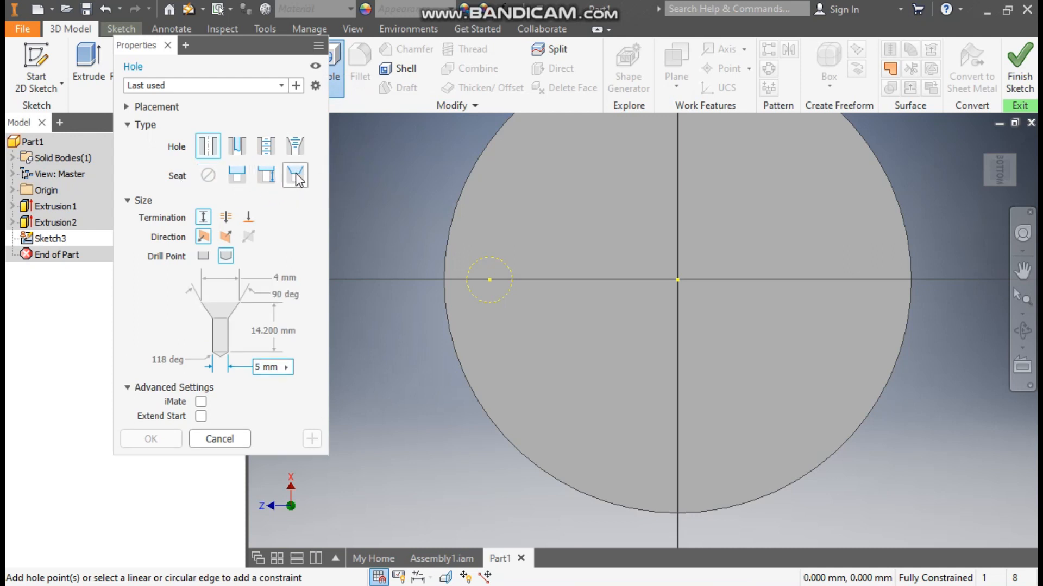
click(265, 147)
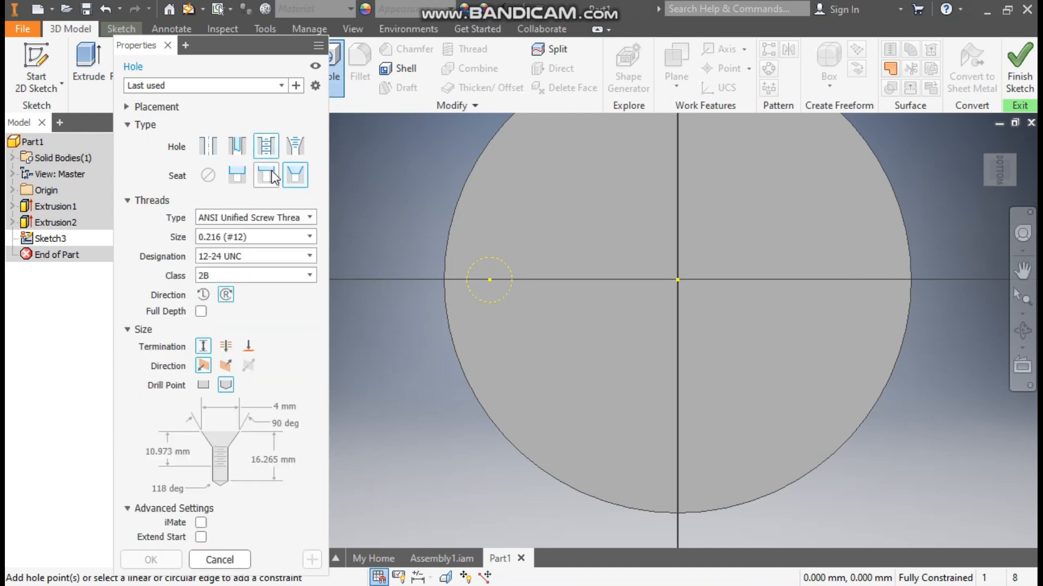
click(263, 219)
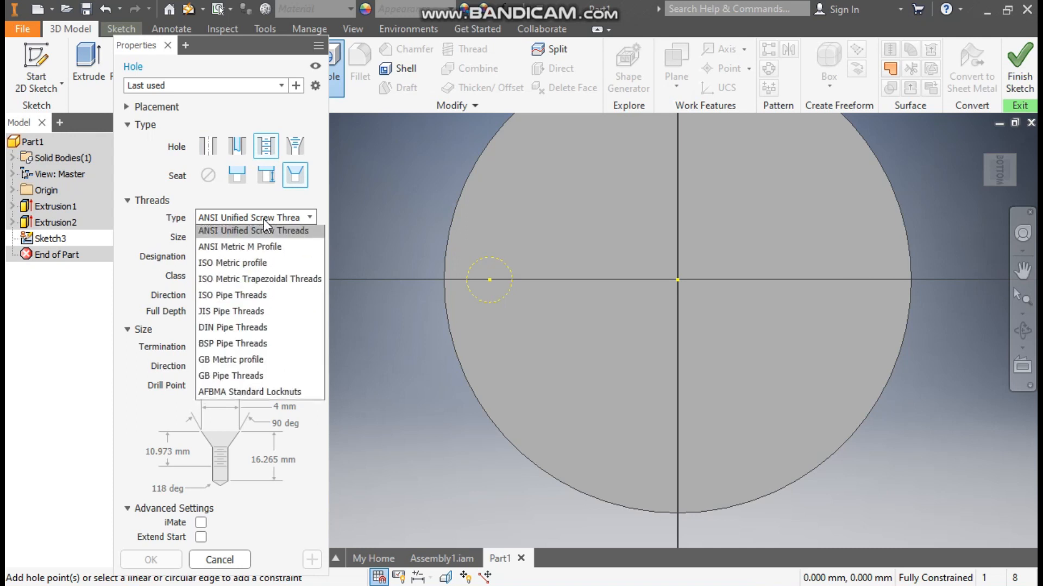
click(250, 265)
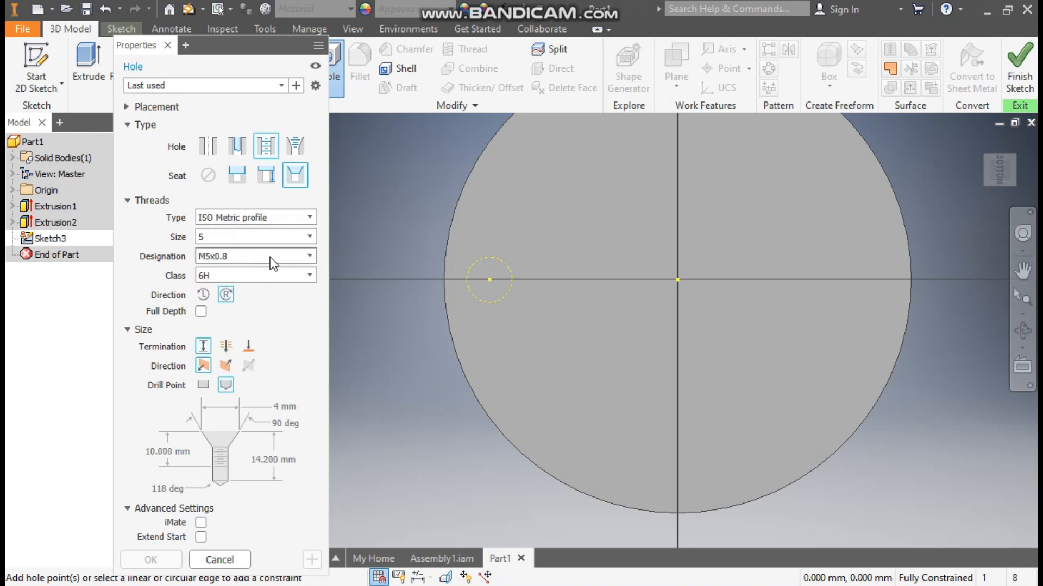
click(229, 258)
click(229, 256)
Set the countersink diameter to 9.5 mm and create the hole at the projected circle's centre.
click(274, 406)
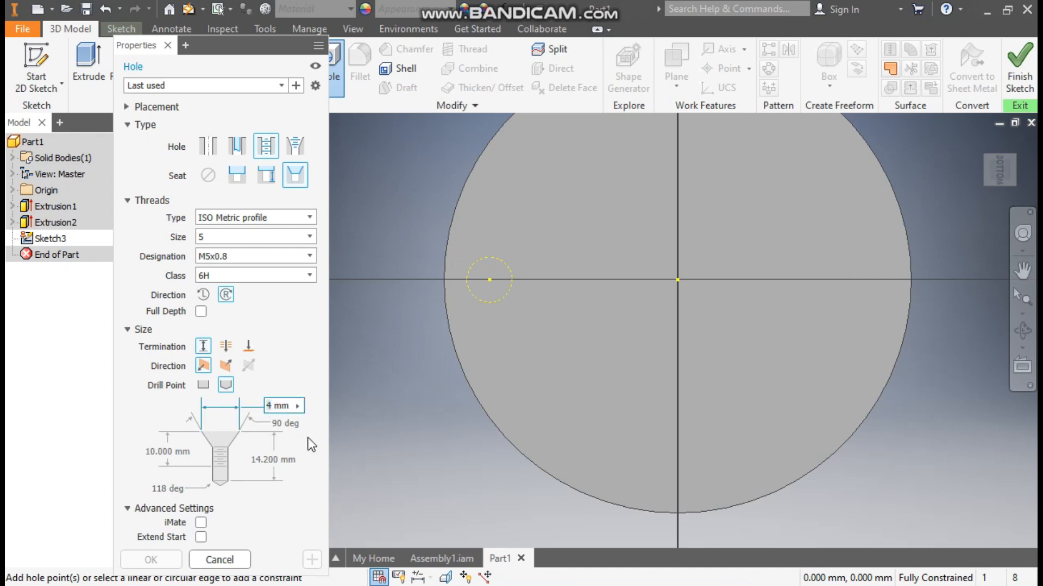
text(9)
text(.5)
key(Tab)
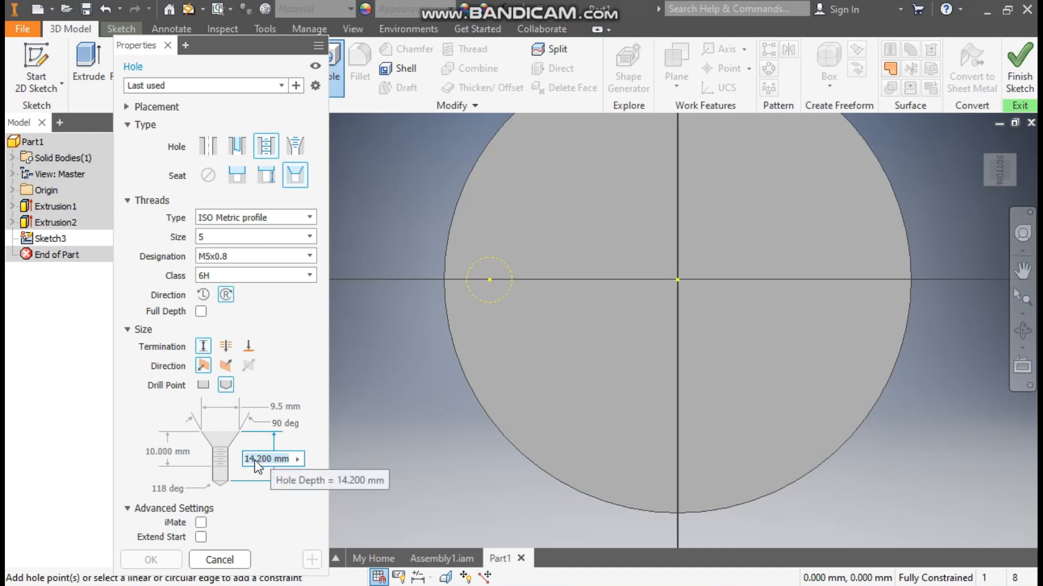
click(490, 279)
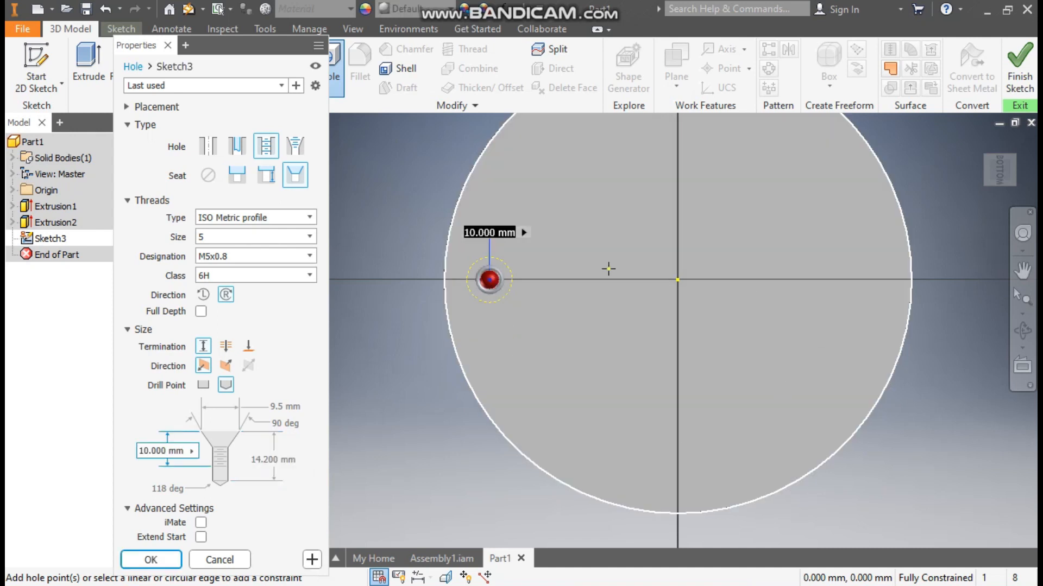
click(155, 560)
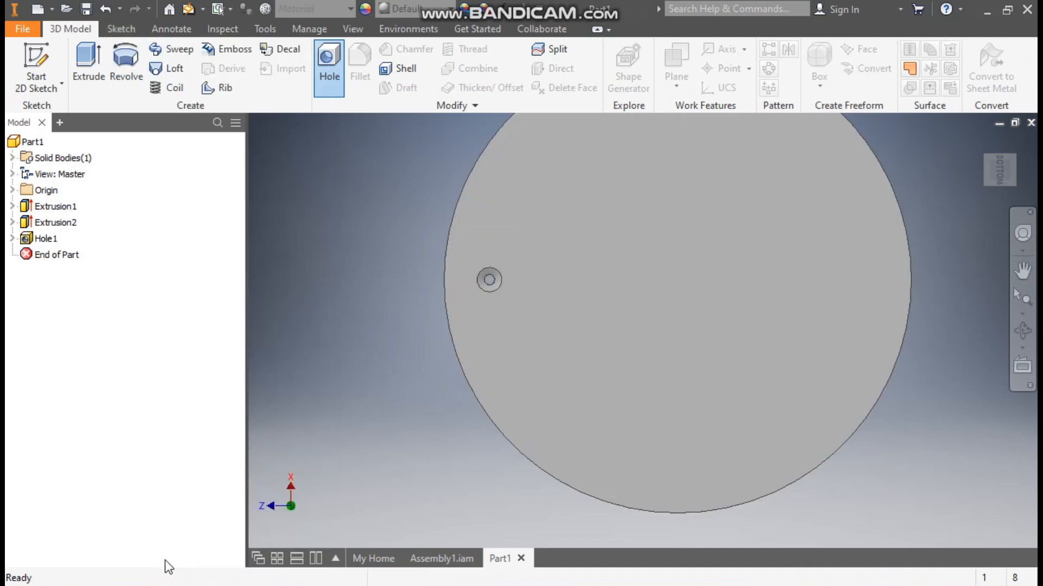
Pattern the recess and the countersunk tapped hole circularly about the disc's axis, with 8 occurrences over 360 degrees.
shift+middle_drag(641, 424, 675, 259)
scroll(489, 266, down, 10)
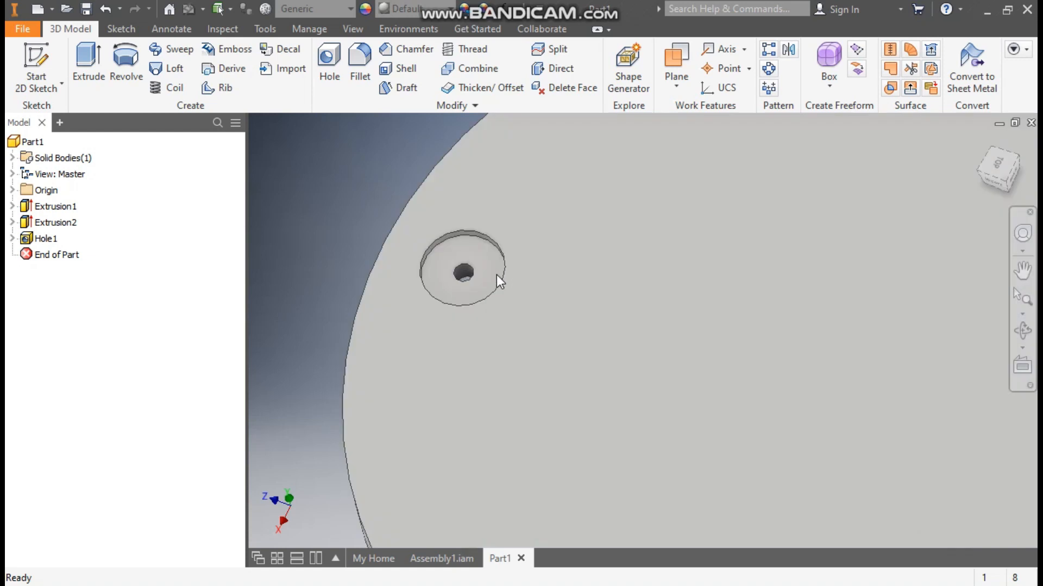
scroll(478, 266, up, 3)
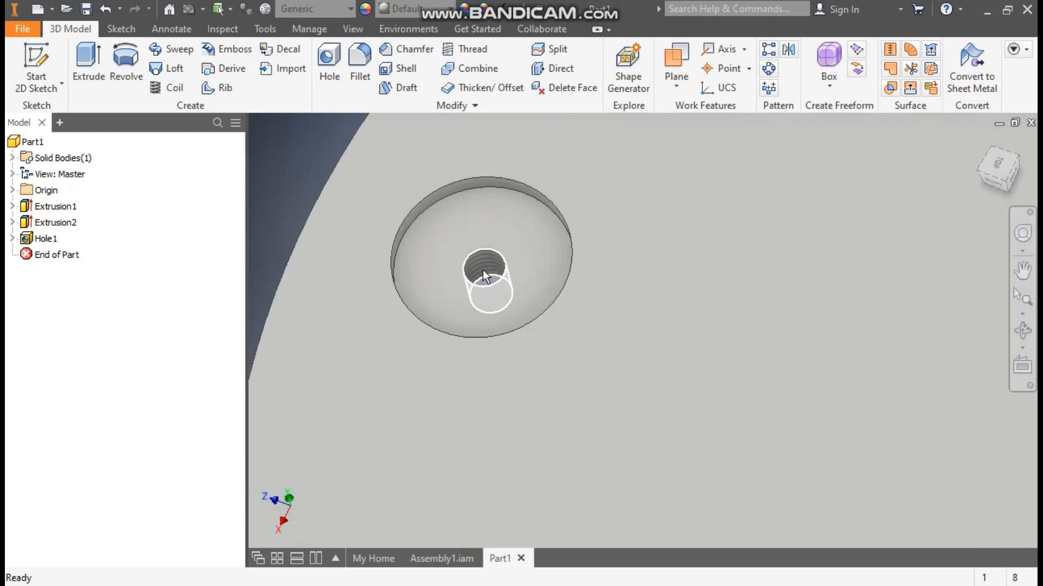
scroll(494, 263, up, 6)
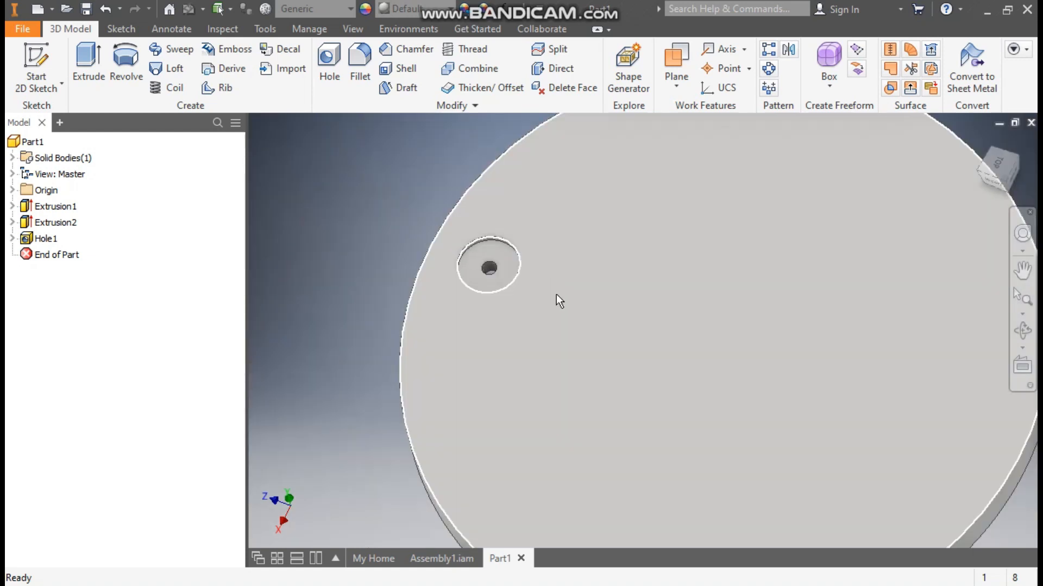
shift+middle_drag(558, 305, 538, 411)
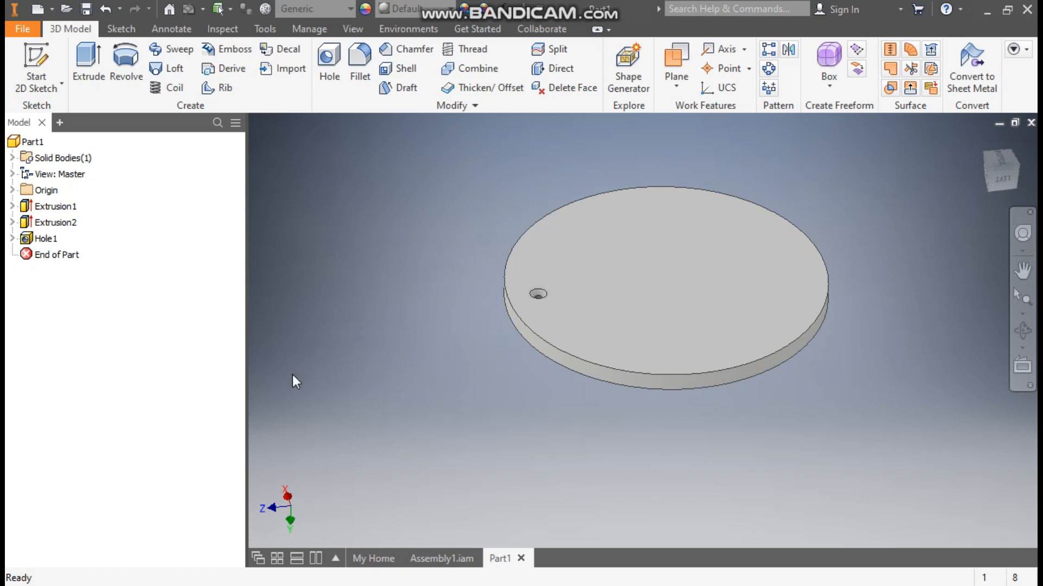
click(768, 69)
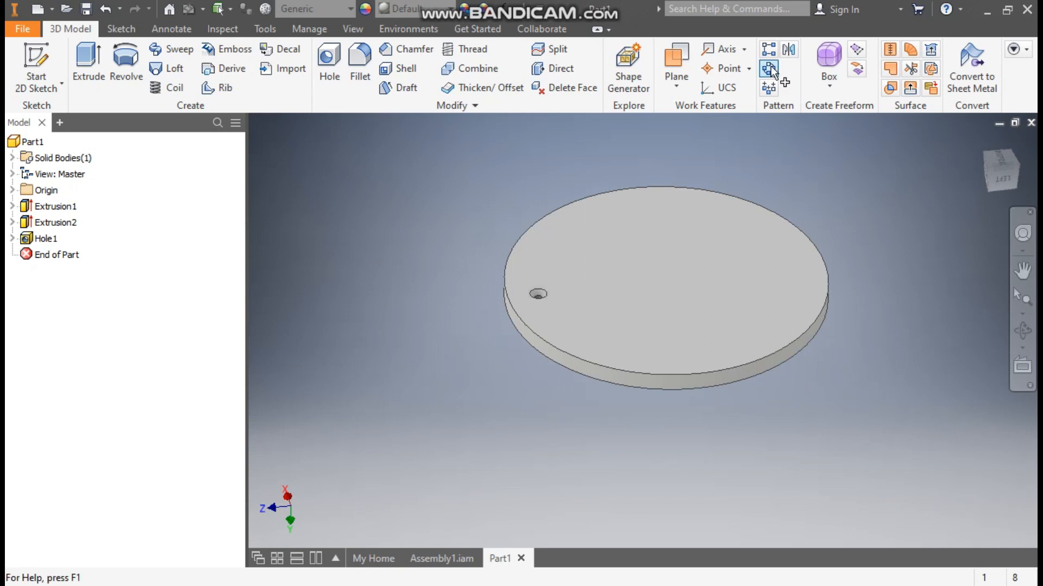
click(538, 304)
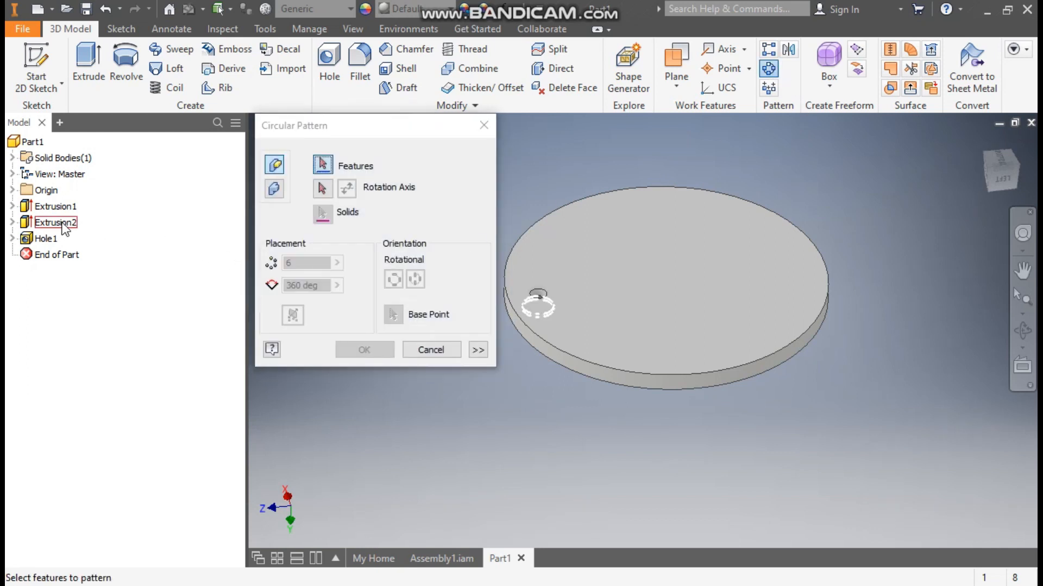
click(46, 239)
click(322, 190)
click(589, 367)
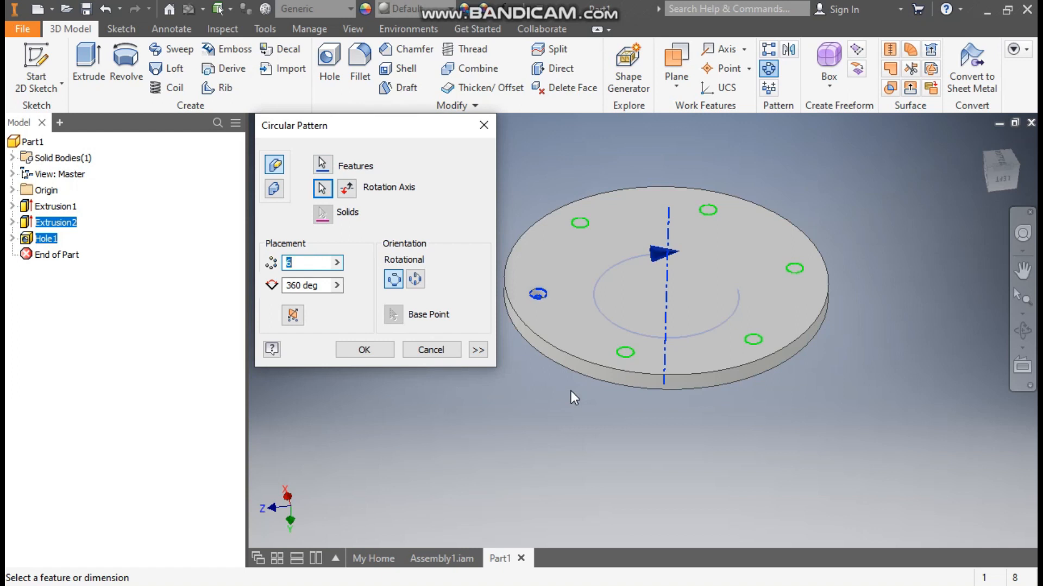
text(8)
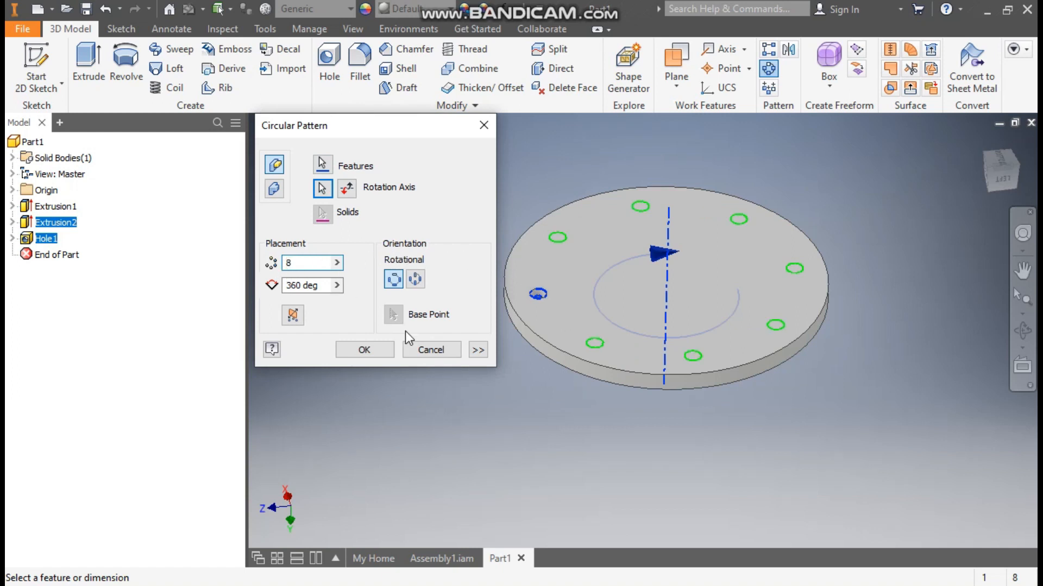
click(374, 350)
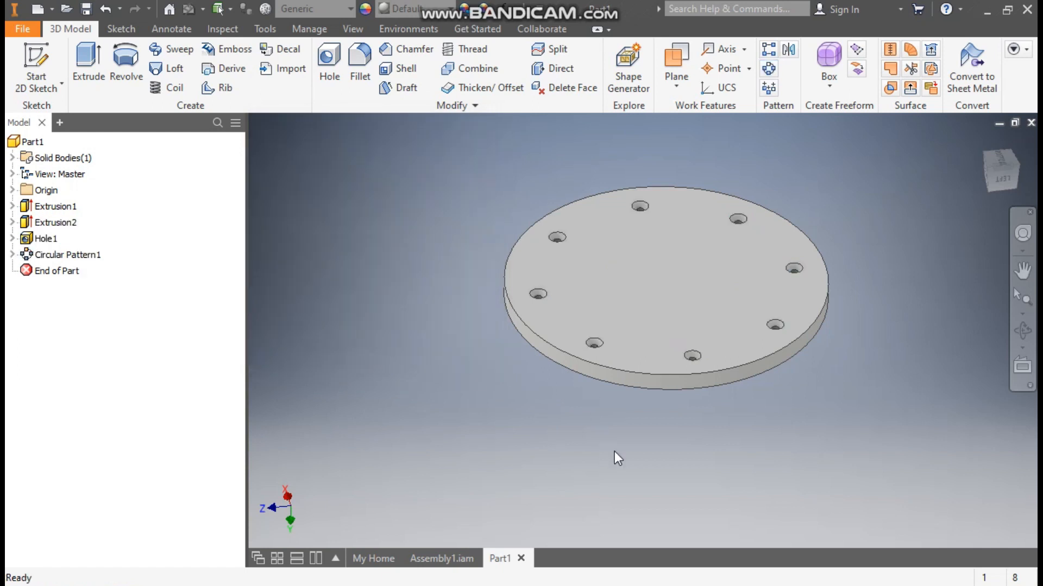
Switch to Assembly1.iam and open the lower plate for in-place editing to examine its central holes.
shift+middle_drag(620, 473, 663, 472)
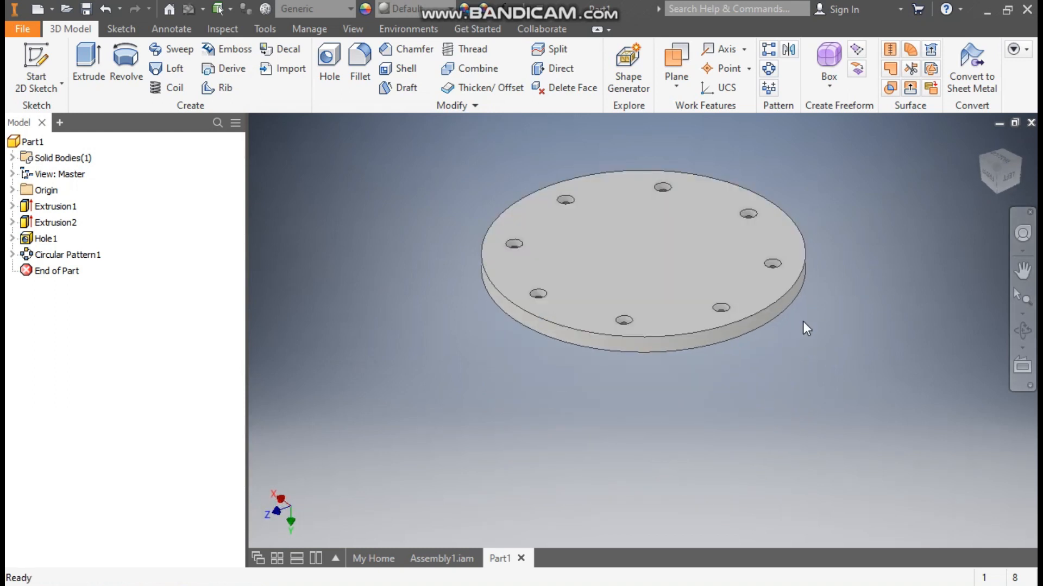
middle_drag(919, 186, 891, 209)
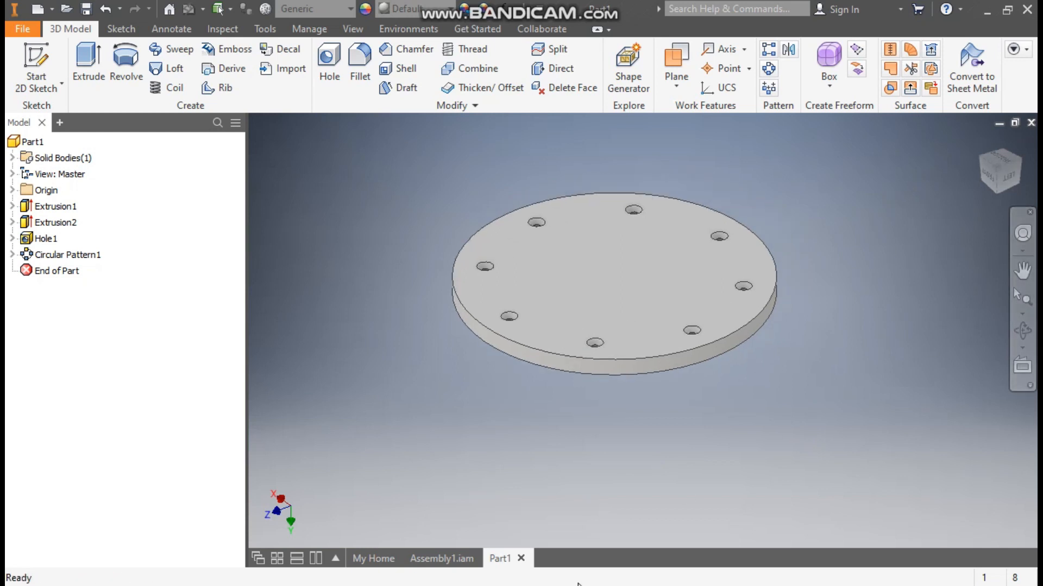
click(444, 559)
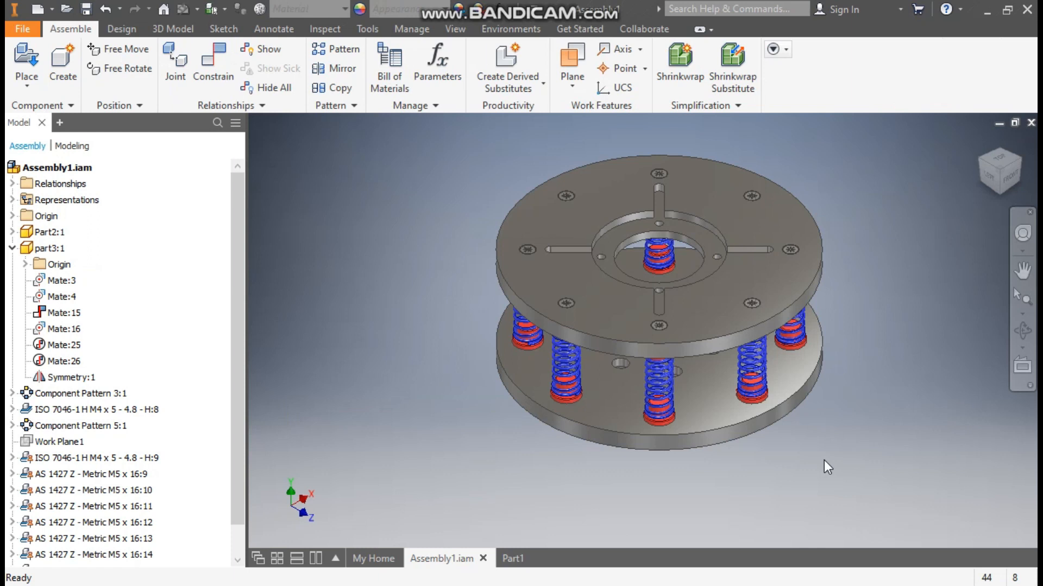
double_click(735, 409)
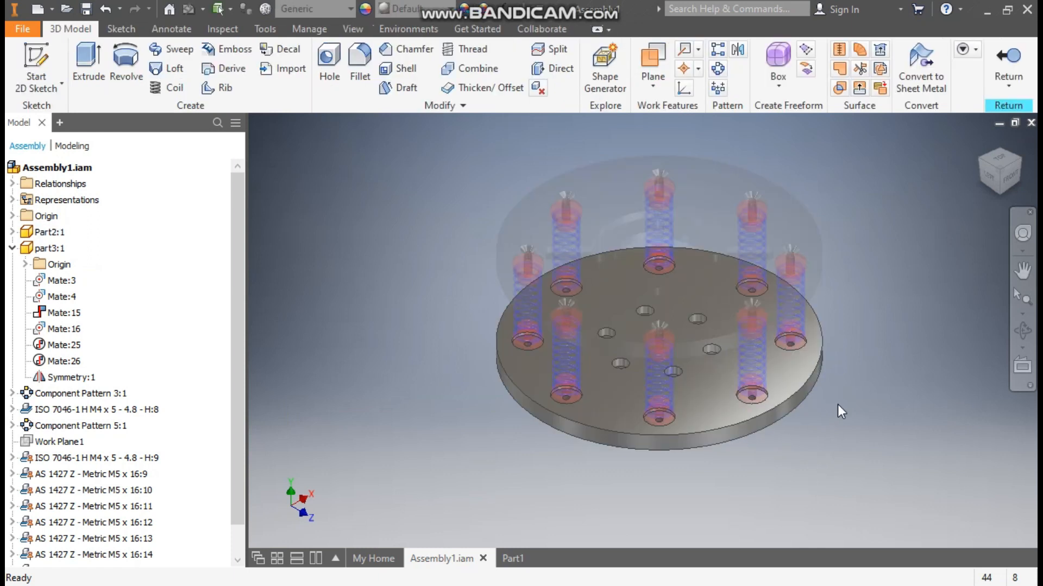
shift+middle_drag(862, 452, 917, 456)
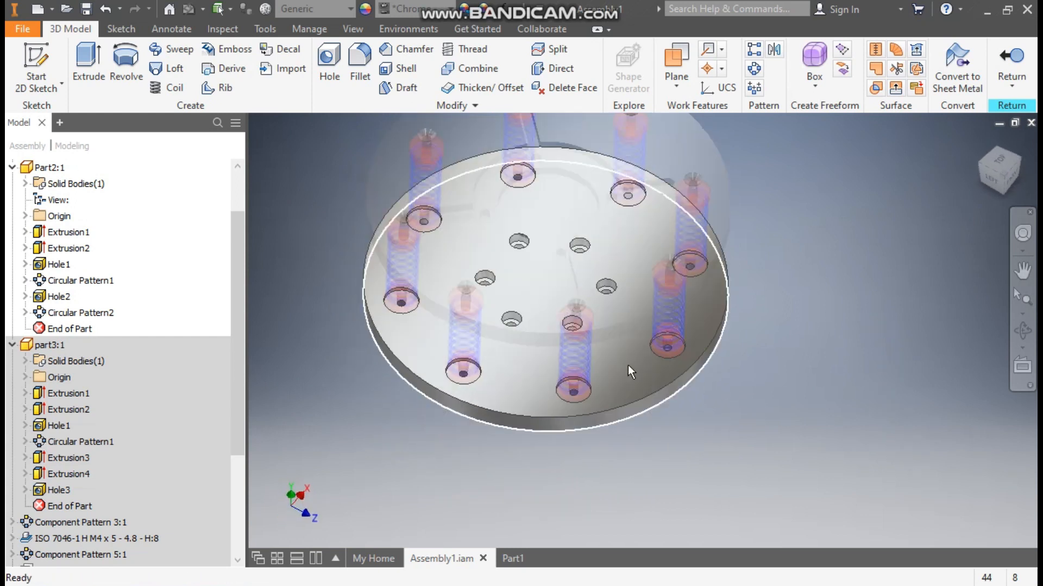
Inspect the stepped holes around the lower plate's centre up close in the assembly.
scroll(584, 320, up, 5)
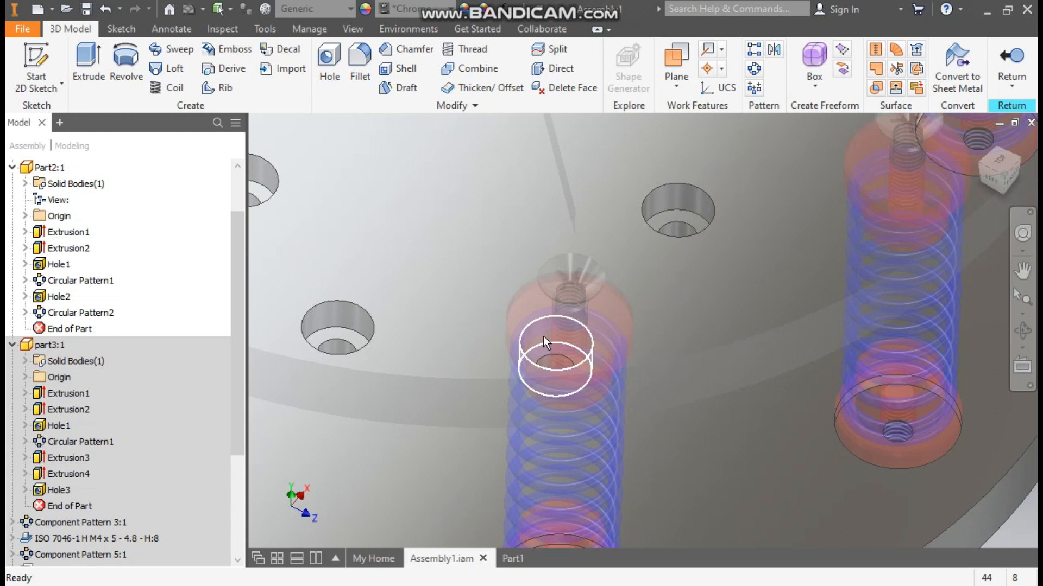
scroll(574, 330, down, 5)
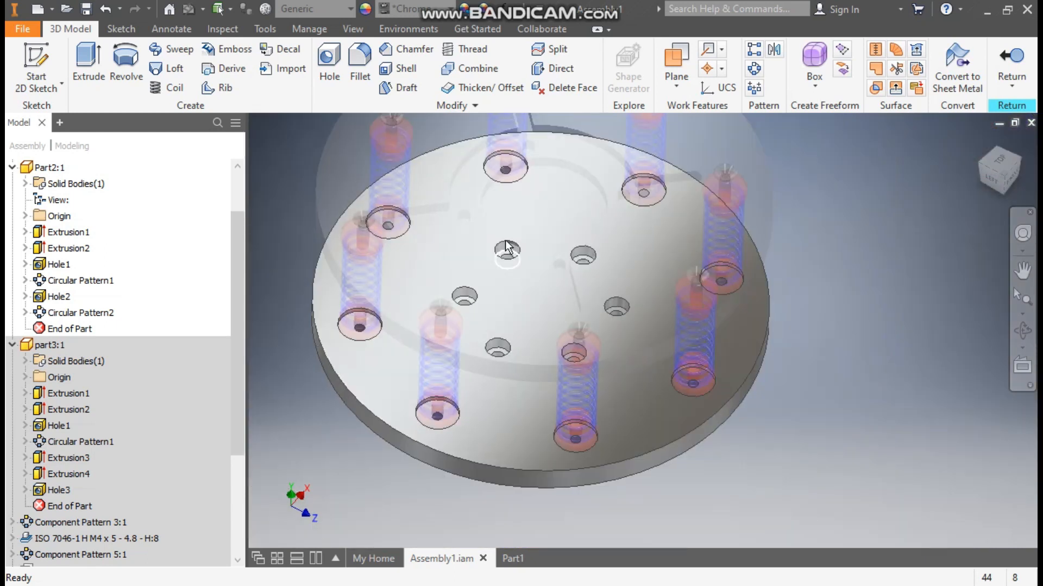
scroll(505, 247, up, 3)
scroll(513, 255, down, 4)
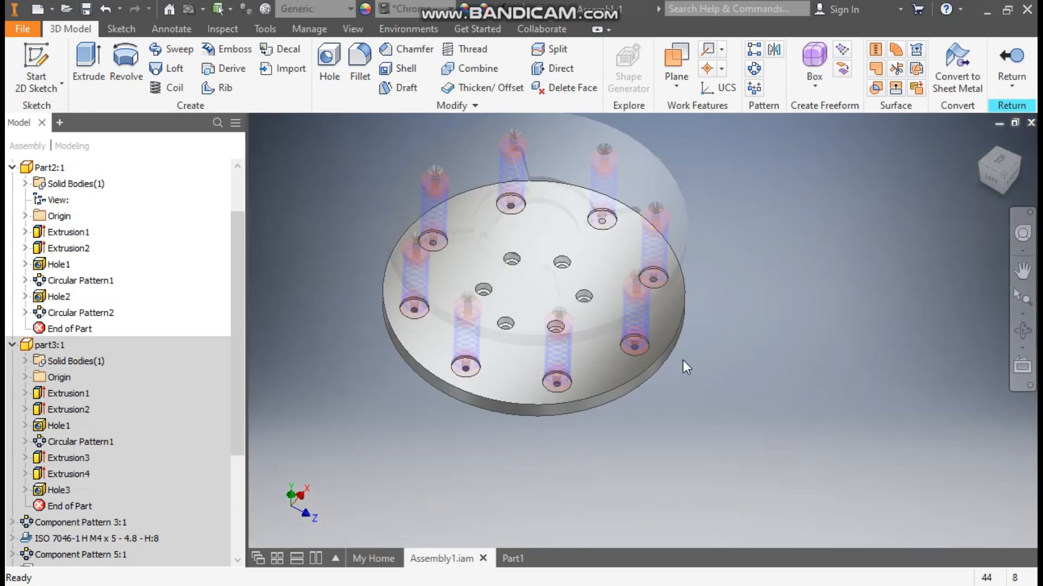
Return to Part1, start a sketch on the disc's recessed face and place a point about 33 mm from its centre.
click(515, 554)
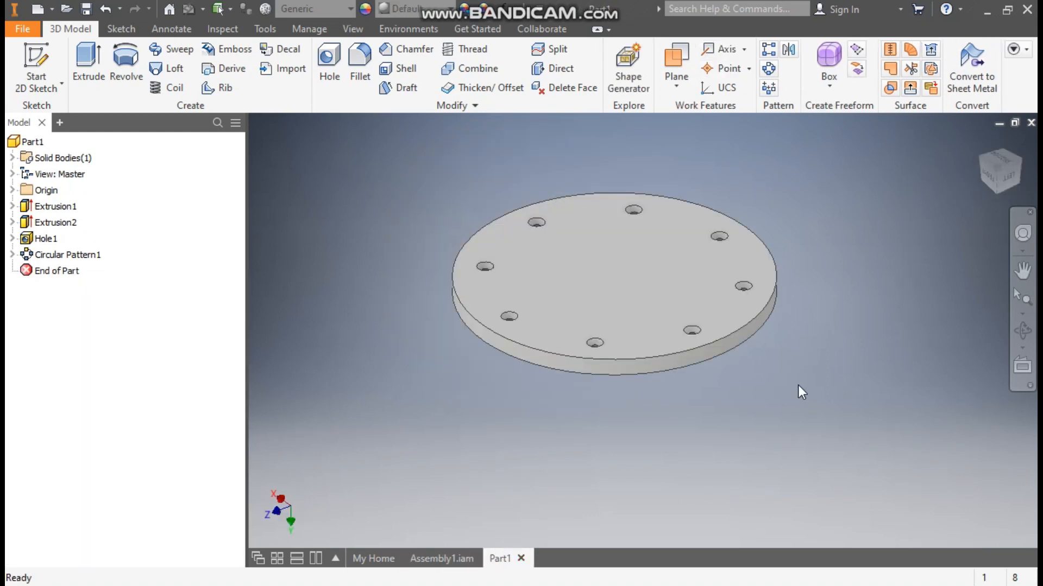
shift+middle_drag(803, 429, 811, 296)
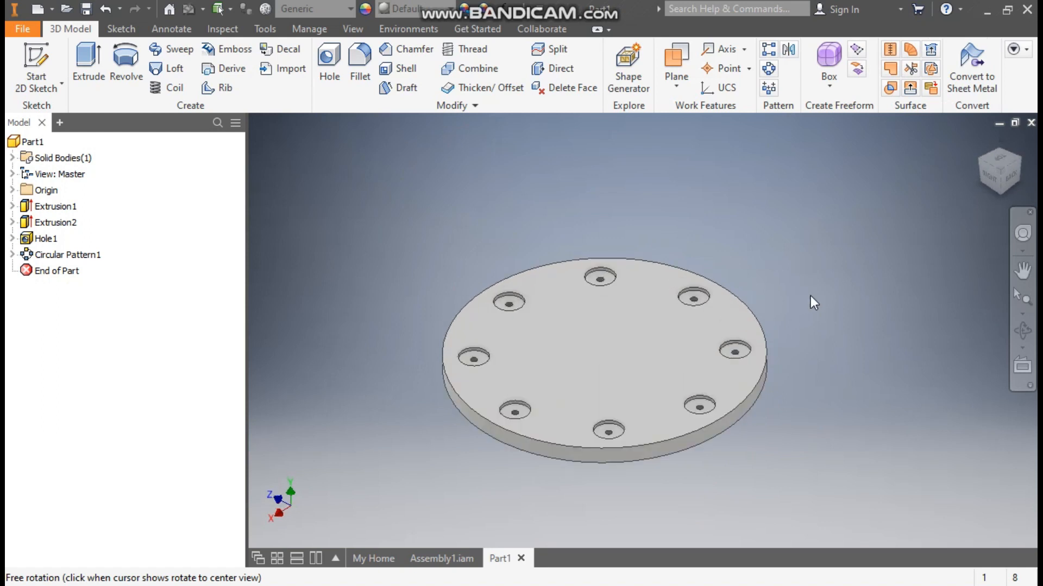
click(599, 335)
click(715, 323)
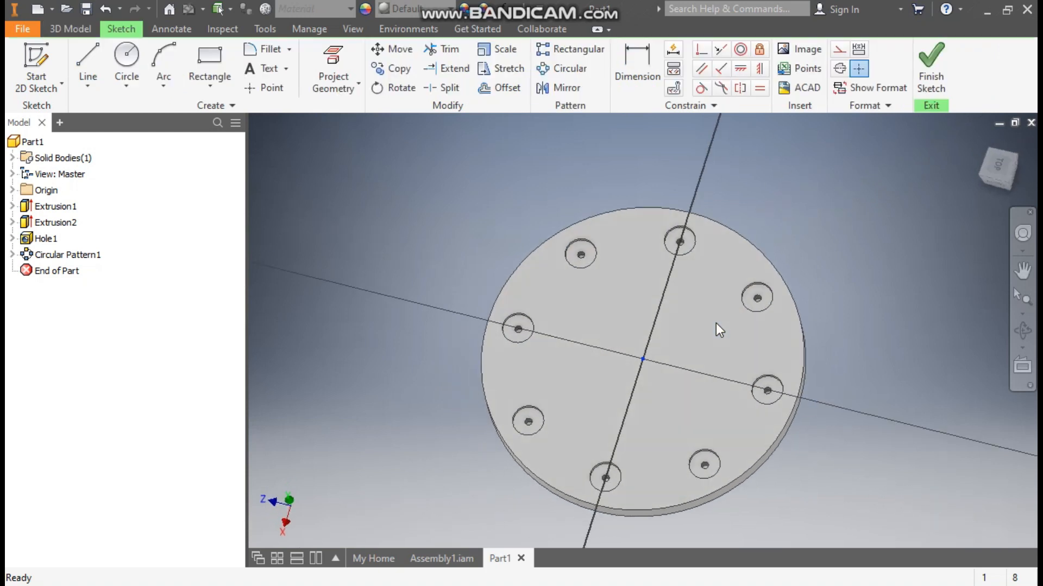
click(265, 87)
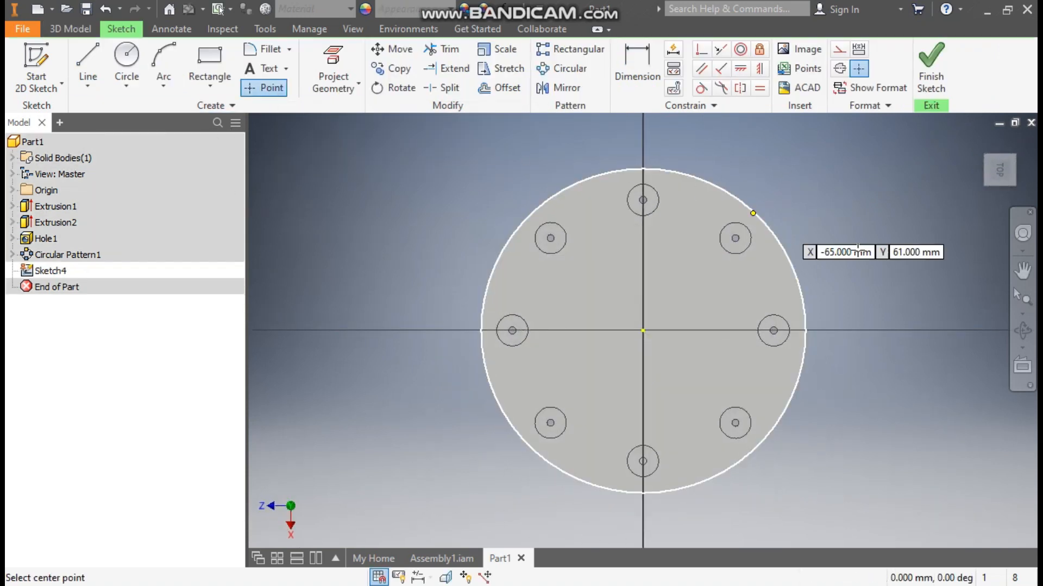
click(584, 330)
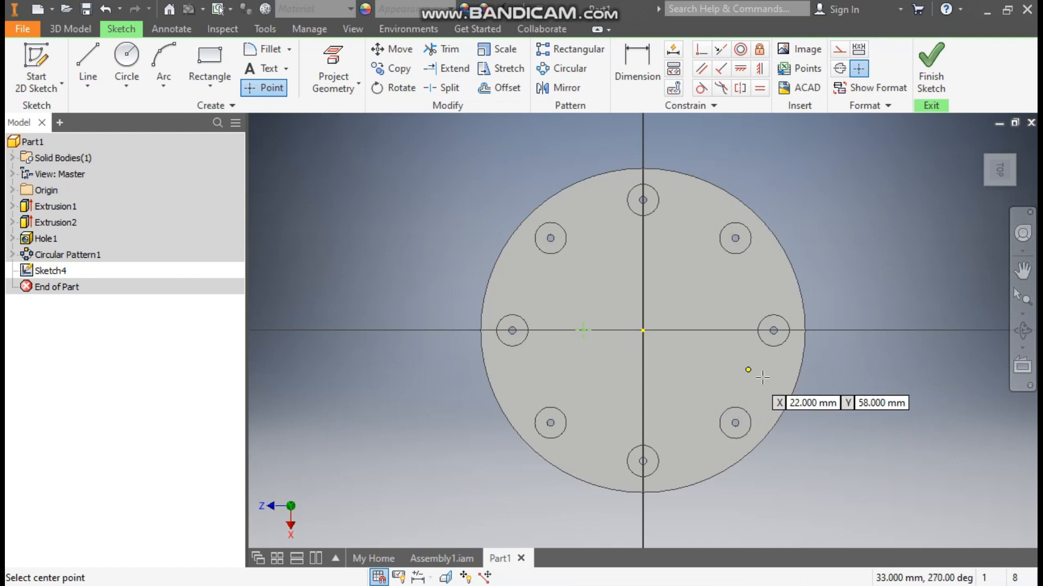
Dimension the sketch point 30 mm from the disc's centre.
click(640, 60)
click(580, 330)
click(616, 380)
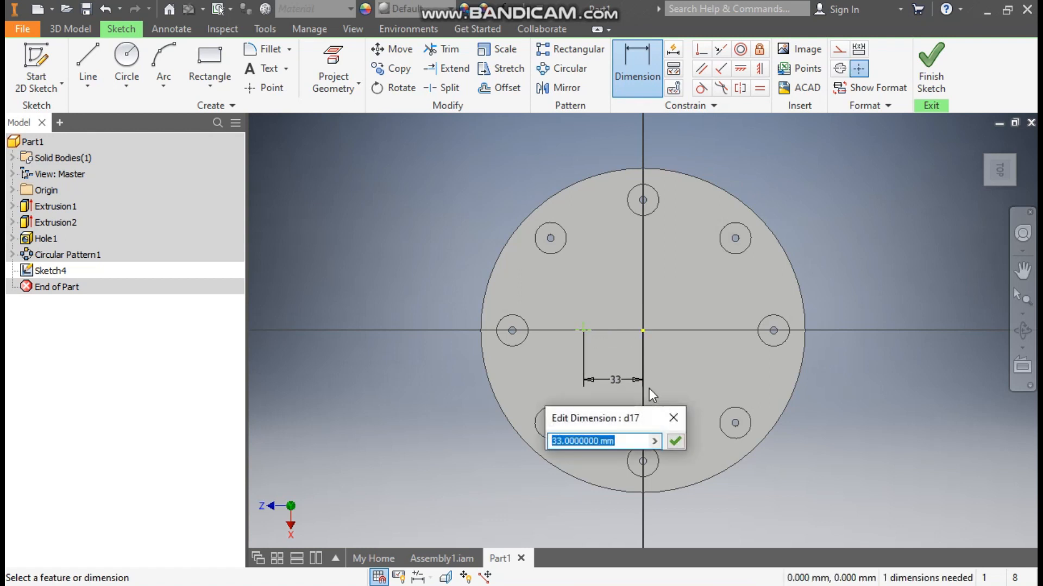
text(30)
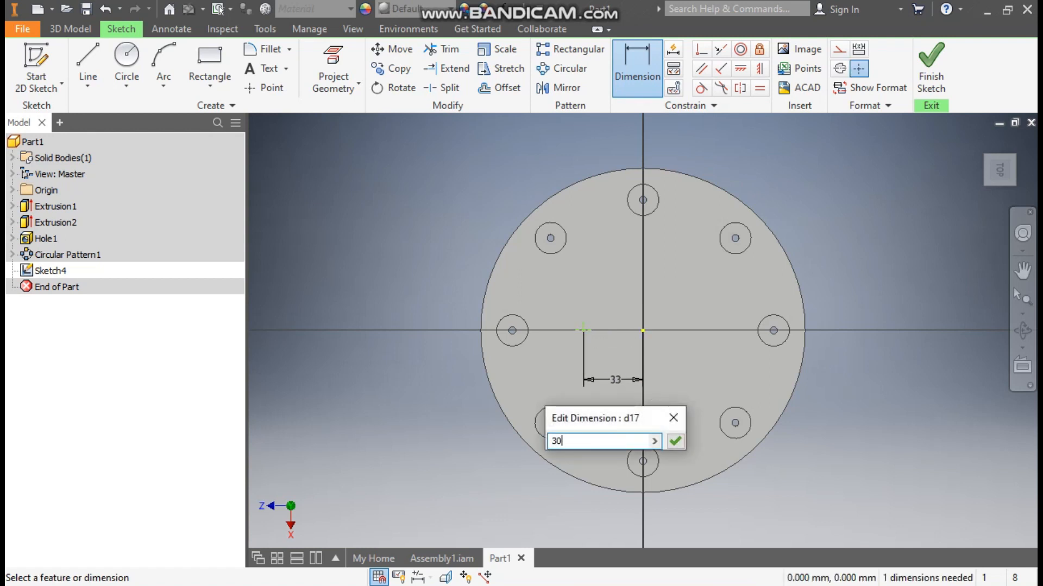
key(Return)
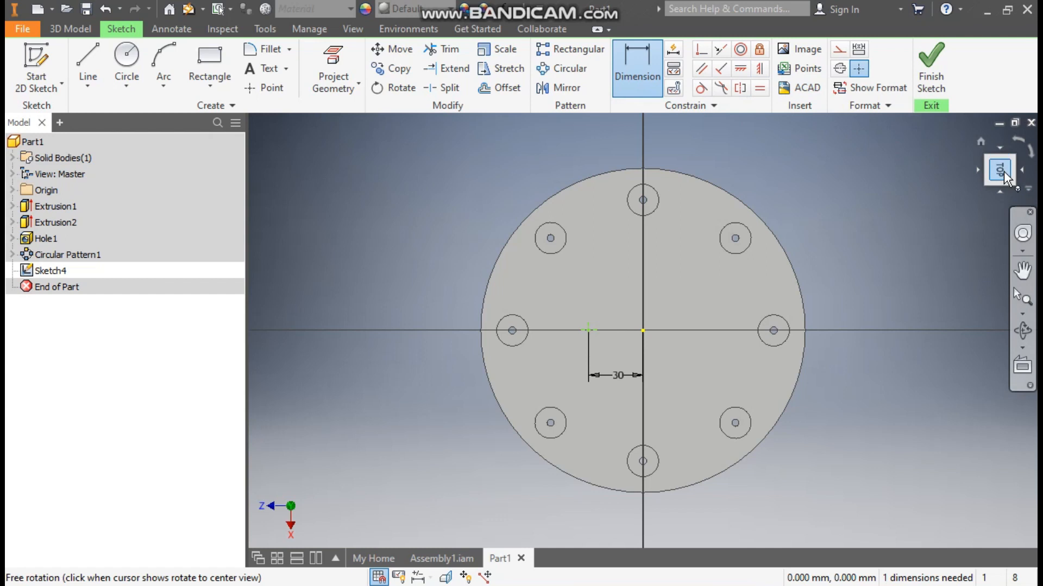
Rotate the sketch view a quarter turn, constrain the point vertically to the disc's centre and finish the sketch.
click(1019, 142)
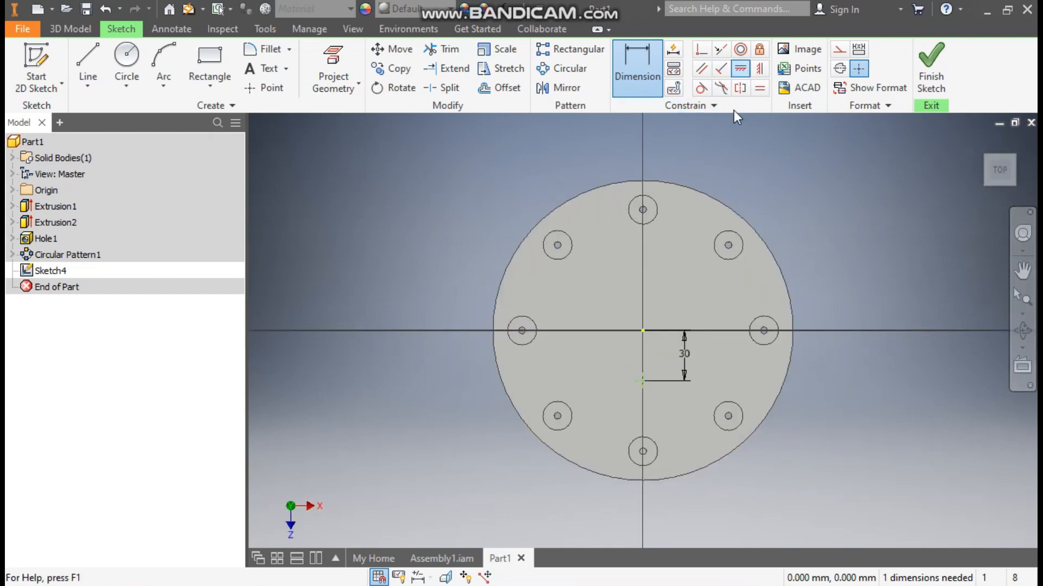
click(741, 69)
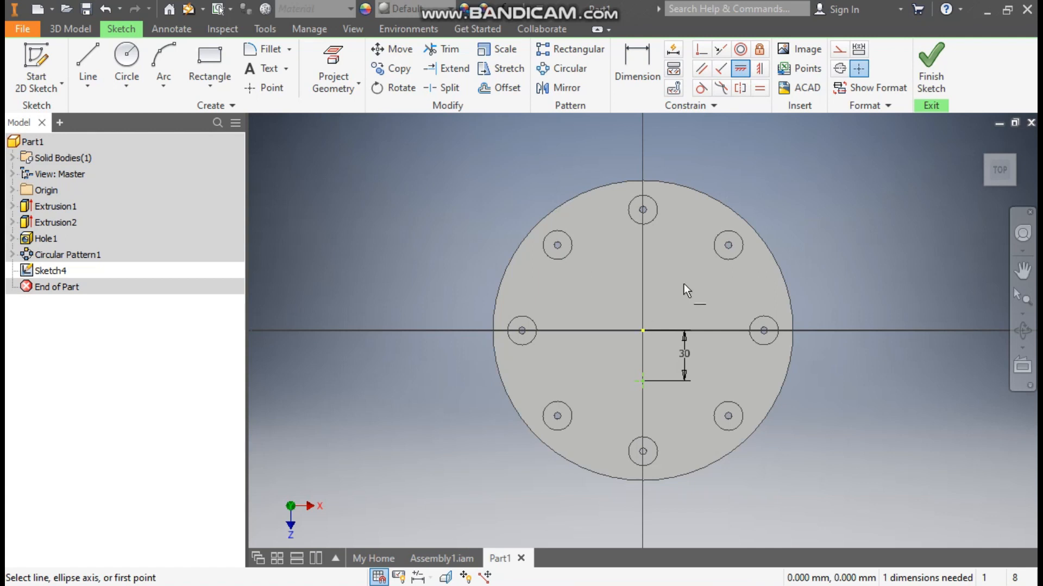
click(761, 68)
click(644, 332)
click(645, 379)
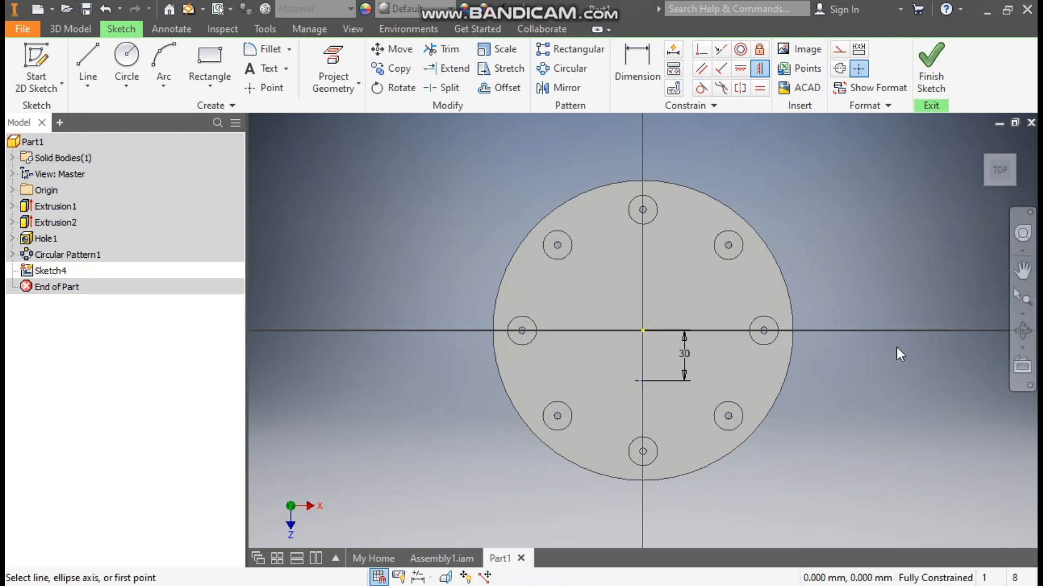
key(Escape)
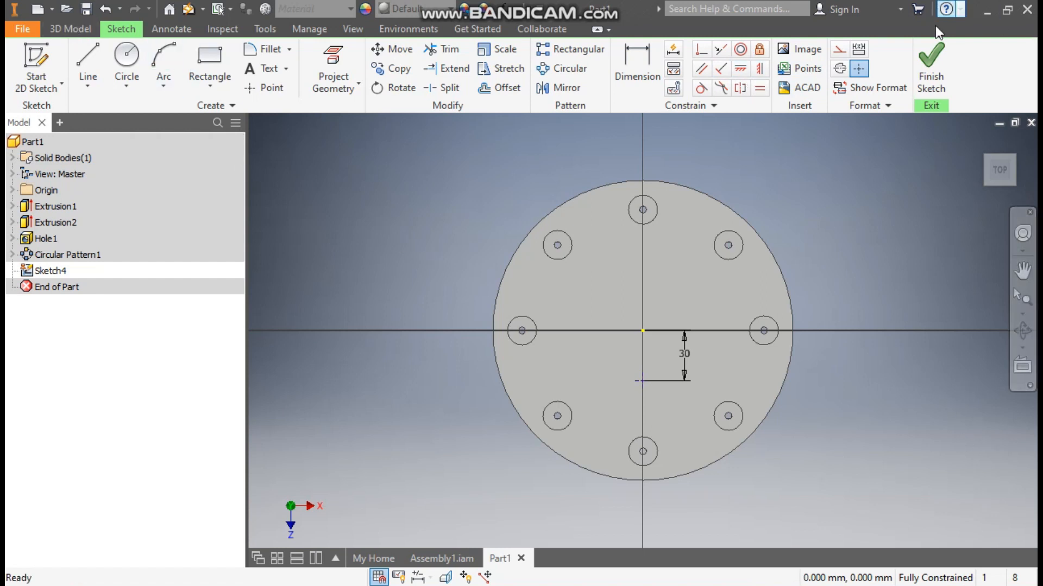
click(930, 66)
Create a counterbored M5x0.8 tapped hole at the sketch point, with a 10 mm counterbore diameter and 5.4 mm counterbore depth.
click(332, 57)
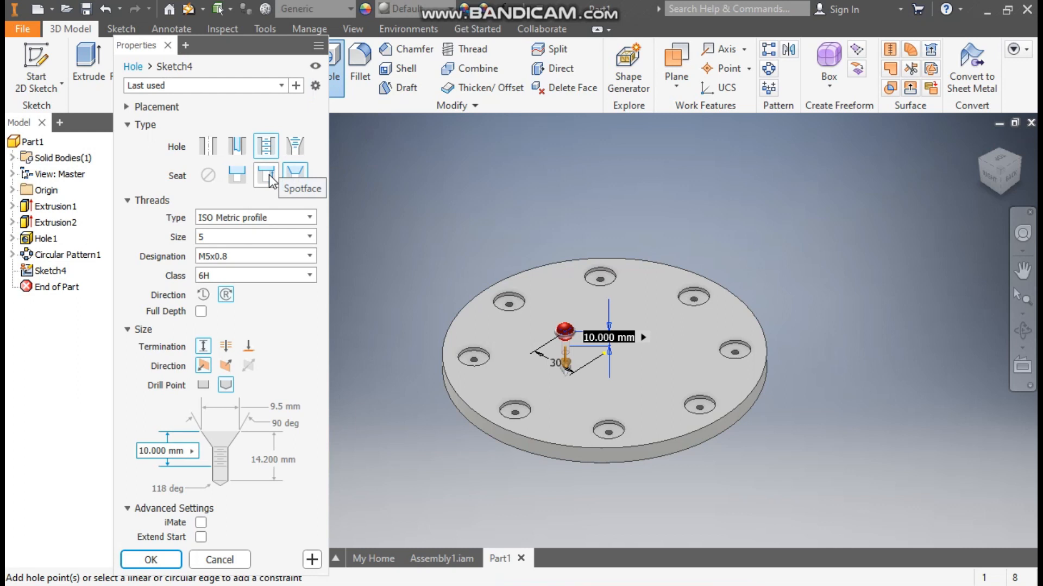
click(240, 178)
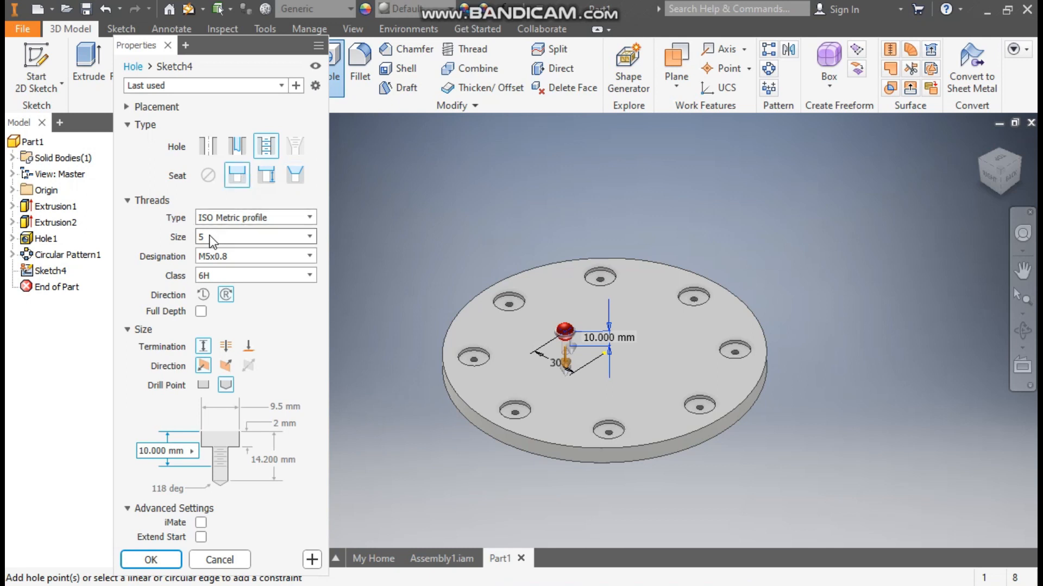
click(274, 408)
double_click(275, 409)
text(10)
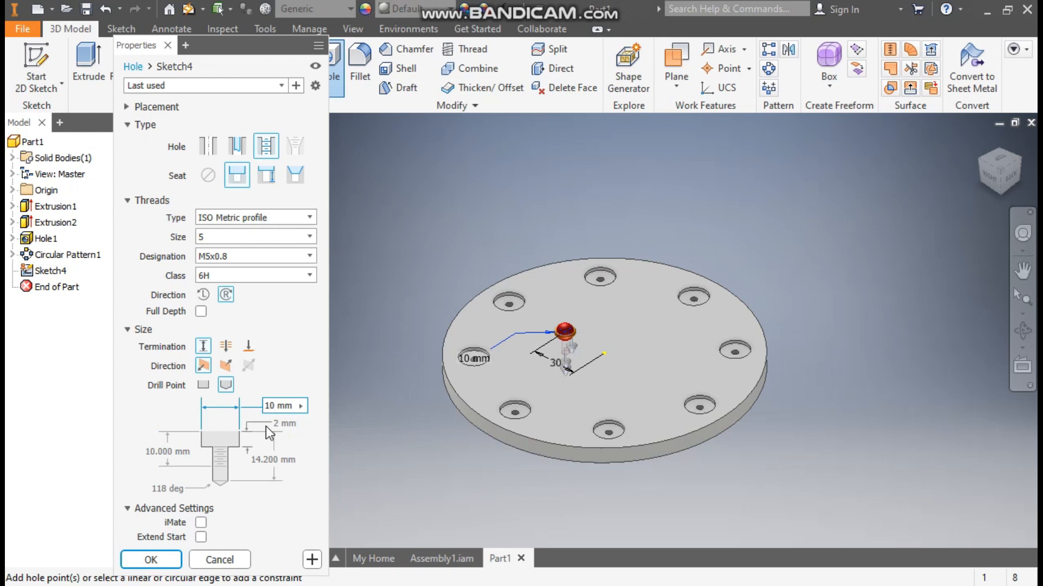
click(270, 423)
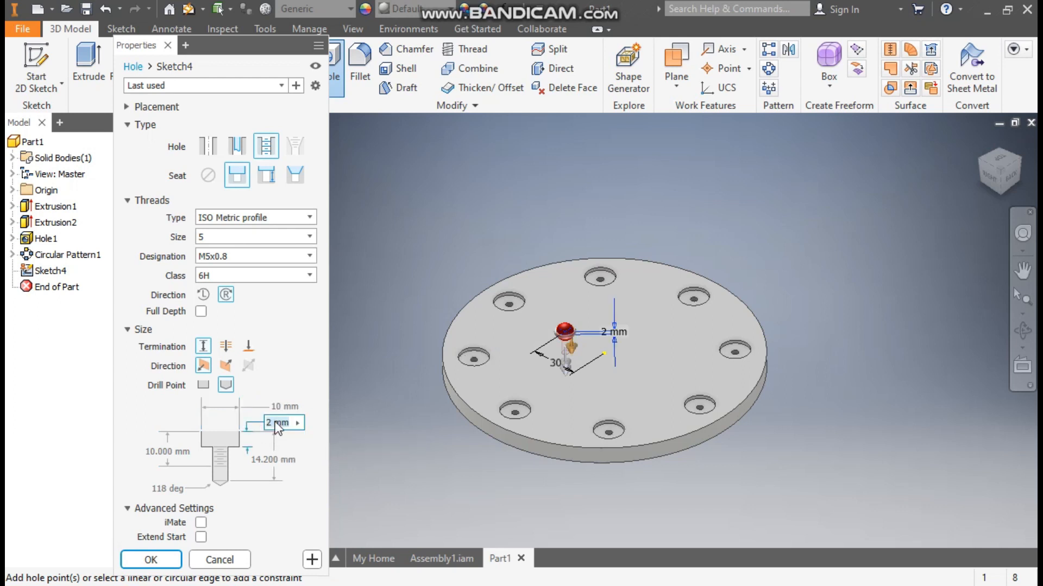
text(5.4)
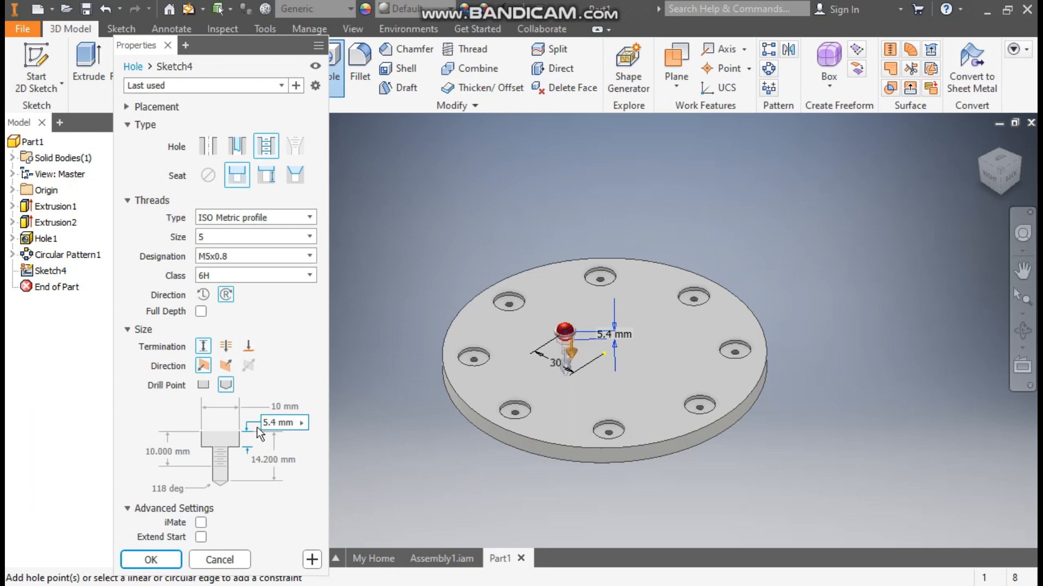
click(266, 461)
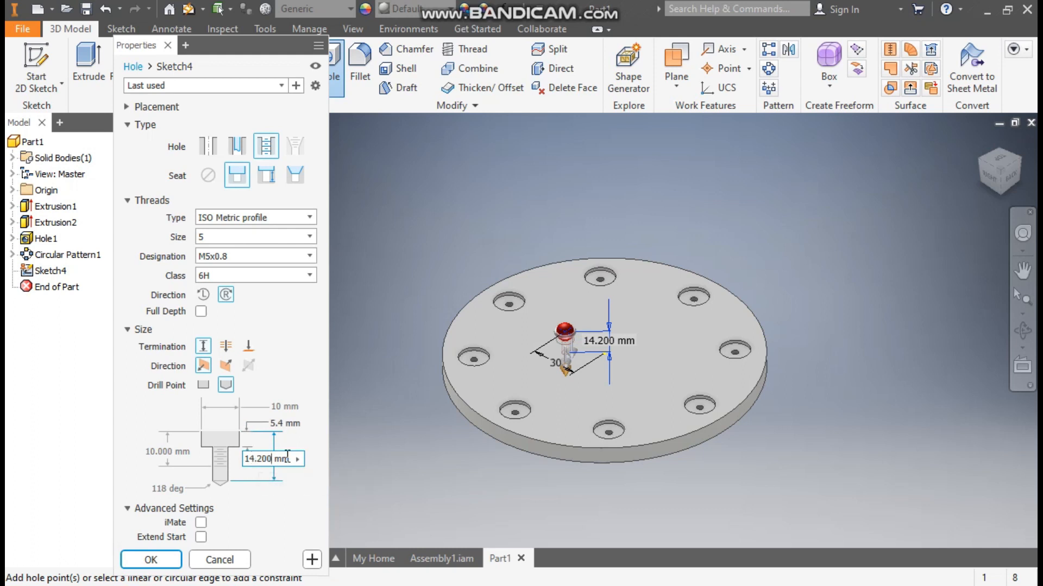
scroll(521, 372, up, 5)
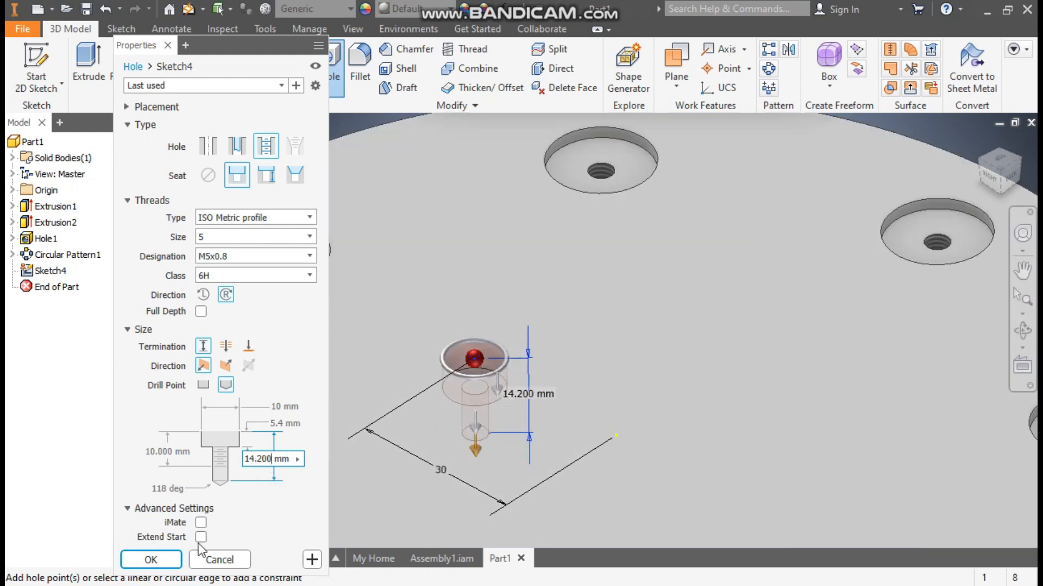
click(148, 559)
scroll(682, 288, down, 5)
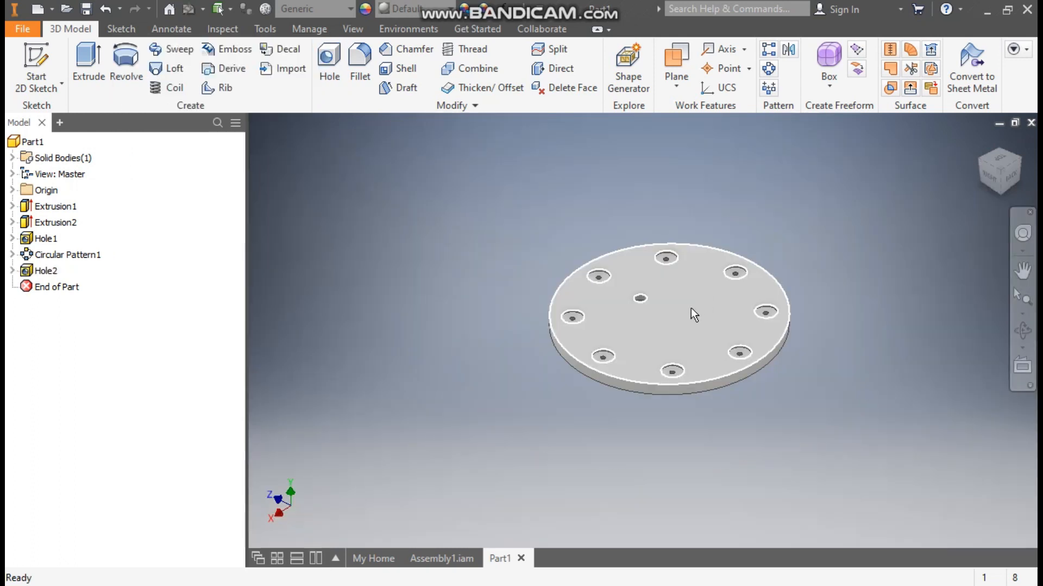
Pattern the counterbored hole circularly about the disc's axis, with 6 occurrences over 360 degrees.
mouse_move(683, 298)
shift+middle_down()
mouse_move(641, 283)
mouse_move(649, 267)
mouse_move(643, 320)
mouse_move(695, 323)
mouse_move(682, 288)
shift+middle_up()
scroll(654, 293, up, 5)
scroll(627, 297, down, 5)
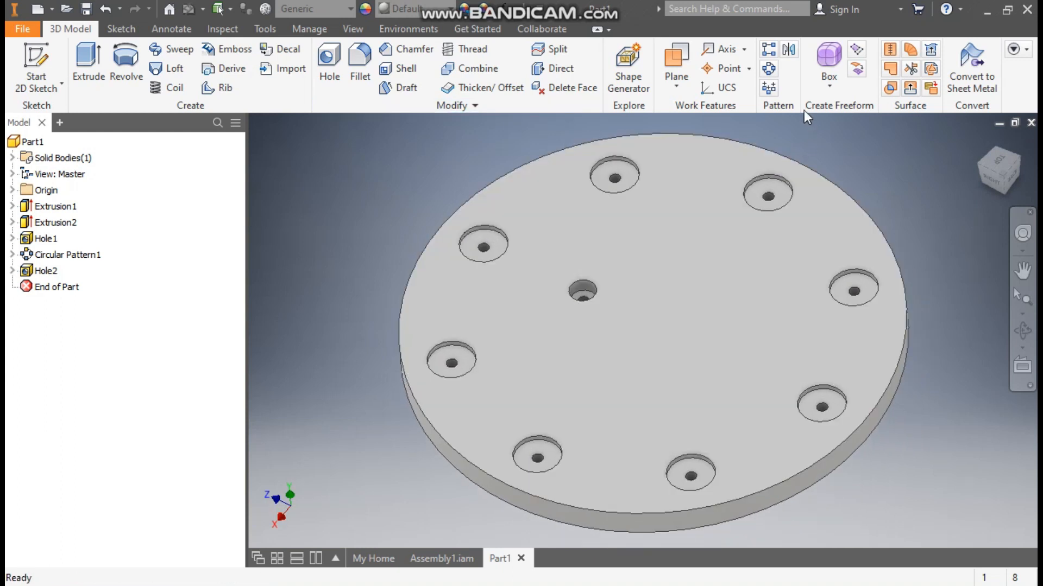
click(768, 69)
click(46, 271)
click(323, 189)
click(462, 477)
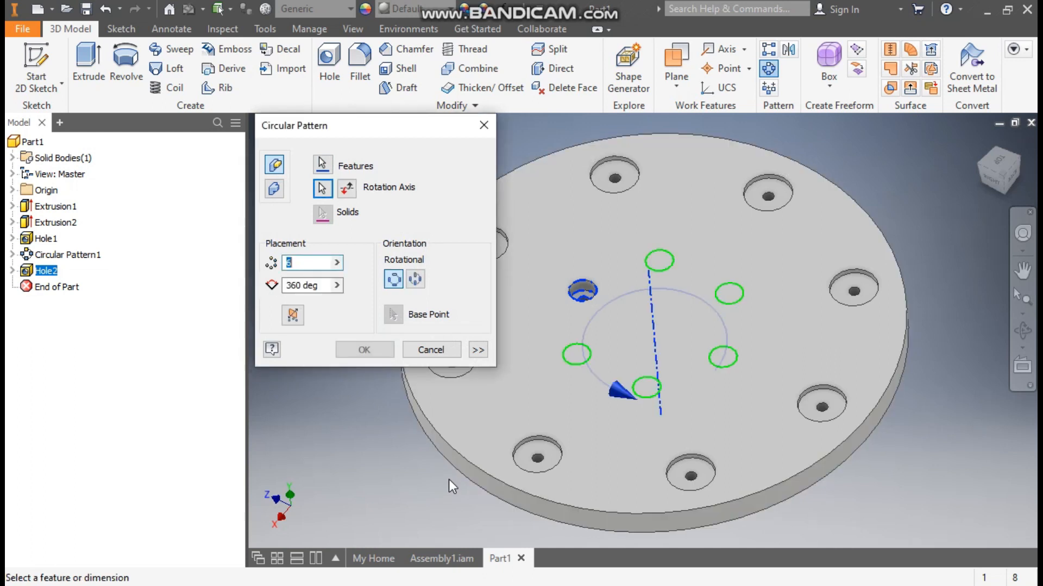
click(313, 263)
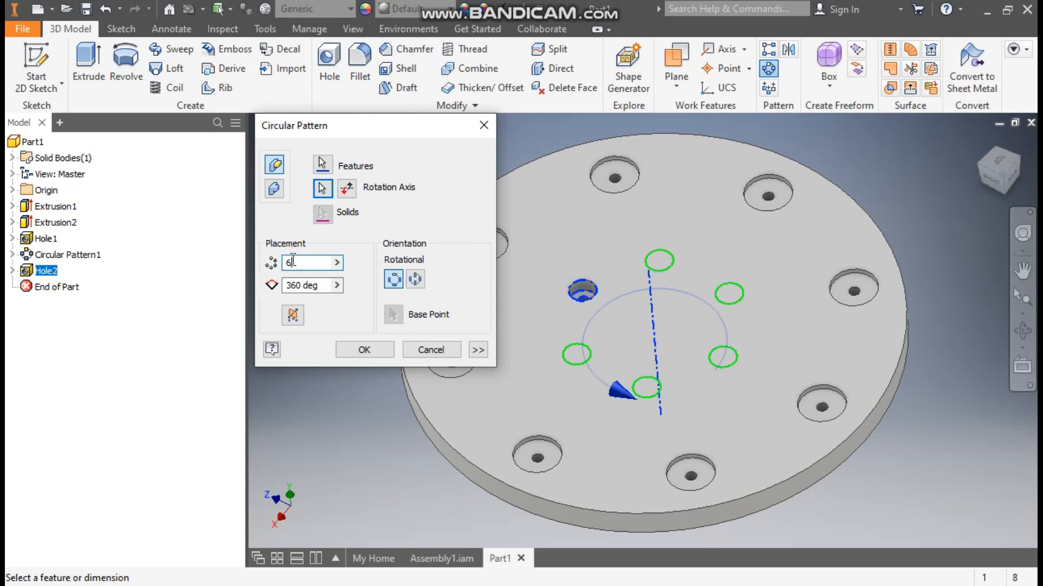
click(367, 350)
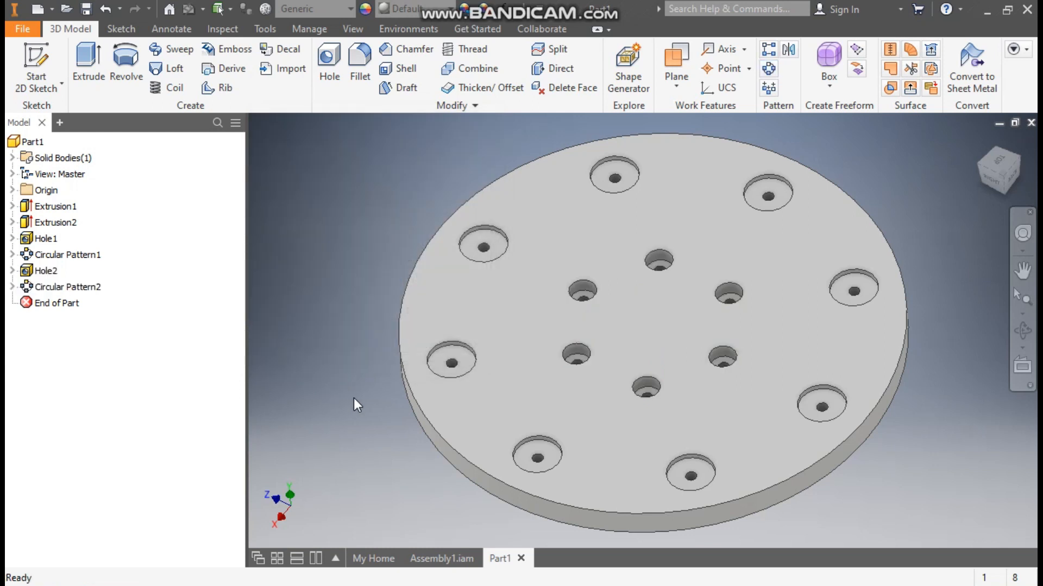
Apply the Chrome - Polished appearance to the plate.
mouse_move(885, 296)
shift+middle_down()
mouse_move(902, 239)
mouse_move(885, 277)
shift+middle_up()
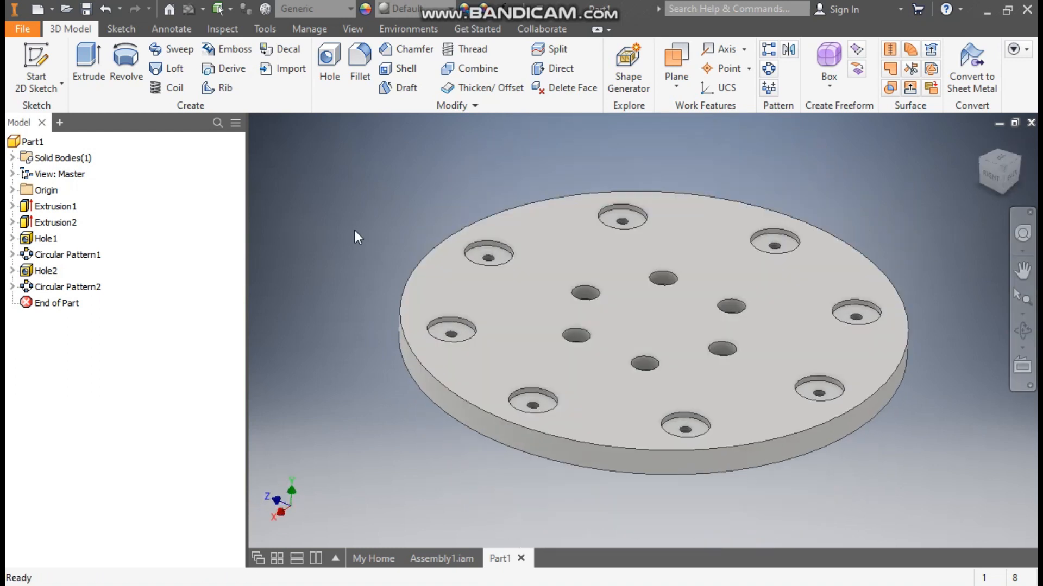
scroll(436, 236, up, 10)
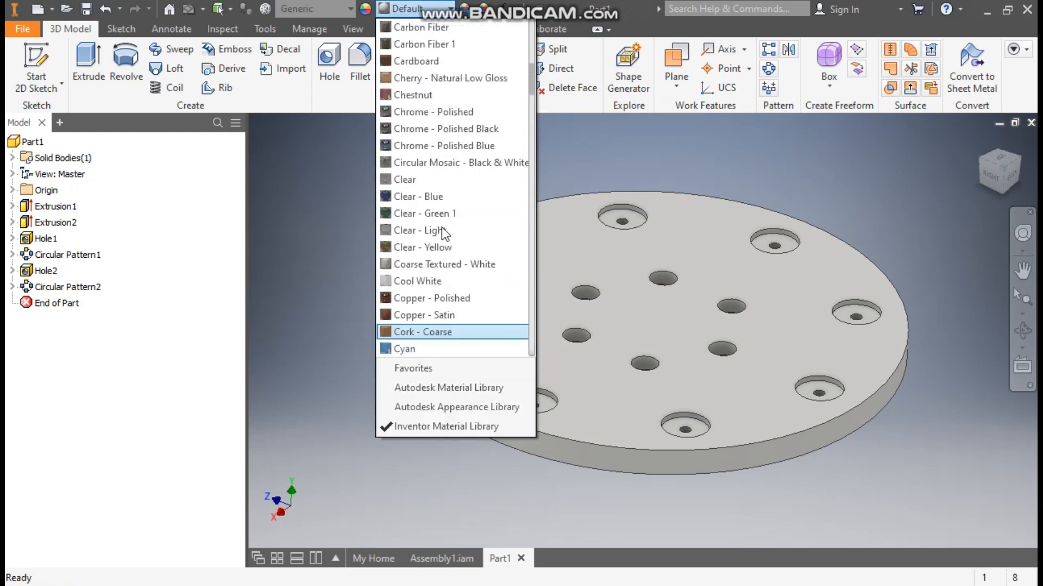
click(433, 111)
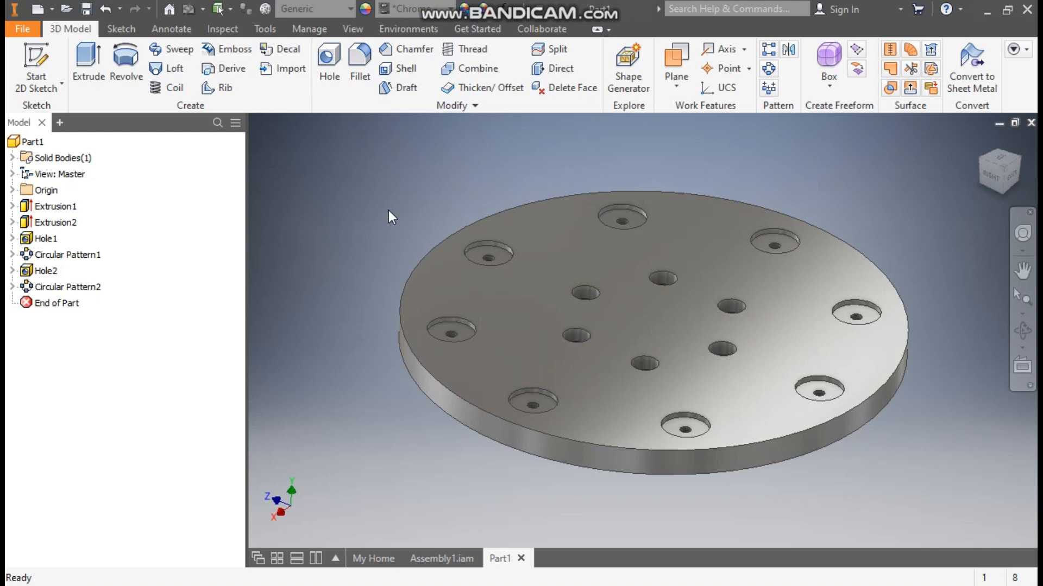
Start saving the plate, then create and open a folder named ASSY inside SUSPENTION SYSTEM.
click(88, 12)
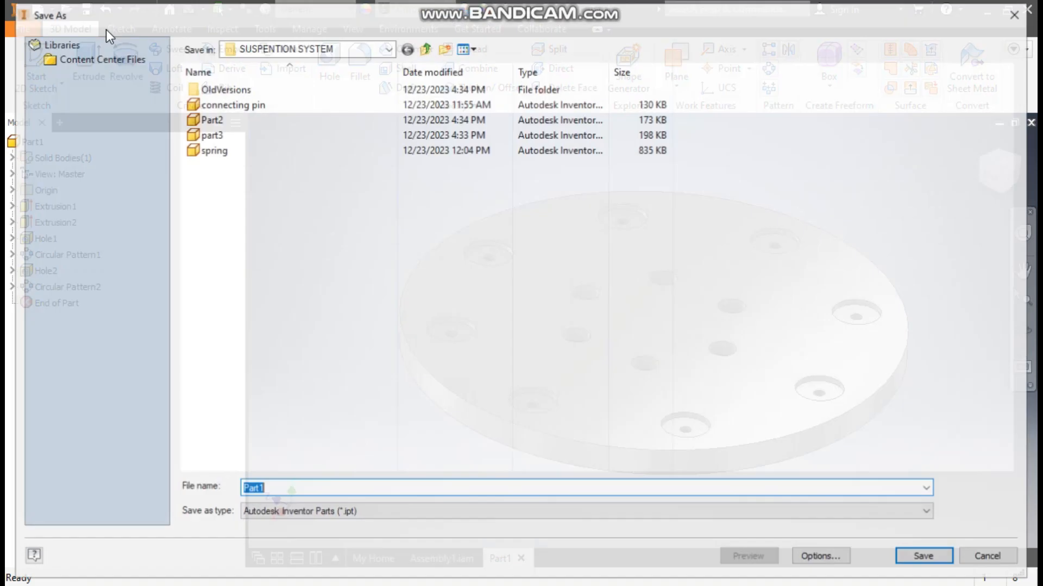
click(446, 47)
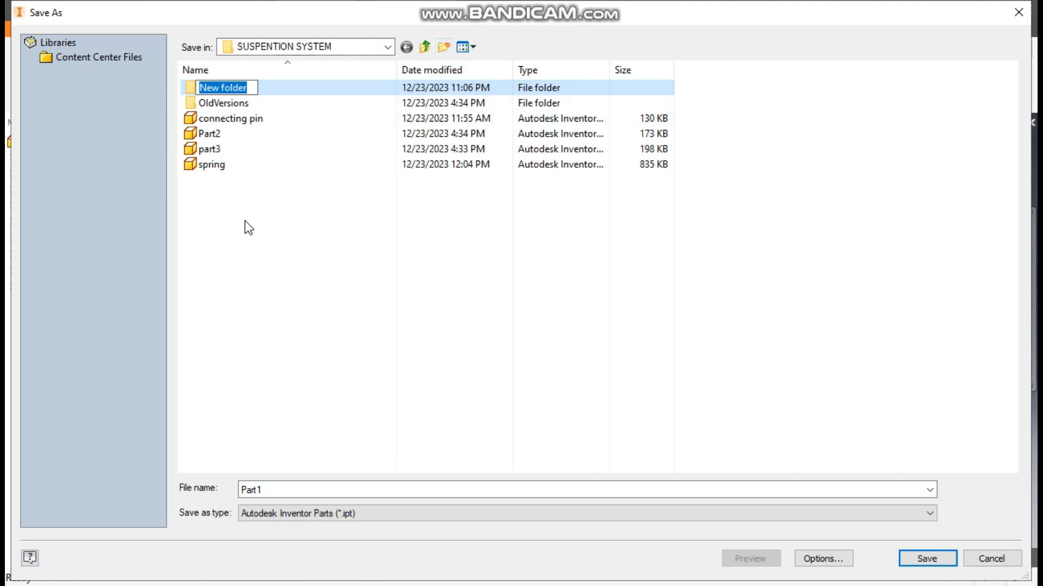
text(ASSY)
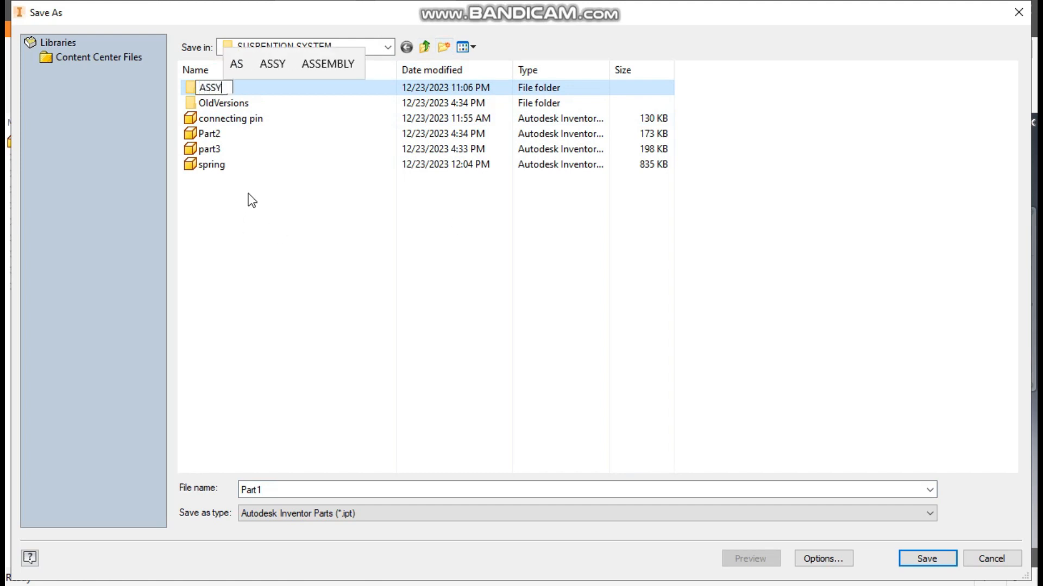
key(Return)
key(Return)
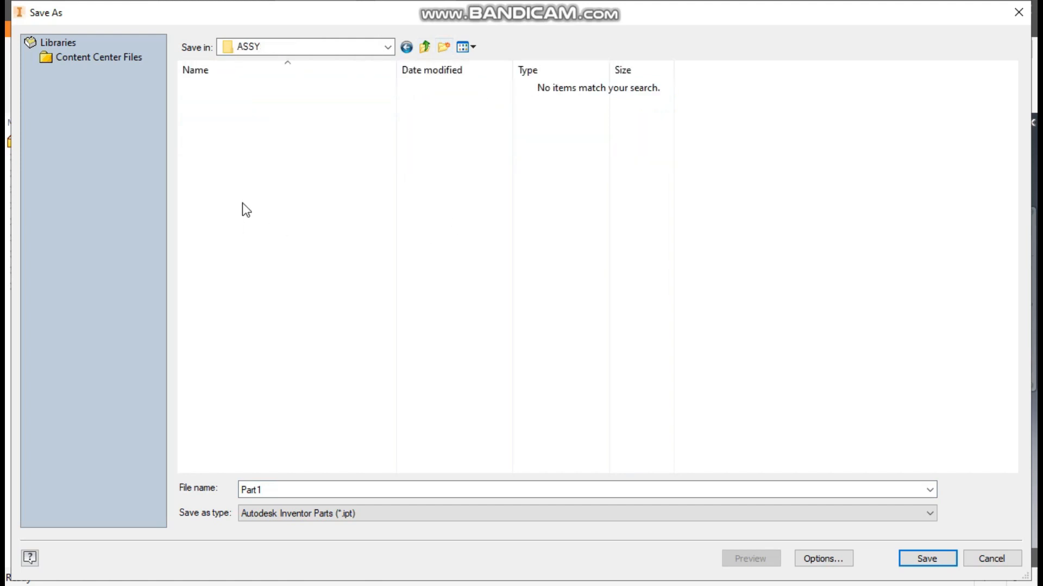
Save the plate in the ASSY folder under the file name BOTTOM PLATE.
double_click(281, 490)
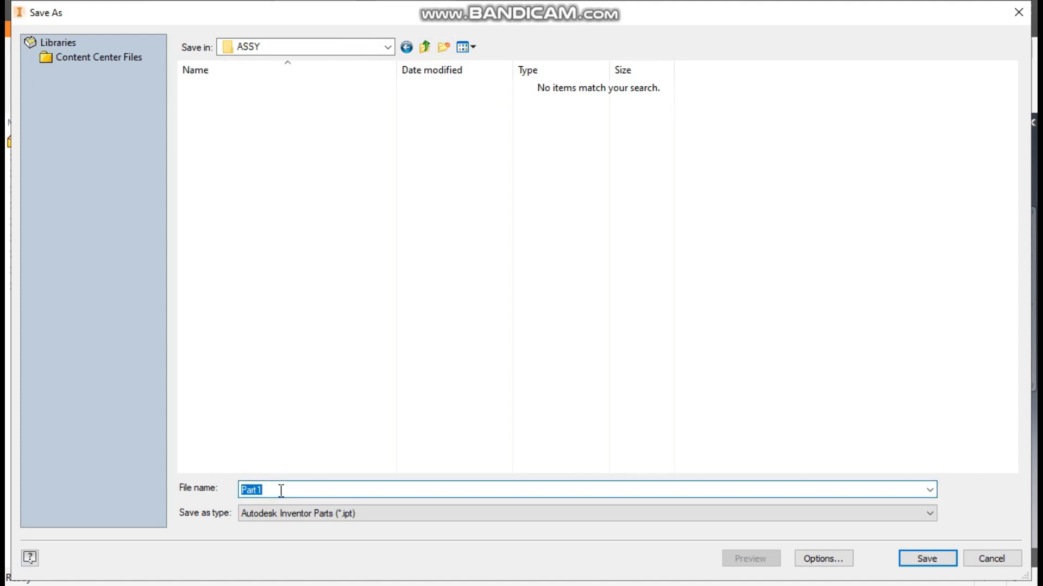
text(BOT)
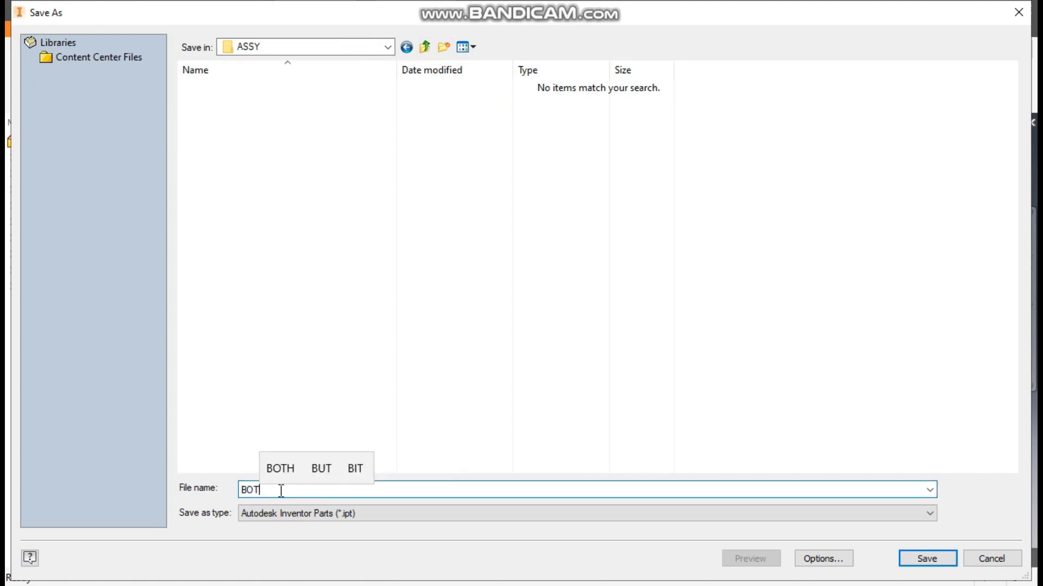
text(TOM PLATE)
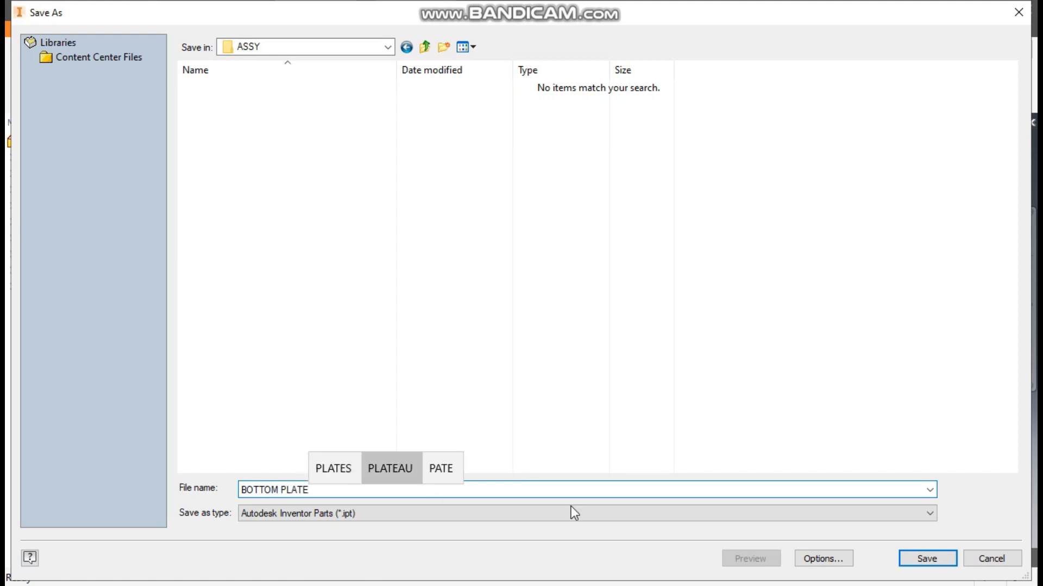
click(945, 562)
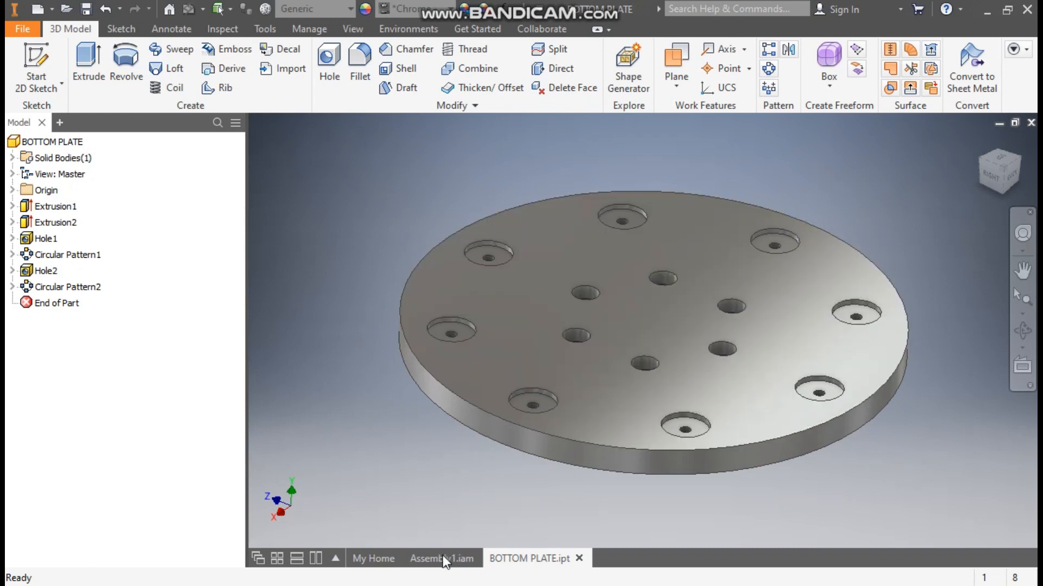
Examine the upper plate part3 in Assembly1.iam from above and below, then return to the whole assembly.
click(443, 560)
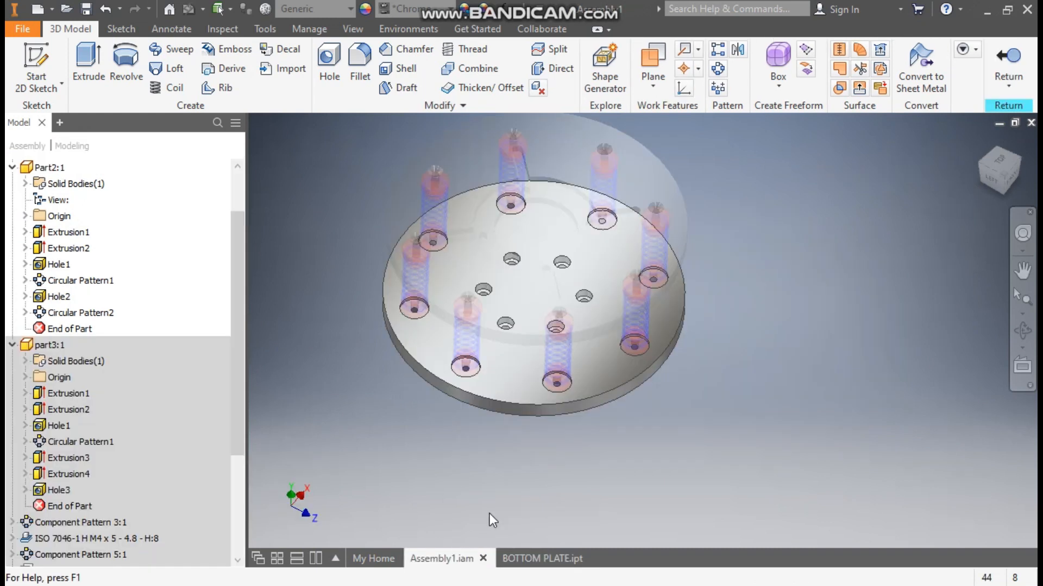
click(1008, 58)
double_click(677, 295)
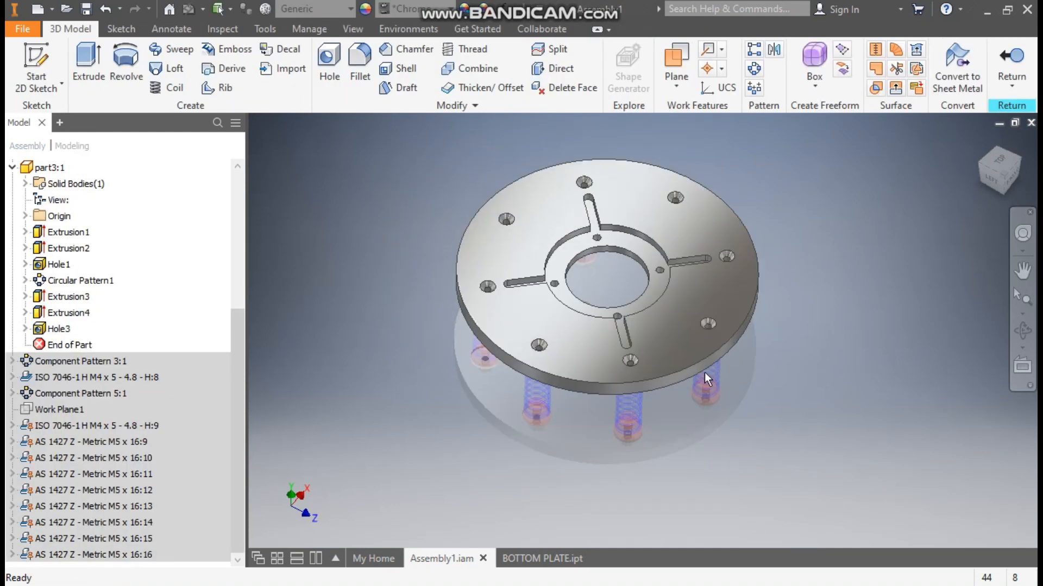
click(1003, 194)
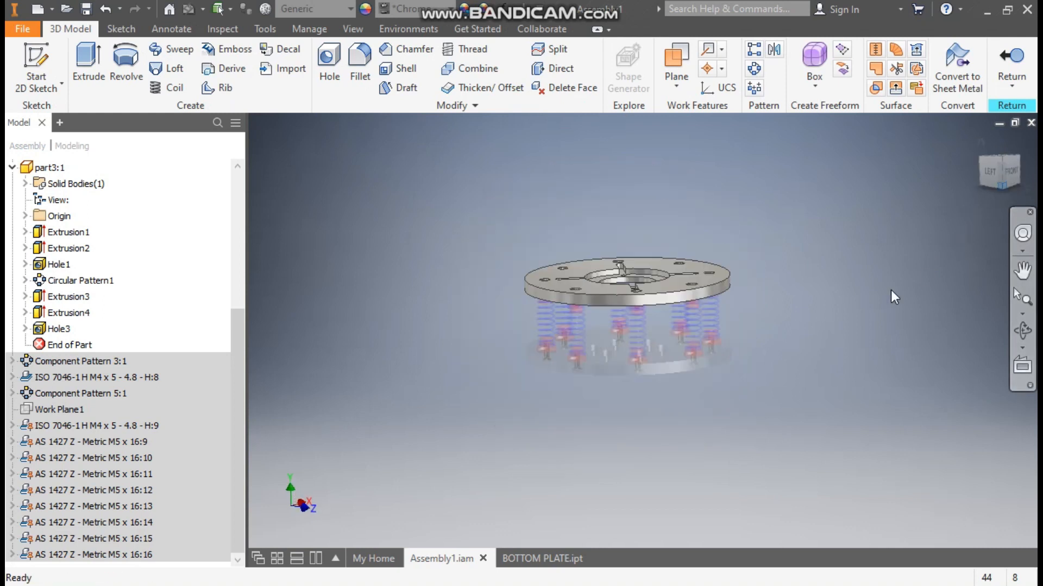
click(1000, 149)
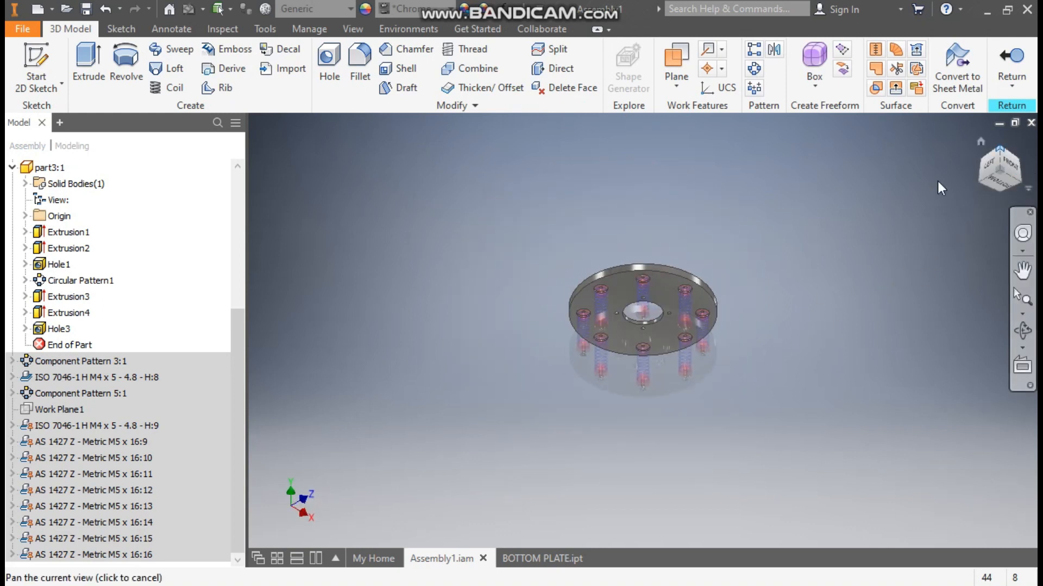
scroll(616, 311, up, 3)
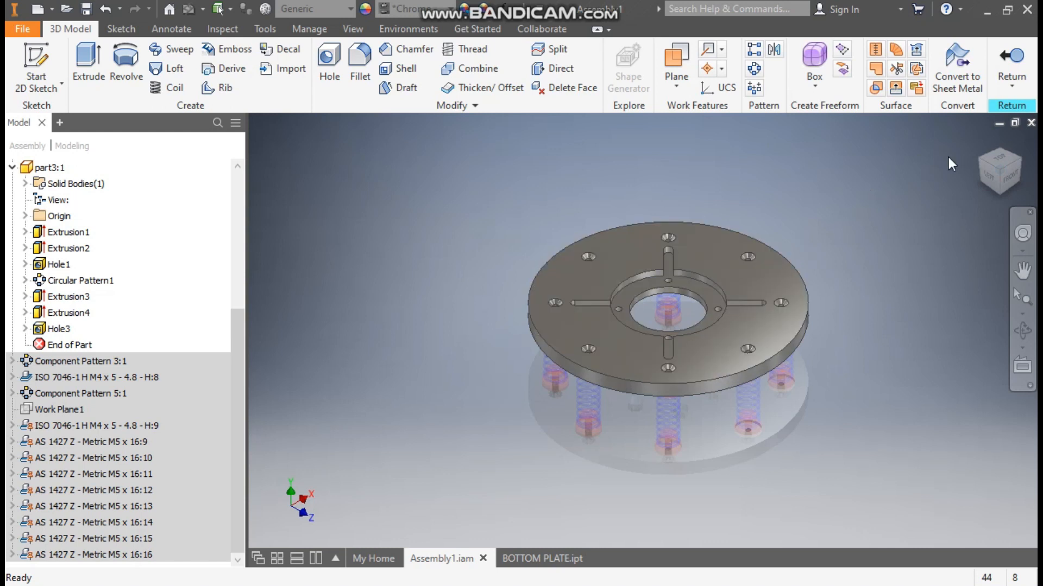
click(1011, 59)
scroll(909, 236, up, 3)
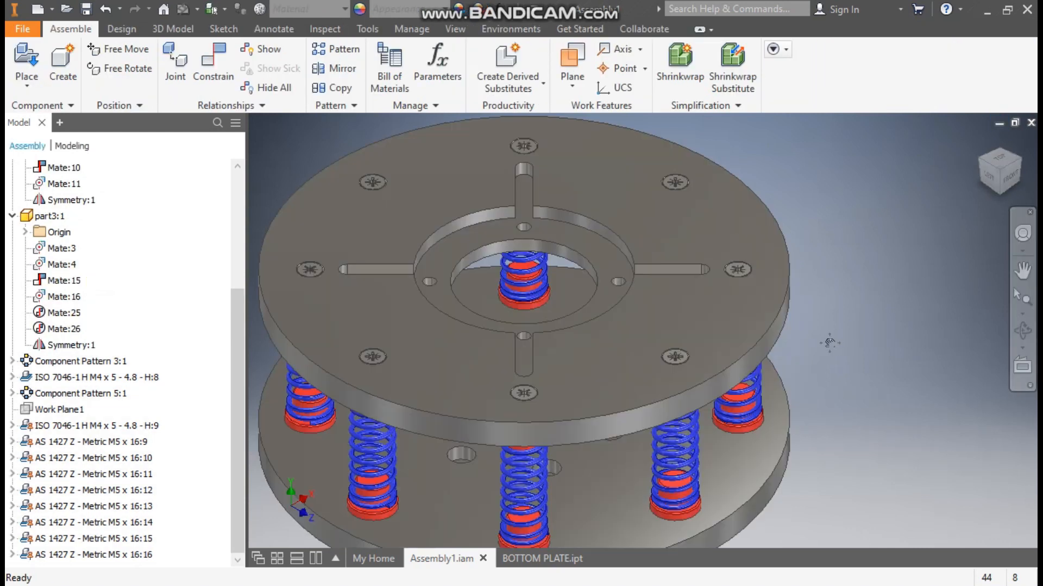
Create a new part from the metric Standard (mm).ipt template and start a sketch on the XZ plane.
click(37, 9)
click(689, 182)
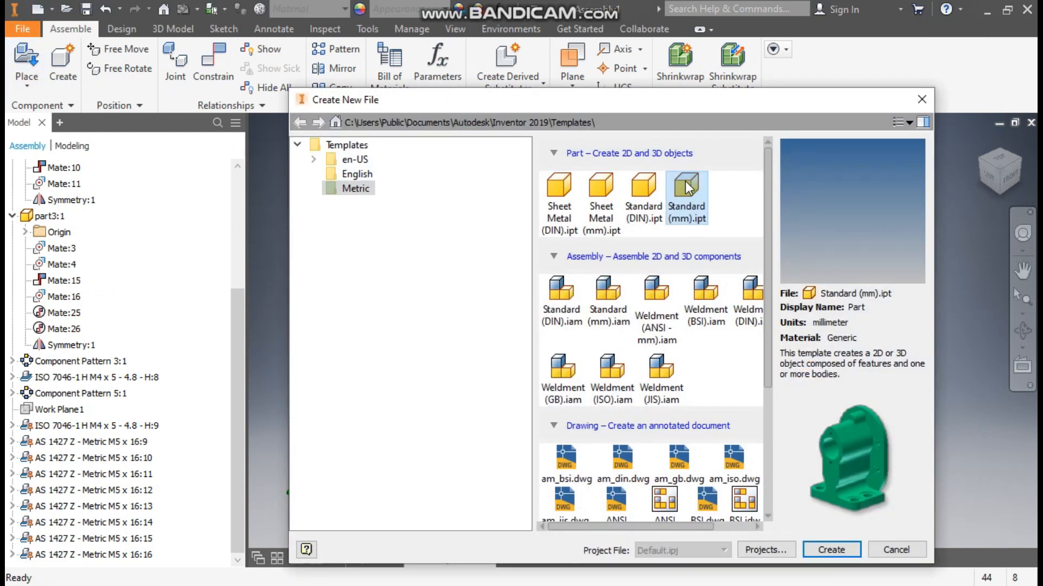
click(840, 549)
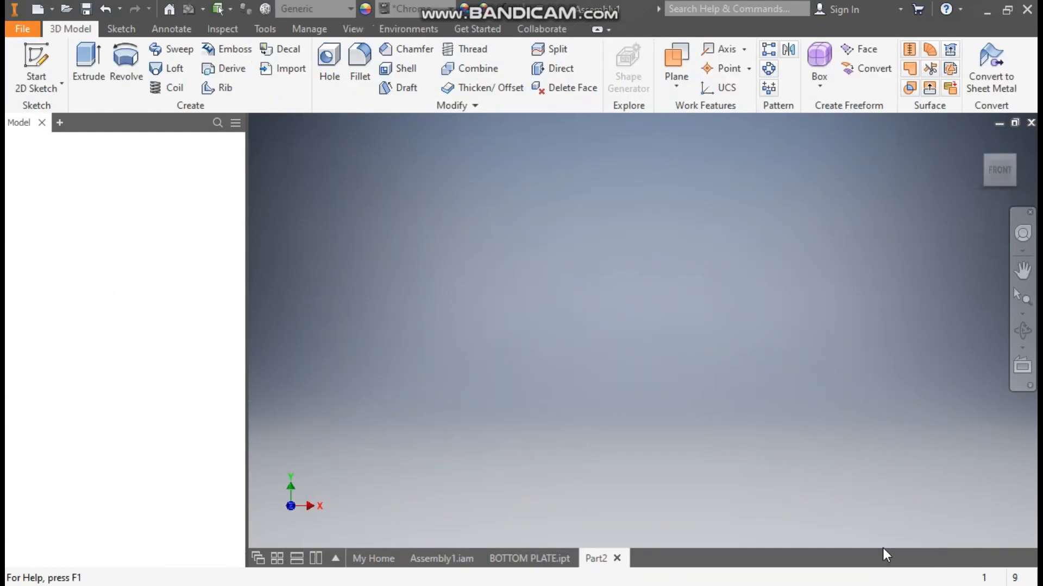
click(40, 55)
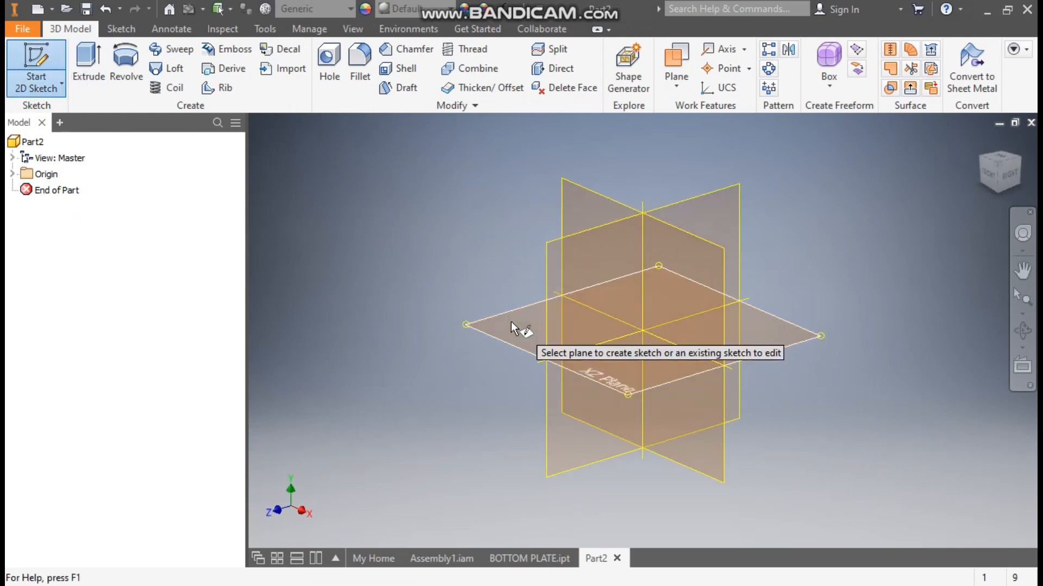
click(510, 321)
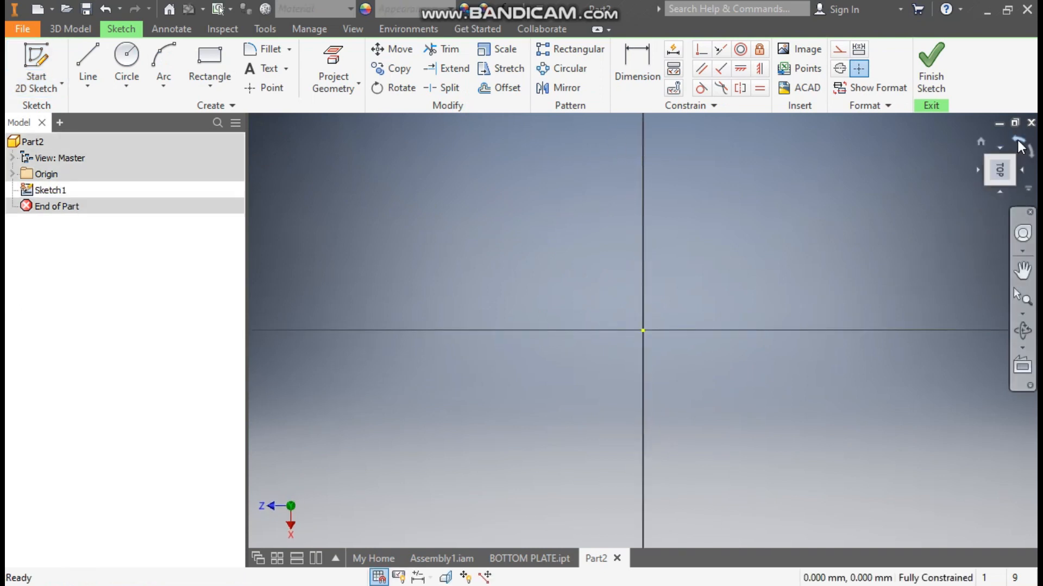
Sketch two concentric circles centred on the origin with diameters of 180 mm and 50 mm.
click(124, 56)
click(643, 330)
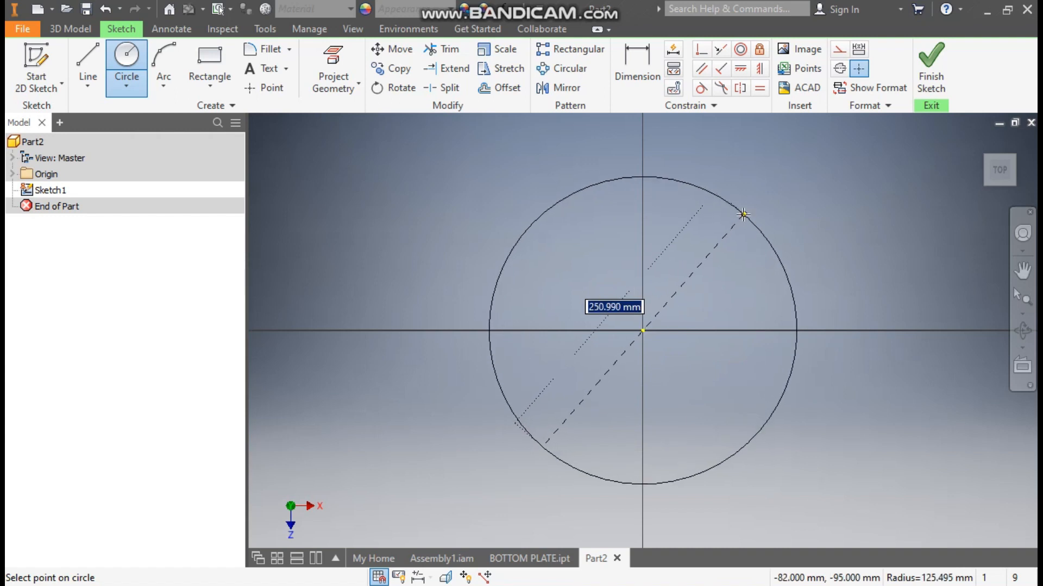
text(180)
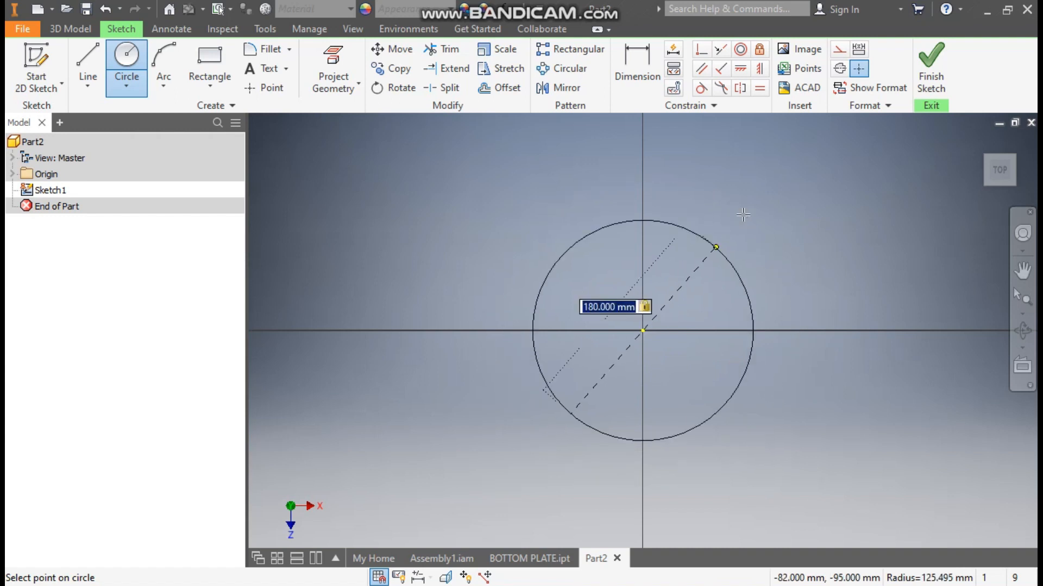
key(Return)
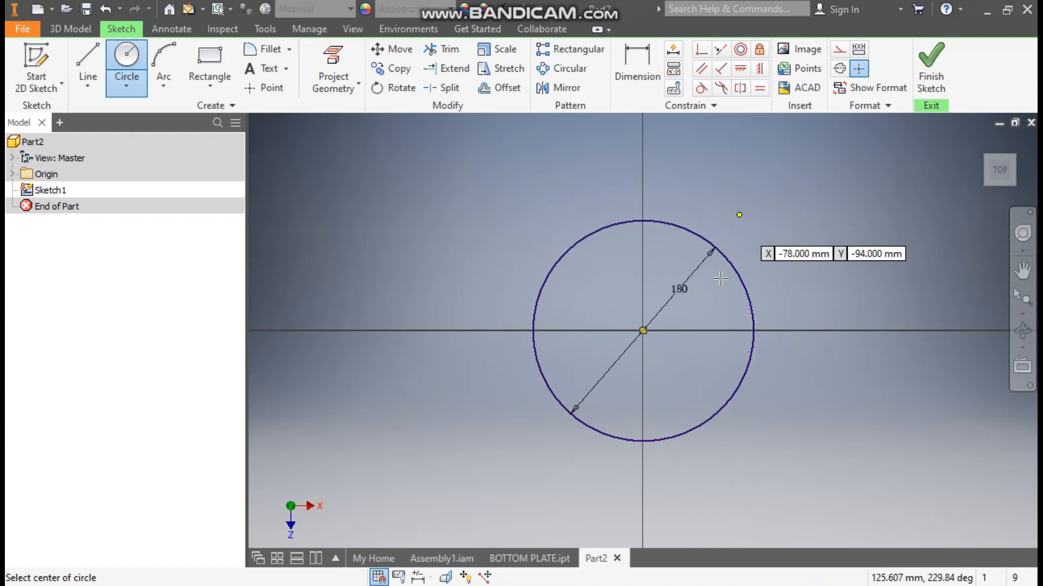
click(643, 330)
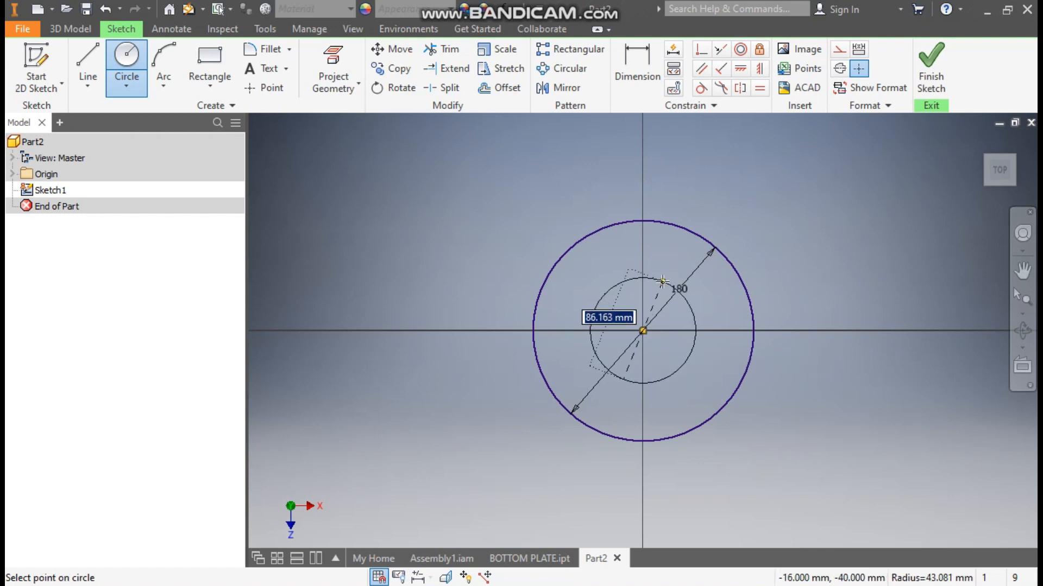
text(5)
key(Return)
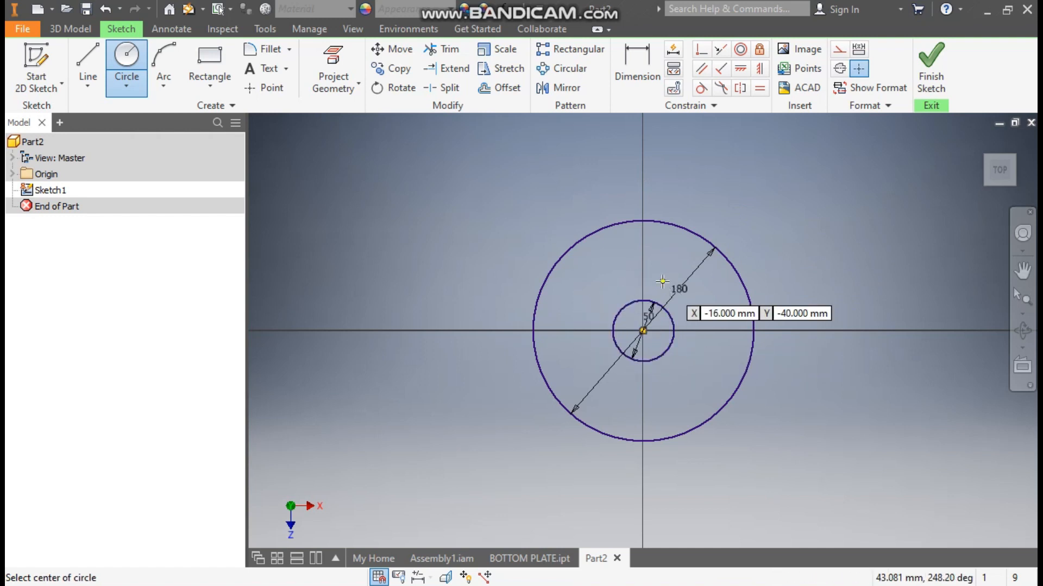
Extrude the ring between the two circles 10 mm upward as a solid.
click(71, 29)
click(83, 58)
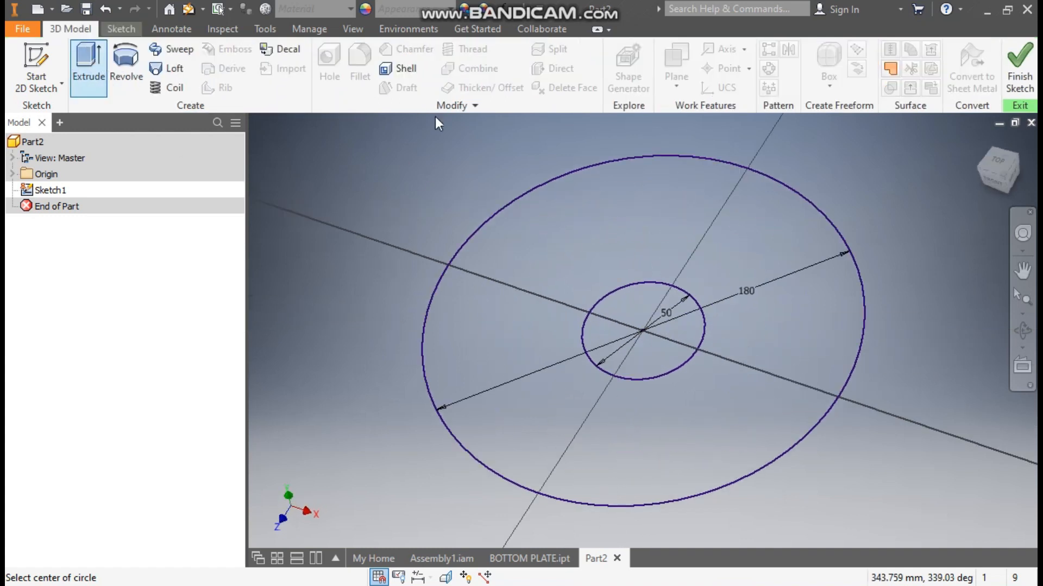
click(641, 249)
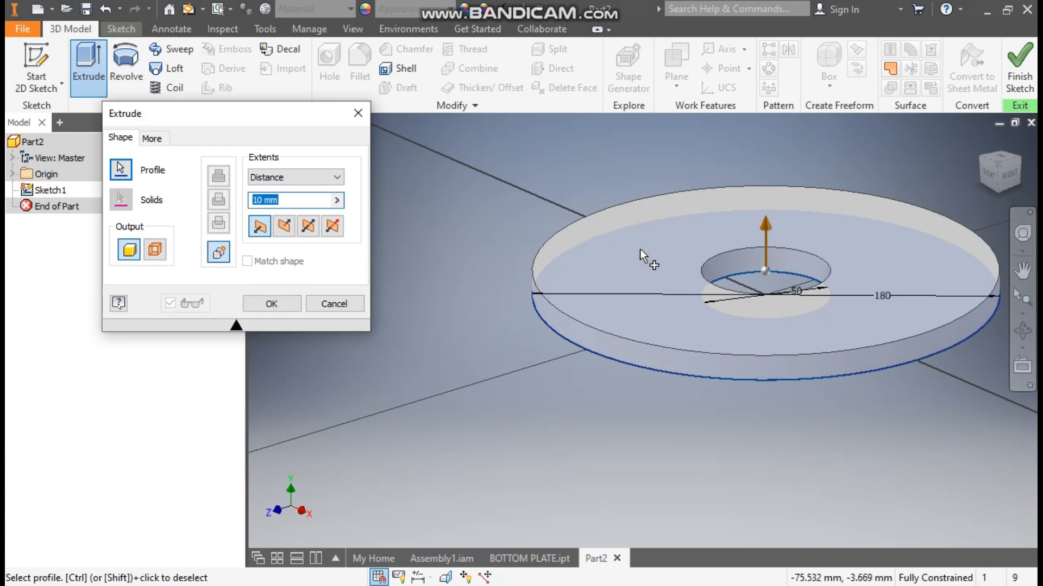
click(288, 197)
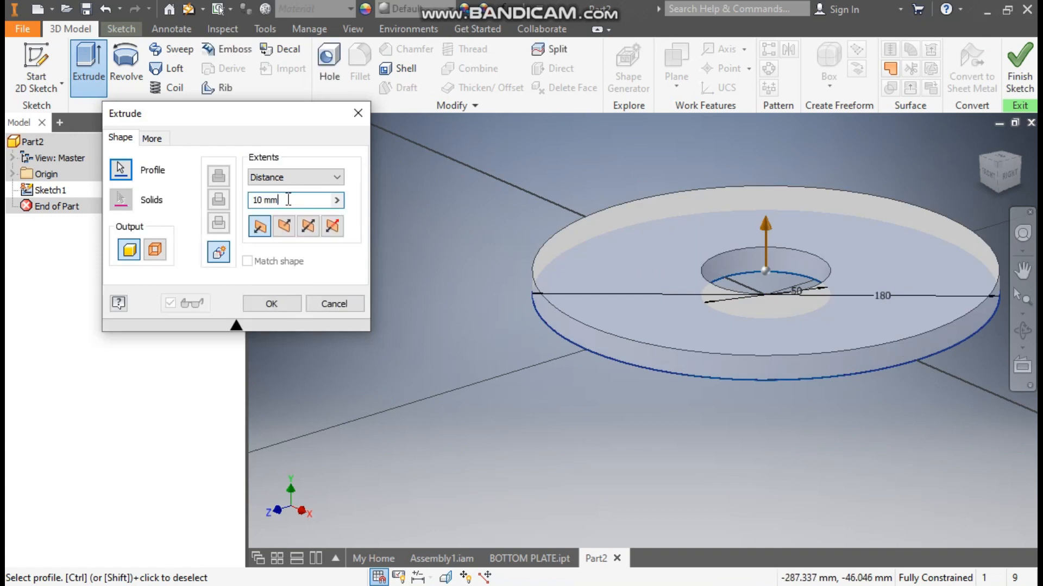
click(285, 305)
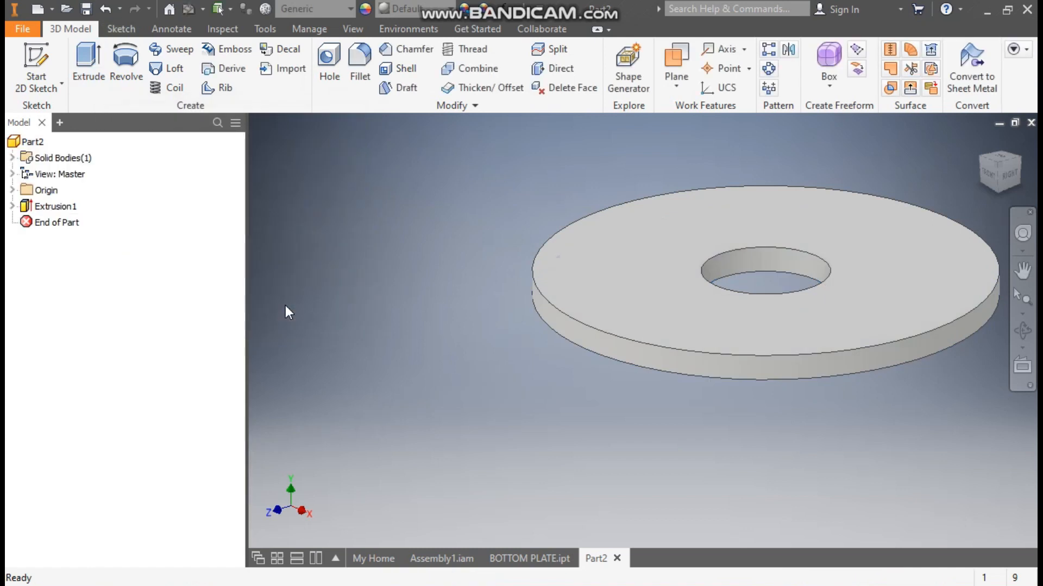
Sketch a 17.5 mm diameter circle on the ring's top face, centred on the horizontal axis near the outer edge.
click(634, 252)
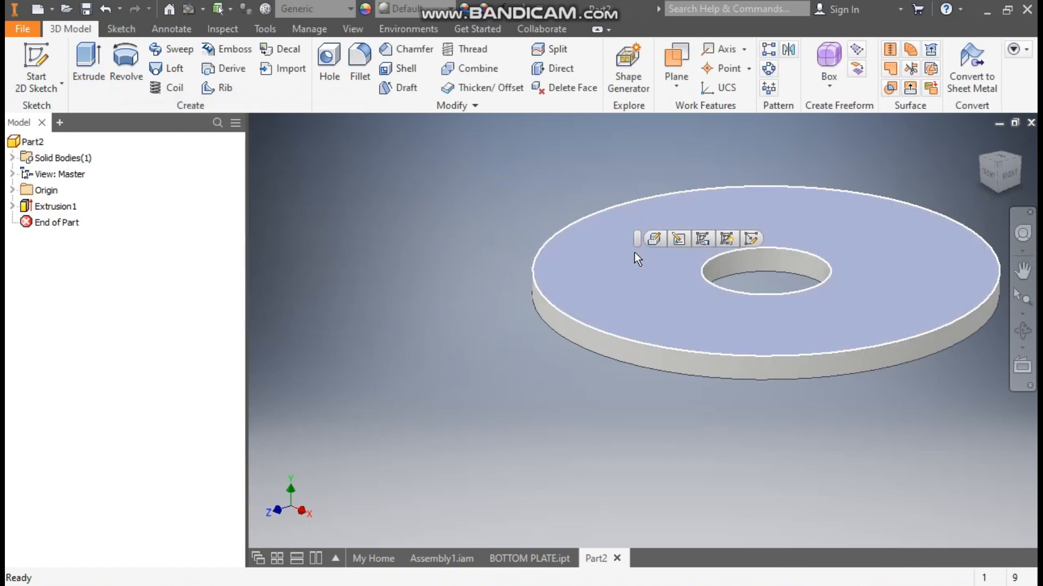
click(751, 239)
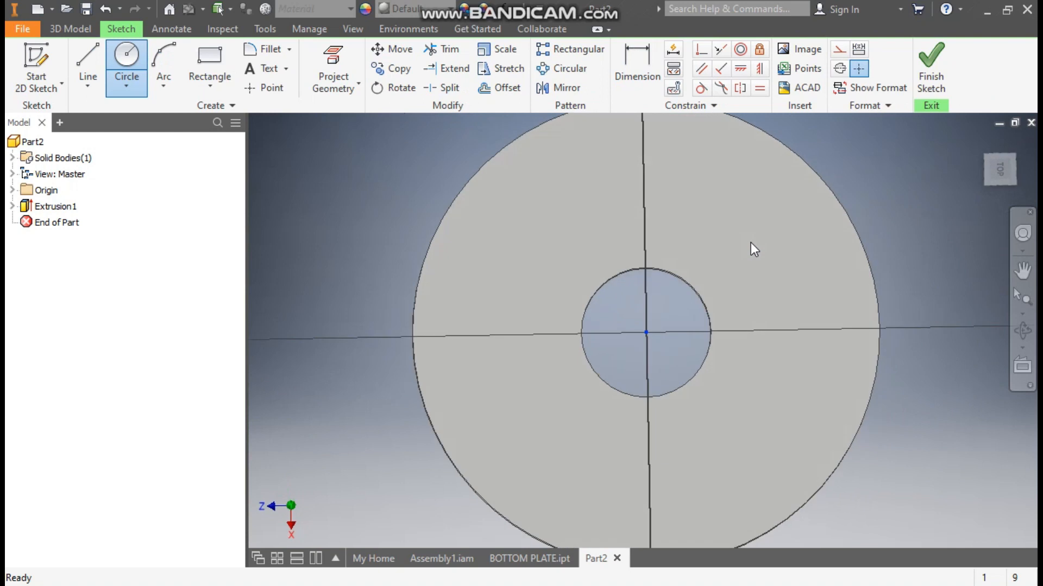
click(1020, 140)
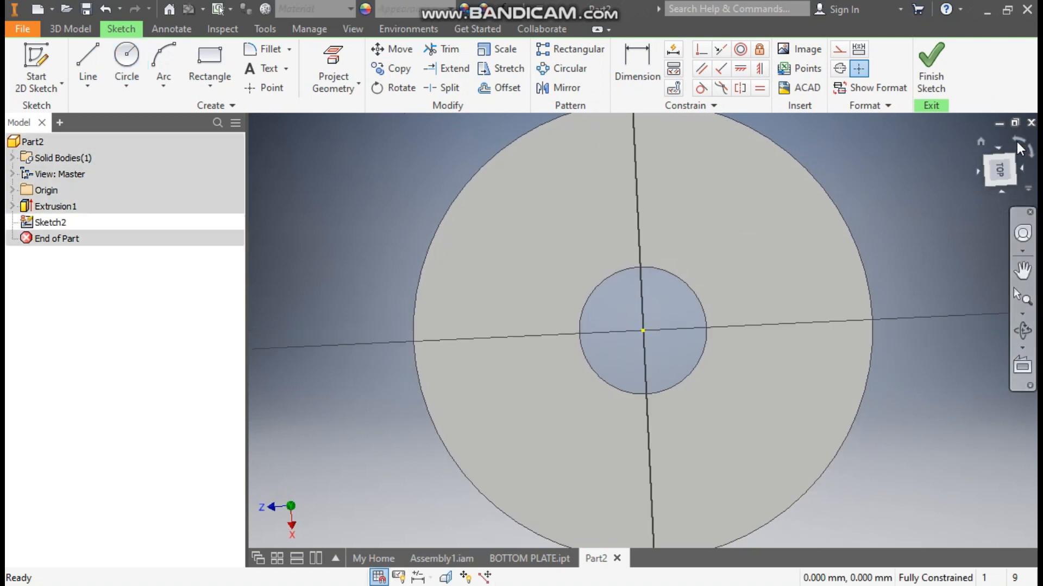
click(136, 57)
click(528, 330)
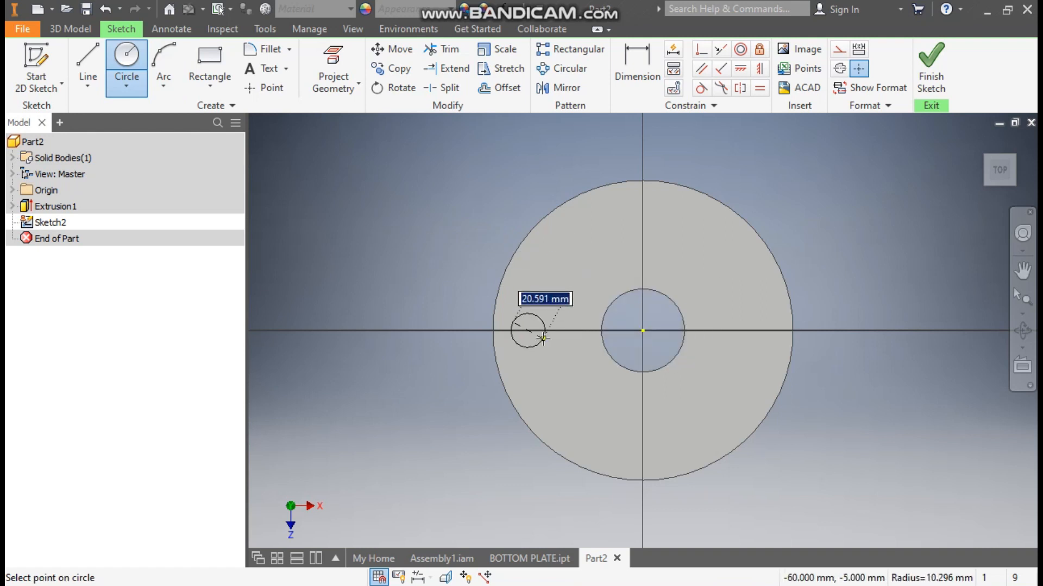
text(17.5)
key(Return)
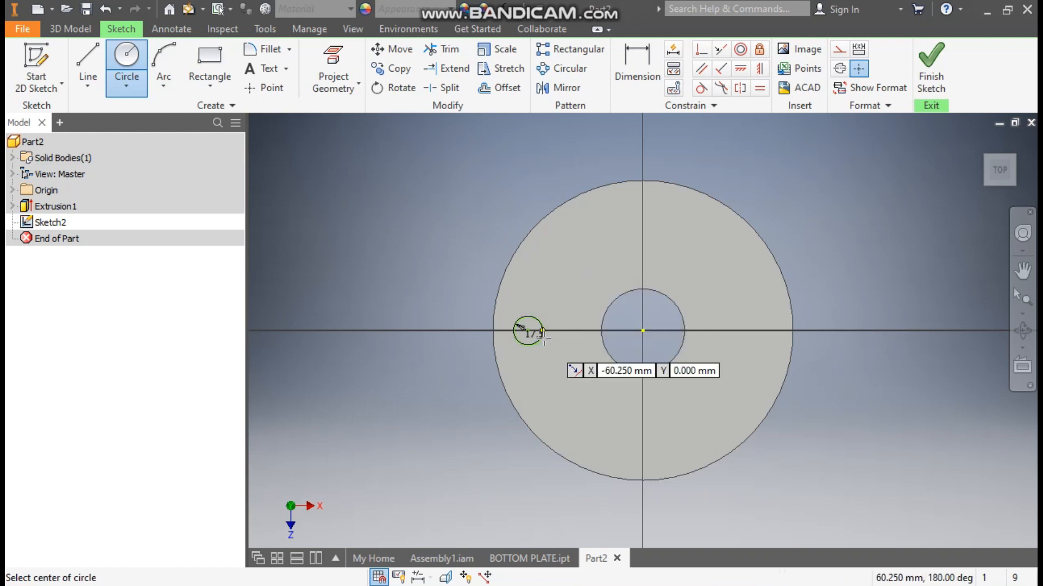
Dimension the small circle's centre 72.5 mm from the origin and constrain the two points to be horizontally aligned.
click(648, 67)
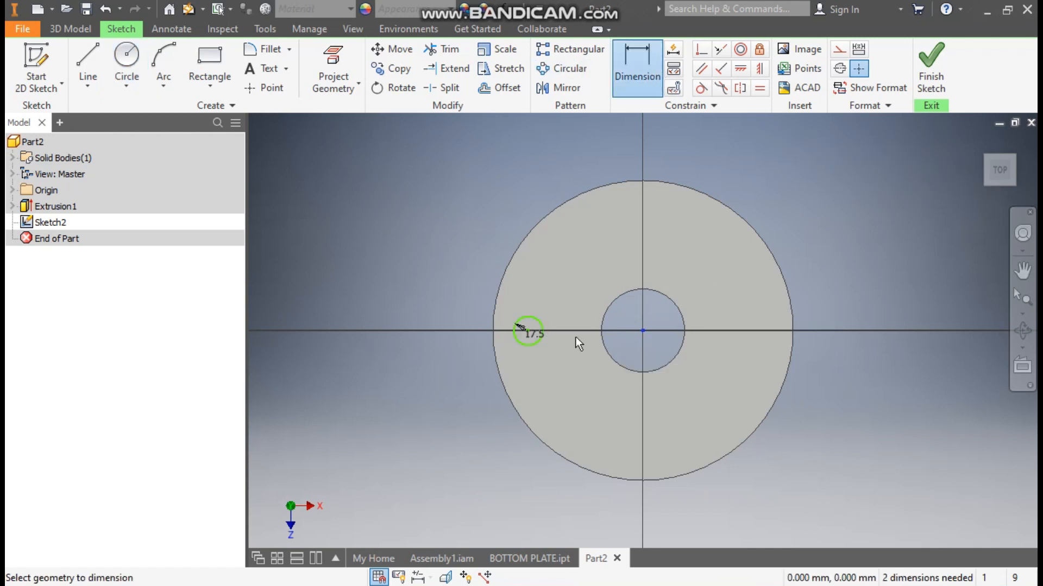
click(527, 331)
click(642, 330)
click(584, 394)
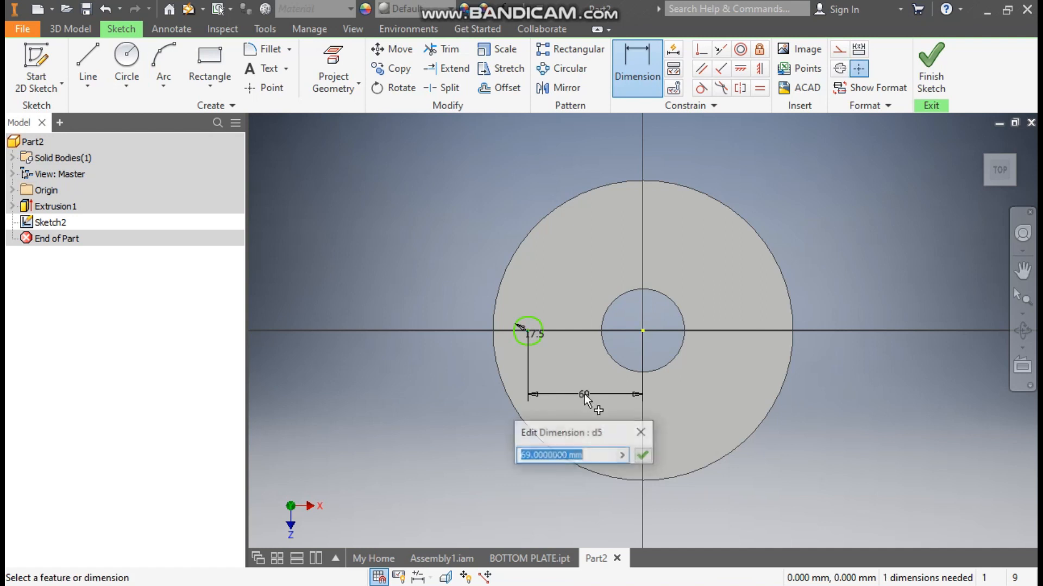
text(7)
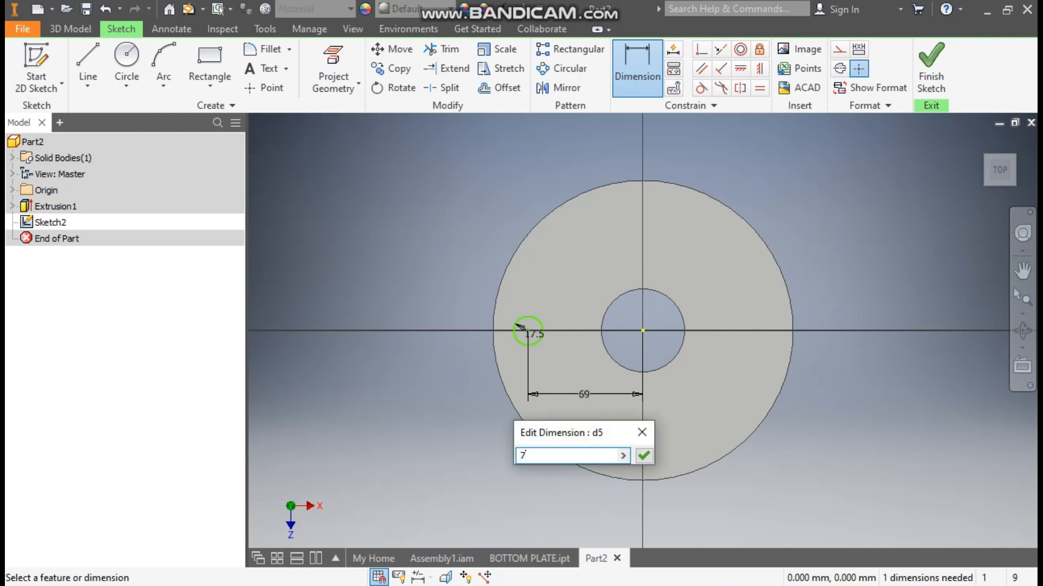
text(2.5)
key(Return)
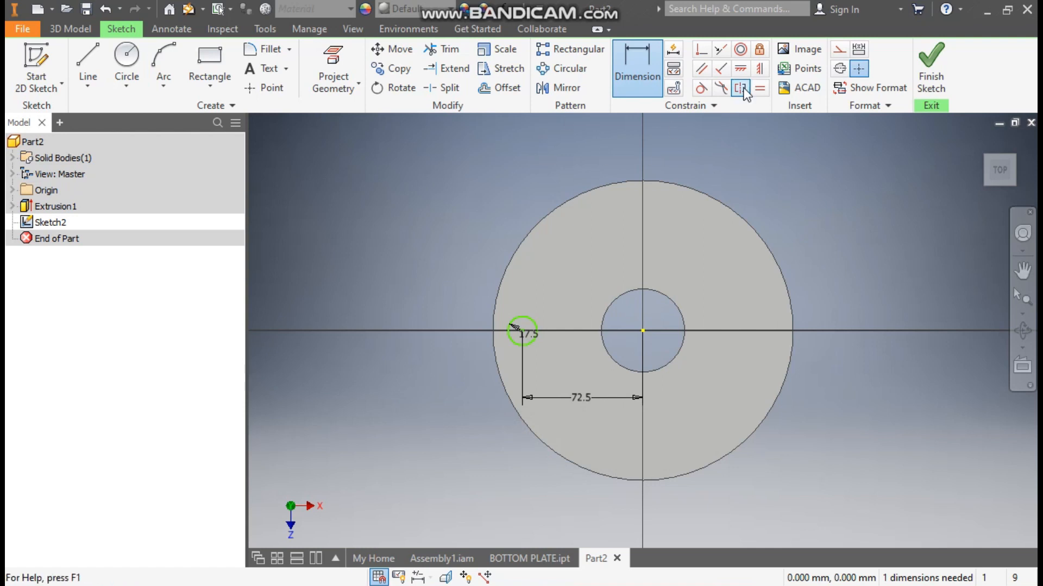
click(742, 69)
click(643, 330)
click(522, 330)
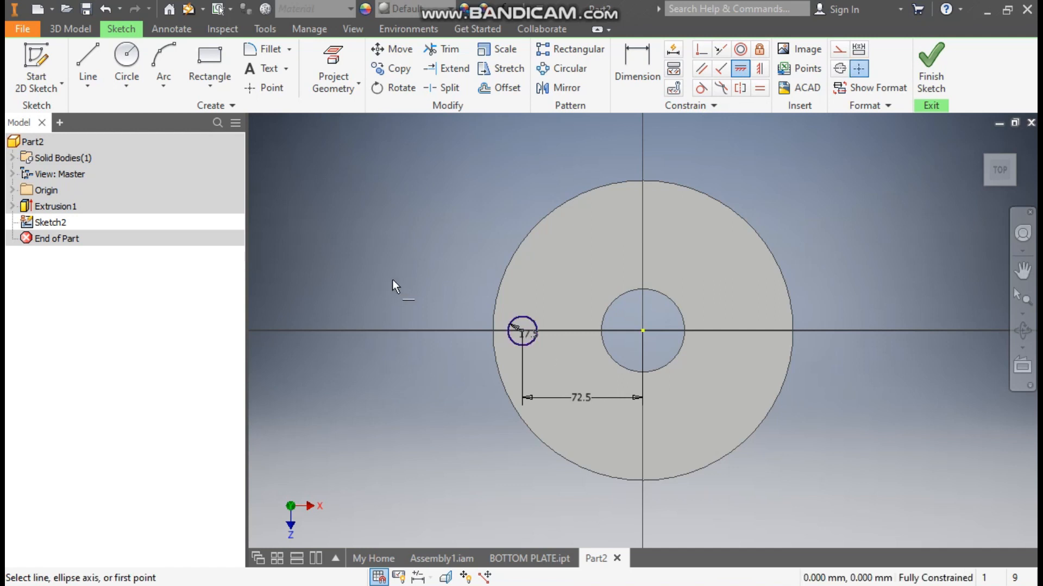
Extrude the 17.5 mm circle as a cut 2 mm deep into the plate.
click(70, 29)
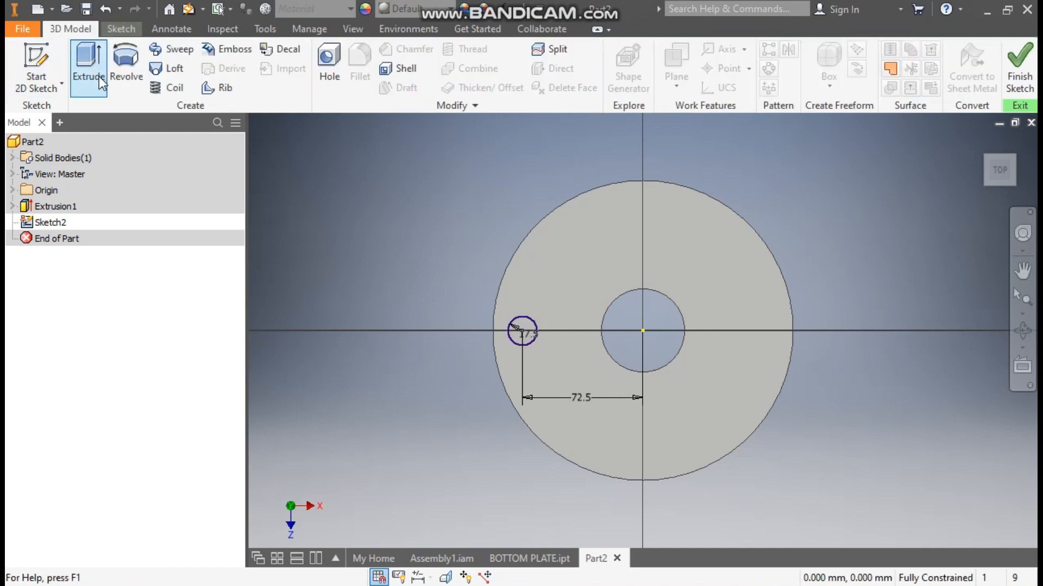
click(99, 76)
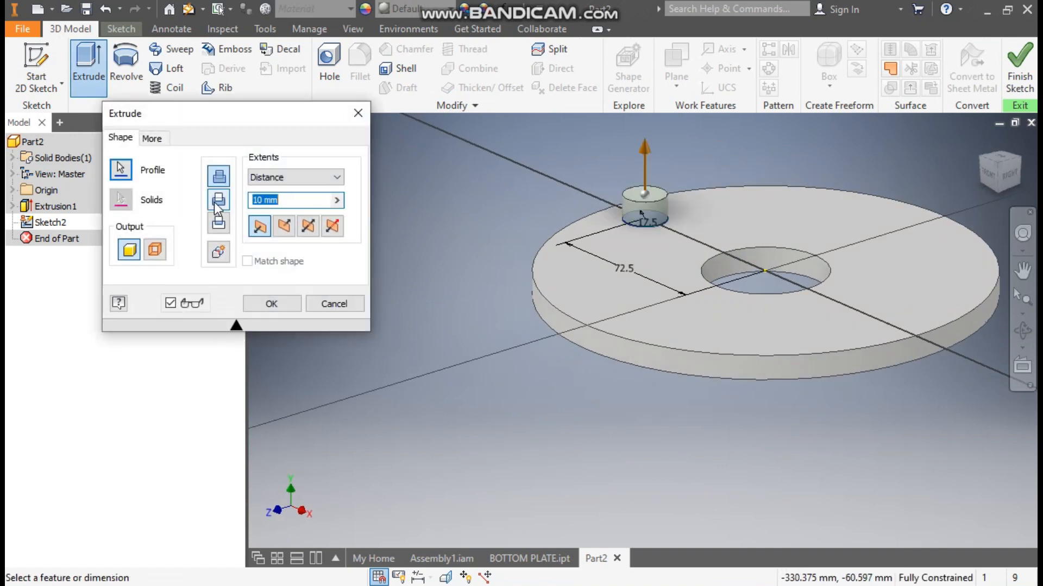
click(283, 226)
double_click(280, 201)
text(2)
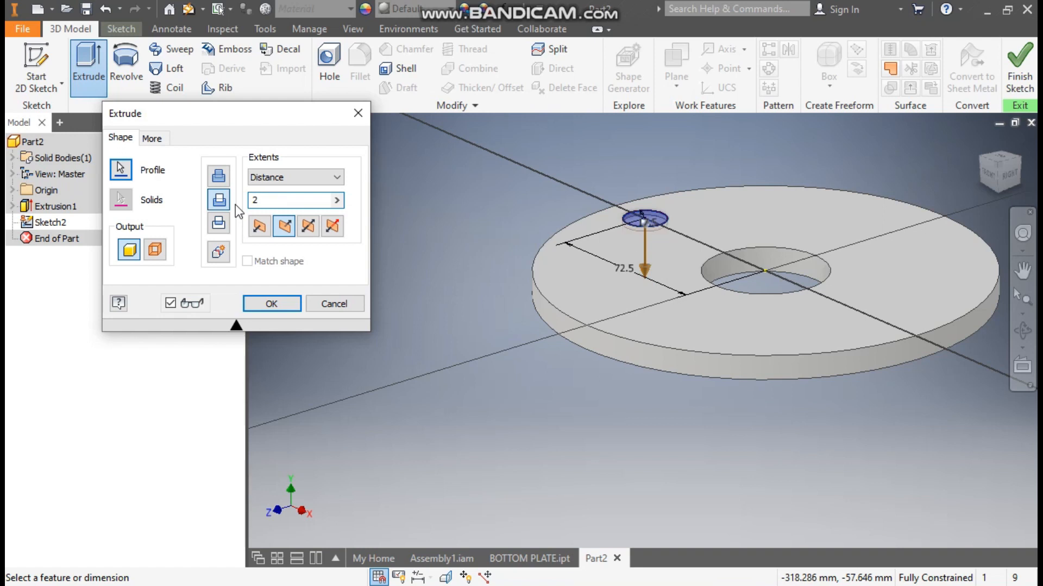
click(270, 303)
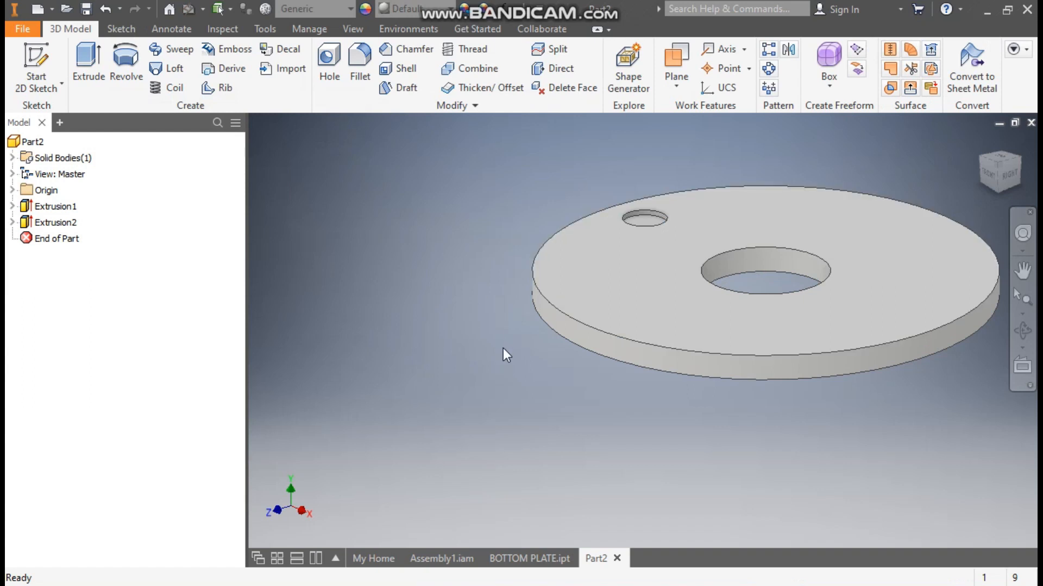
Start a sketch on the plate's flat face opposite the recess and project the recess's circular edge onto it.
shift+middle_drag(513, 377, 589, 321)
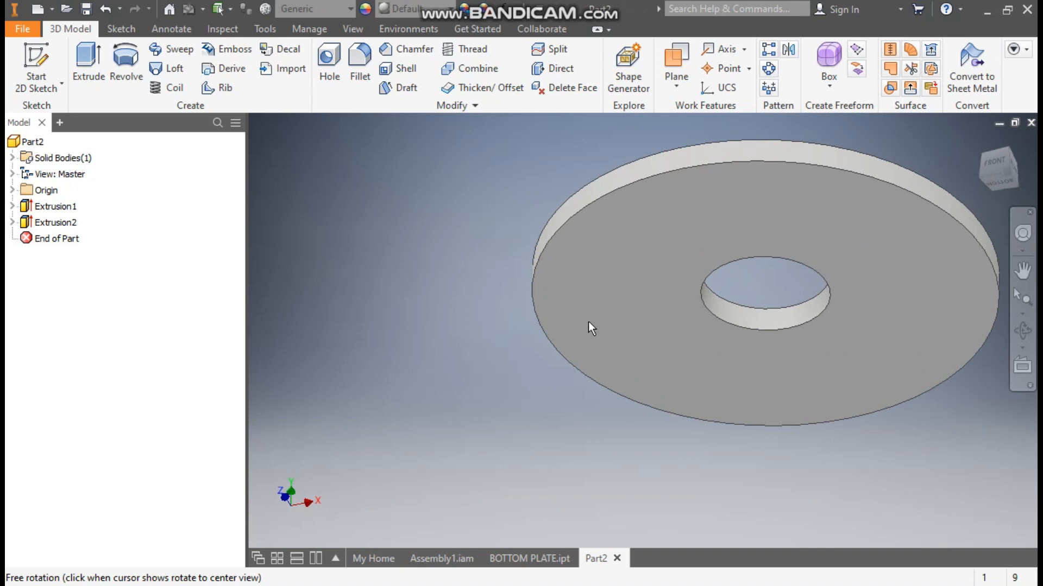
click(599, 298)
click(715, 288)
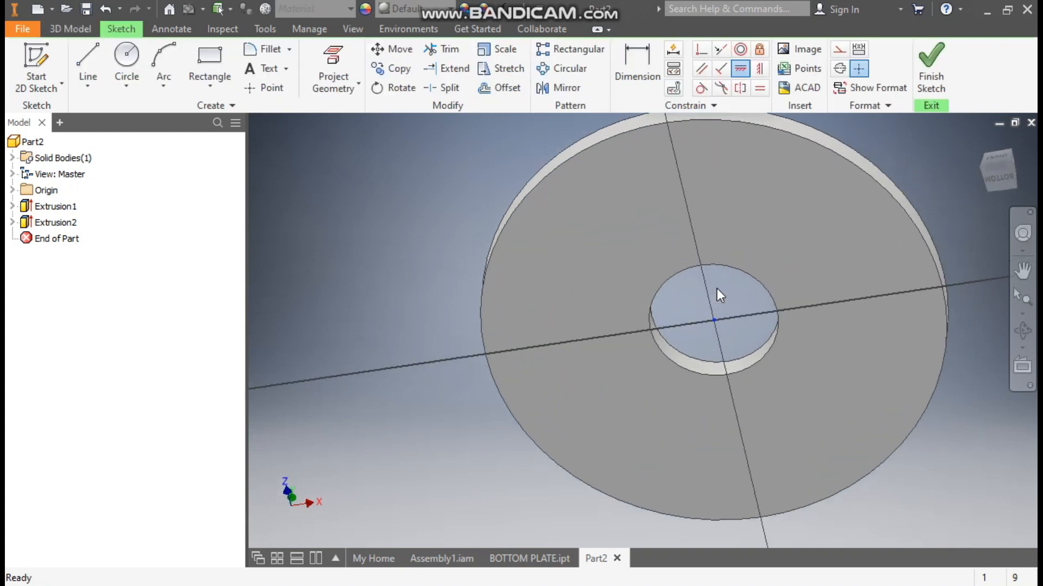
mouse_move(674, 259)
shift+middle_down()
mouse_move(749, 337)
mouse_move(481, 226)
shift+middle_up()
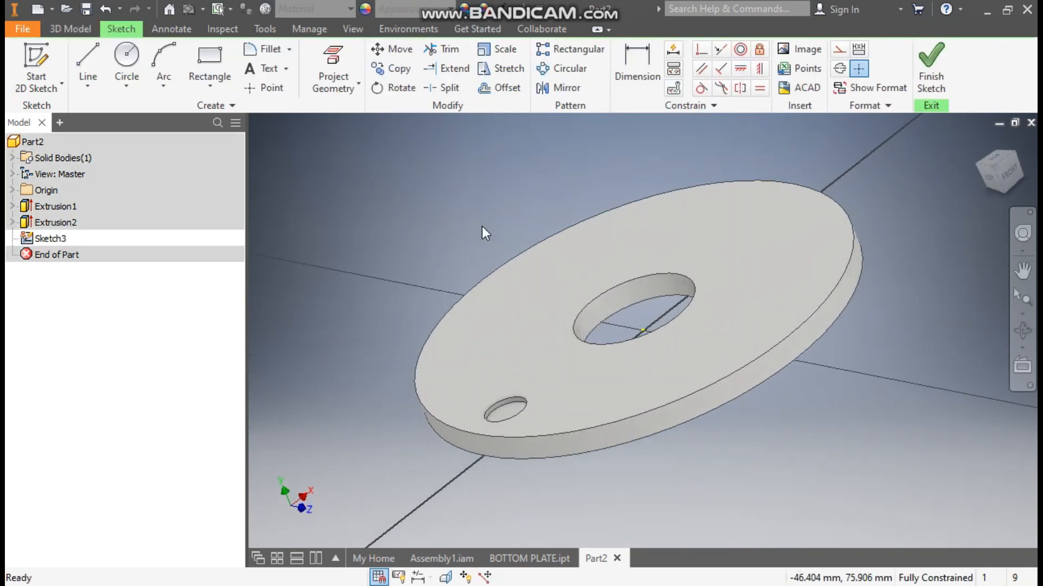
click(352, 60)
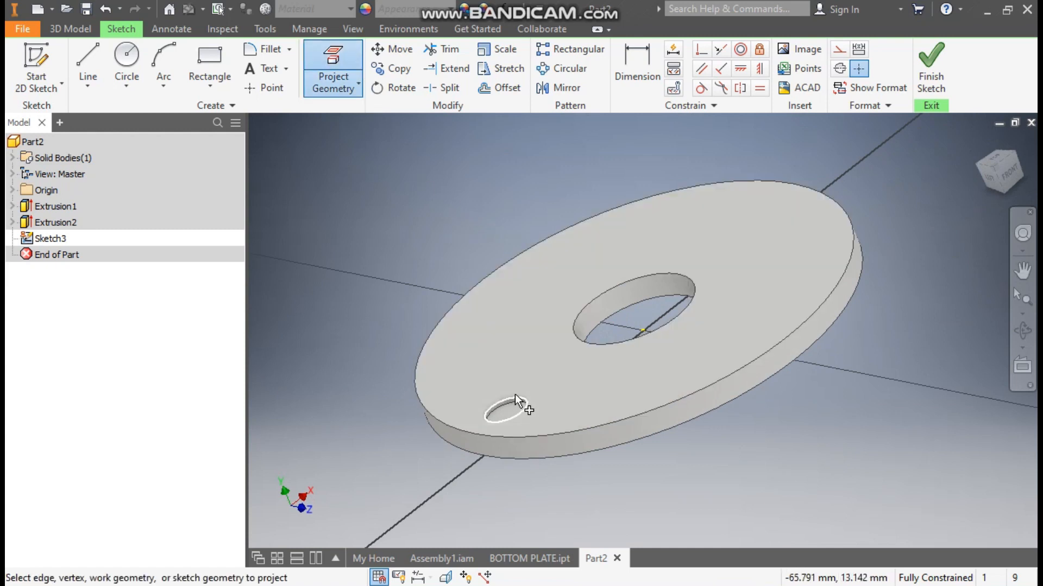
shift+middle_drag(371, 337, 284, 263)
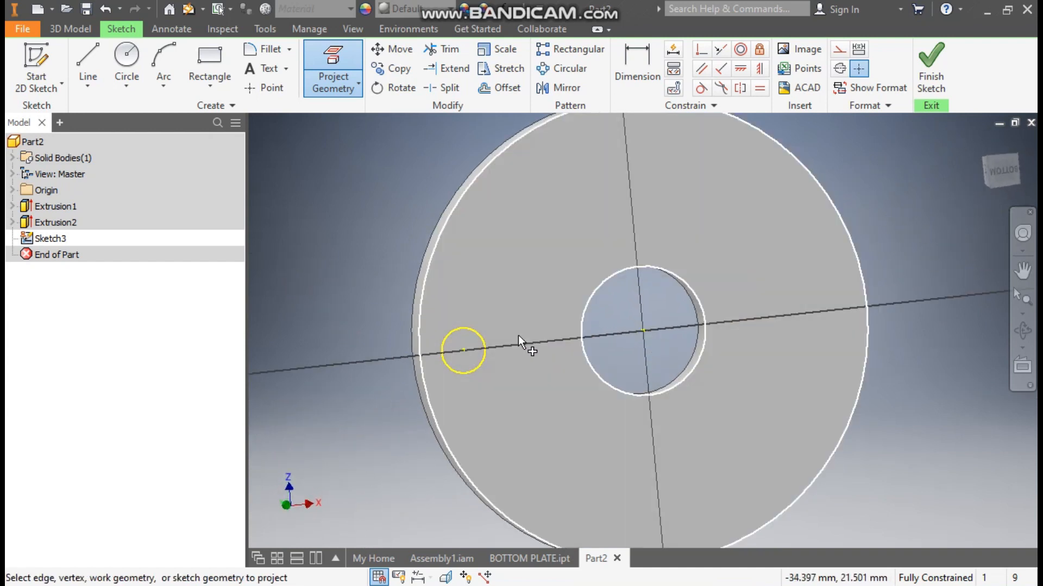
key(Escape)
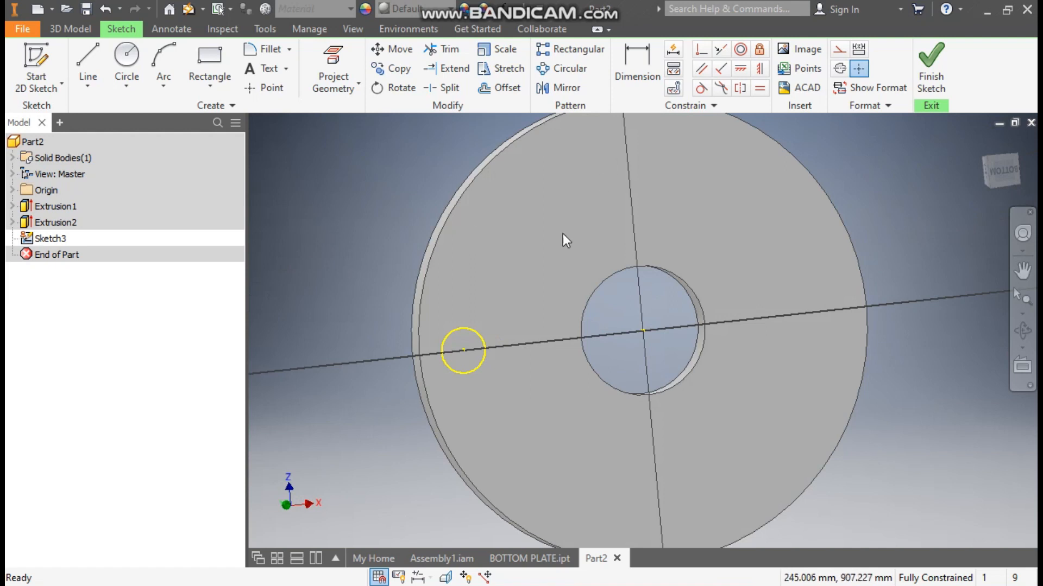
Convert the projected recess circle to construction geometry and finish the sketch.
click(467, 330)
click(839, 48)
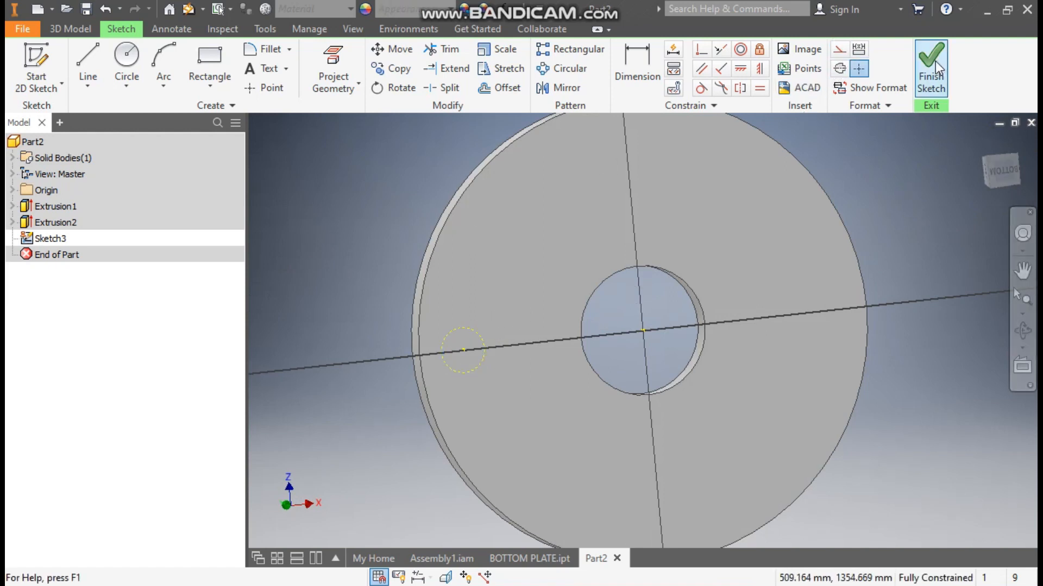
click(930, 62)
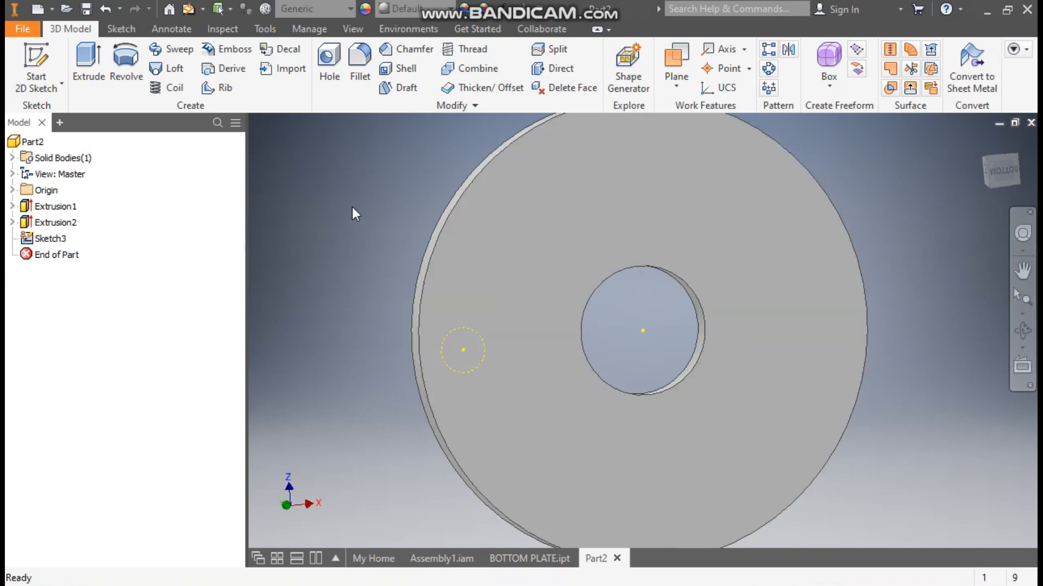
Add an M5x0.8 ISO Metric tapped hole with a 9.5 mm countersink at the projected circle's centre, keeping 10 mm thread depth.
click(330, 64)
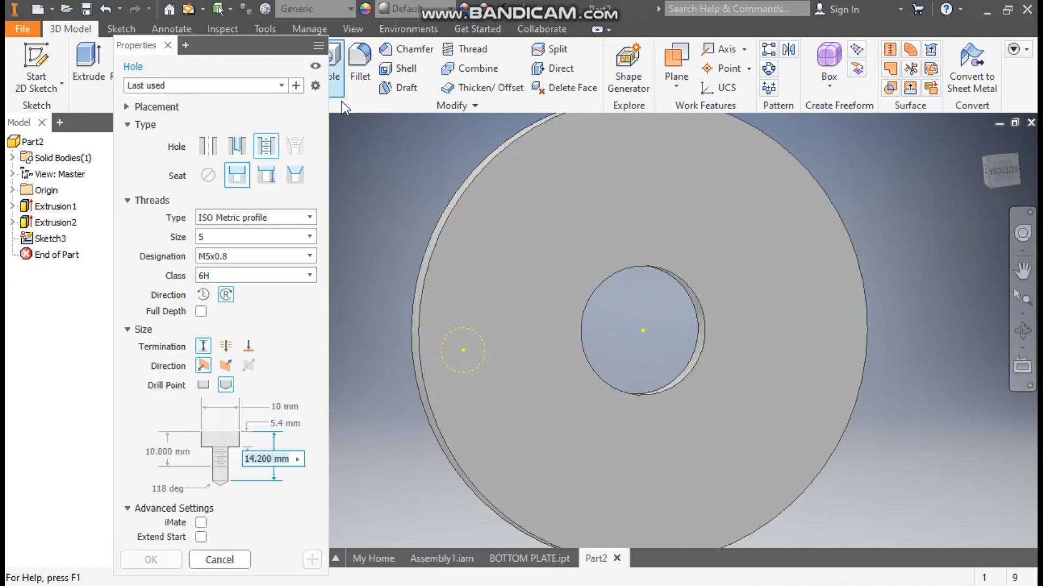
click(296, 177)
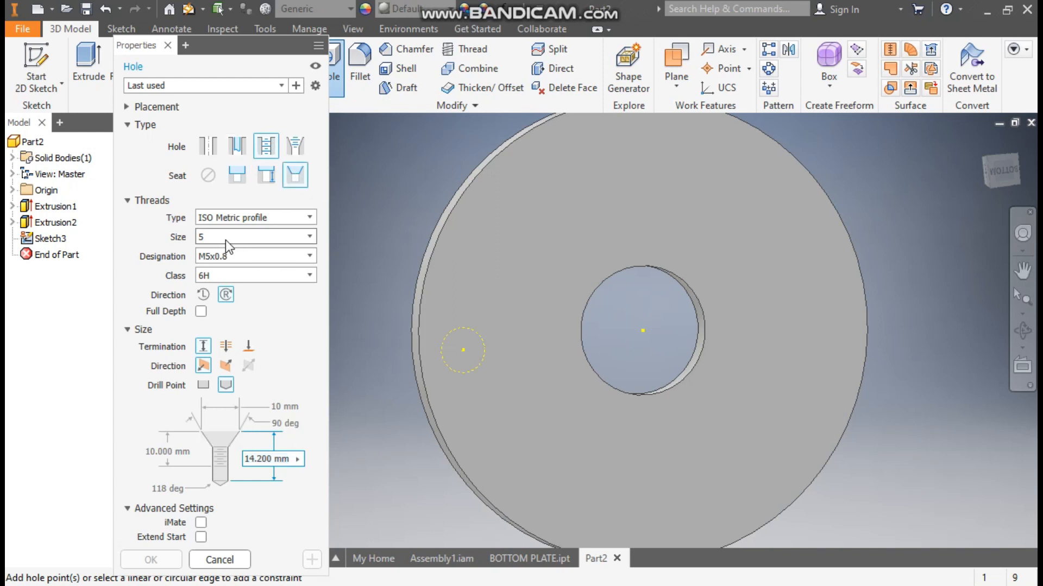
click(278, 406)
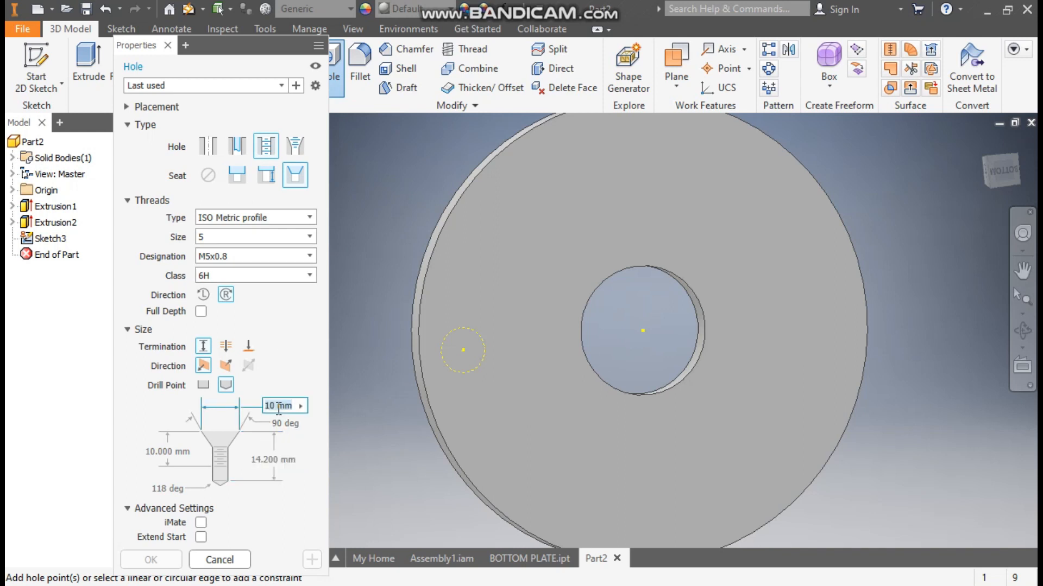
text(9.5)
click(263, 456)
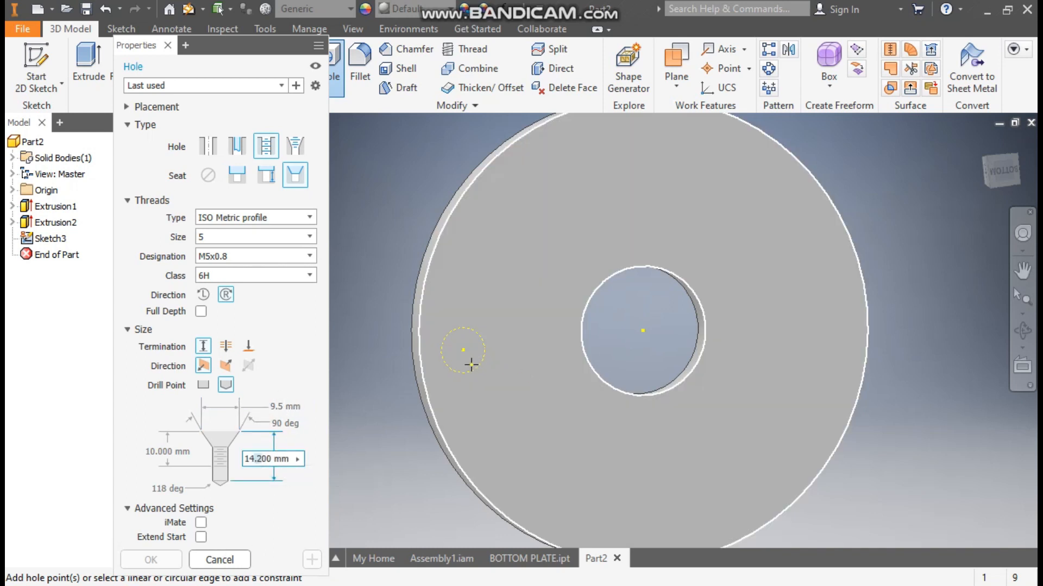
click(462, 350)
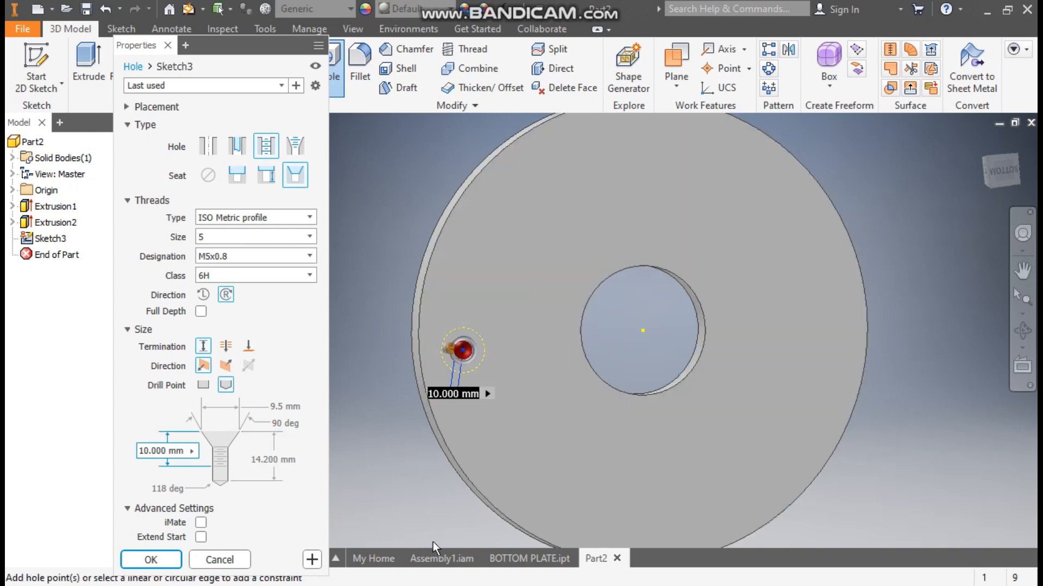
click(136, 560)
scroll(461, 347, down, 5)
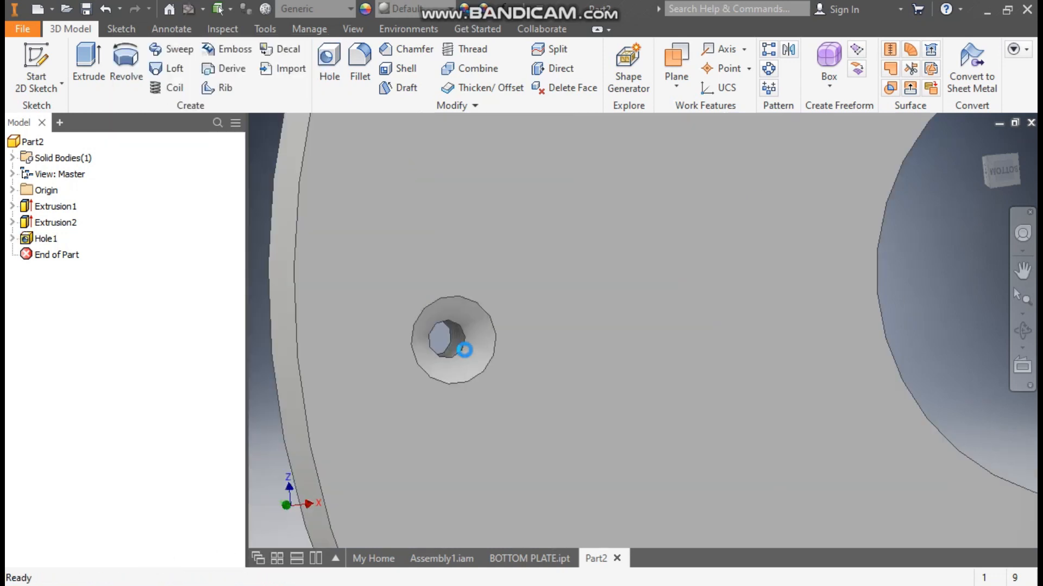
scroll(465, 350, up, 5)
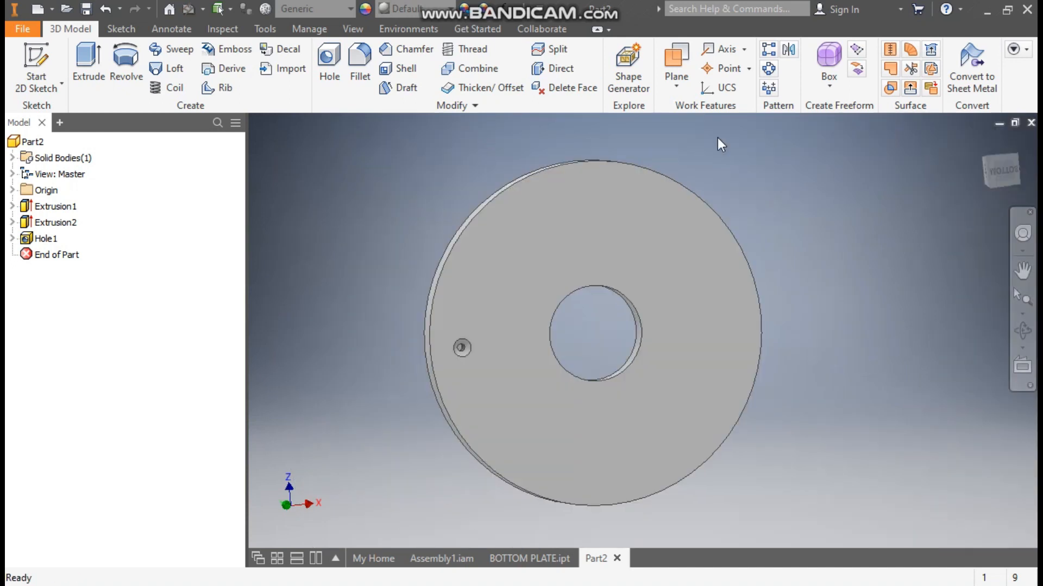
Create a circular pattern of the recess cut and countersunk hole around the plate's axis with 8 occurrences over 360 deg.
click(770, 73)
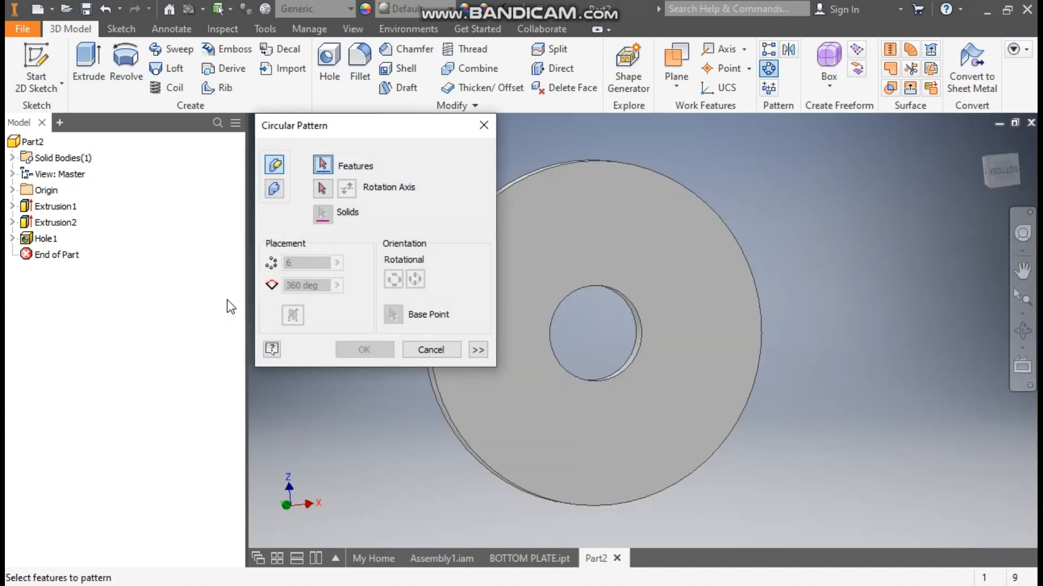
click(60, 223)
middle_drag(425, 409, 581, 418)
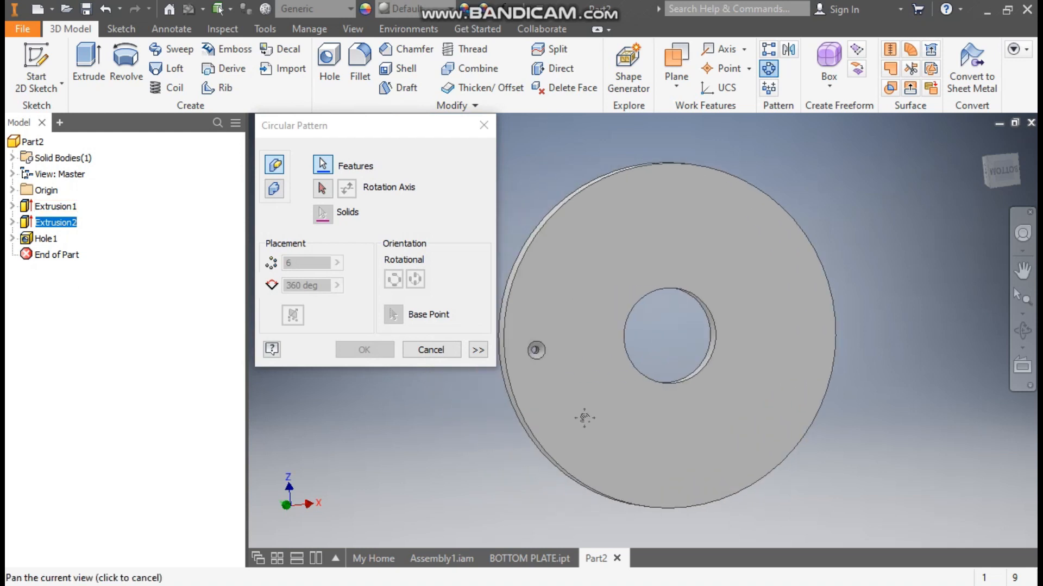
click(49, 240)
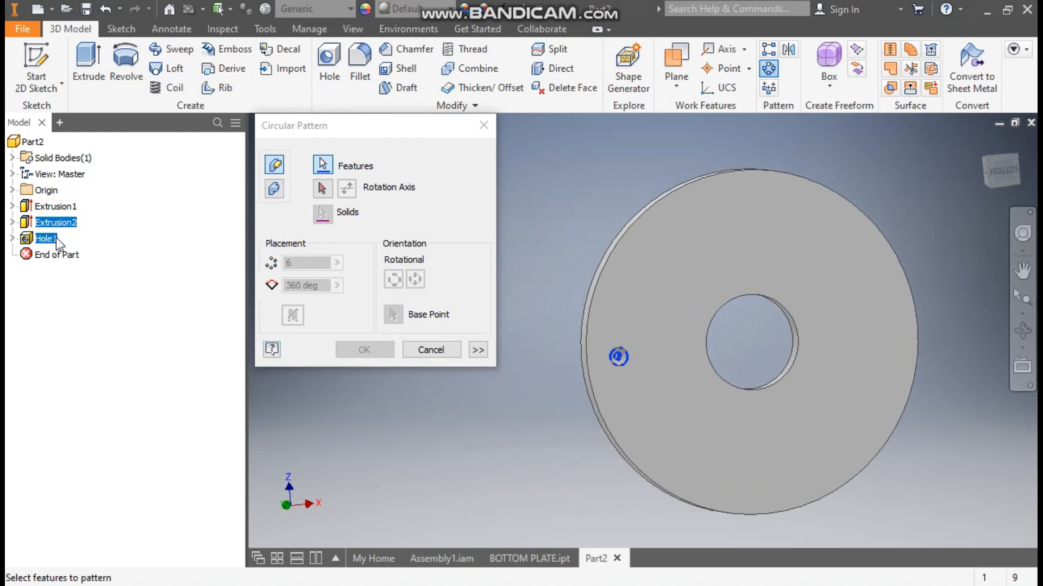
shift+middle_drag(625, 380, 578, 368)
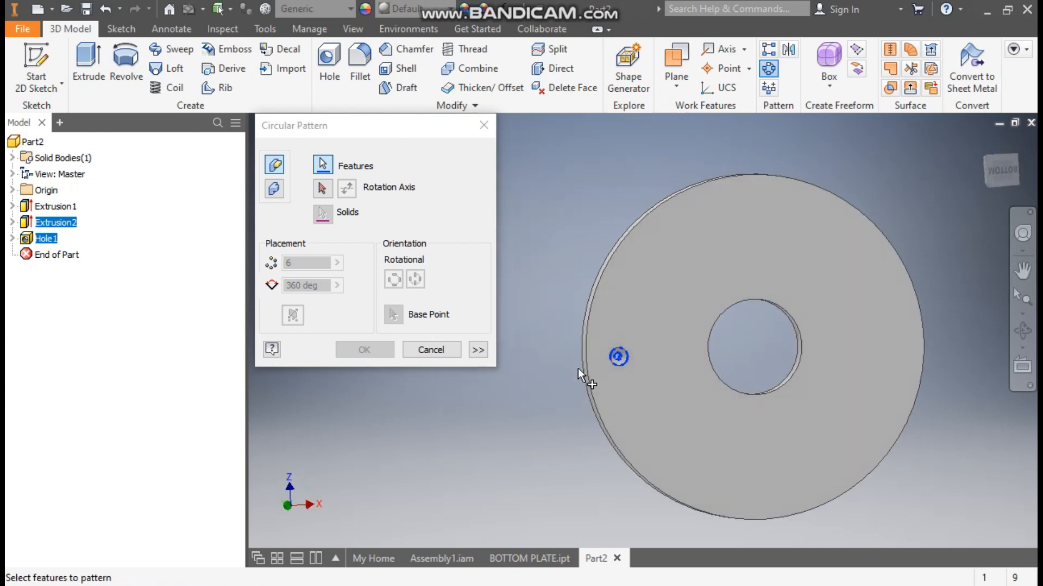
click(324, 189)
scroll(615, 255, down, 3)
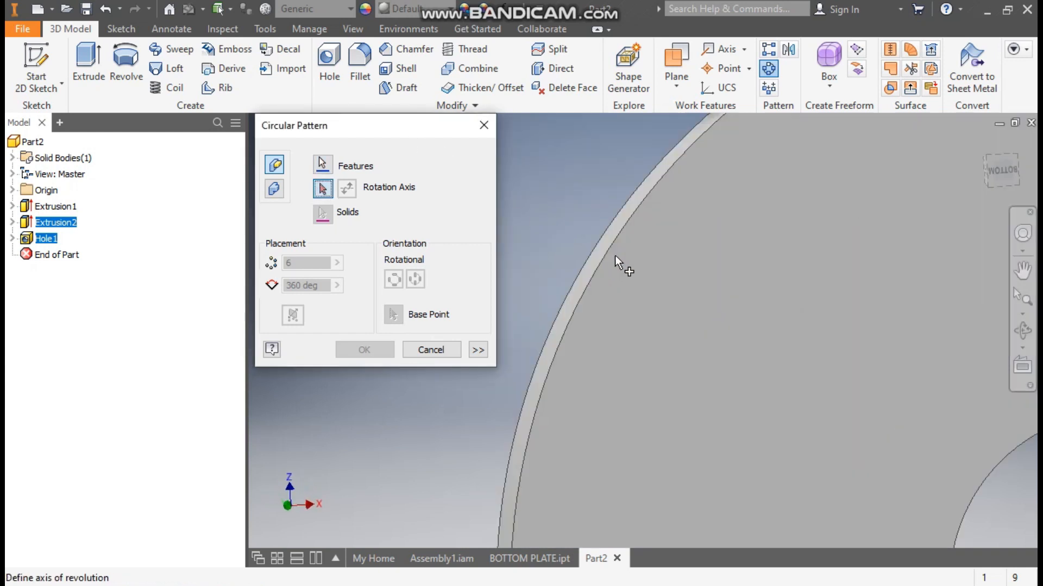
click(588, 258)
scroll(596, 285, up, 3)
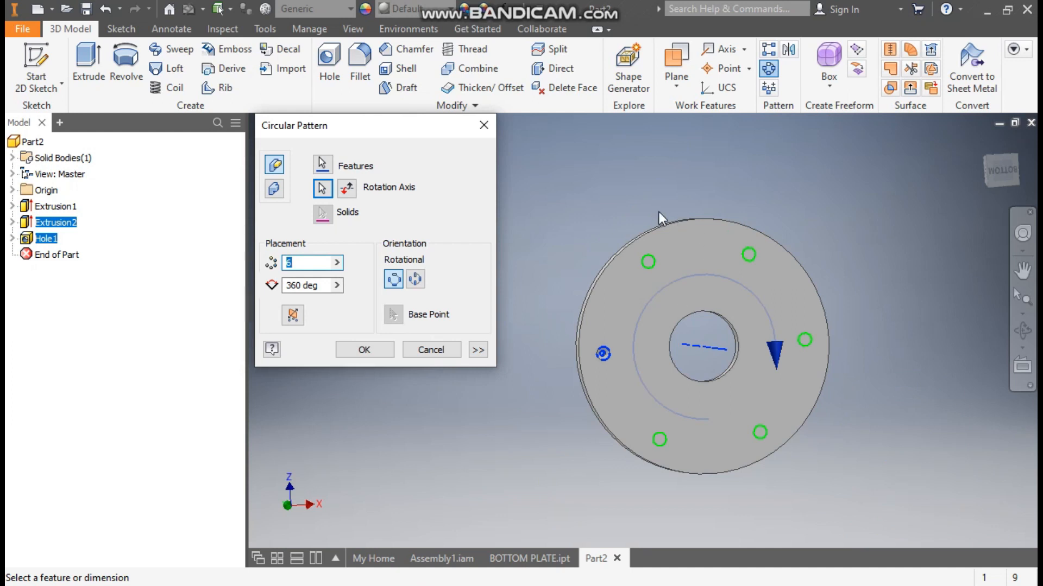
text(8)
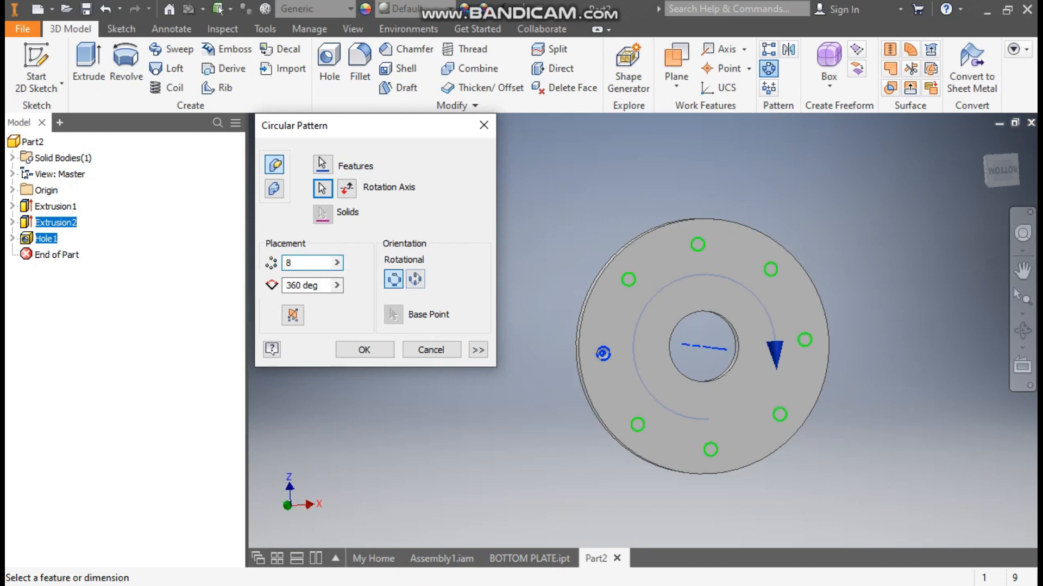
click(361, 349)
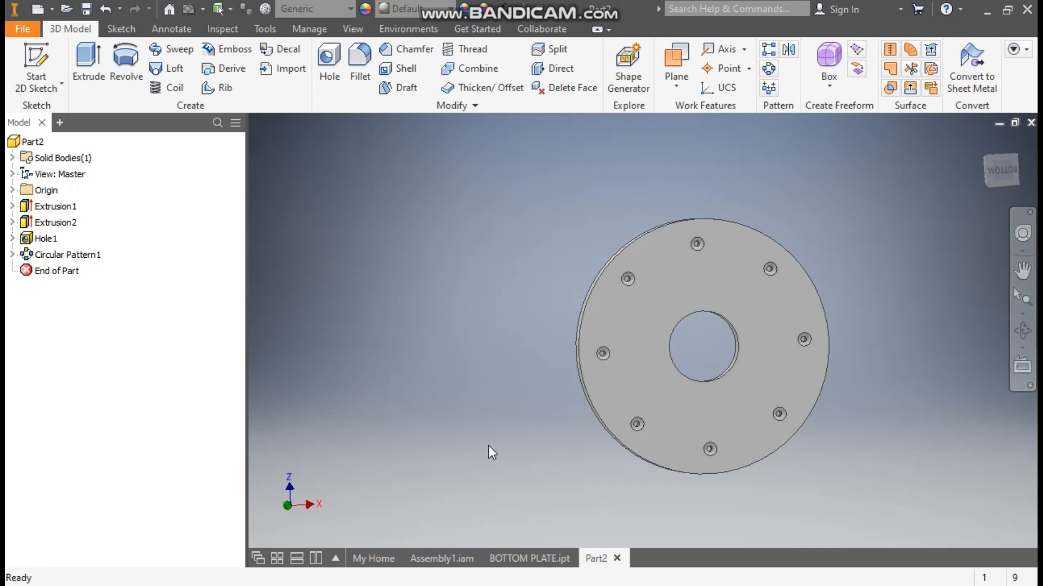
Check the upper plate in Assembly1.iam, return to Part2, and sketch a 75 mm circle at the centre of its countersunk face.
click(444, 557)
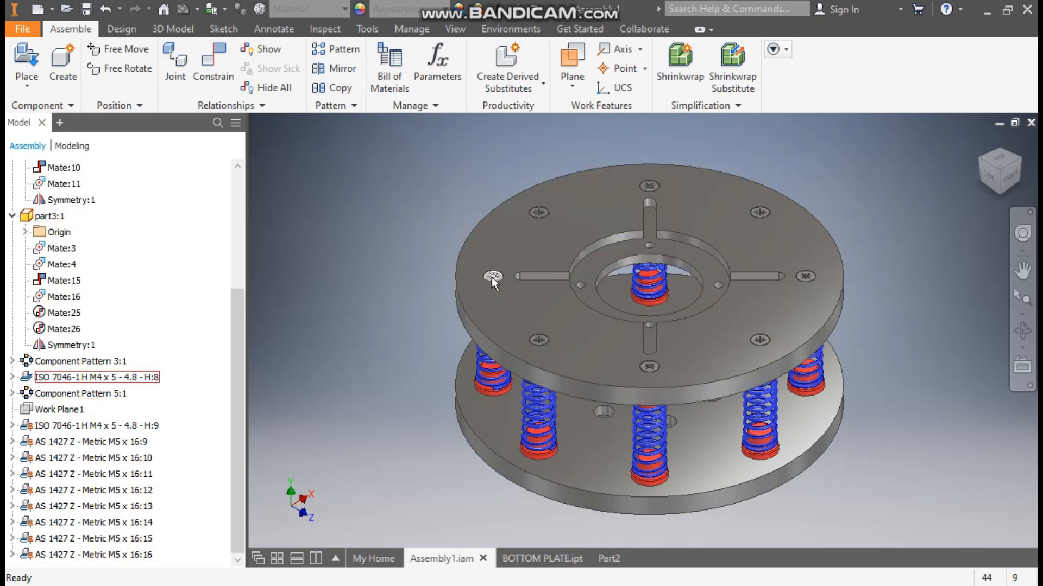
click(606, 556)
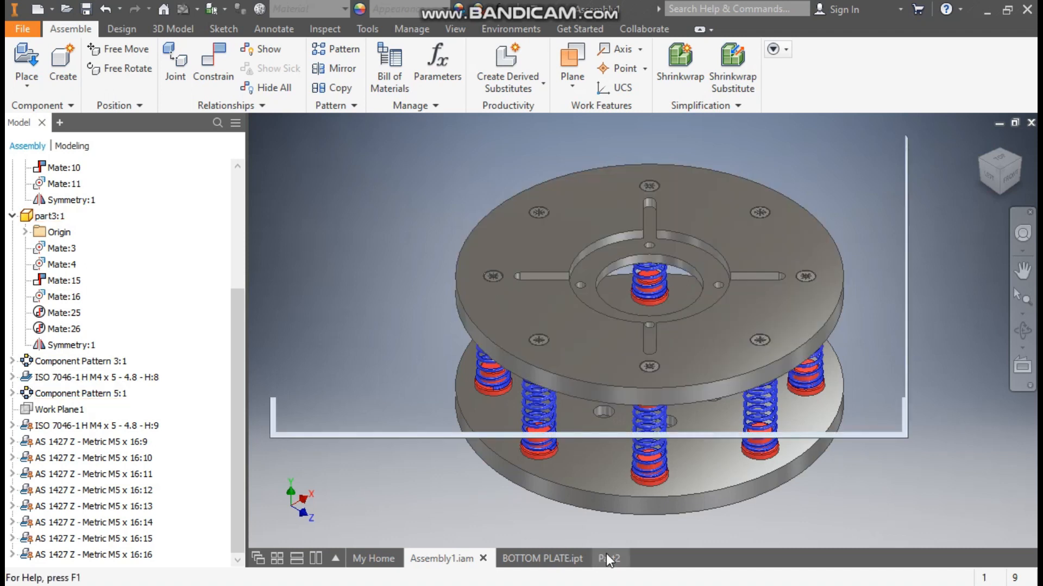
click(719, 275)
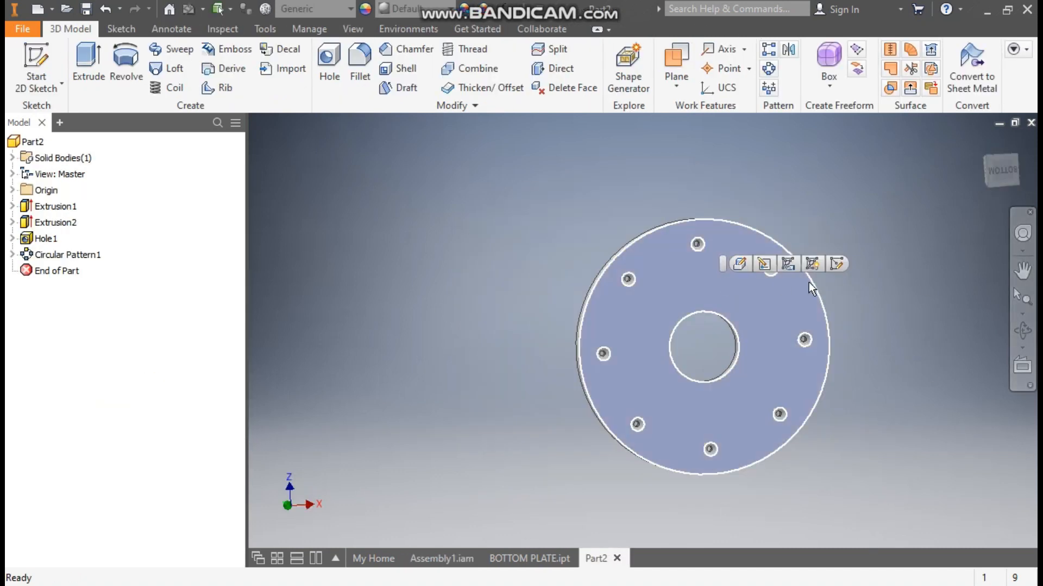
click(838, 264)
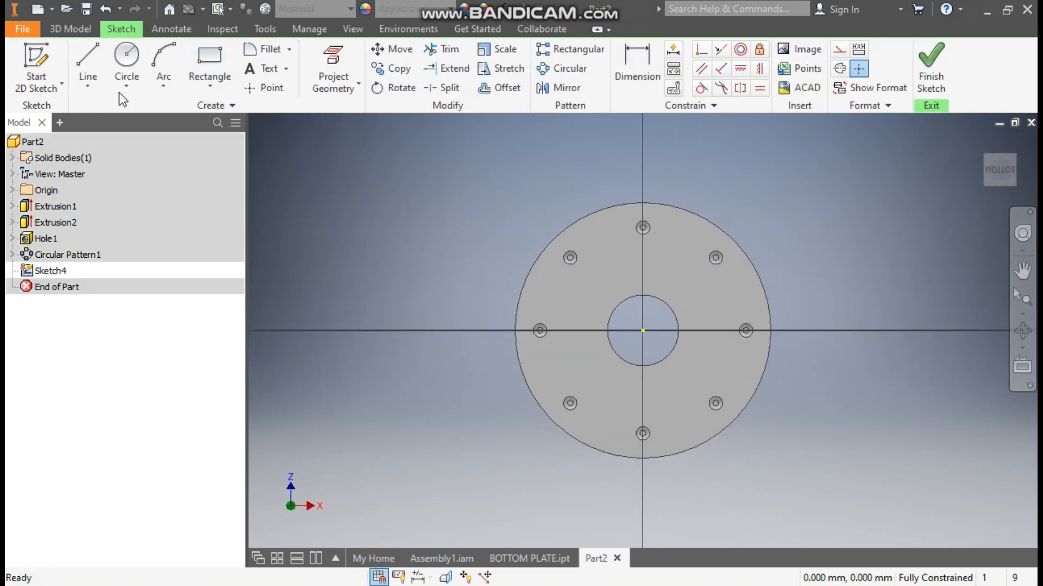
click(126, 59)
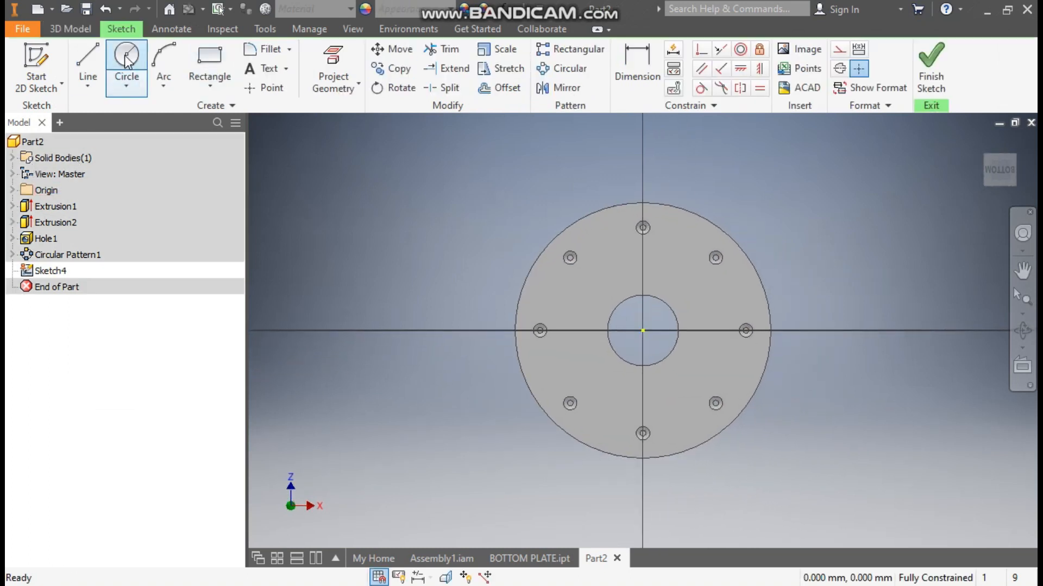
click(643, 331)
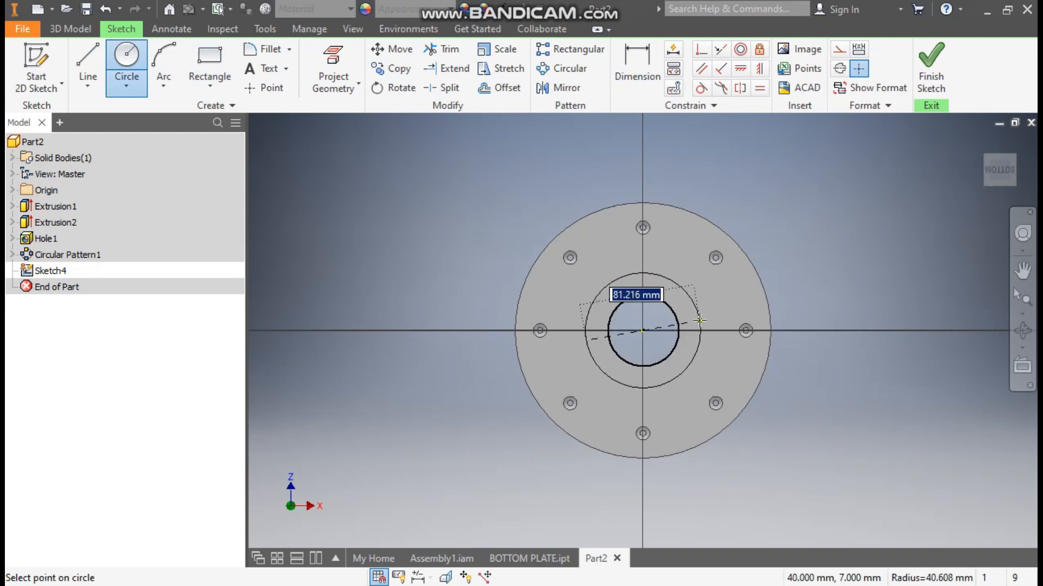
text(75)
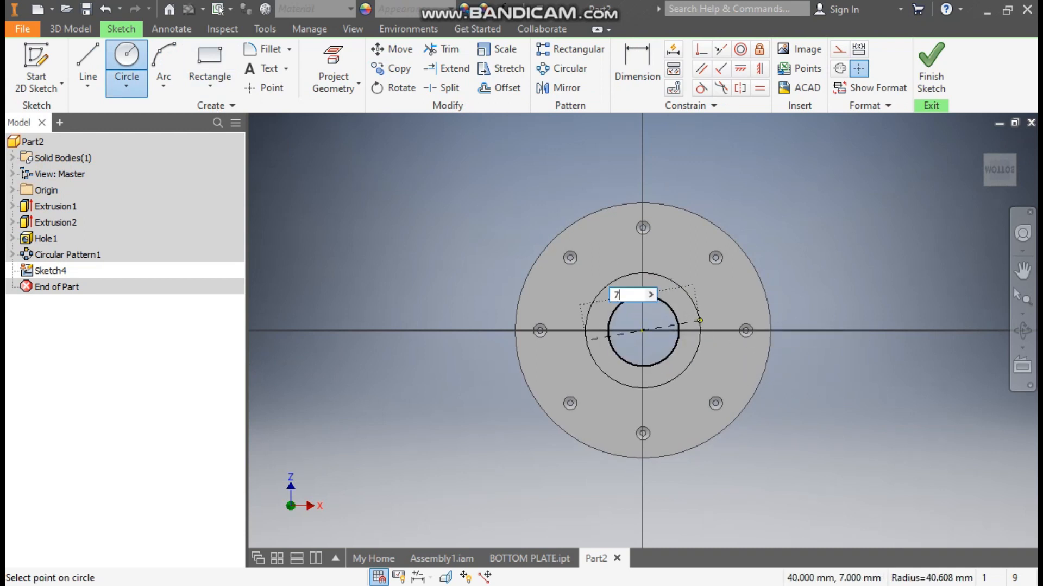
key(Return)
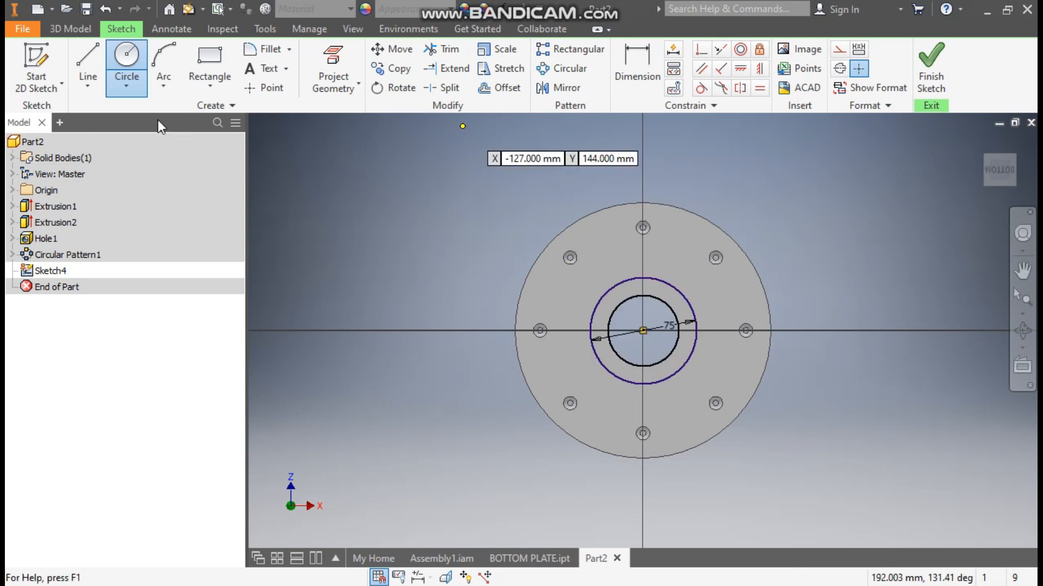
Extrude the 75 mm circle as a 5 mm deep cut into the plate, with the direction flipped towards the material.
click(75, 30)
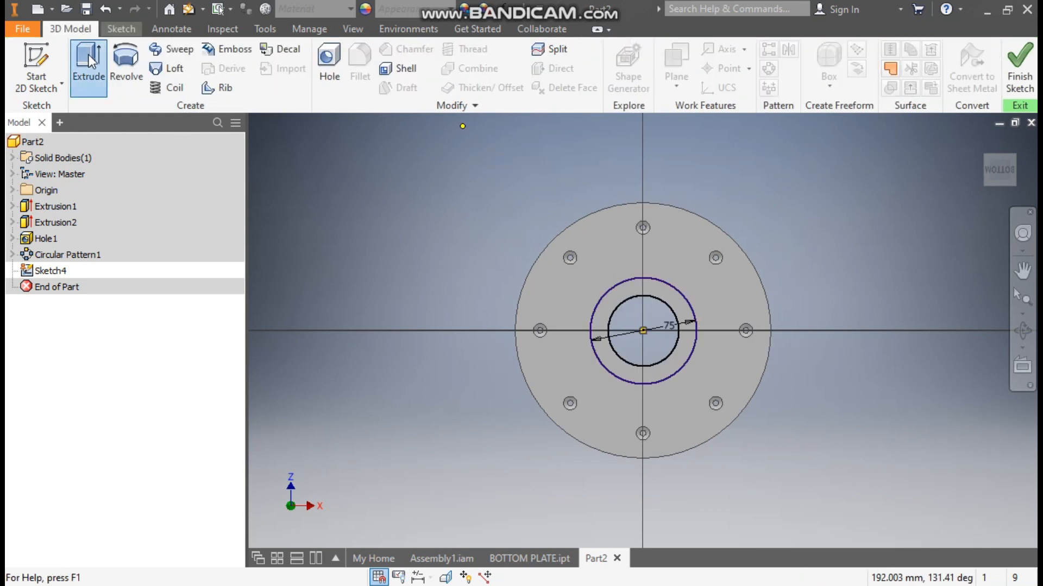
click(88, 54)
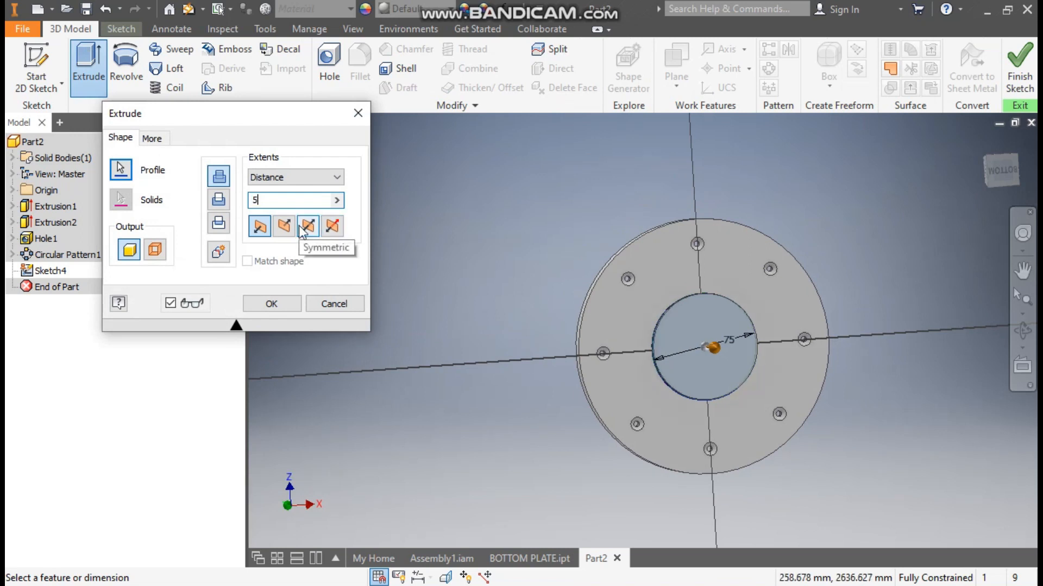
shift+middle_drag(953, 369, 948, 320)
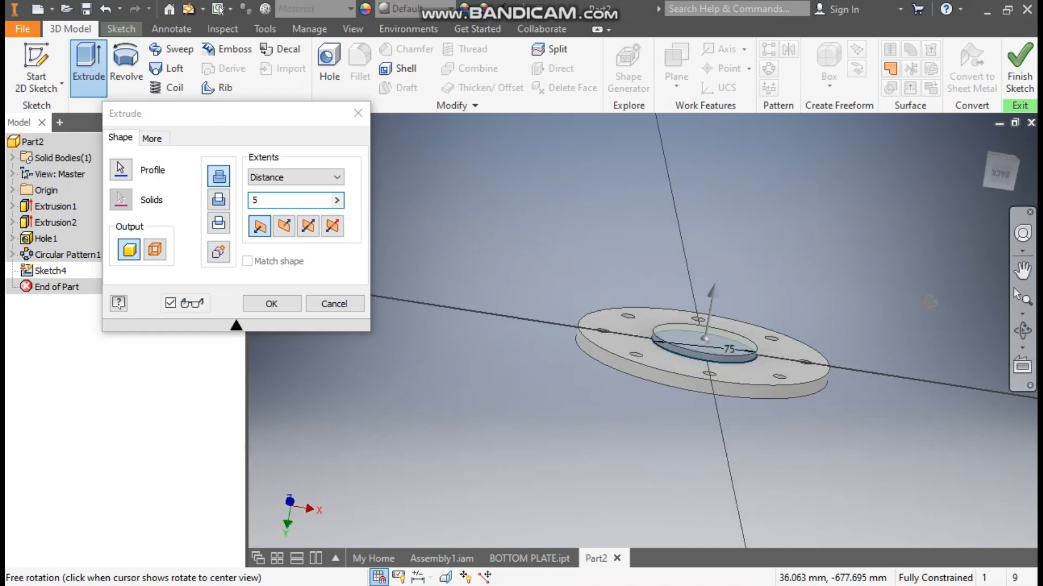
click(223, 201)
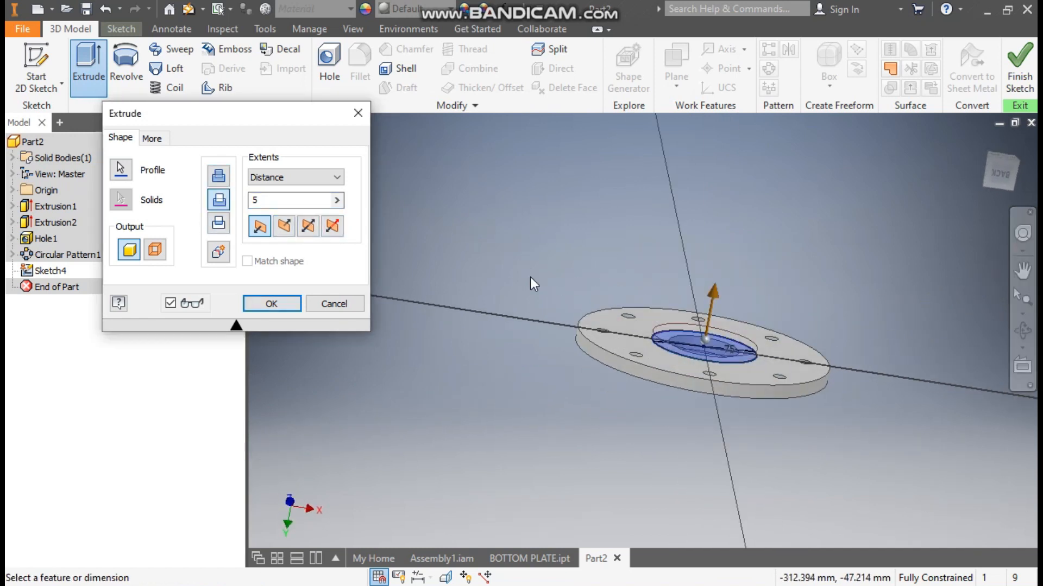
scroll(716, 353, down, 4)
scroll(762, 357, up, 2)
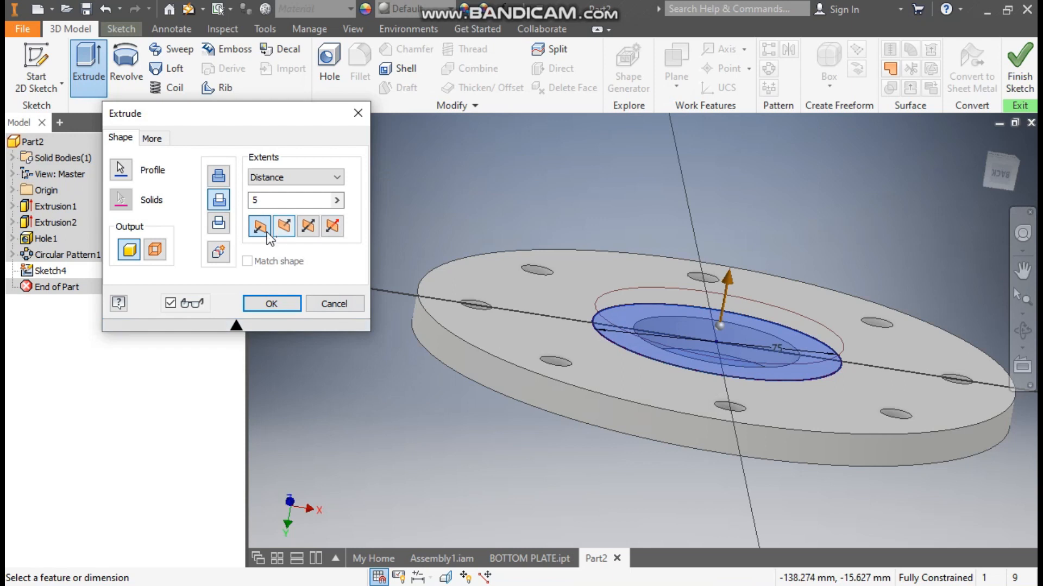
click(283, 227)
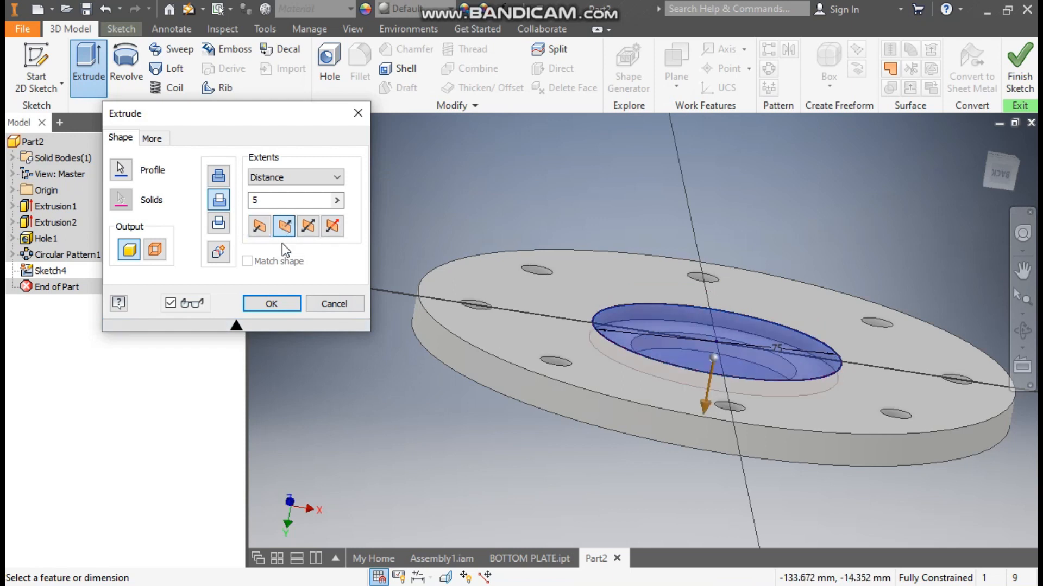
click(272, 302)
Start a sketch on the plate's countersunk face and draw a vertical center-to-center slot over the central hole.
shift+middle_drag(816, 274, 805, 286)
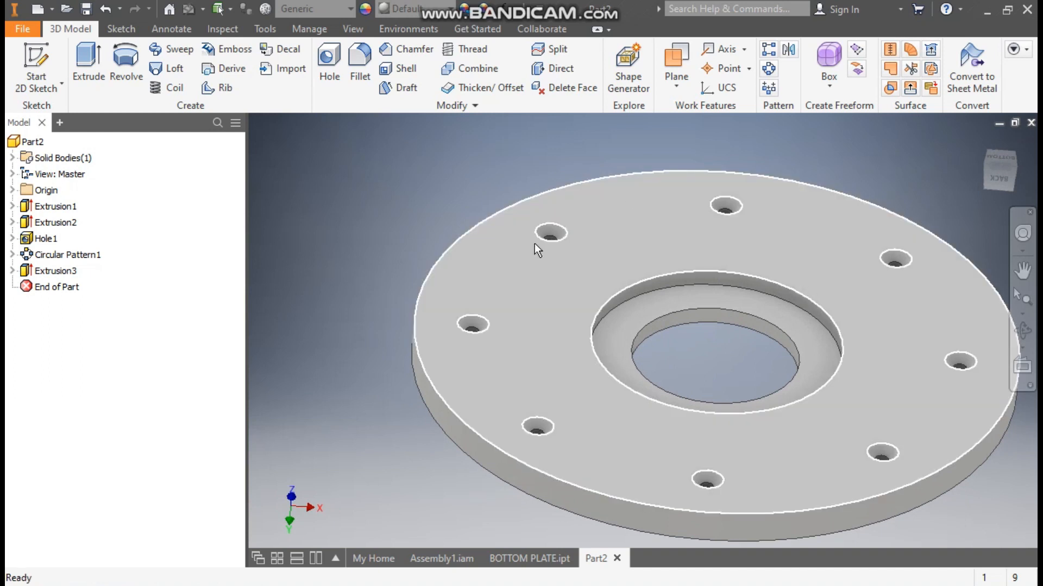
click(604, 256)
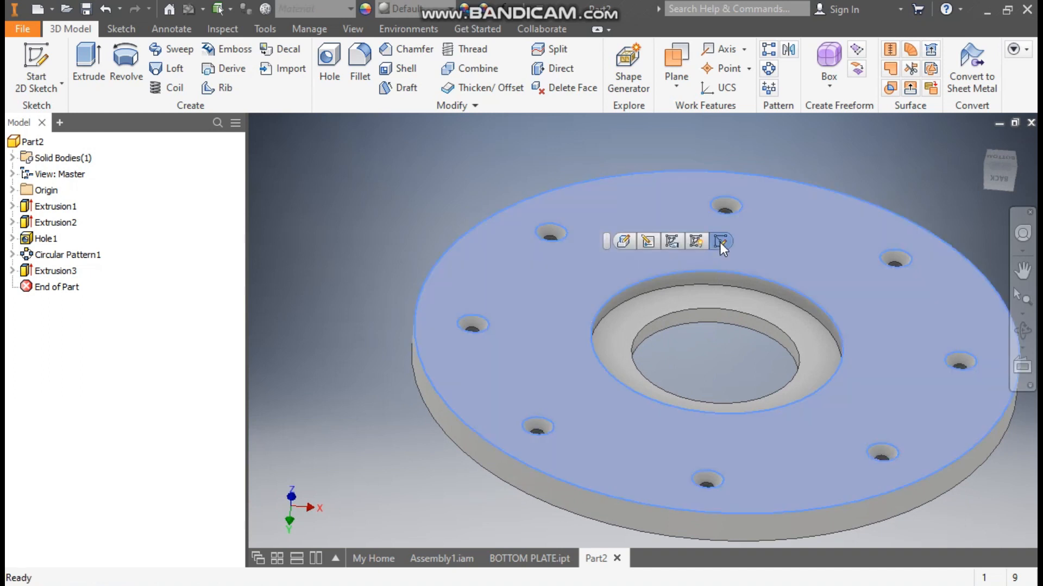
click(719, 242)
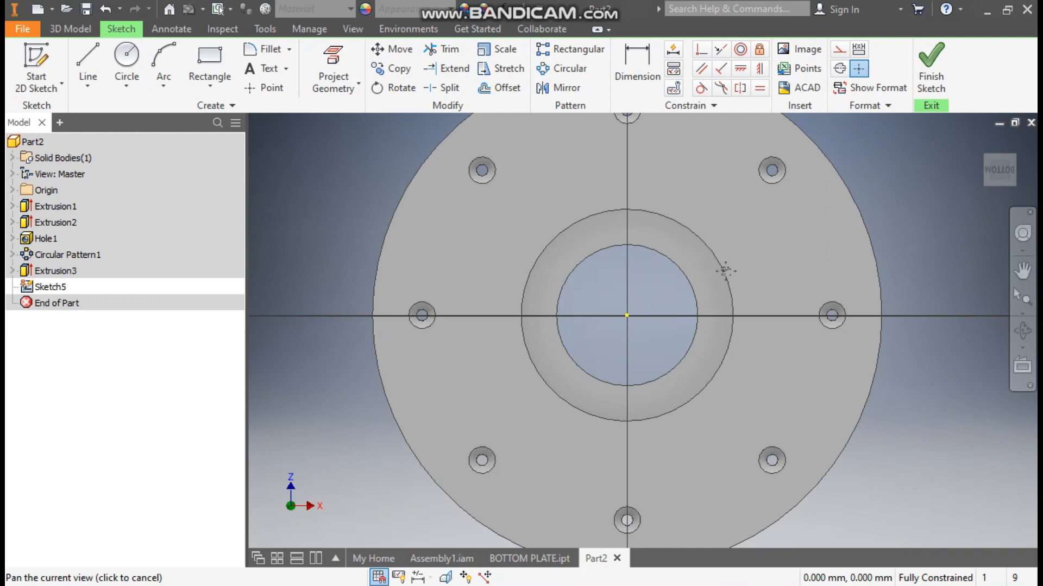
click(208, 81)
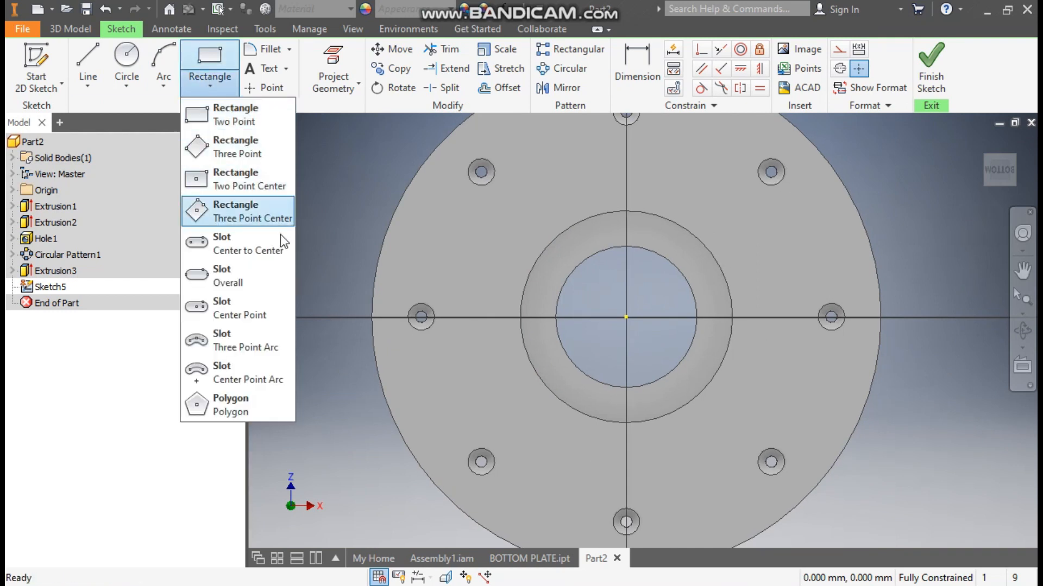
click(247, 243)
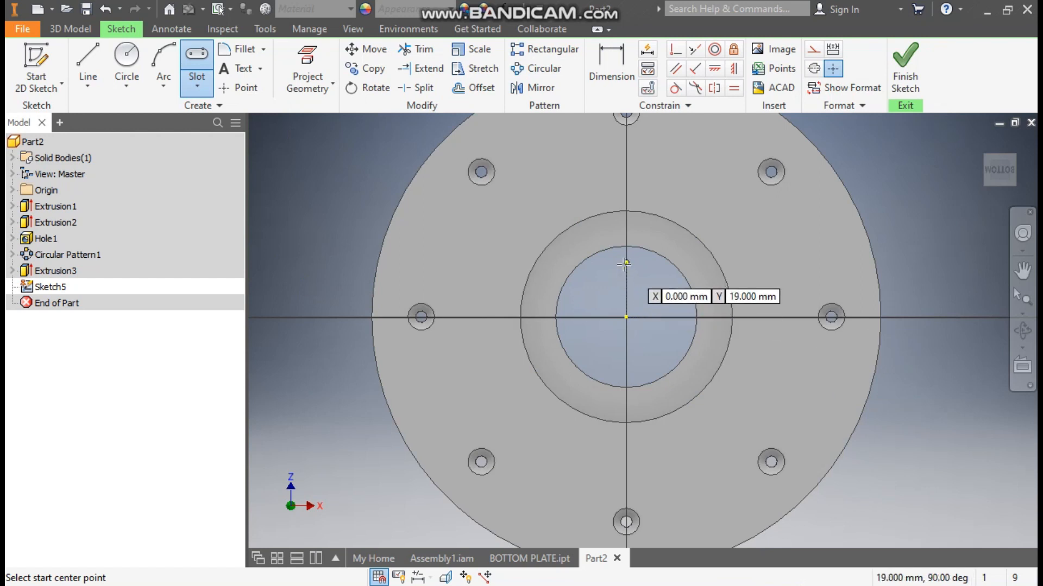
click(626, 317)
click(626, 358)
click(645, 357)
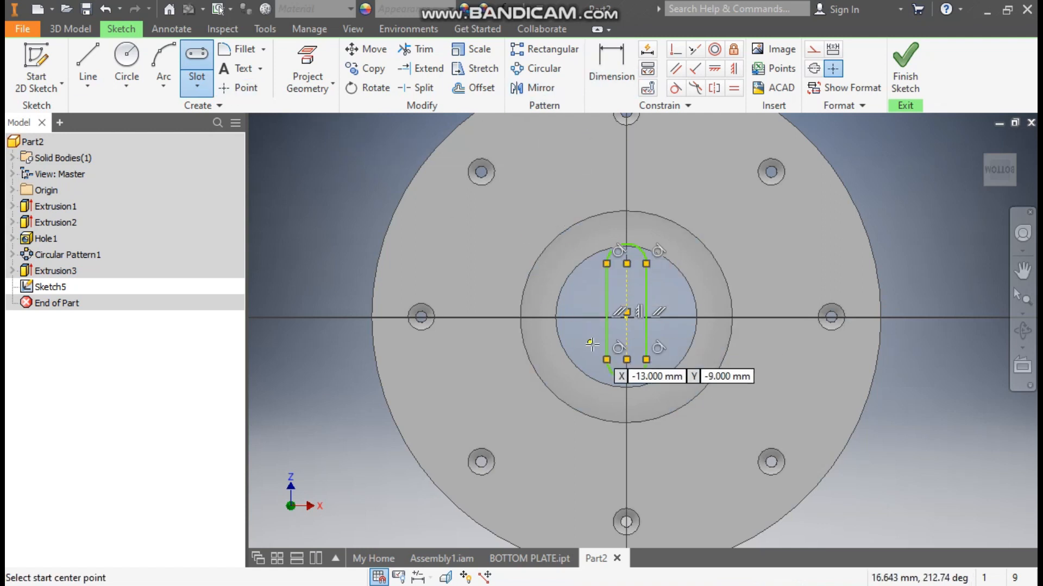
Draw a horizontal center-to-center slot across the plate, with one end centre about 58 mm from the origin and an end radius of about 17 mm.
click(471, 317)
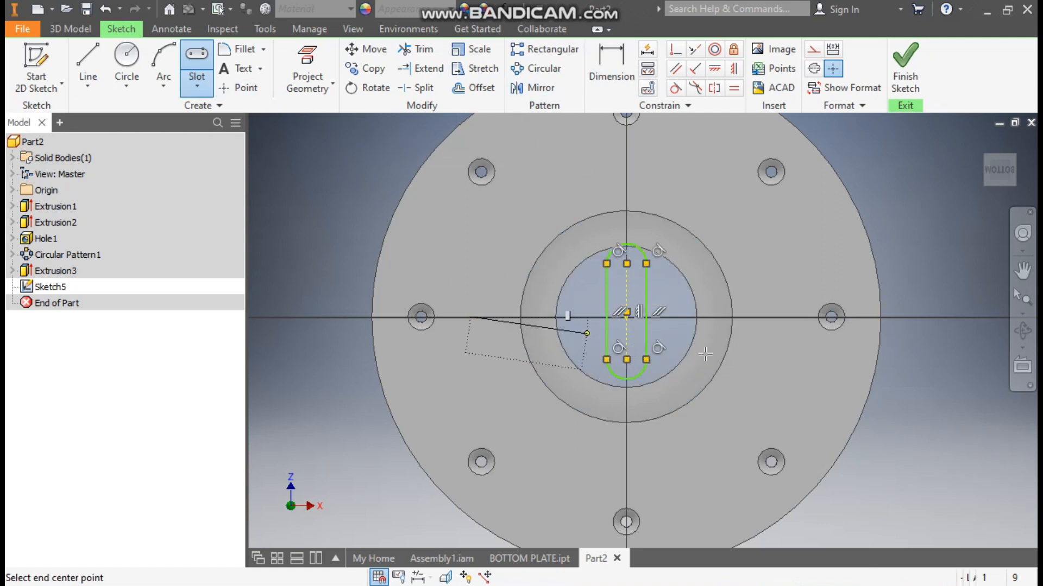
click(790, 317)
click(790, 365)
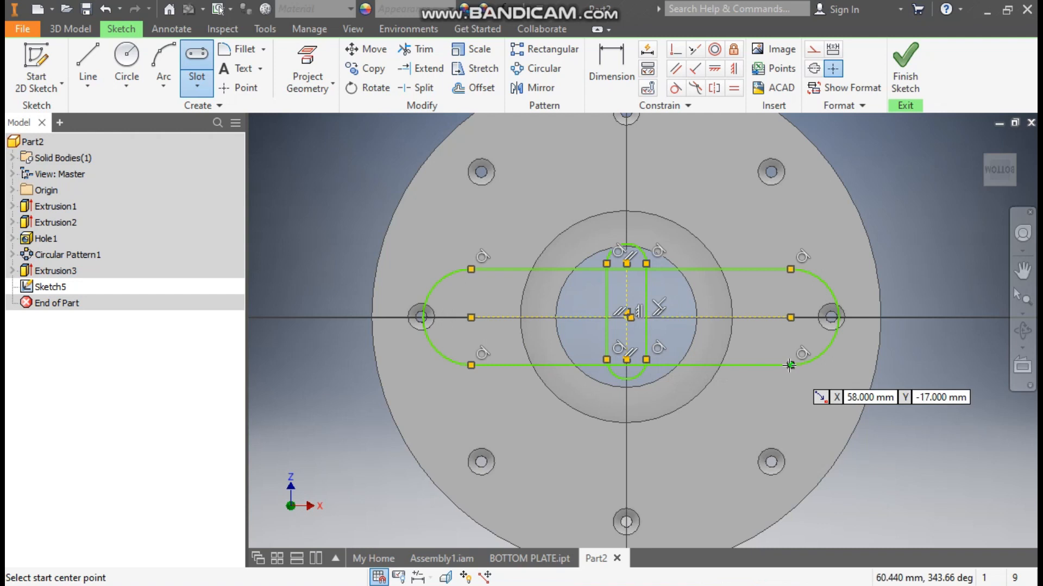
key(Escape)
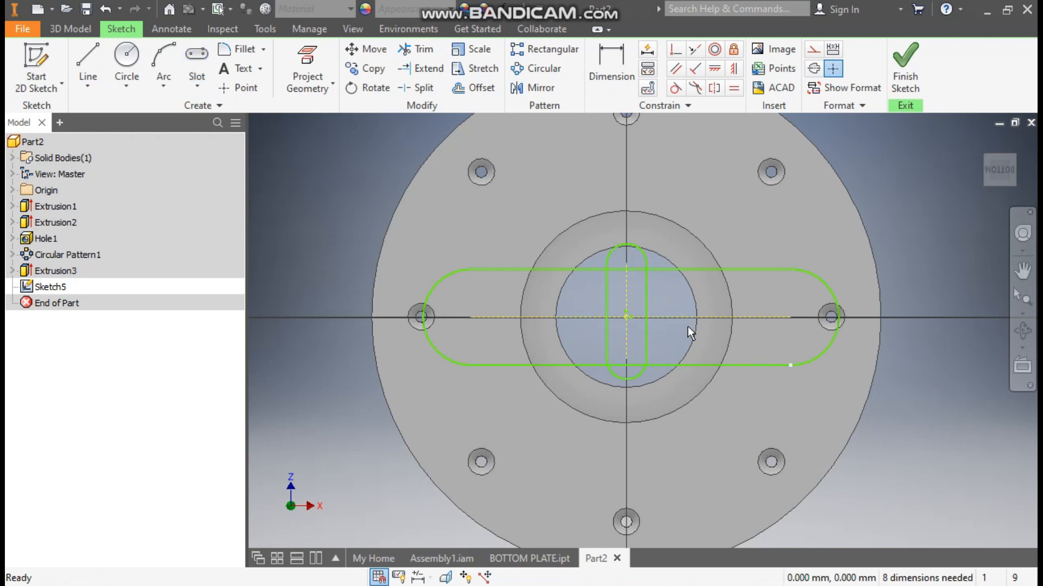
Make the centreline midpoints of both slots coincident with the sketch origin.
scroll(612, 308, down, 5)
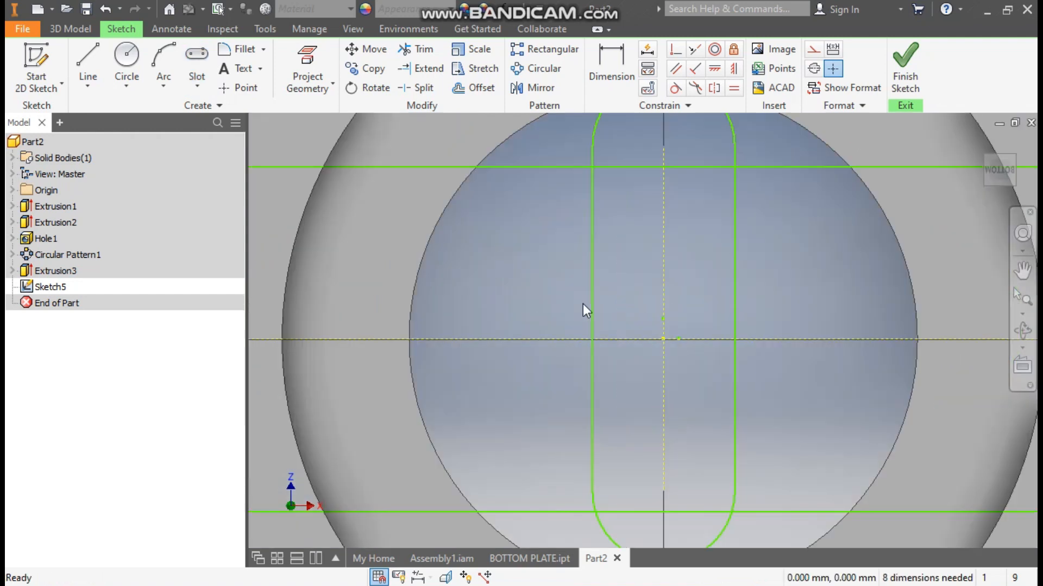
click(675, 49)
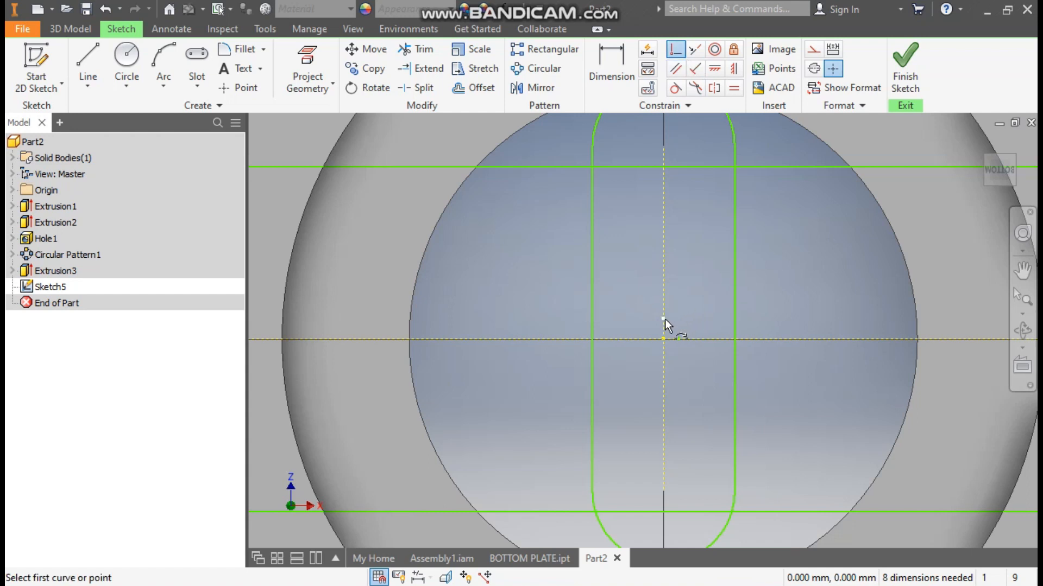
click(663, 319)
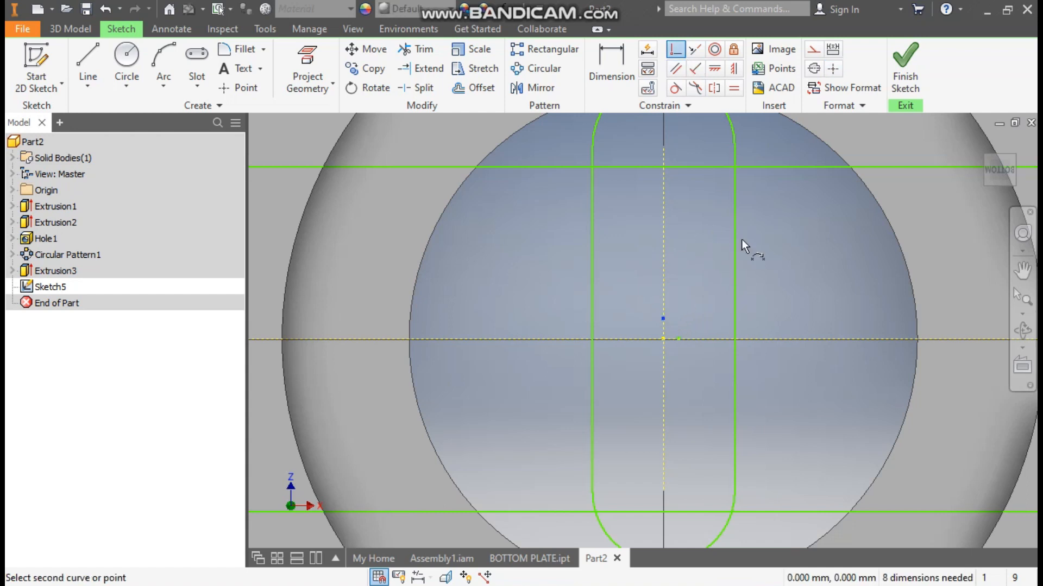
click(662, 339)
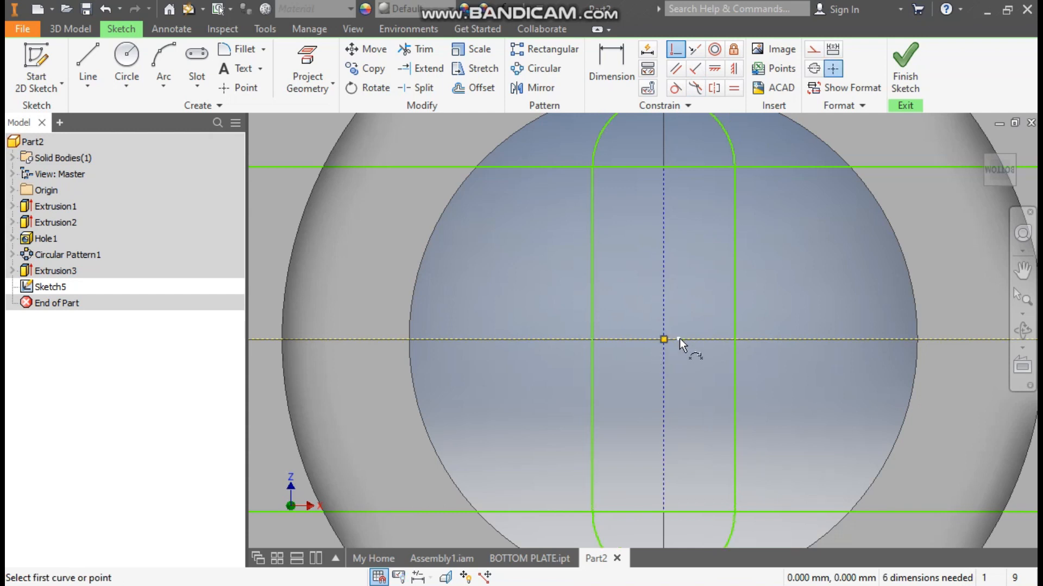
click(679, 338)
scroll(748, 255, down, 5)
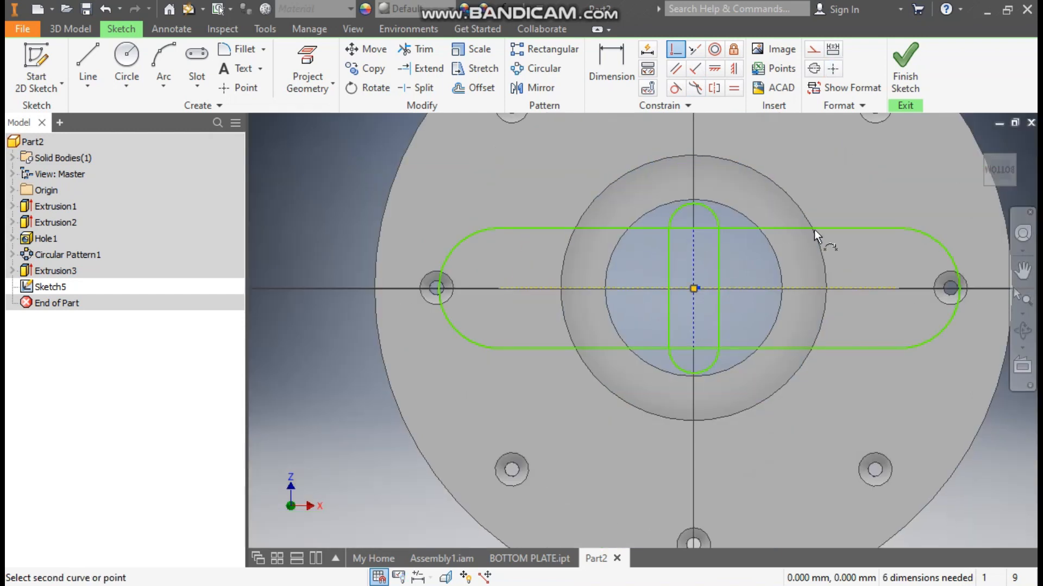
scroll(718, 279, up, 5)
click(628, 310)
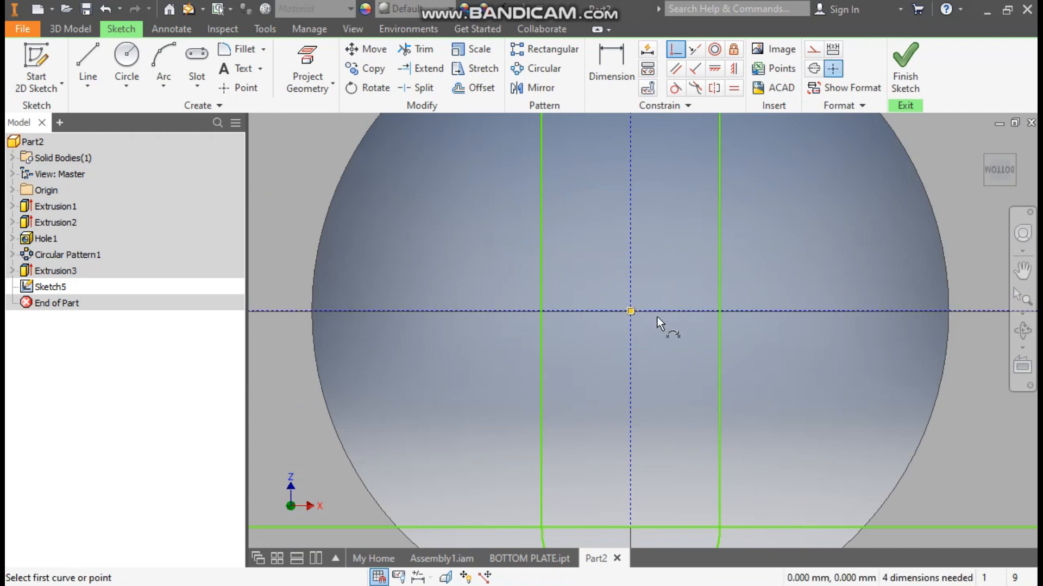
scroll(721, 335, down, 5)
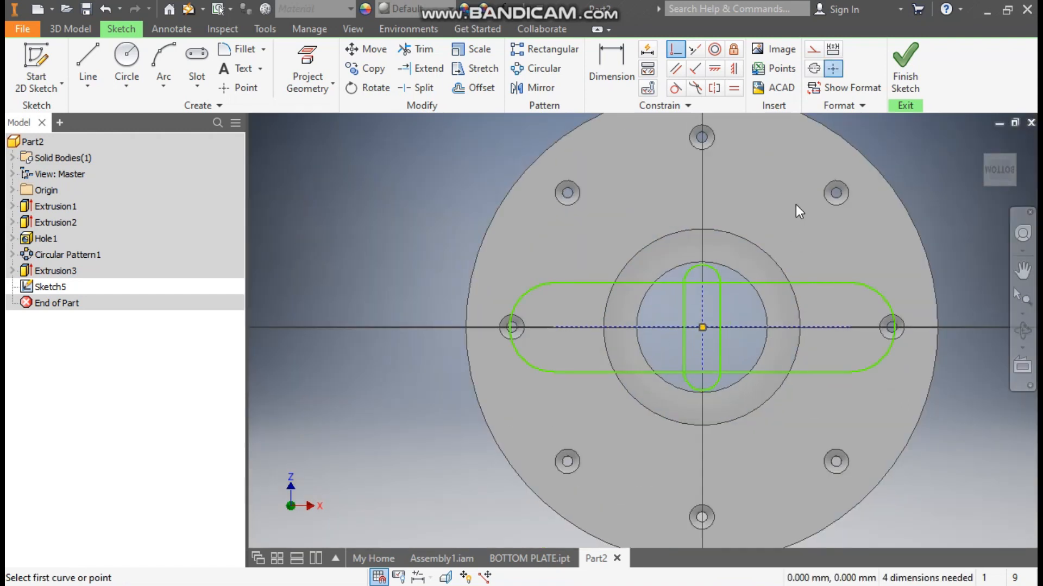
key(Escape)
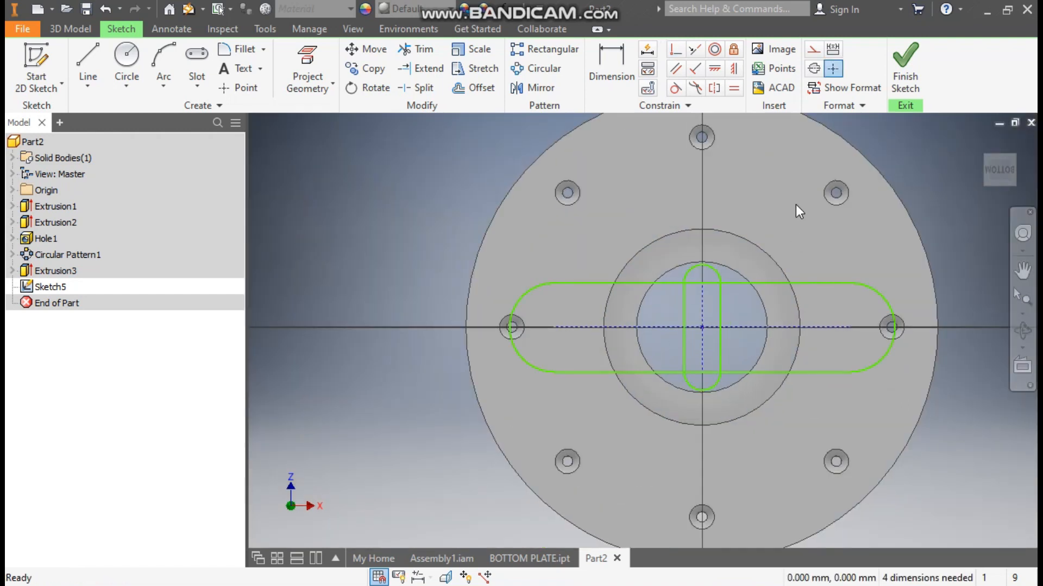
Constrain the two crossed slots to equal end-arc radii and equal centreline lengths.
click(735, 89)
click(711, 265)
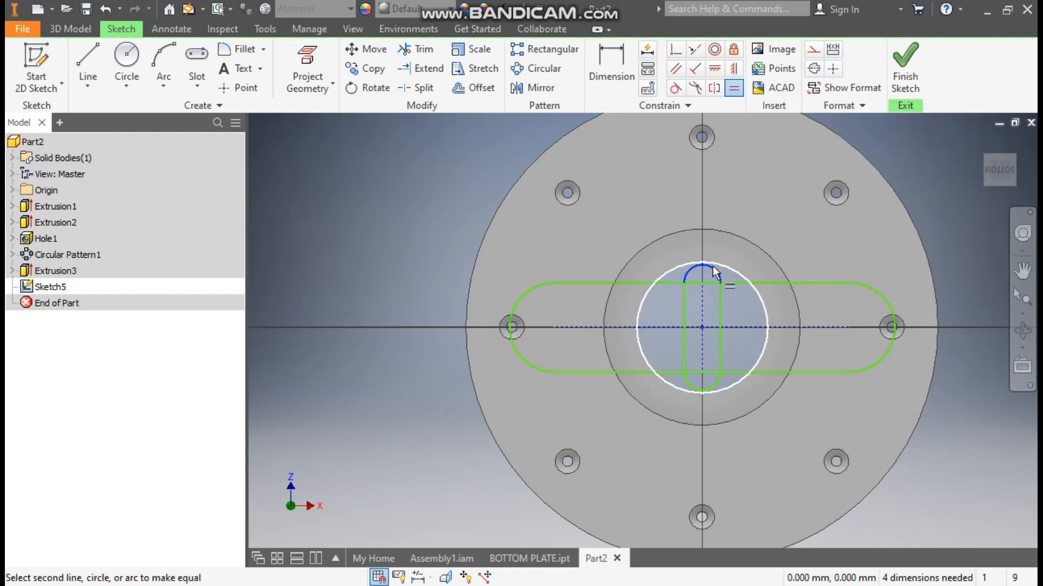
click(878, 292)
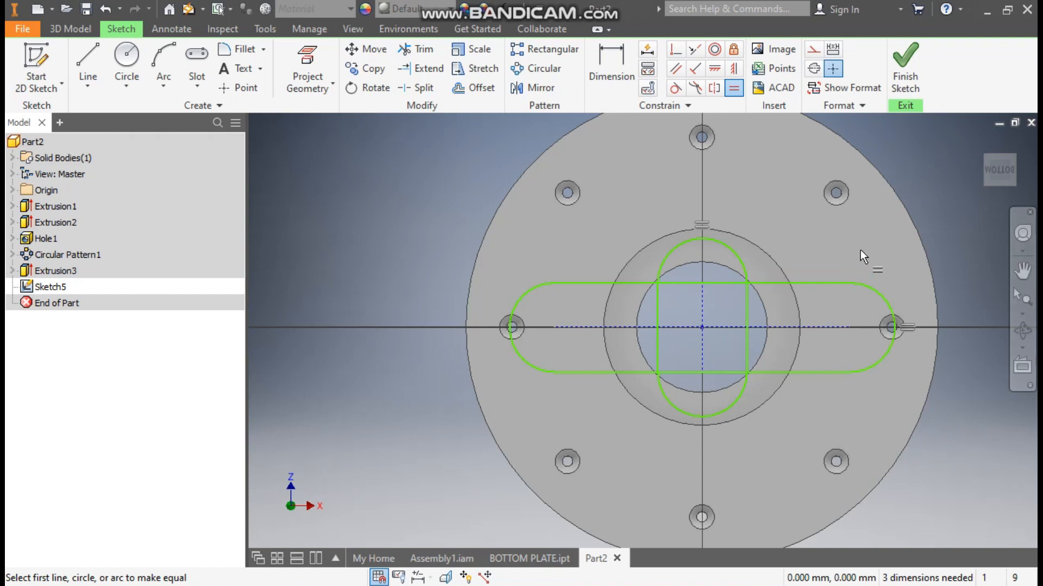
key(Escape)
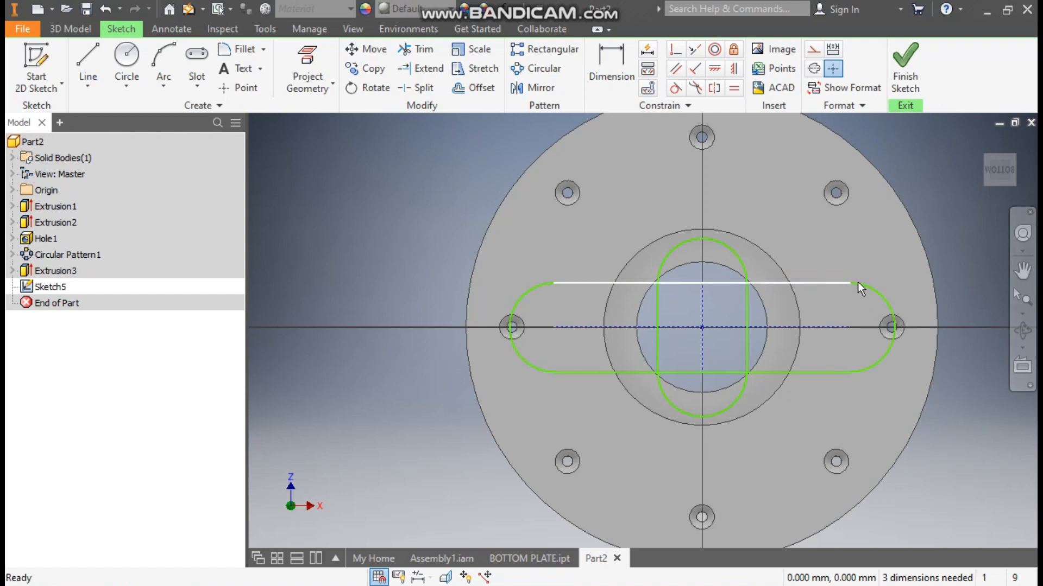
click(734, 89)
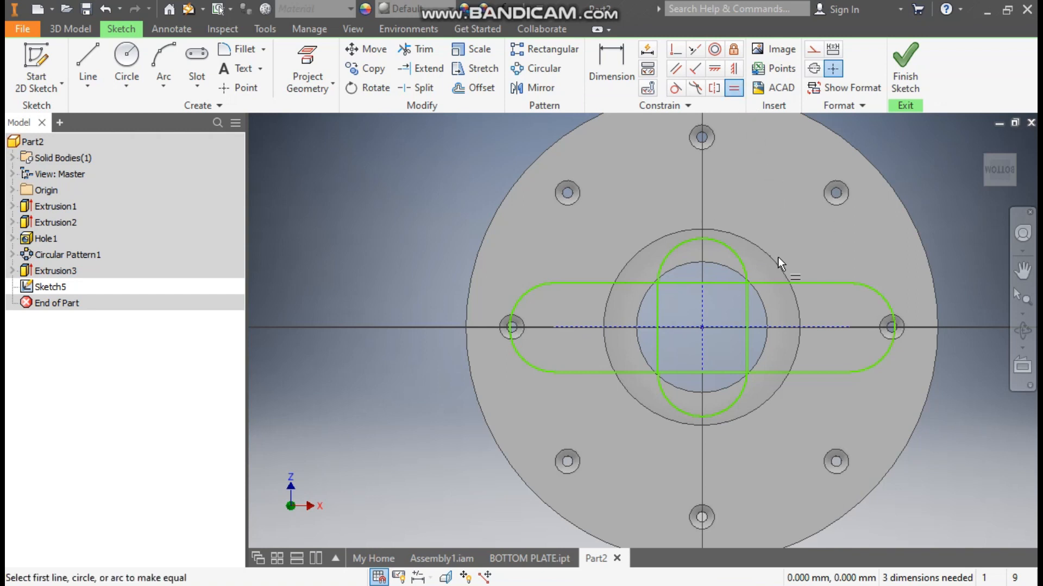
click(702, 301)
click(780, 327)
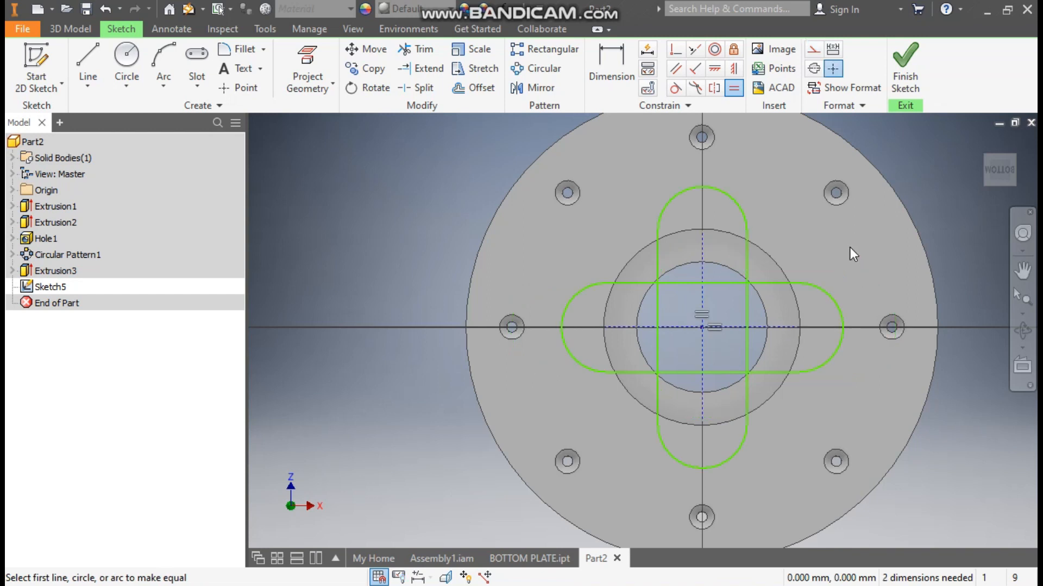
key(Escape)
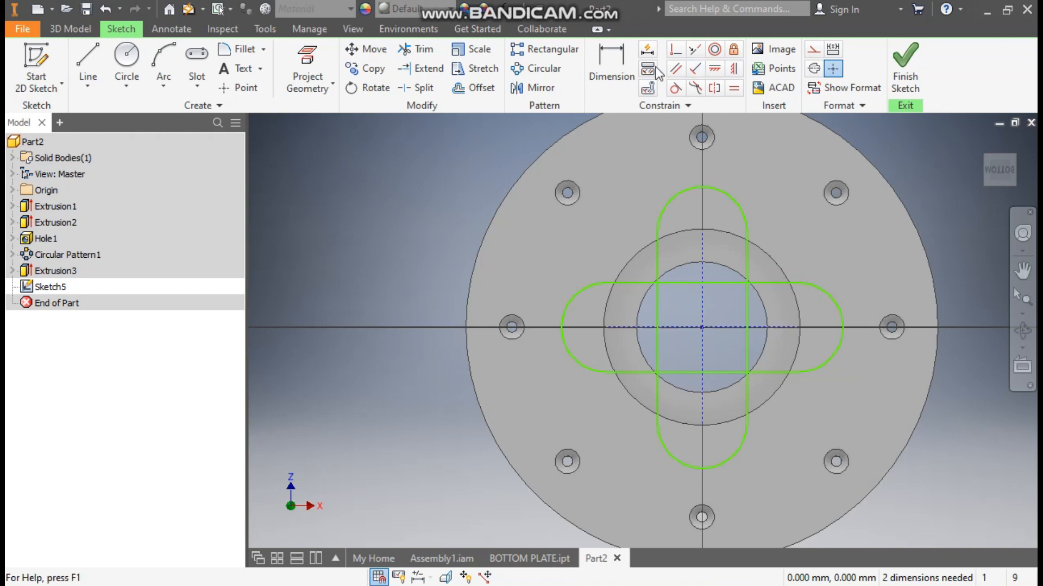
Dimension the vertical slot's width between its two straight sides as 6 mm.
click(613, 64)
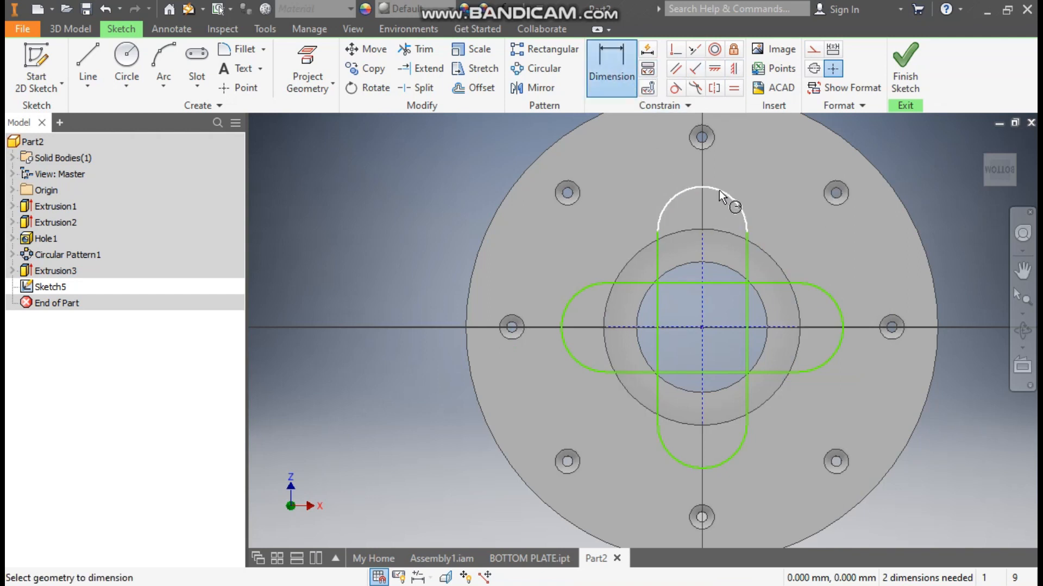
click(748, 262)
click(658, 259)
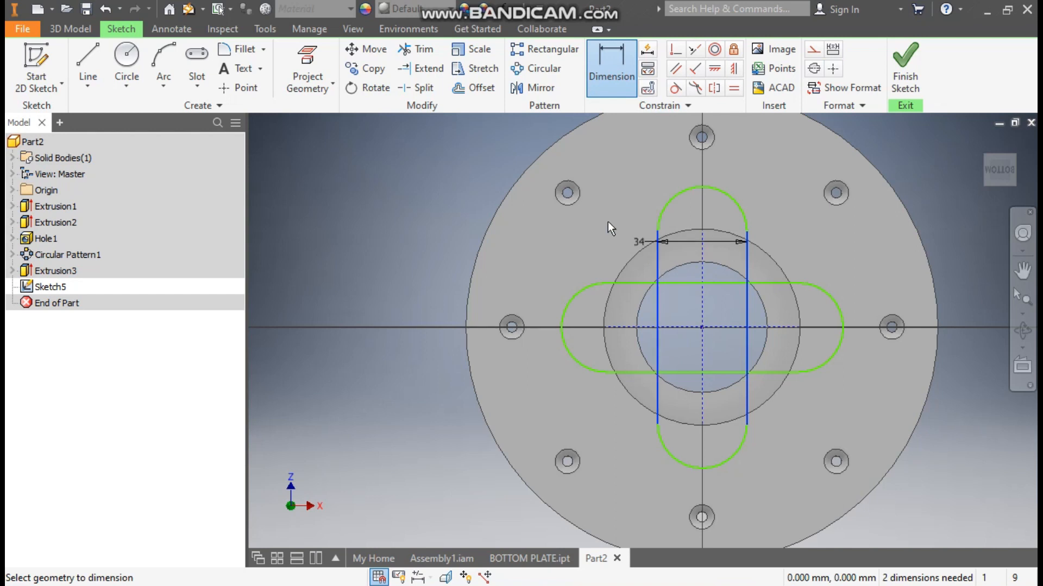
click(598, 216)
text(6)
key(Return)
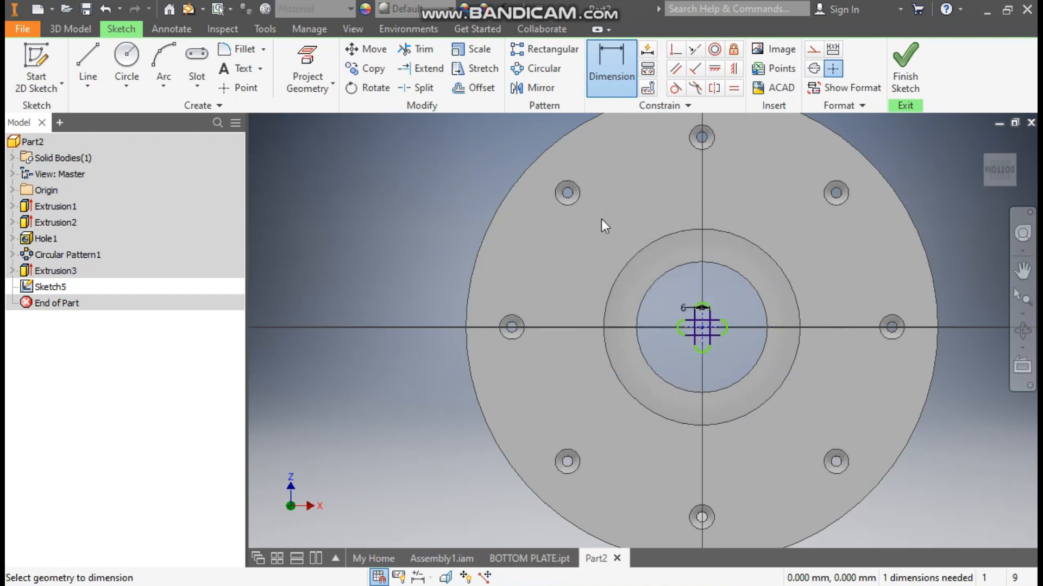
Dimension the horizontal slot's centre-to-centre length as 120 mm.
scroll(738, 340, up, 5)
click(648, 289)
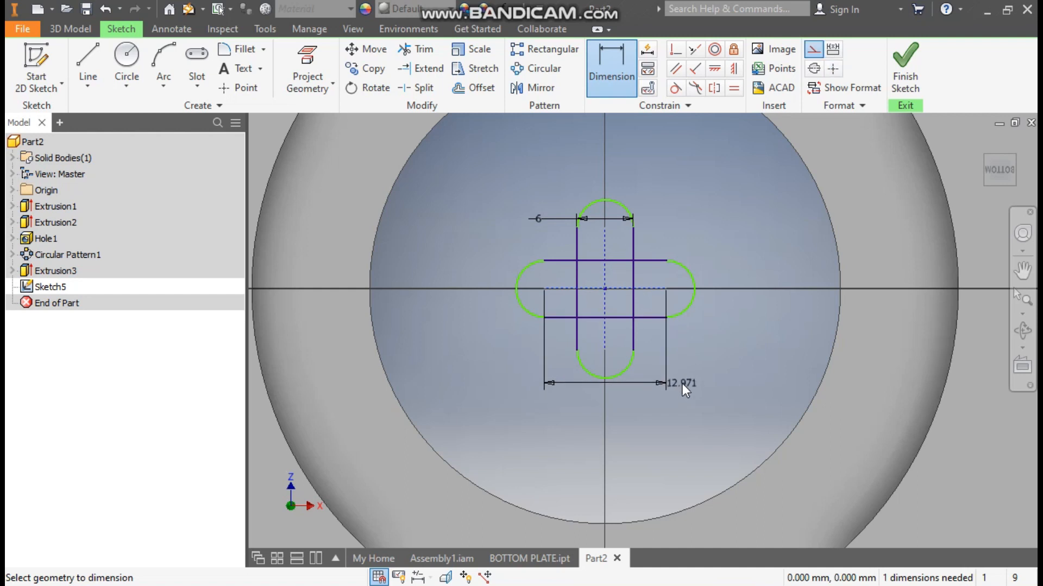
click(682, 383)
text(12)
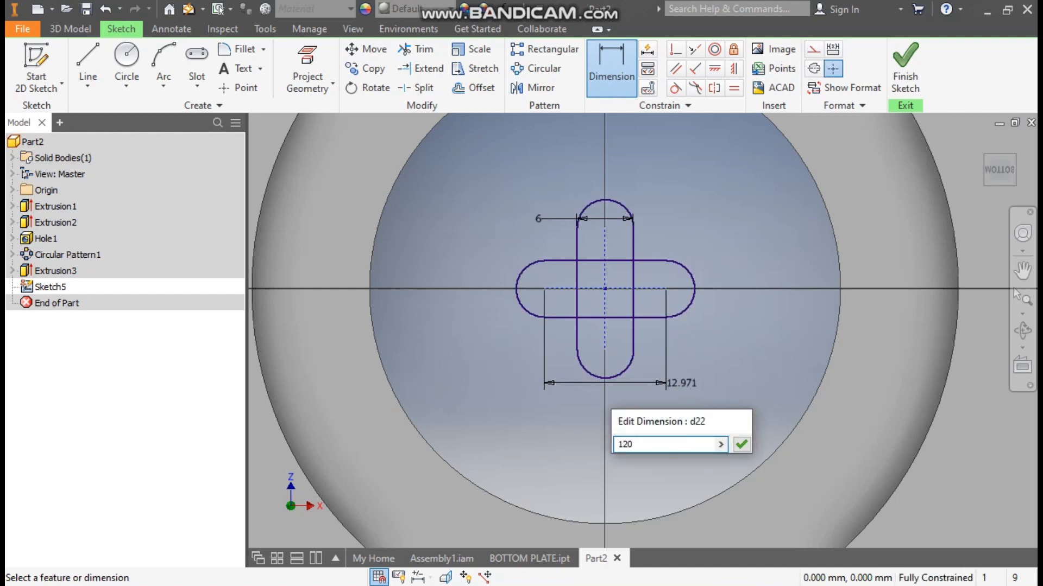
text(0)
key(Return)
scroll(782, 361, down, 5)
middle_drag(814, 340, 777, 326)
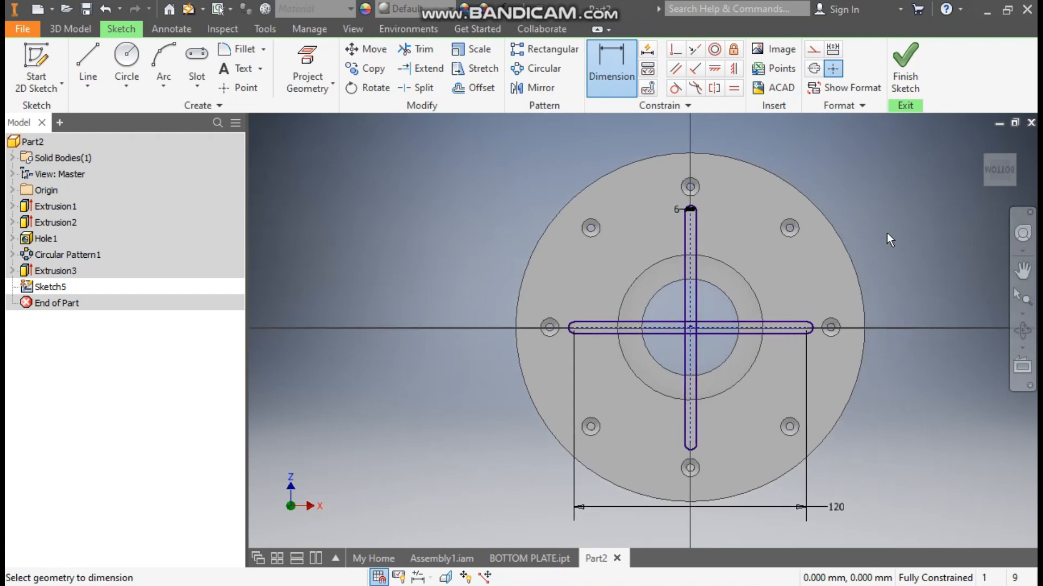
key(Escape)
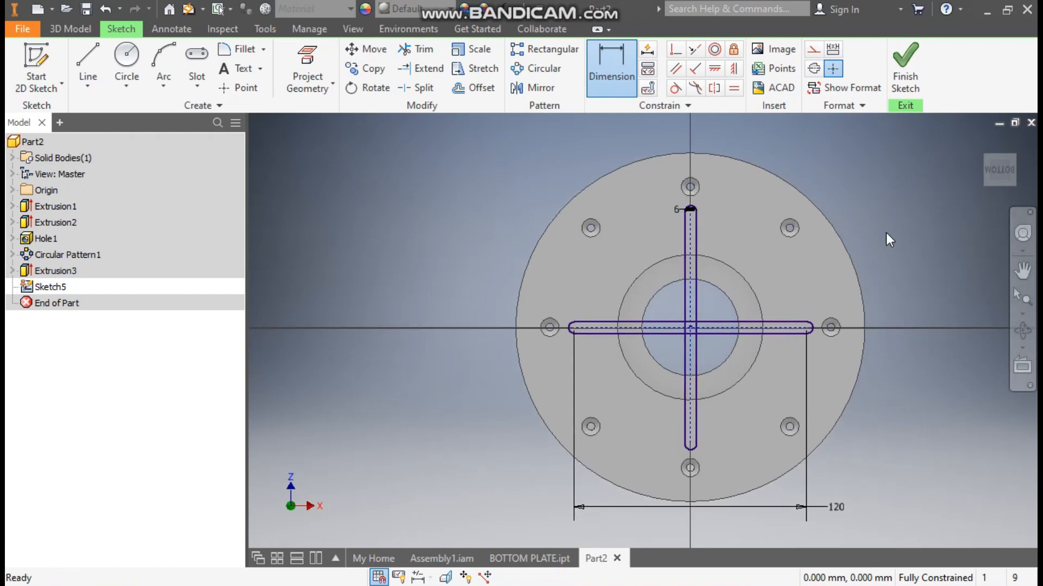
Extrude the crossed slot profile as a 5 mm deep cut into the plate.
click(70, 33)
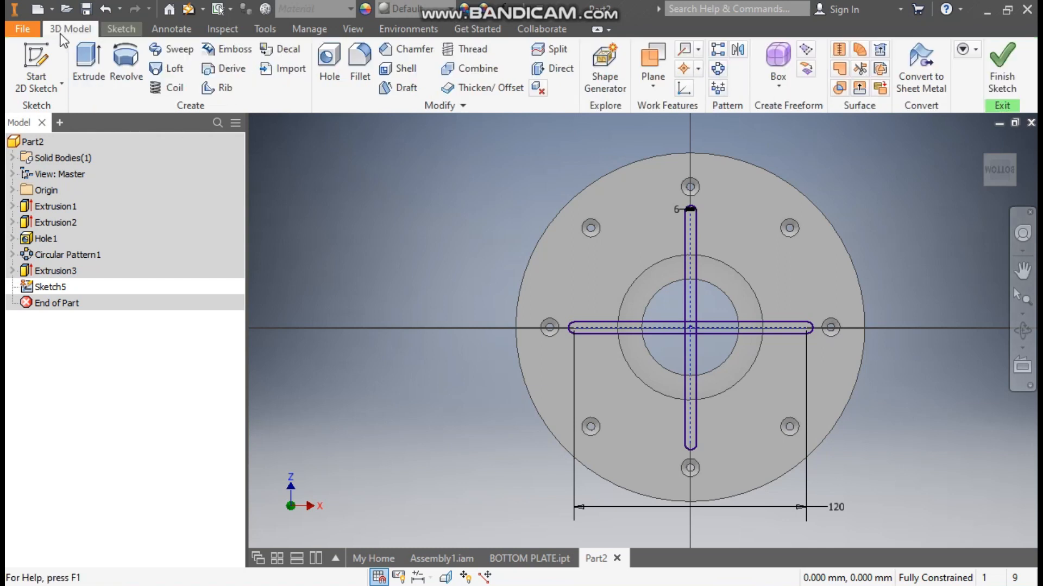
click(87, 64)
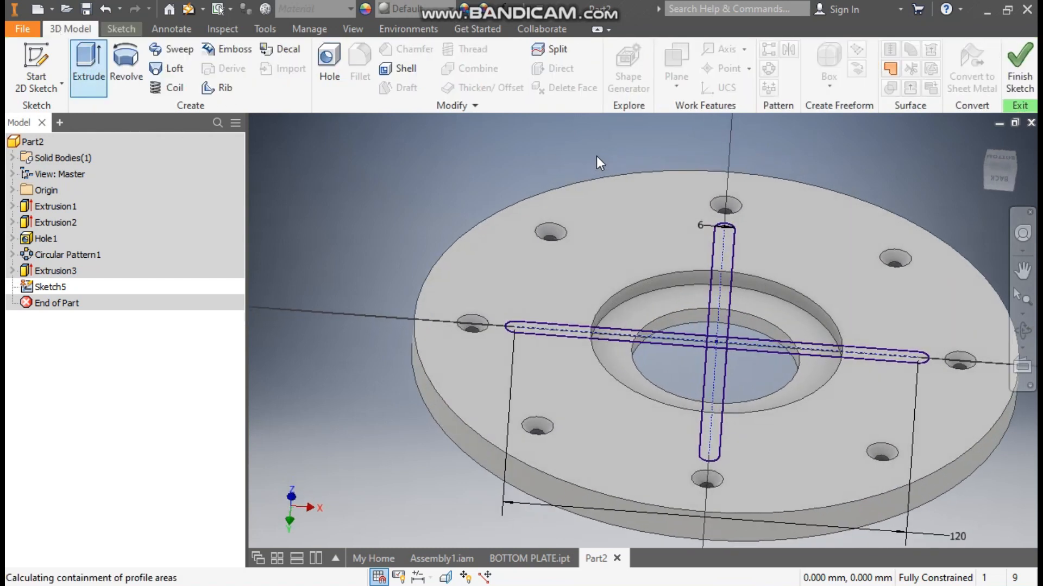
click(565, 330)
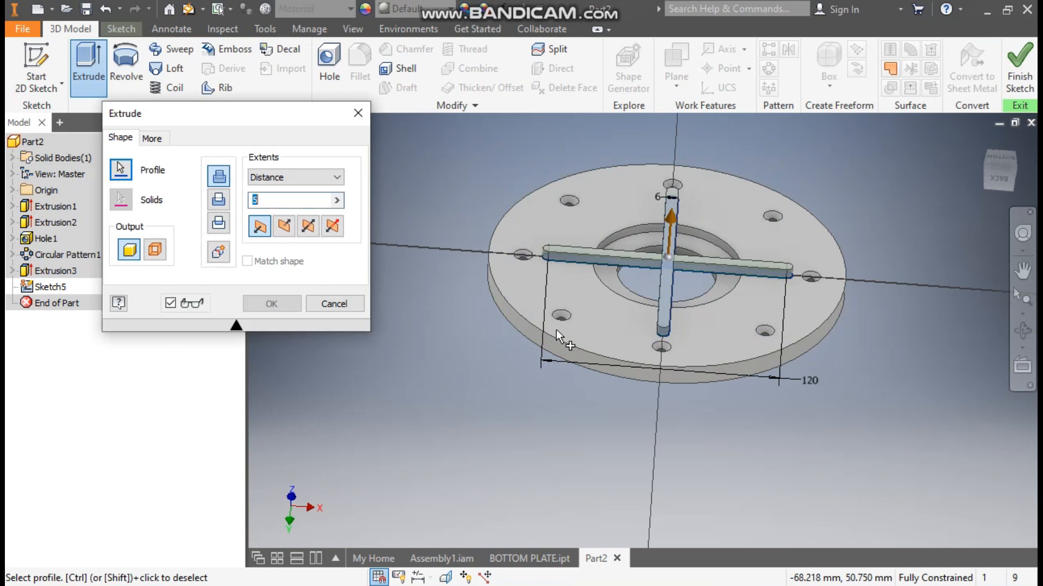
click(218, 200)
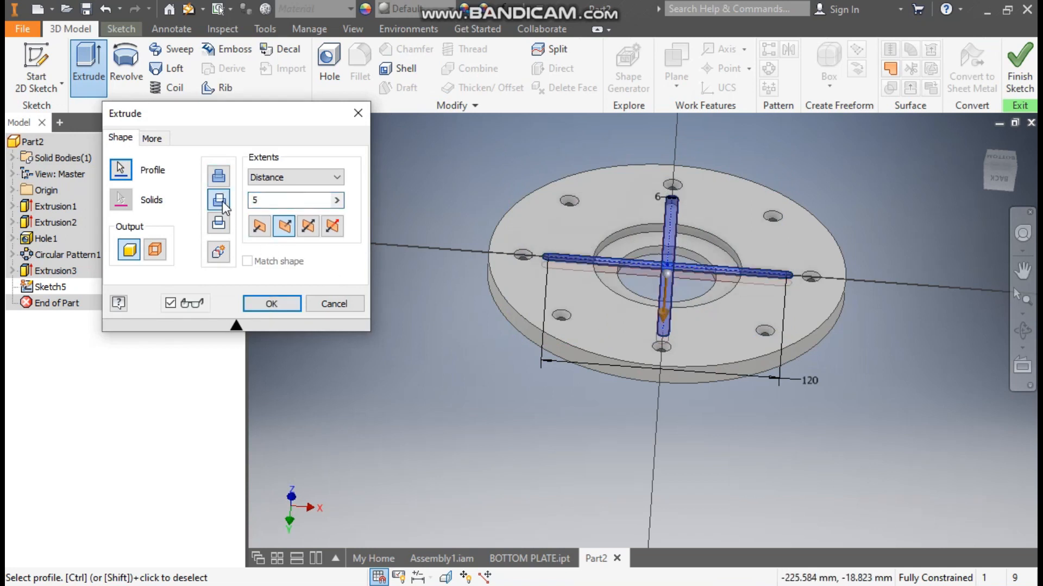
scroll(685, 277, up, 3)
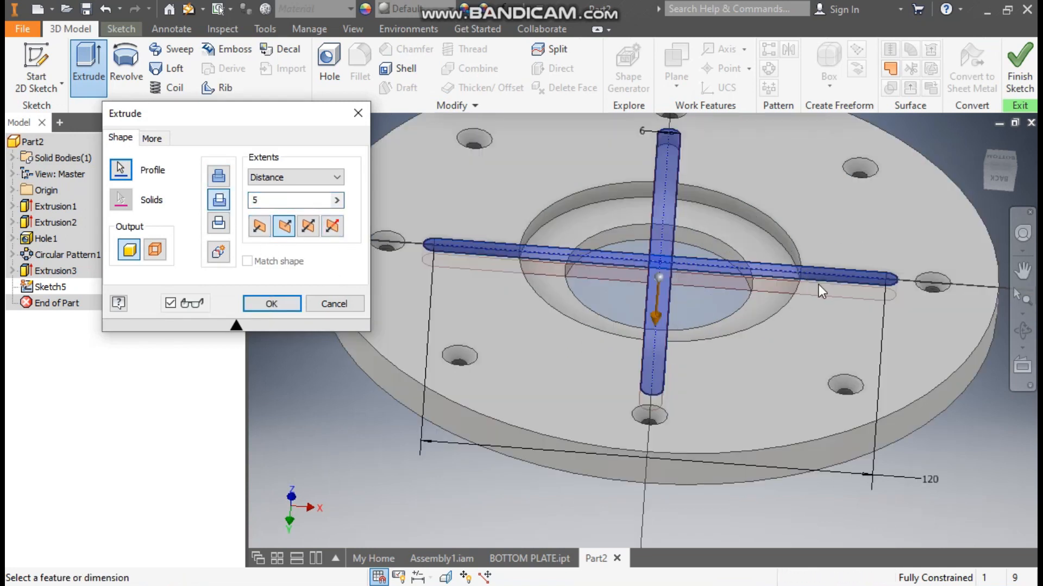
click(272, 304)
scroll(766, 323, down, 3)
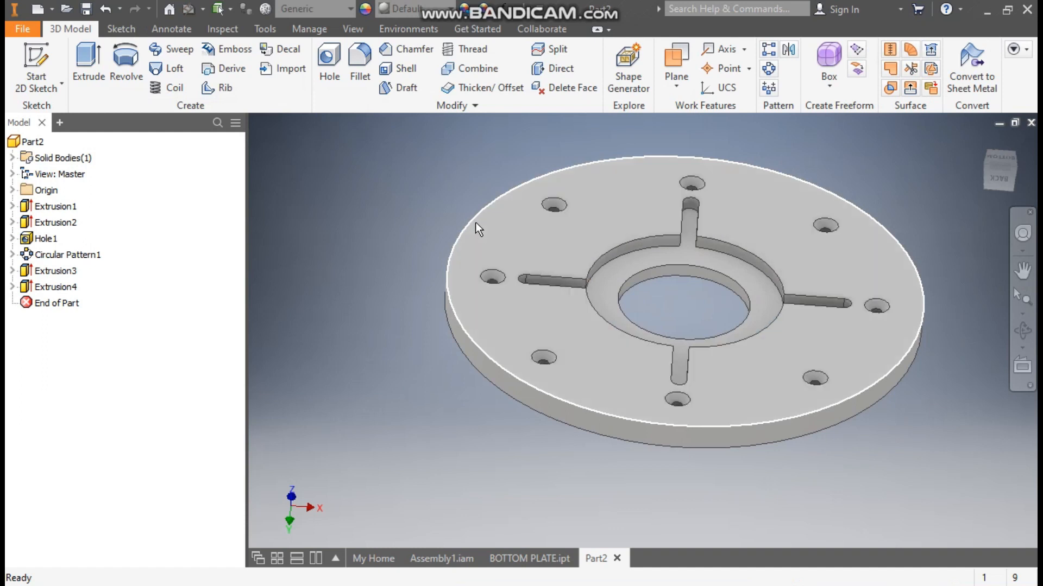
Apply the Chrome - Polished appearance from the Inventor Material Library to the plate.
middle_drag(464, 187, 379, 204)
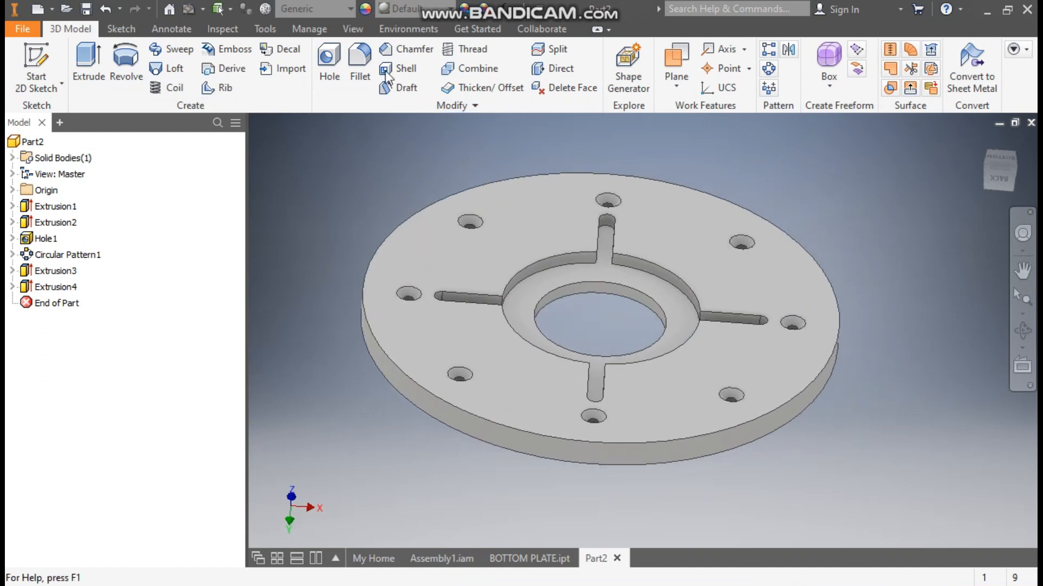
click(419, 13)
scroll(470, 202, up, 1)
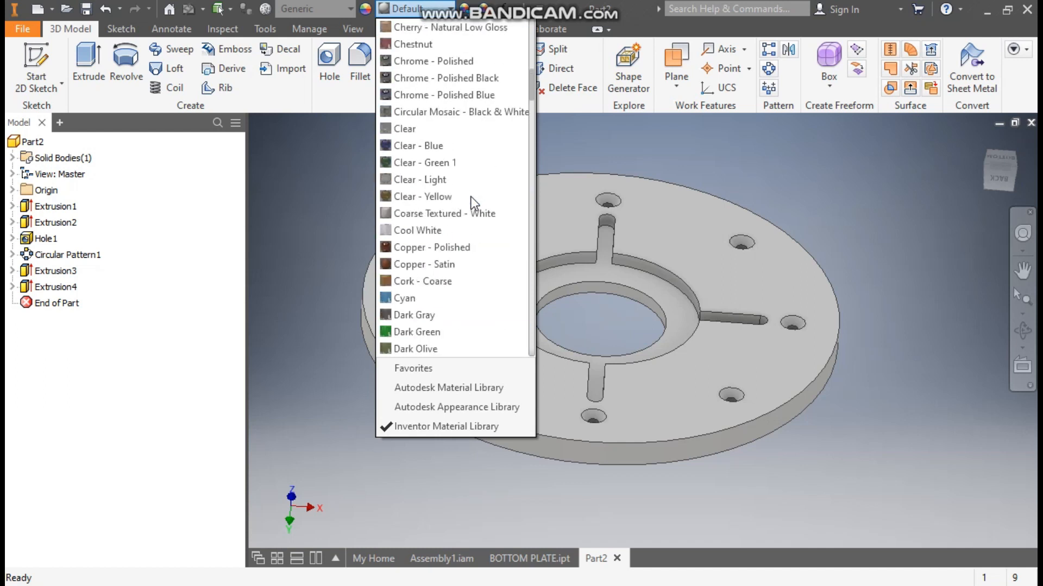
click(448, 61)
middle_drag(380, 181, 499, 195)
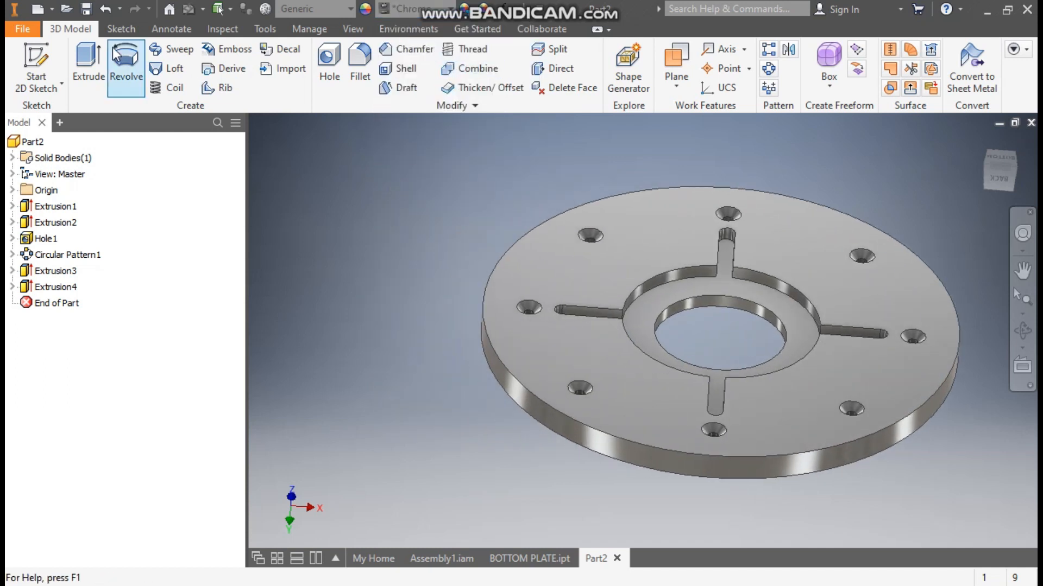
Save the part as TOP PLATE in the ASSY folder.
click(89, 13)
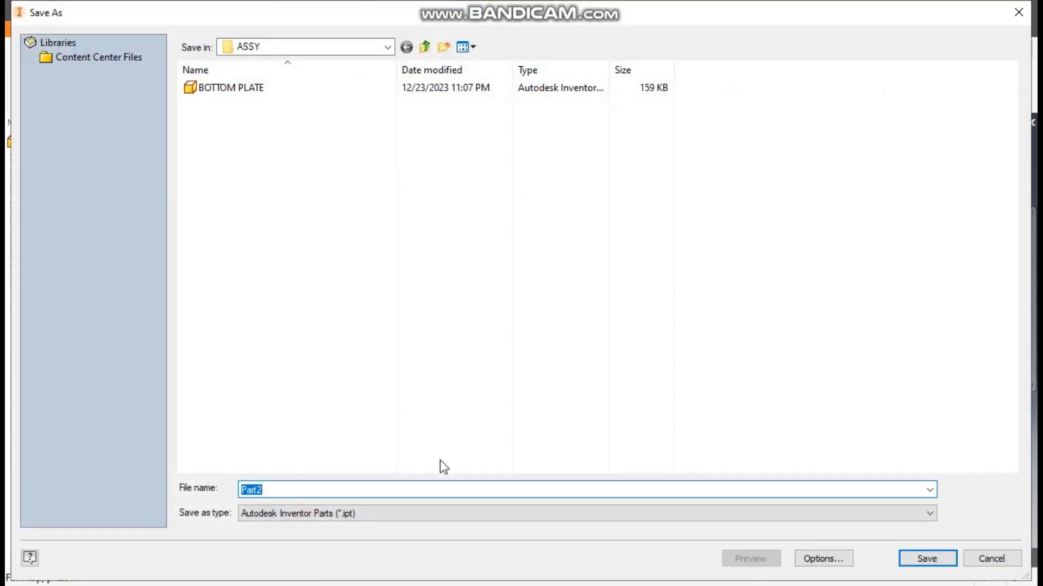
text(TOP)
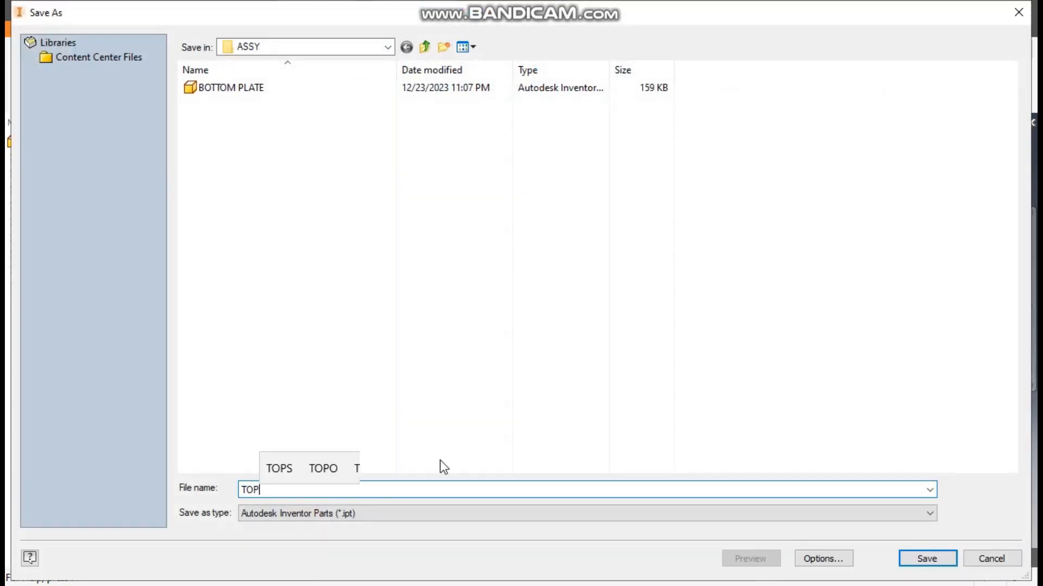
text( PLATE)
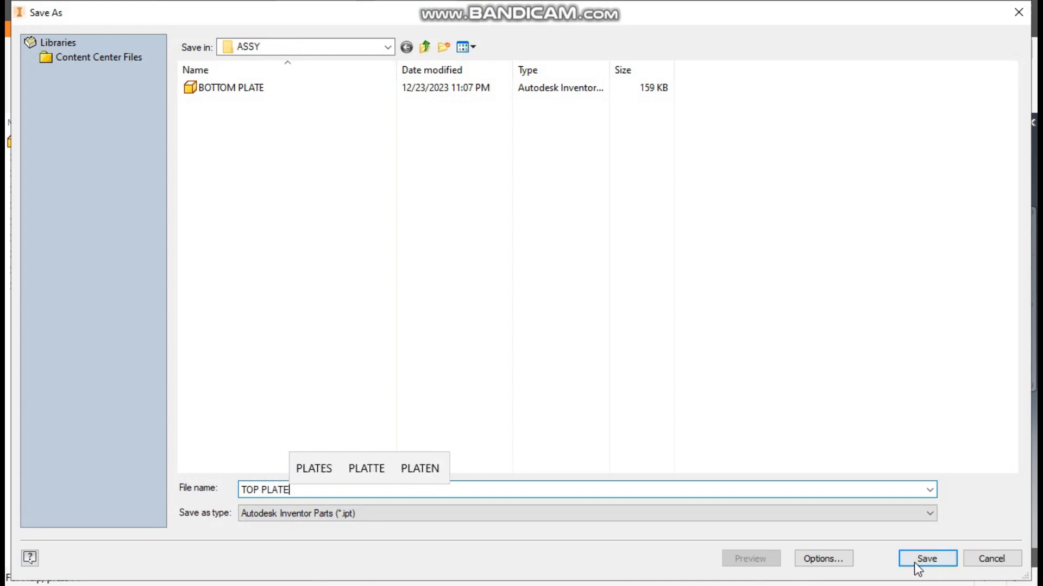
click(914, 563)
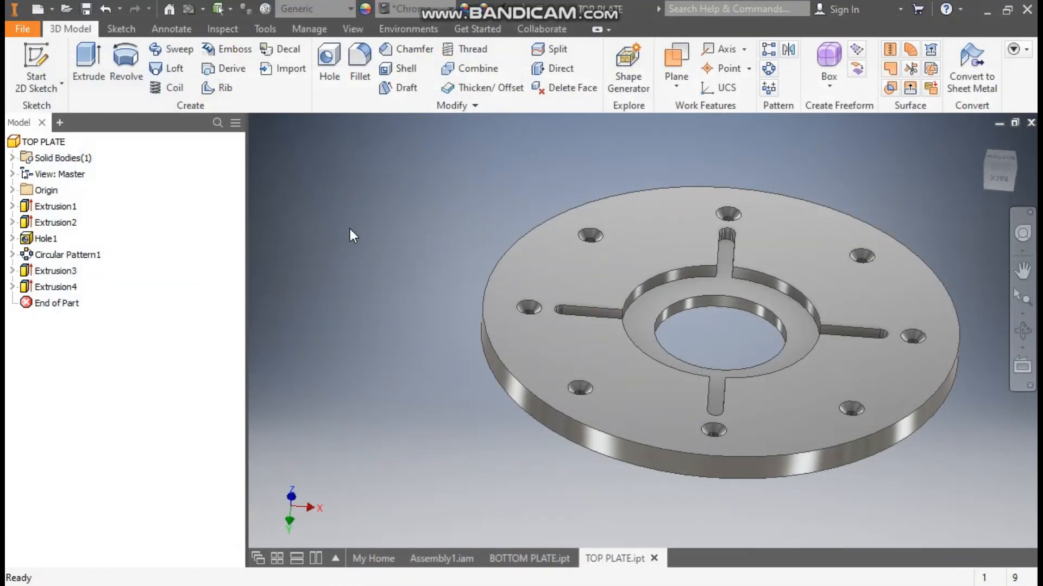
Create a new part from the metric Standard (mm).ipt template, check the spring seats in Assembly1.iam, and return to the new part.
click(36, 9)
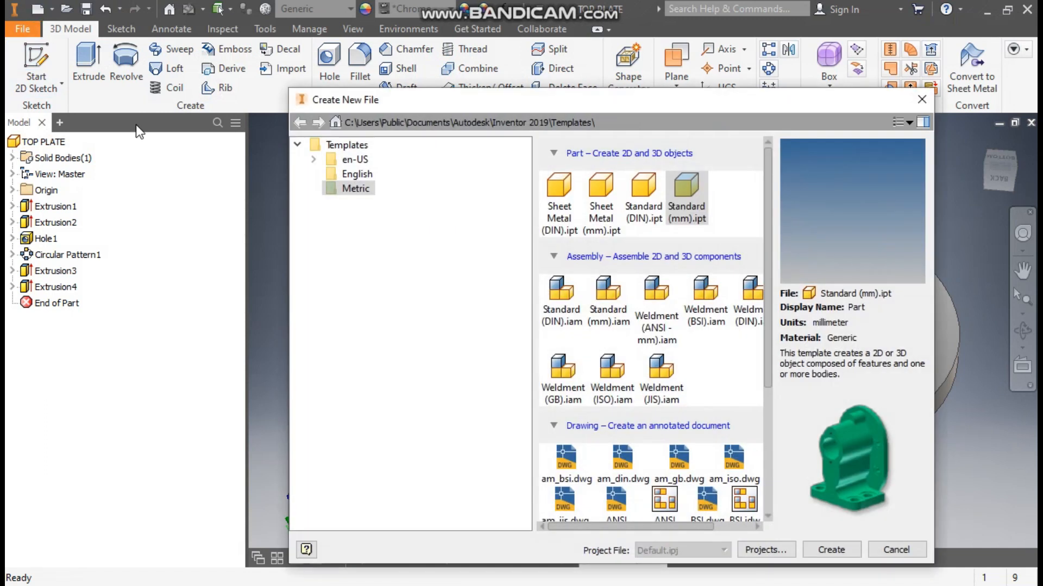
double_click(686, 187)
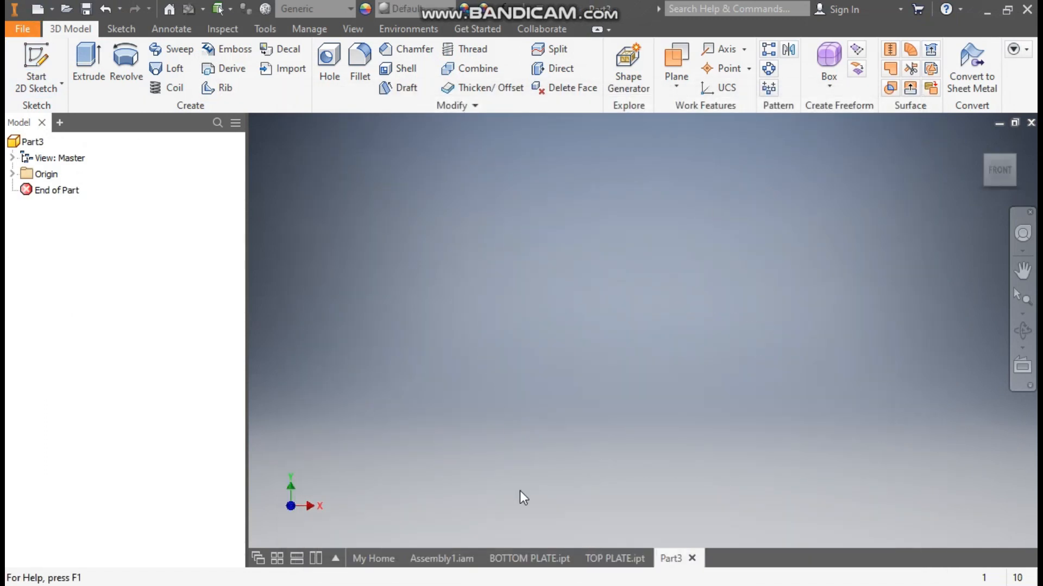
click(449, 564)
scroll(540, 443, down, 5)
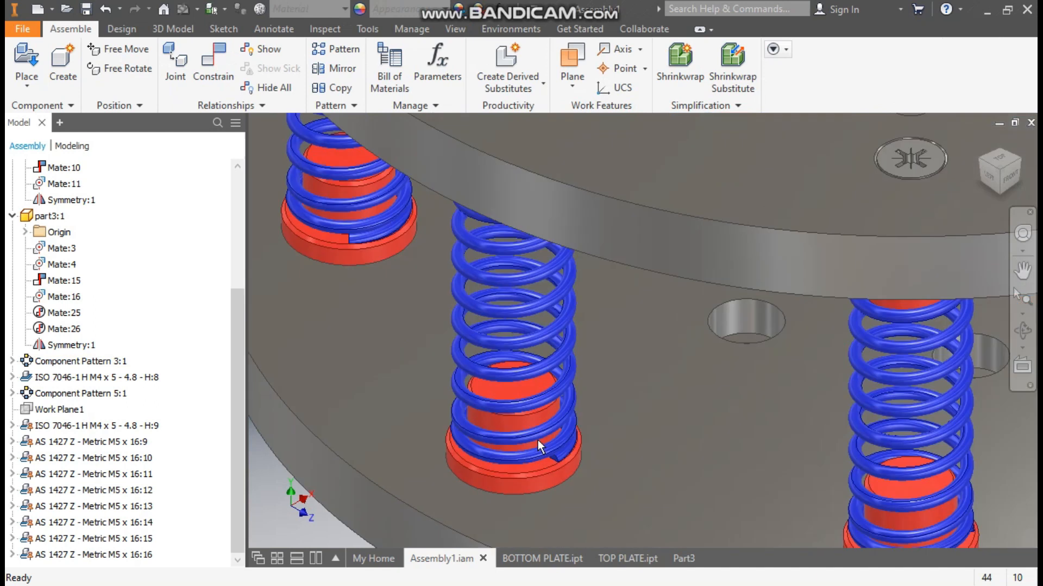
scroll(539, 467, up, 5)
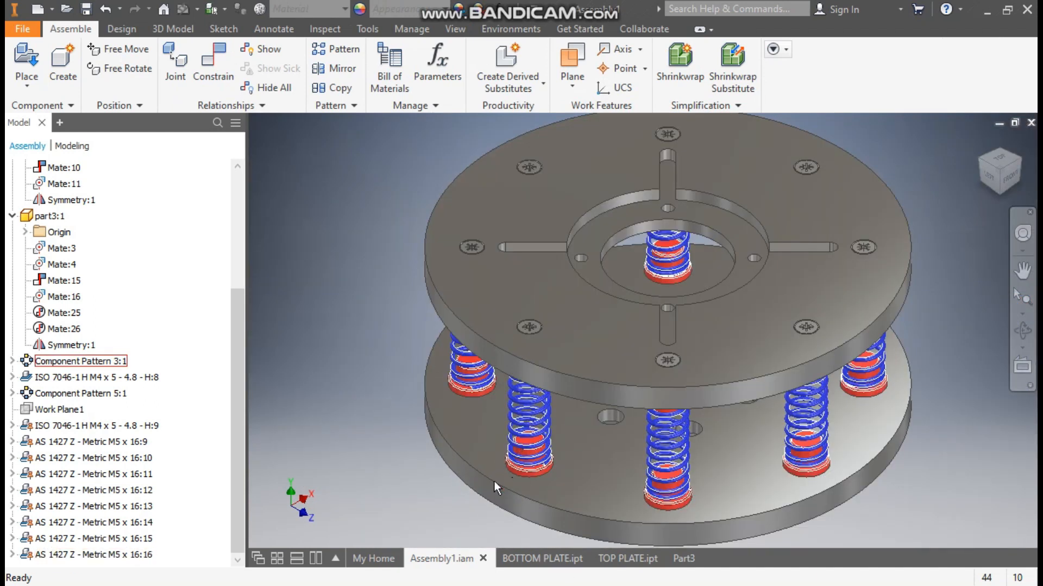
click(683, 558)
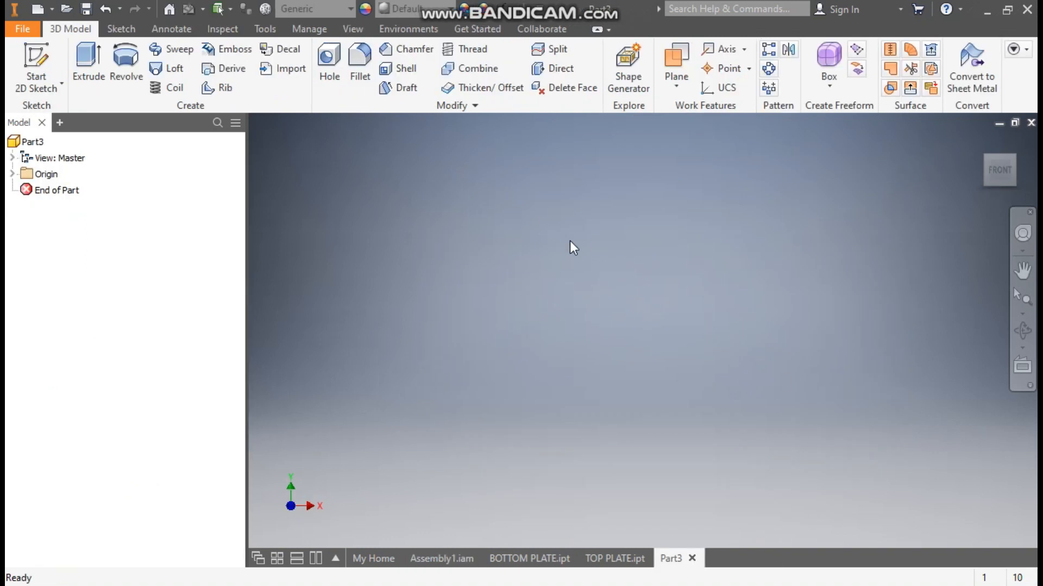
Sketch a closed stepped half-profile from the origin on the XY plane, about 13 mm tall and 12 mm wide at its upper edge.
click(36, 61)
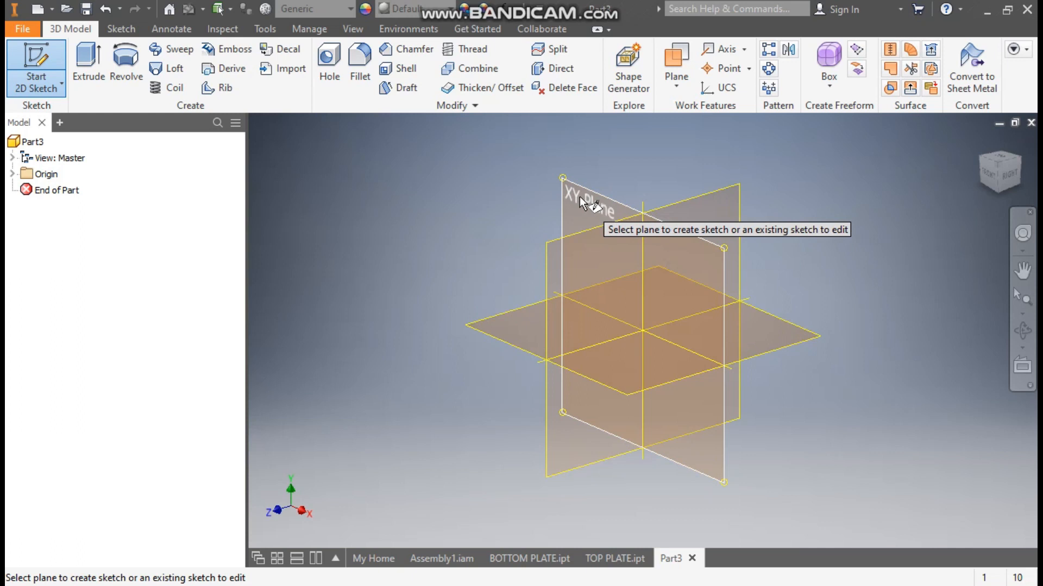
click(580, 199)
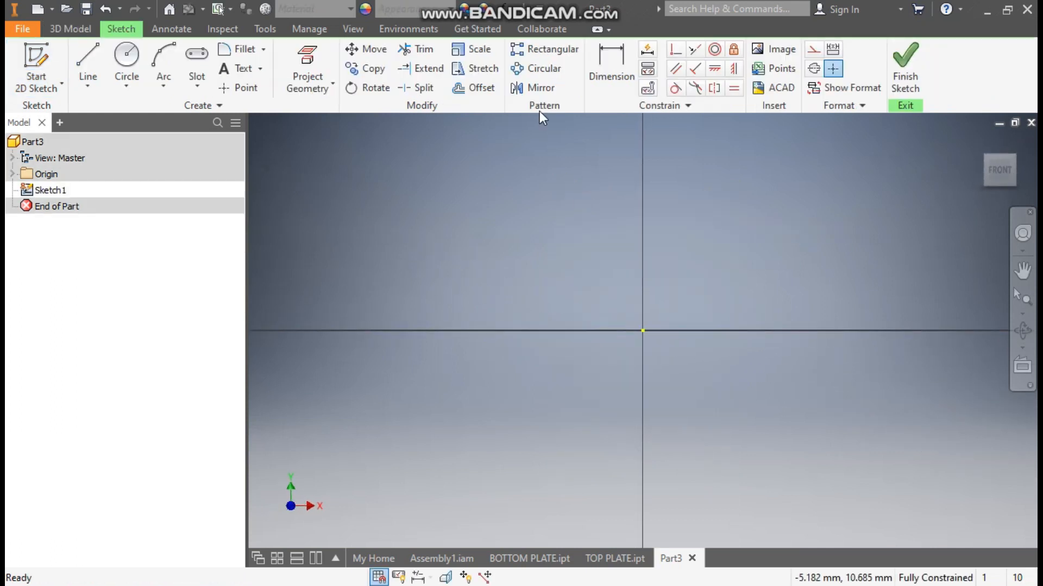
click(86, 60)
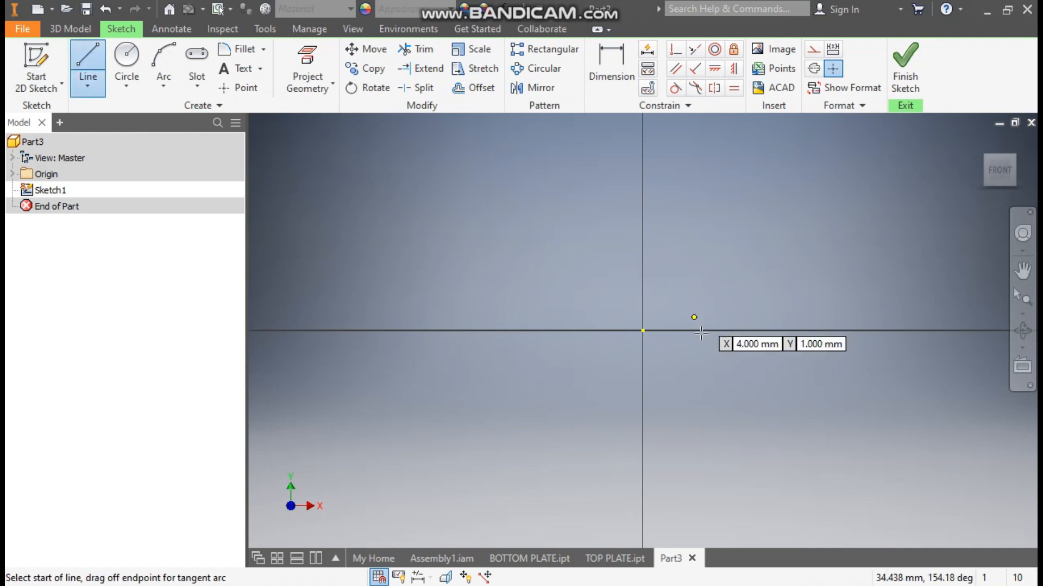
click(642, 330)
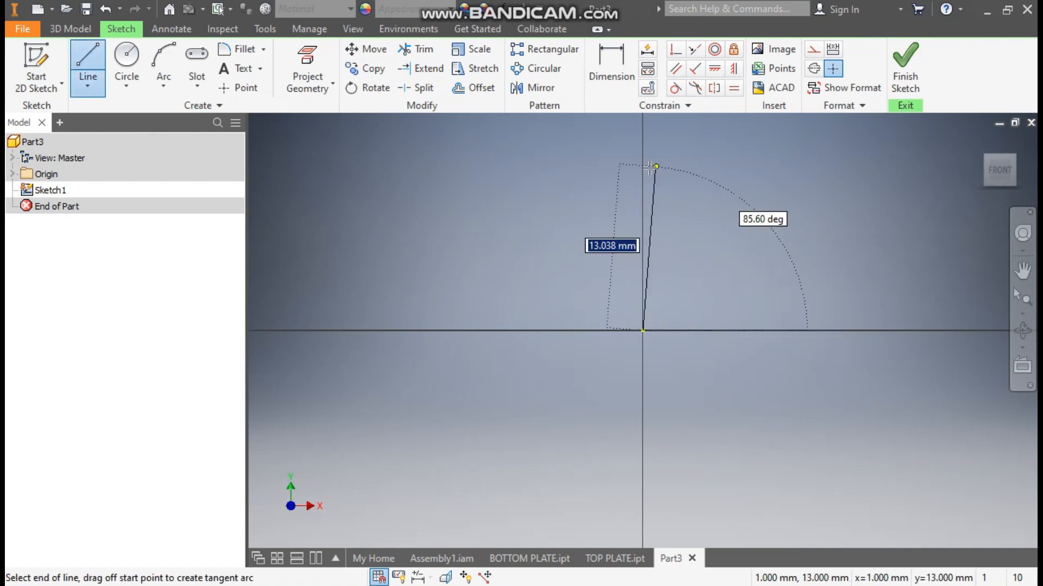
click(642, 168)
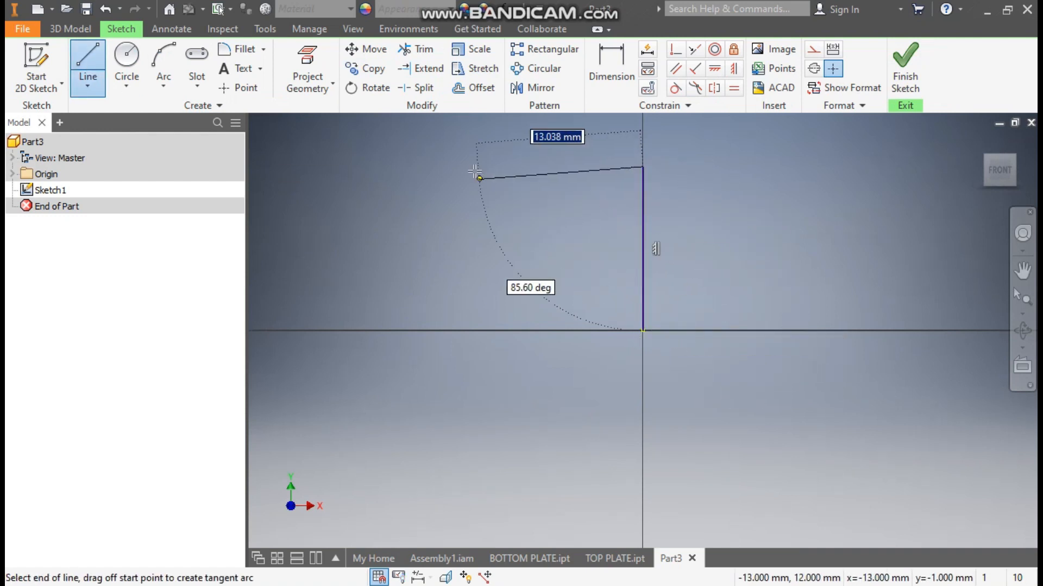
click(492, 165)
click(494, 243)
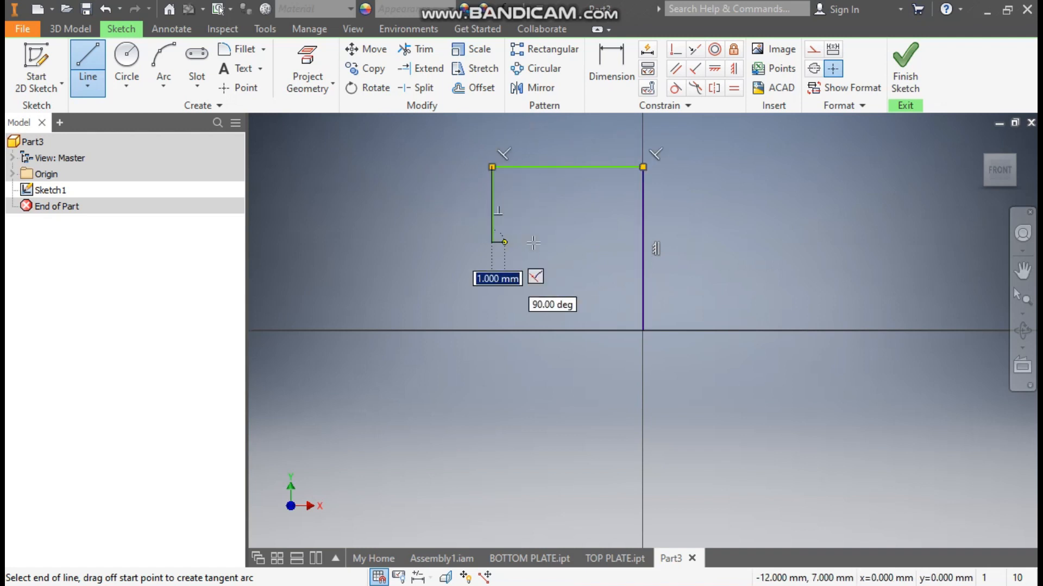
click(561, 242)
click(562, 330)
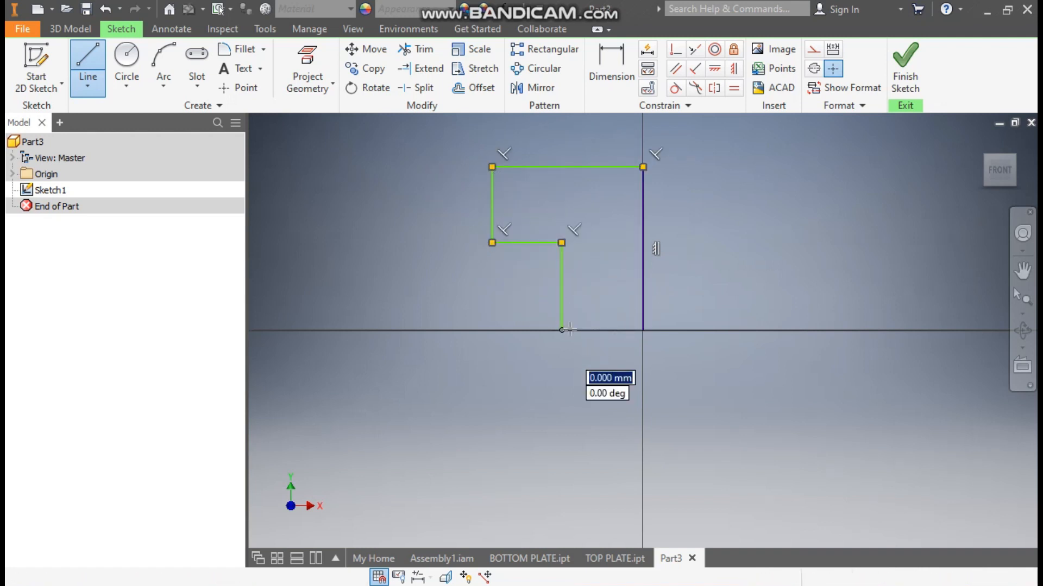
click(642, 331)
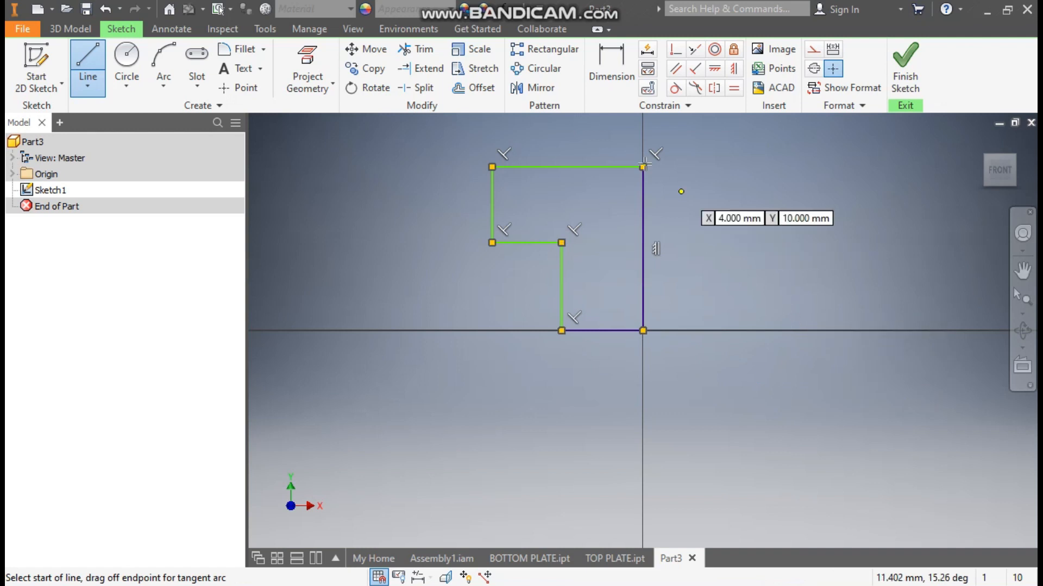
Dimension the profile's full height on the vertical axis as 13 mm and its upper edge as 8.75 mm.
click(619, 76)
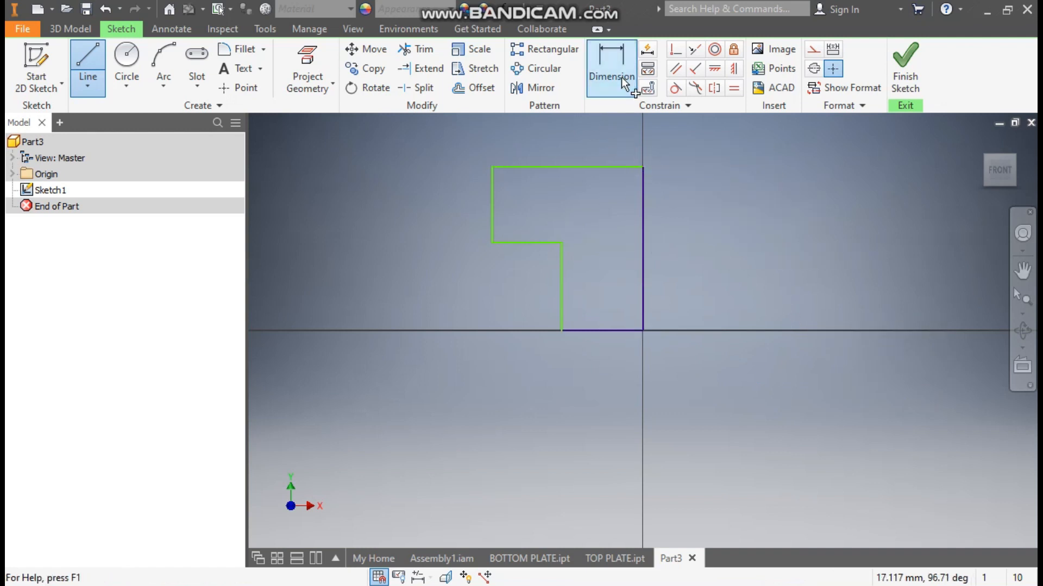
click(643, 220)
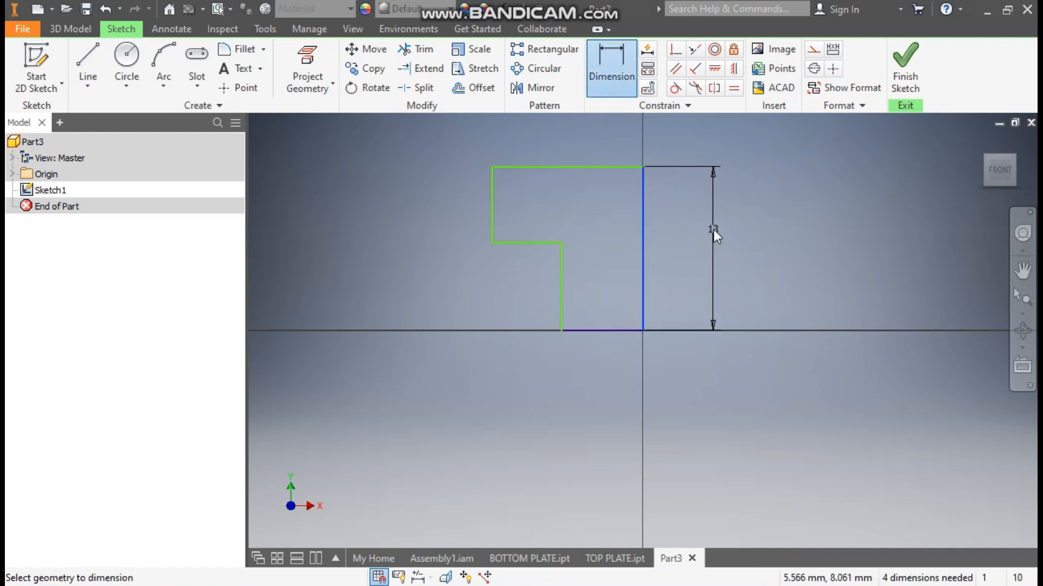
click(713, 230)
text(13)
key(Return)
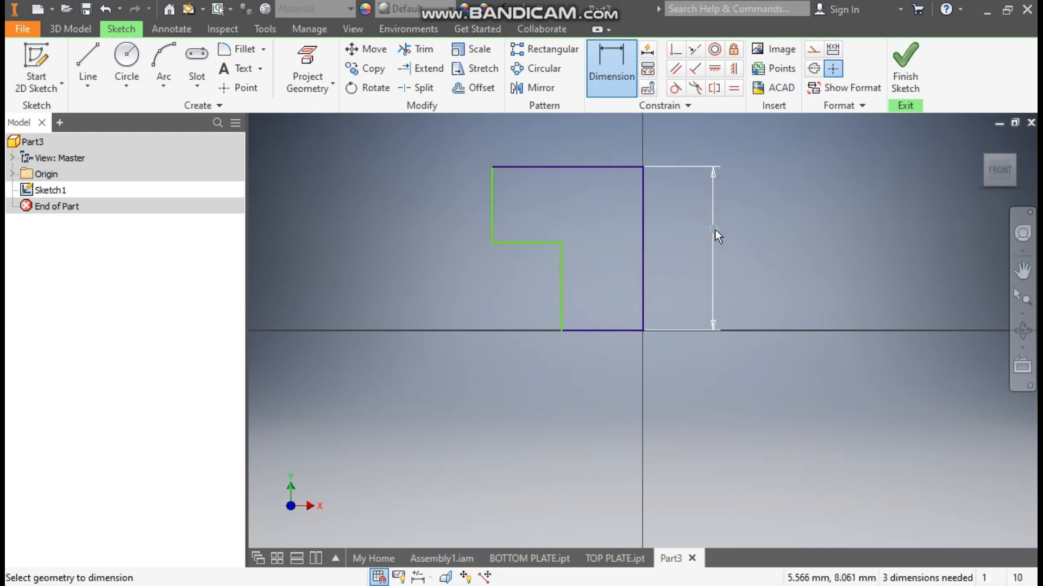
click(578, 167)
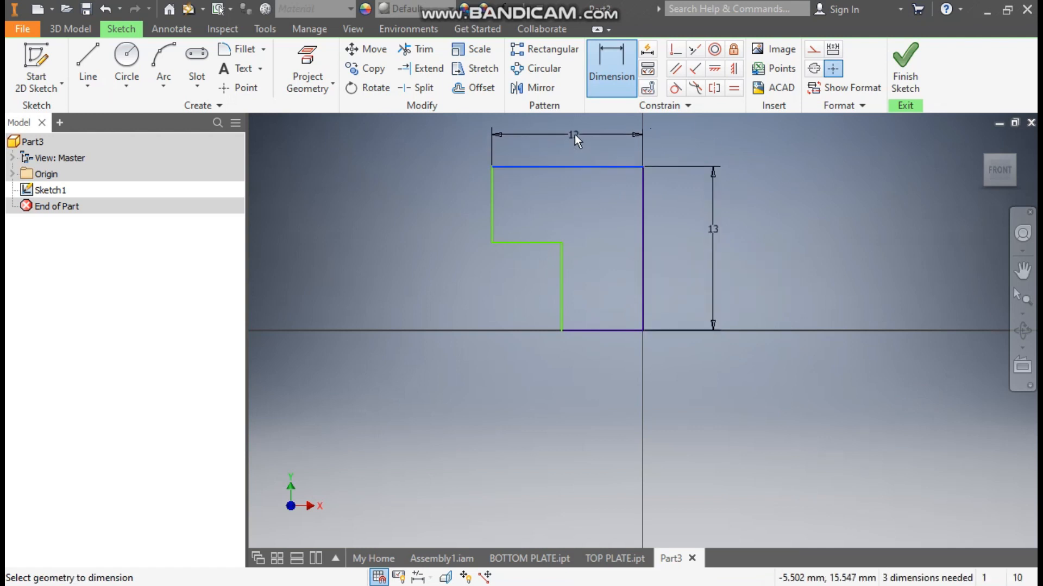
click(574, 133)
text(8.)
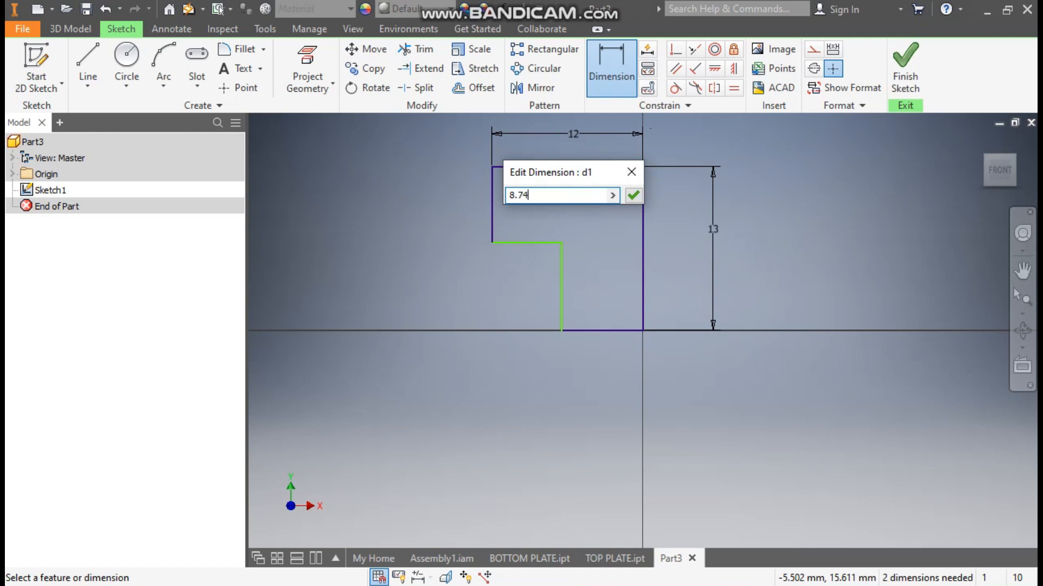
text(75)
key(Return)
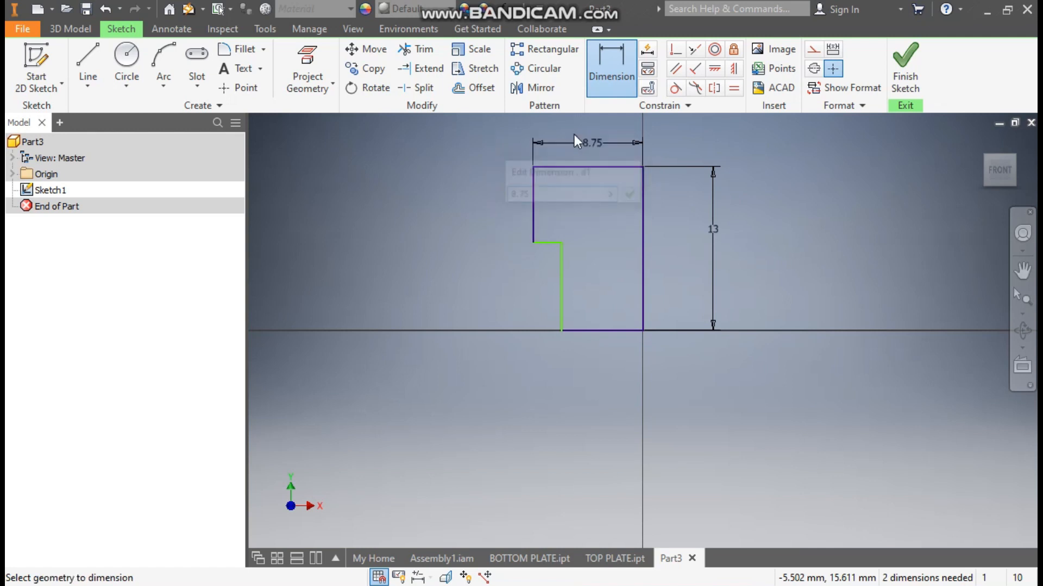
Dimension the profile's lower edge as 6 mm and the vertical edge below the step as 8 mm.
click(604, 333)
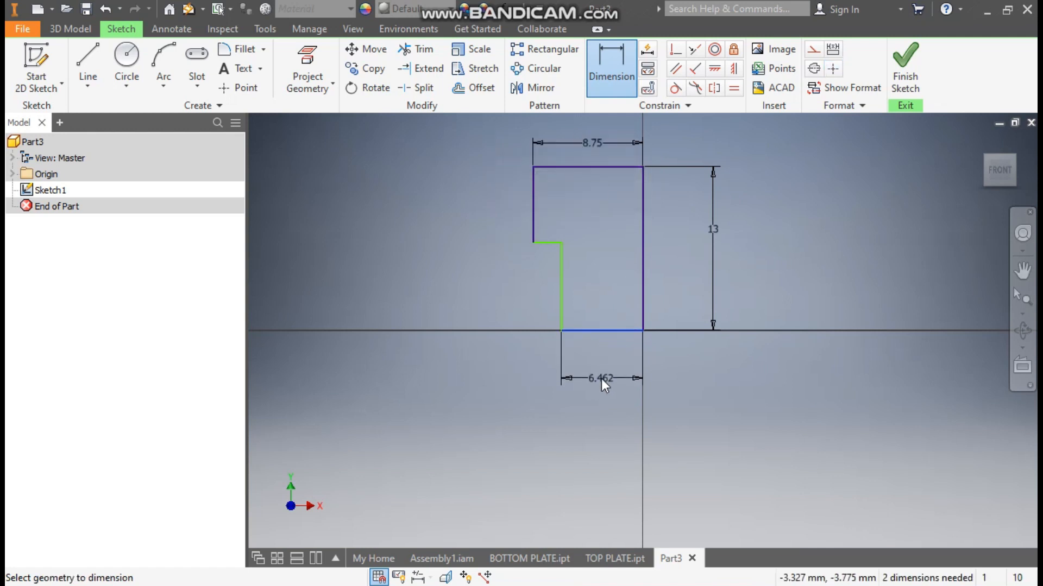
click(601, 379)
text(6)
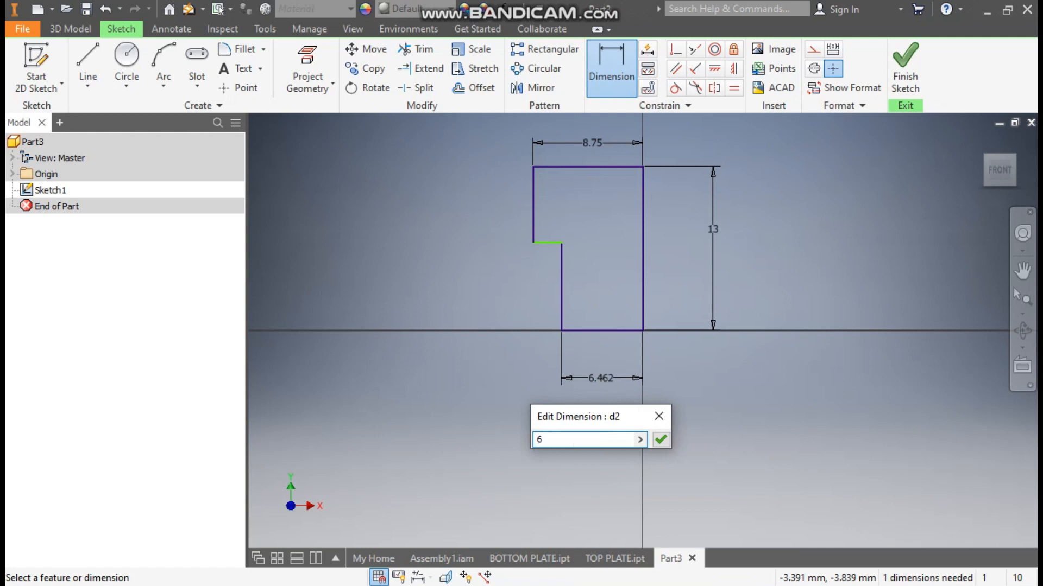
key(Return)
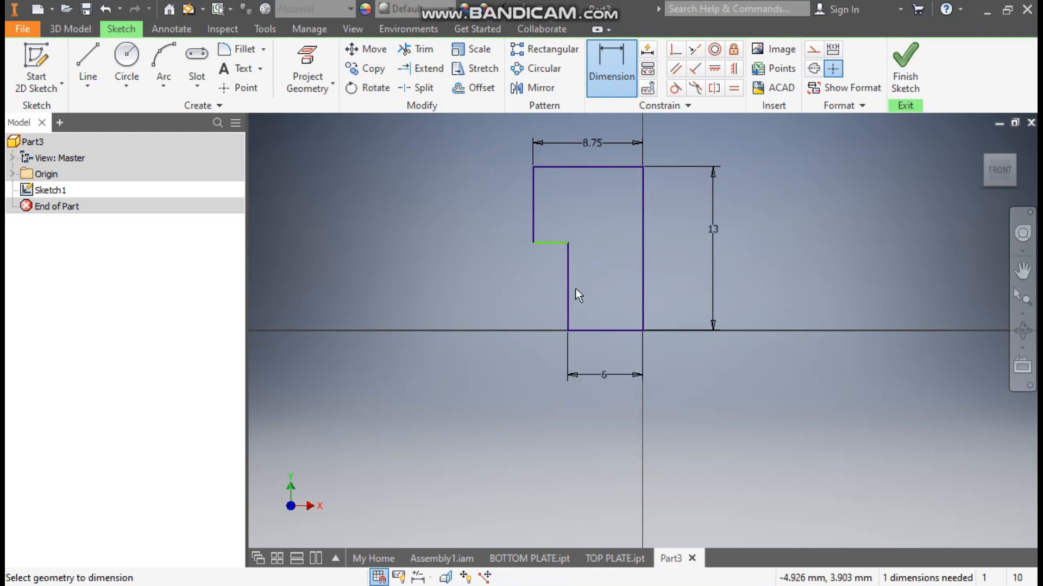
click(567, 309)
click(497, 312)
text(8)
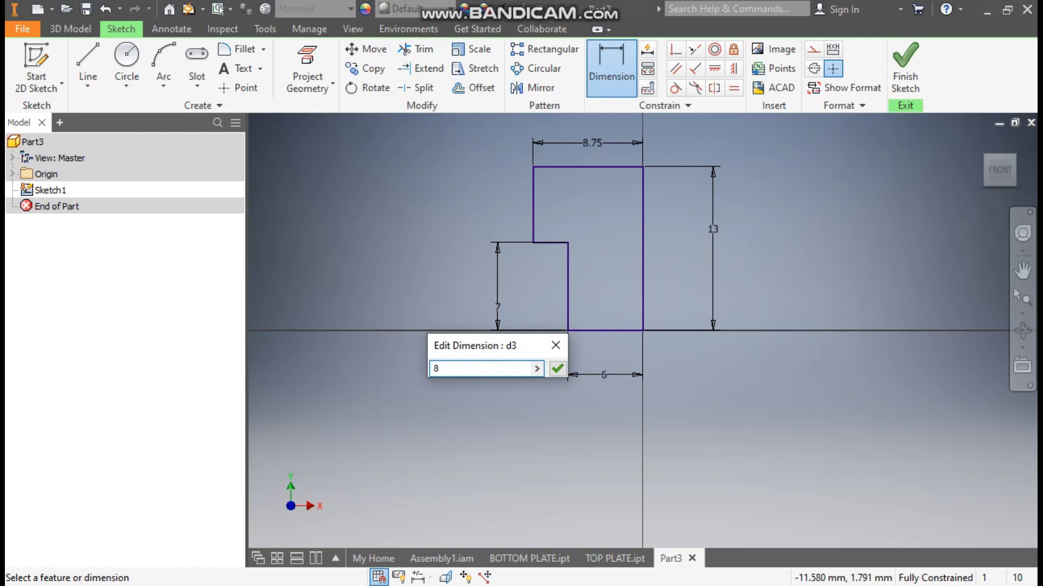
key(Return)
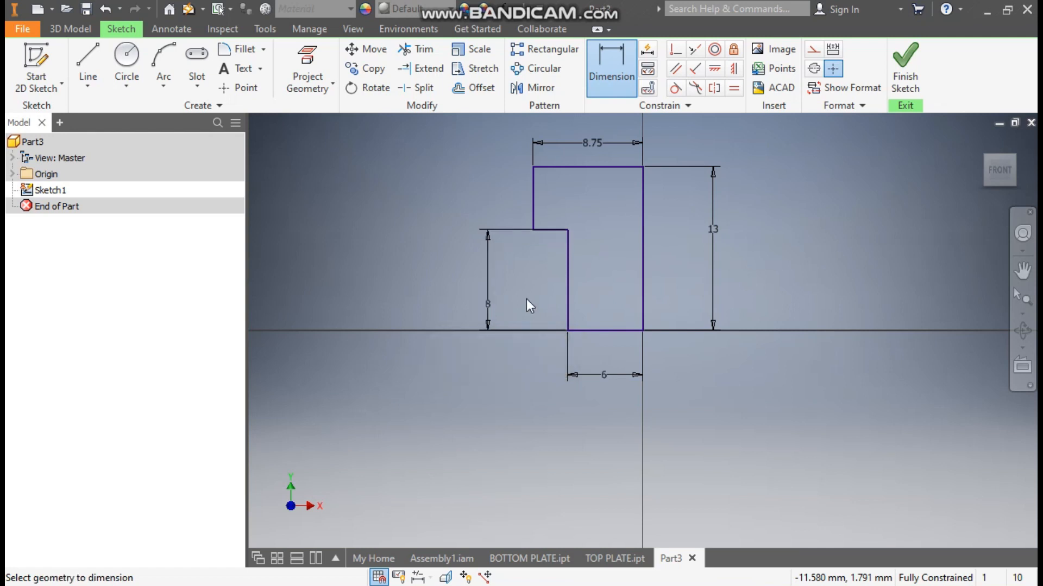
Finish the sketch and revolve the profile a full turn about its 13 mm vertical edge.
click(903, 70)
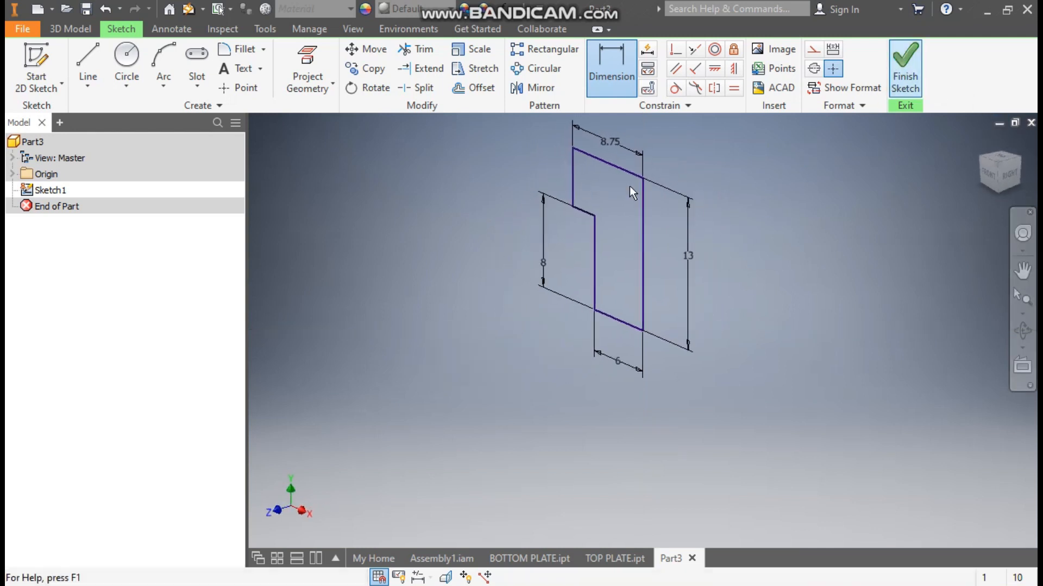
click(128, 68)
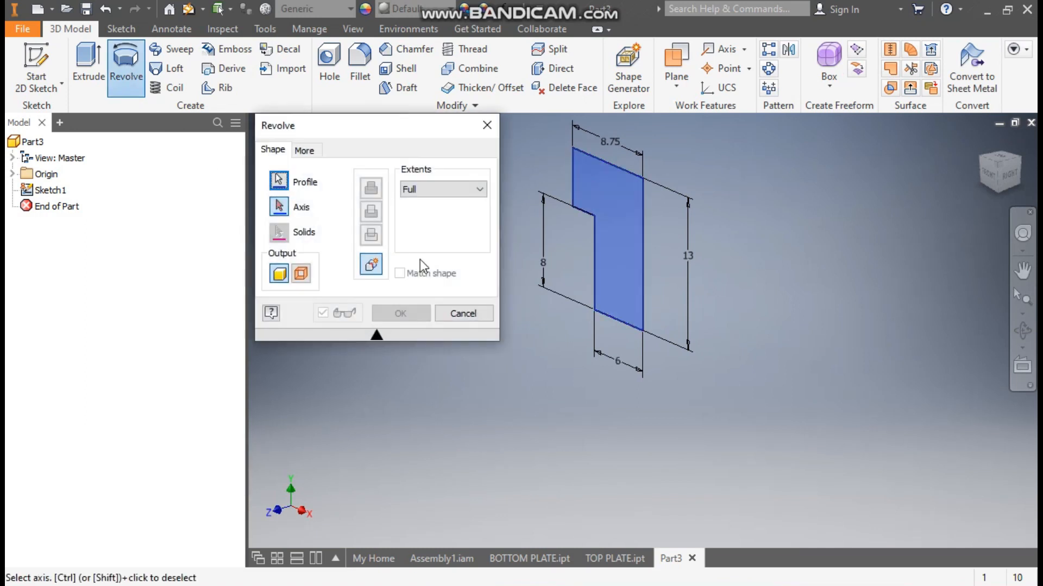
click(647, 223)
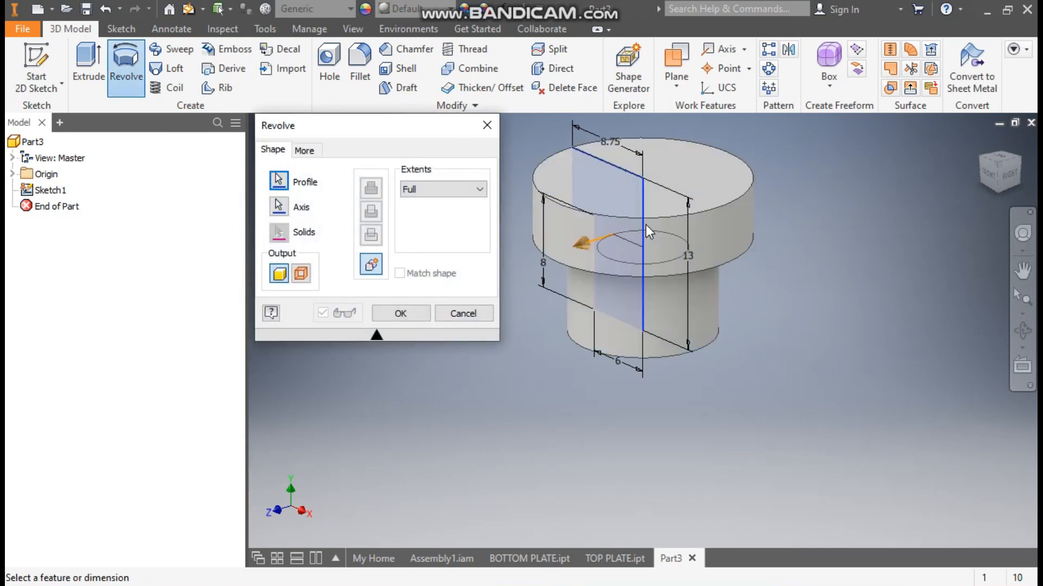
click(421, 313)
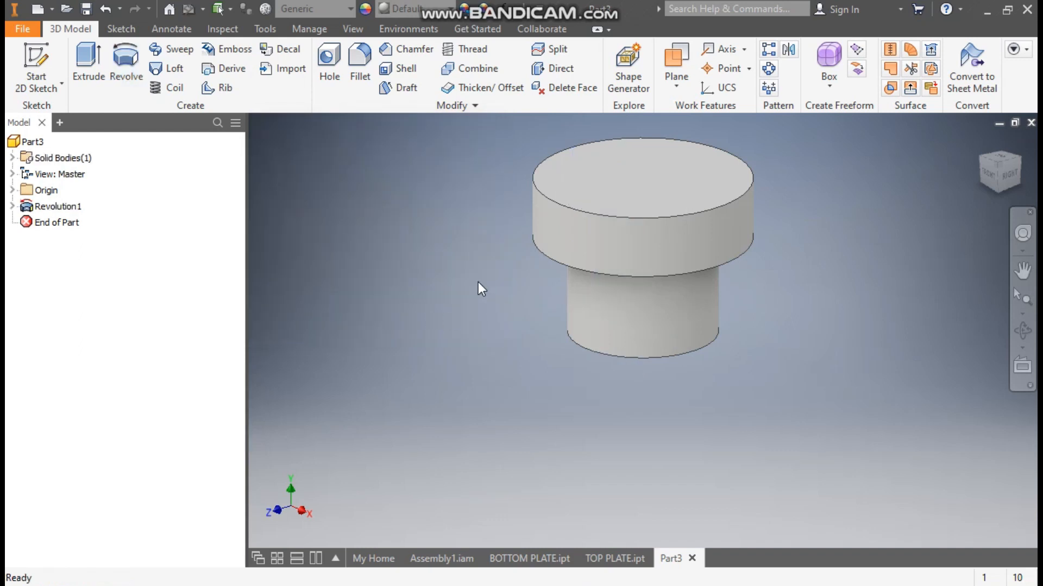
Chamfer the head's upper and lower outer edges and the stem's lower edge by 0.5 mm.
click(566, 206)
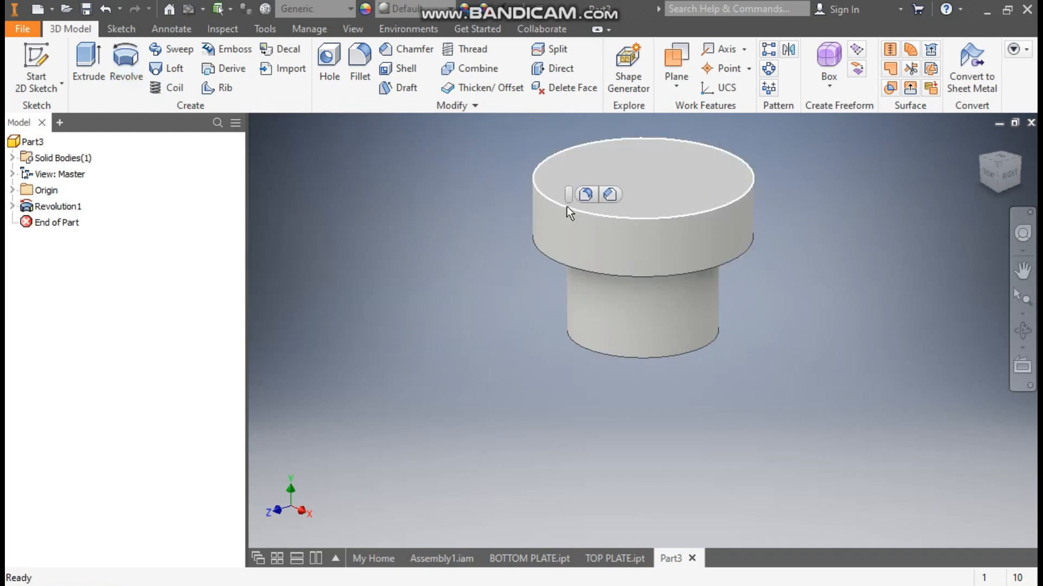
click(612, 190)
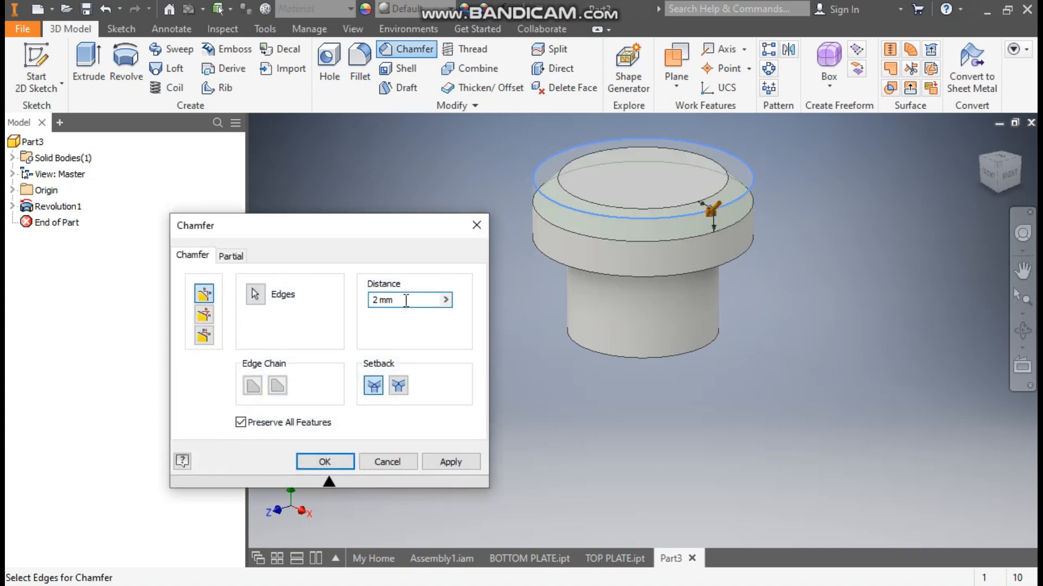
text(0.5)
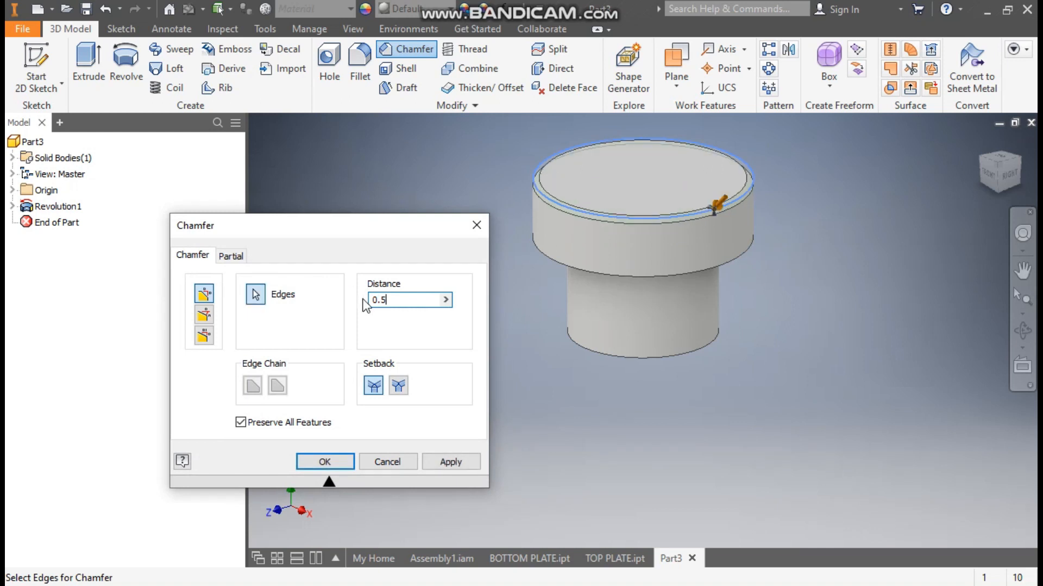
click(611, 277)
click(649, 360)
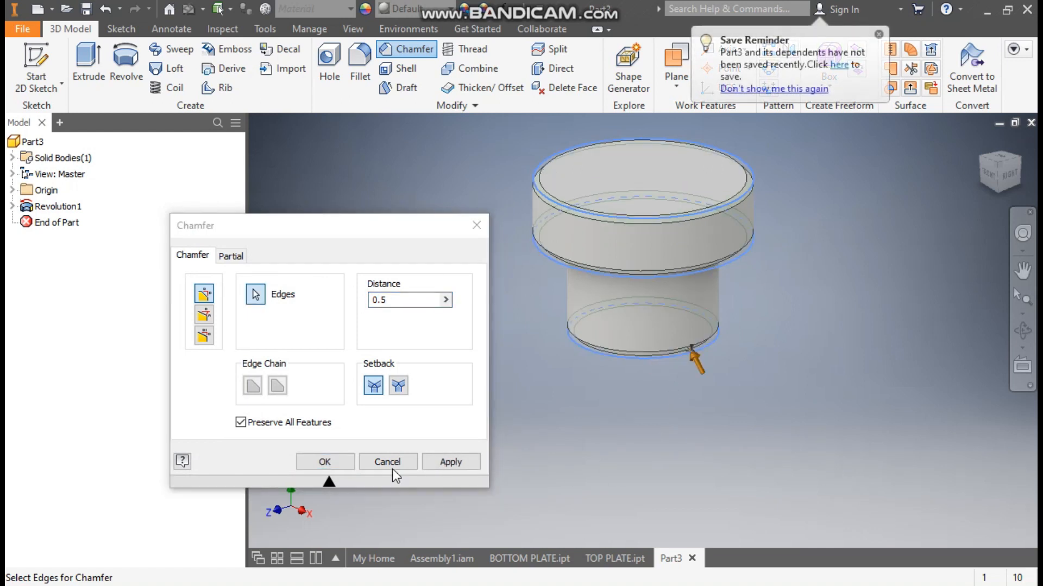
click(325, 461)
Start a sketch on the head's top face and draw a 5 mm diameter circle centred on the origin.
key(F2)
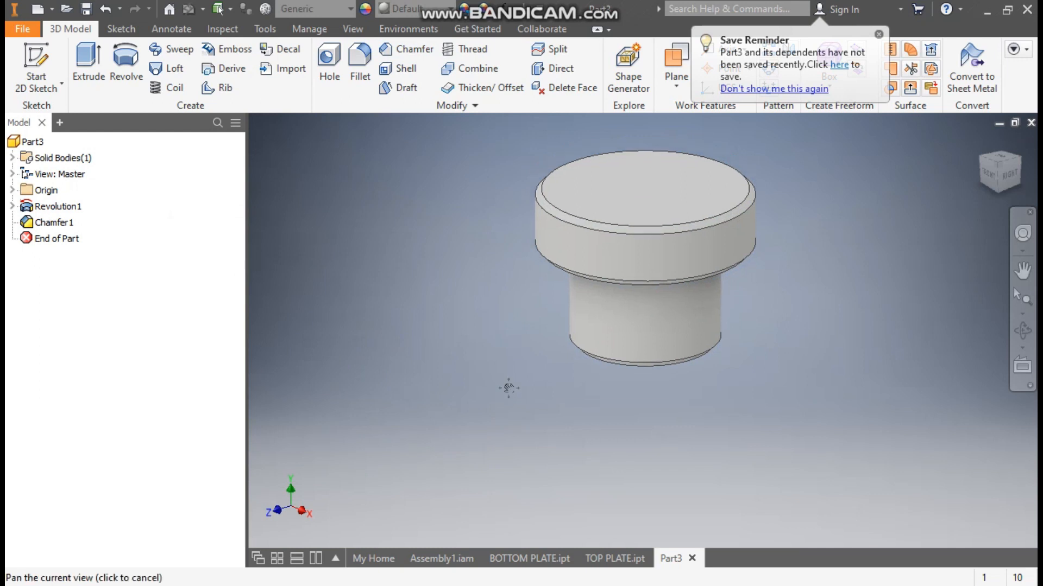
drag(509, 388, 509, 415)
click(879, 35)
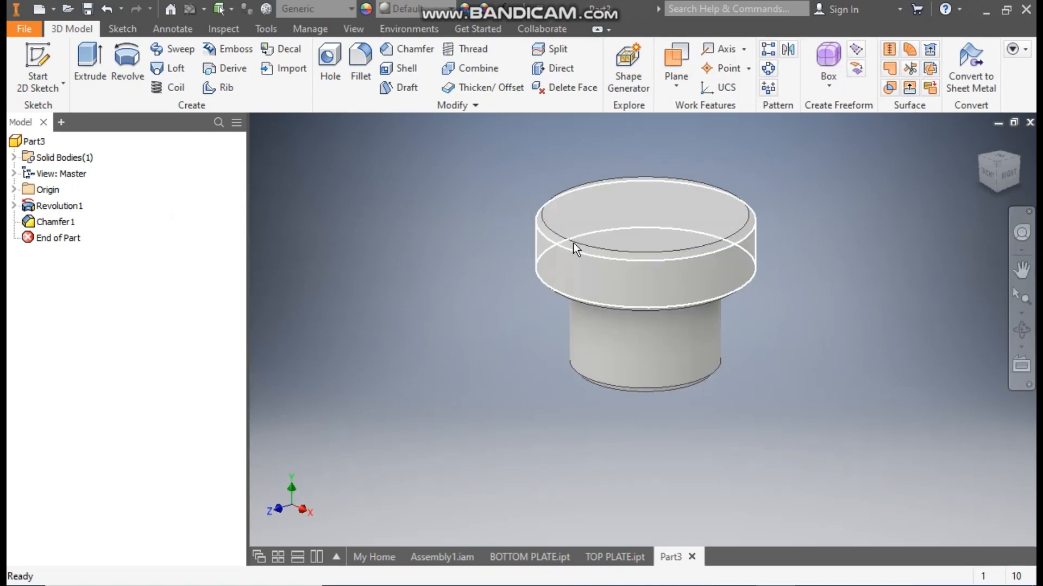
click(619, 213)
click(736, 200)
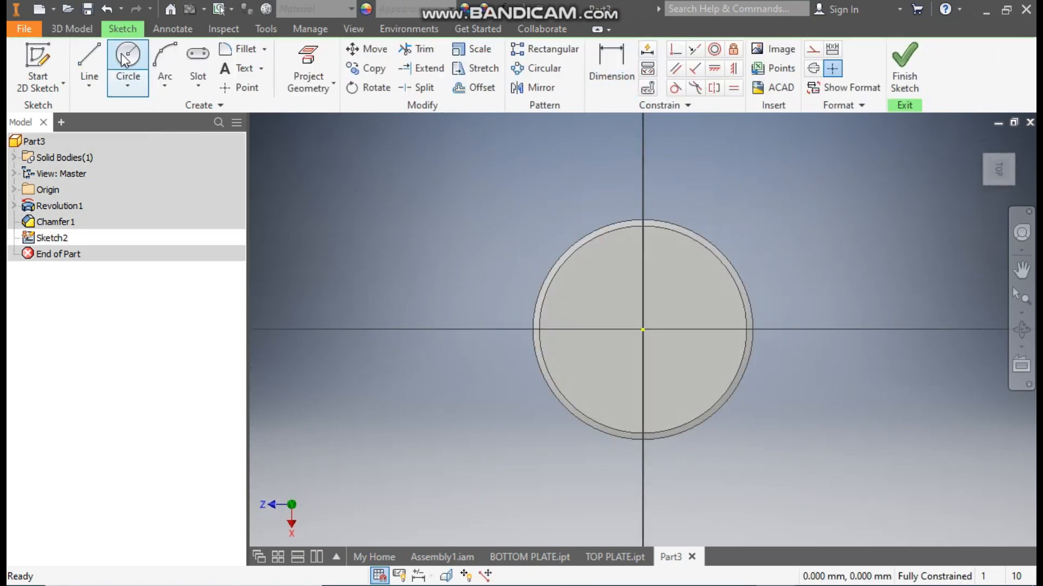
click(127, 58)
click(643, 330)
text(5)
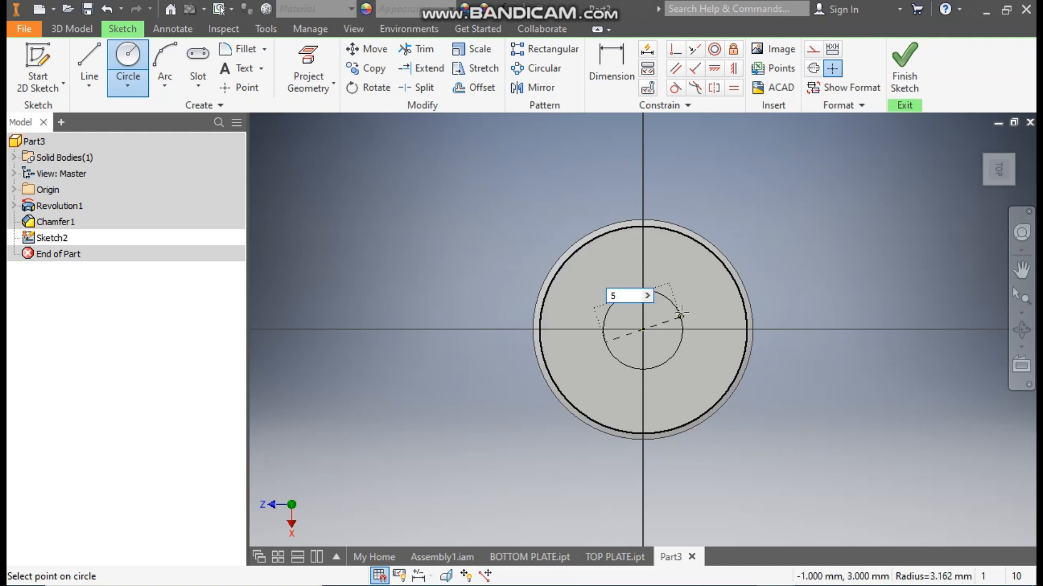
key(Return)
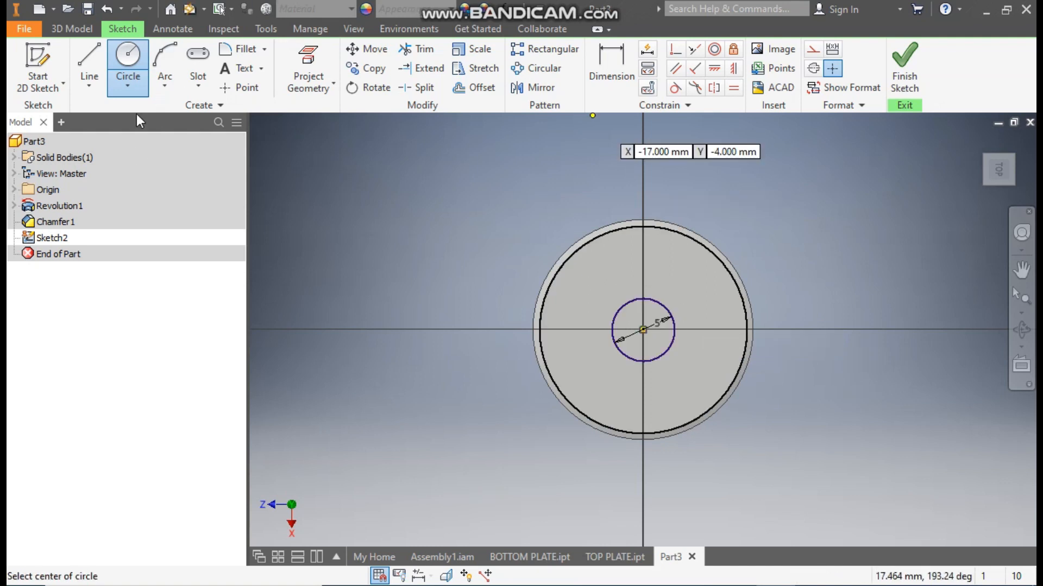
Extrude the 5 mm circle as a 10 mm deep cut downward into the part from the head's top face.
click(72, 29)
click(90, 60)
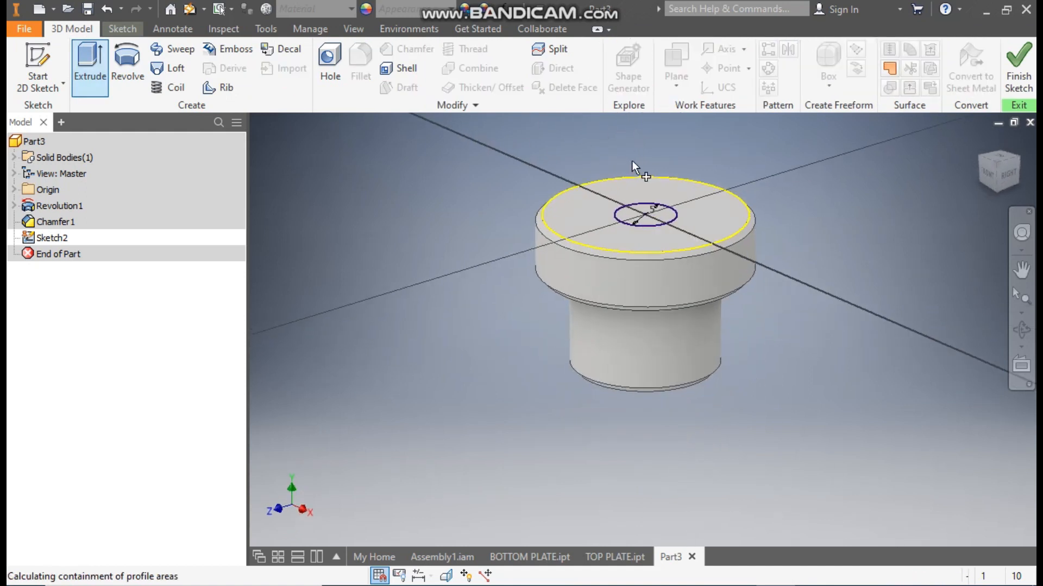
click(644, 215)
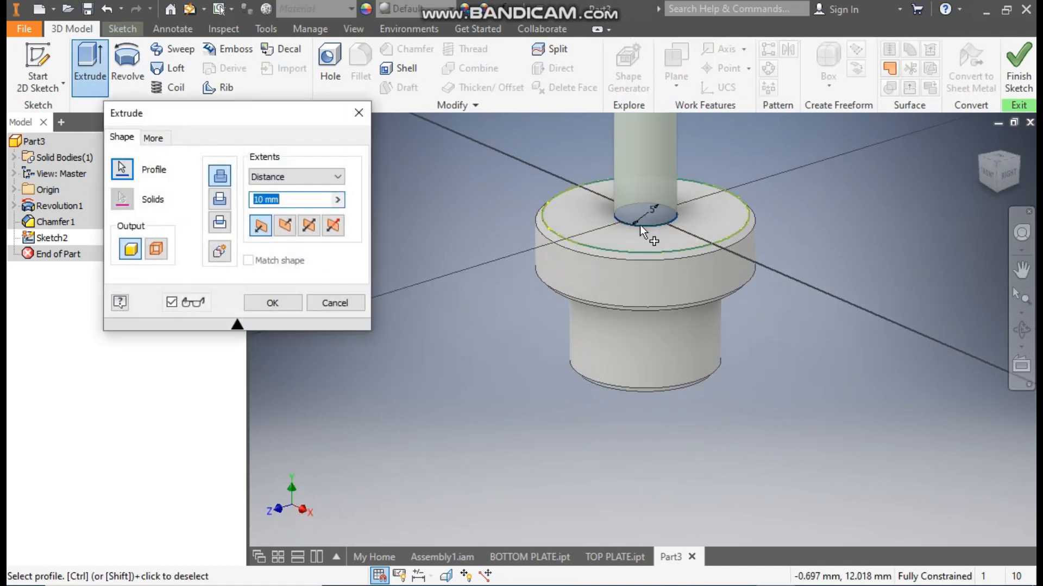
scroll(579, 272, up, 3)
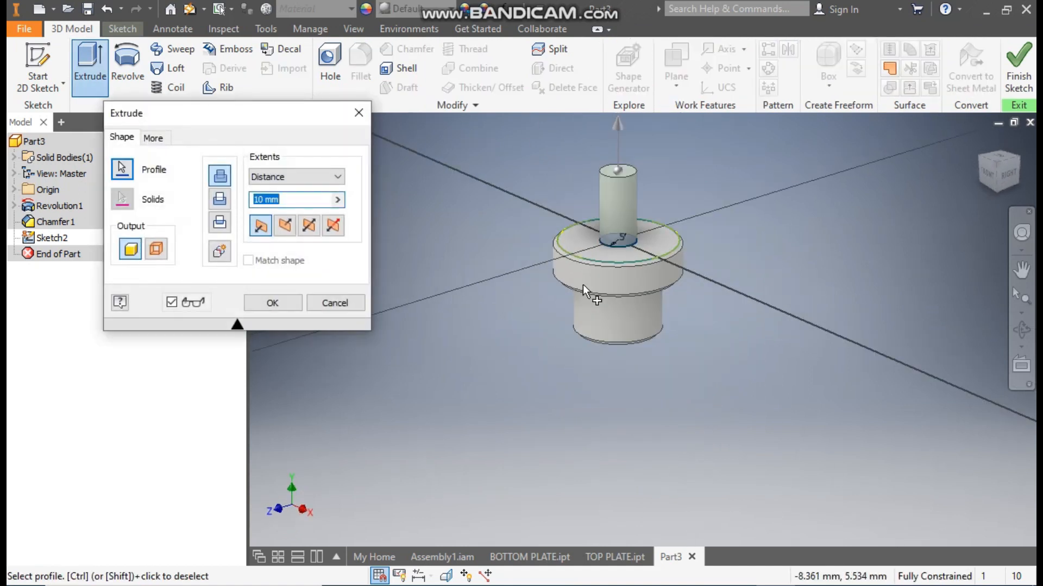
click(221, 198)
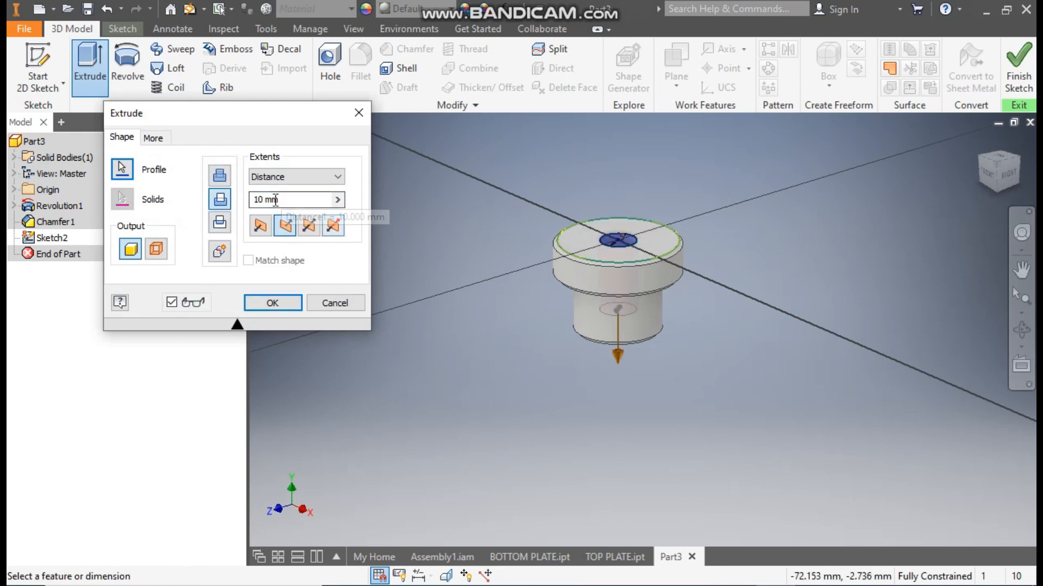
click(285, 304)
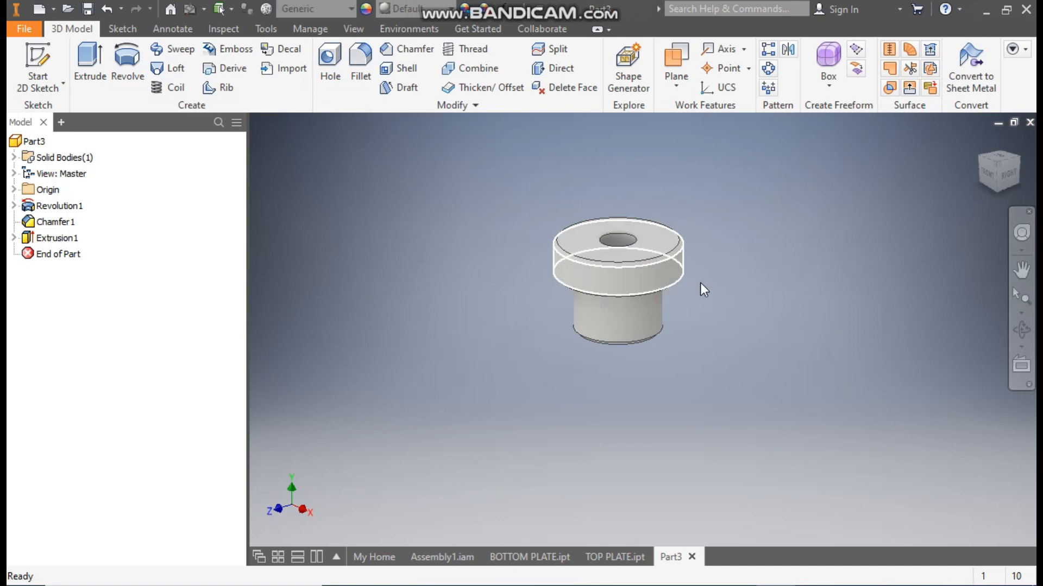
Apply the Light Red appearance from the Inventor Material Library to the whole part.
mouse_move(752, 286)
shift+middle_down()
mouse_move(773, 311)
mouse_move(741, 320)
mouse_move(759, 300)
mouse_move(759, 266)
mouse_move(738, 274)
shift+middle_up()
scroll(668, 248, down, 3)
scroll(667, 248, down, 3)
scroll(668, 249, up, 2)
middle_drag(668, 249, 708, 254)
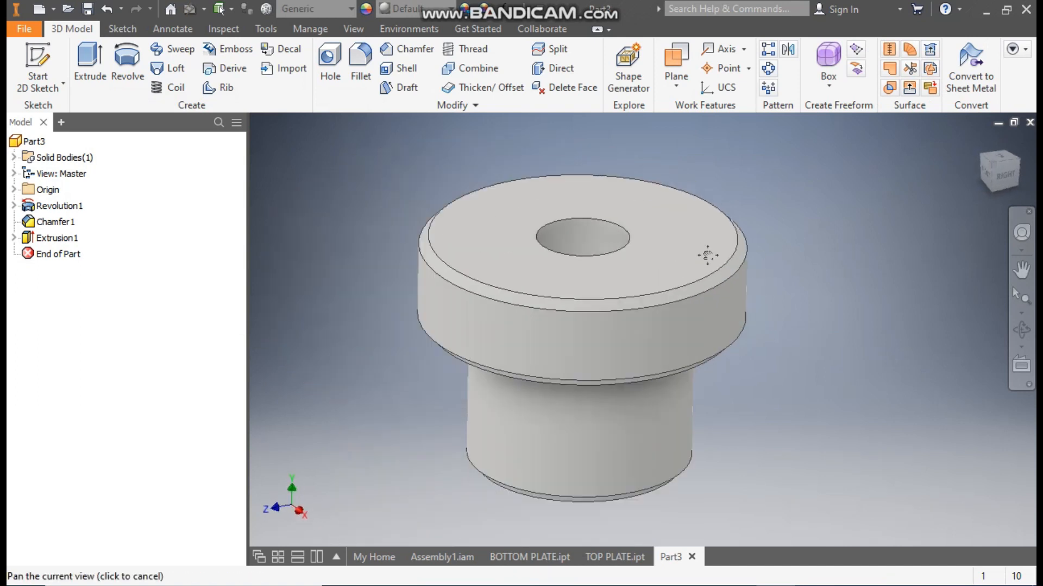
scroll(709, 253, up, 1)
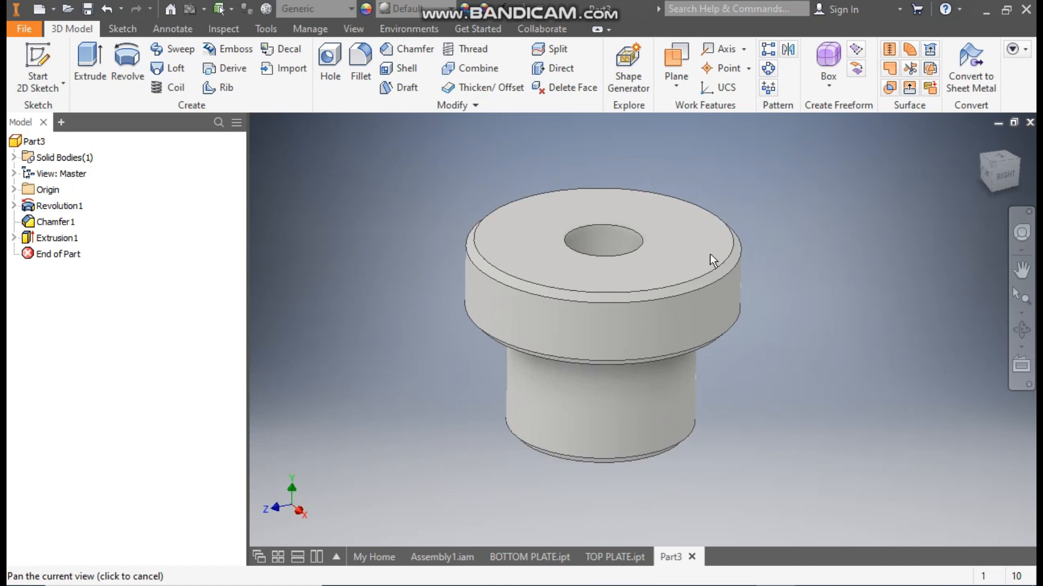
click(417, 10)
scroll(449, 287, up, 6)
scroll(448, 287, down, 16)
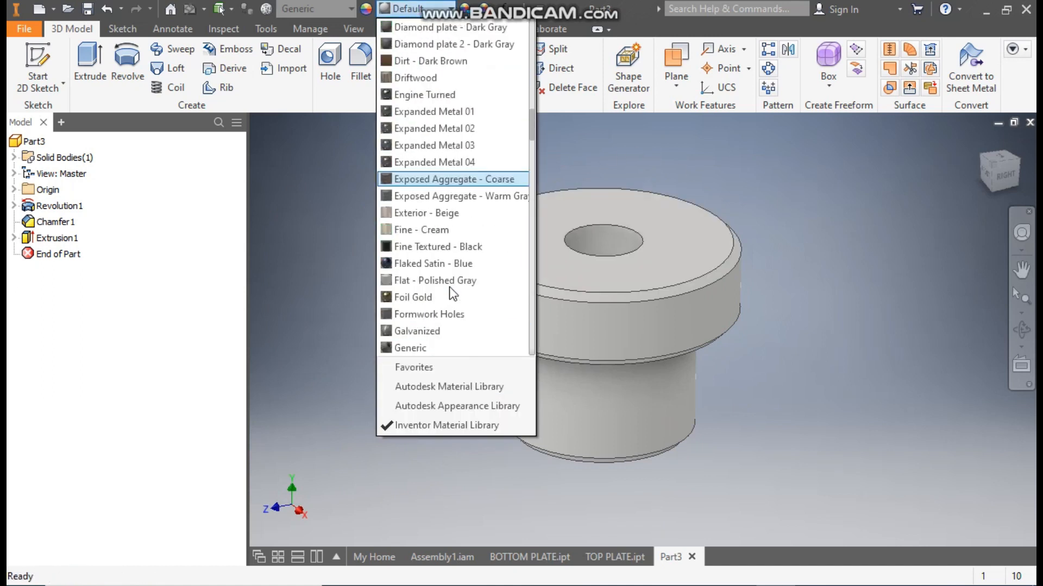
click(431, 213)
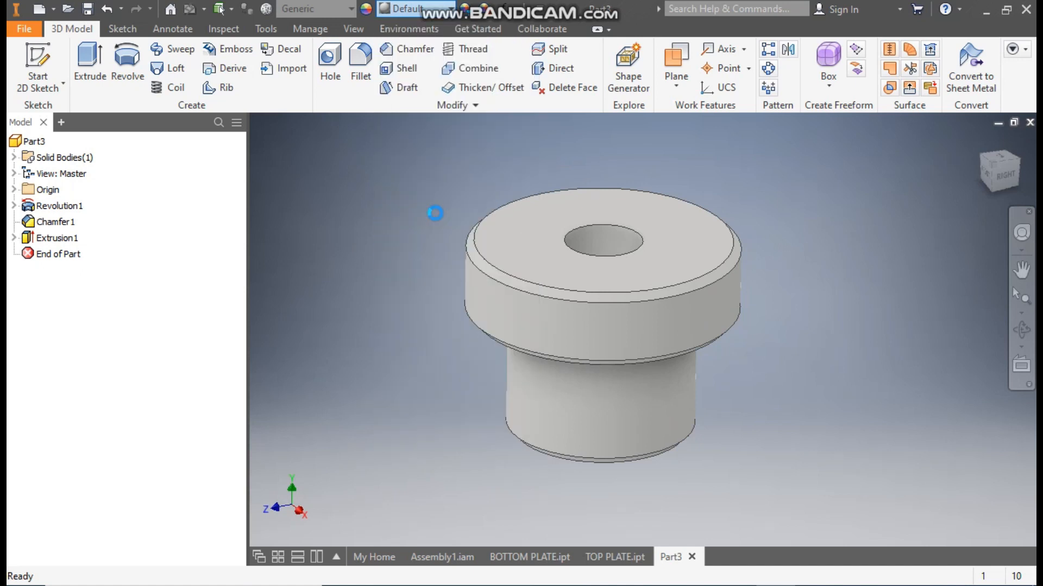
Save the part as PIN in the ASSY folder.
click(87, 9)
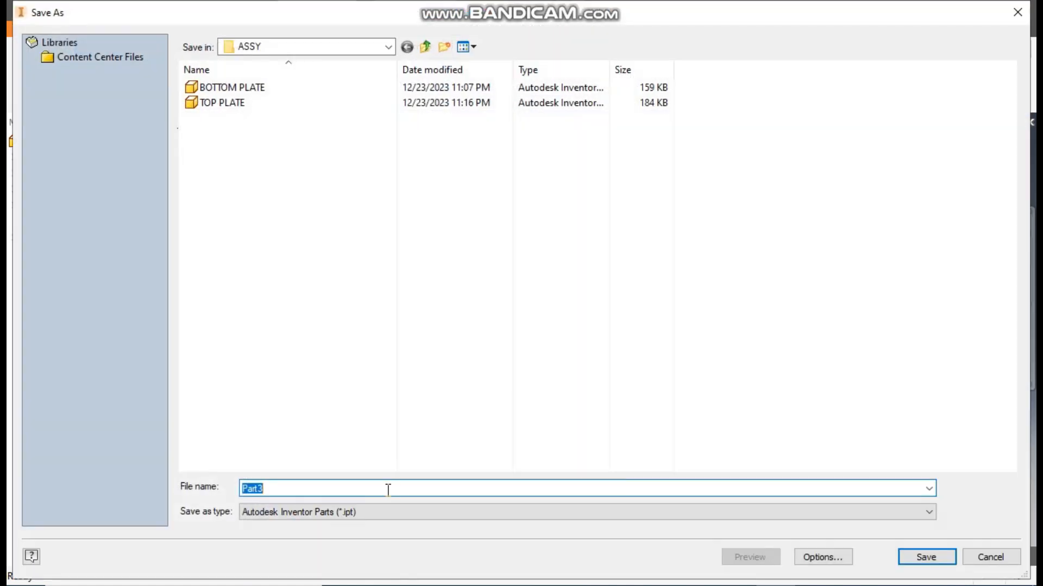
text(PIN)
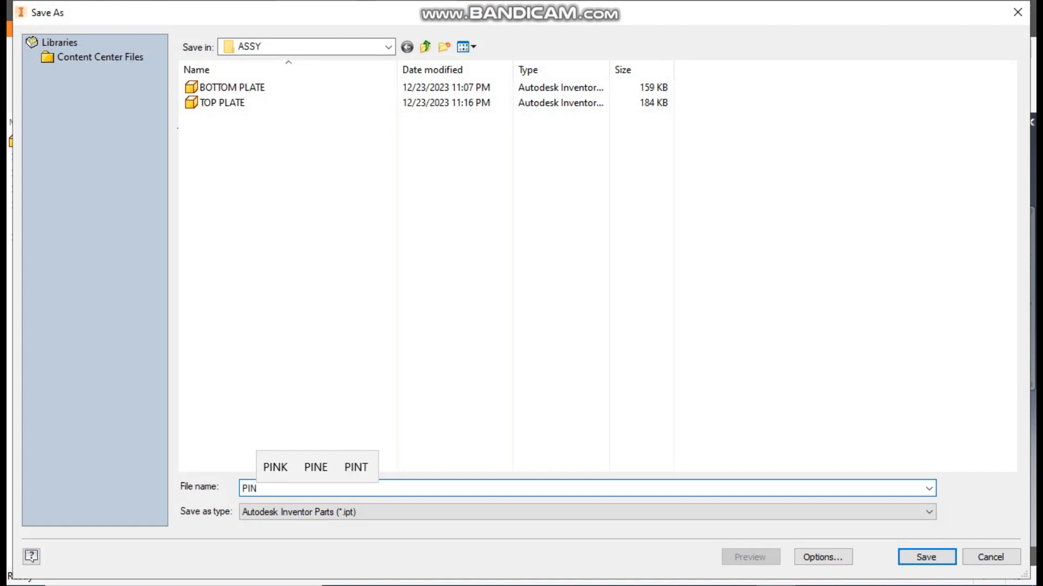
click(925, 557)
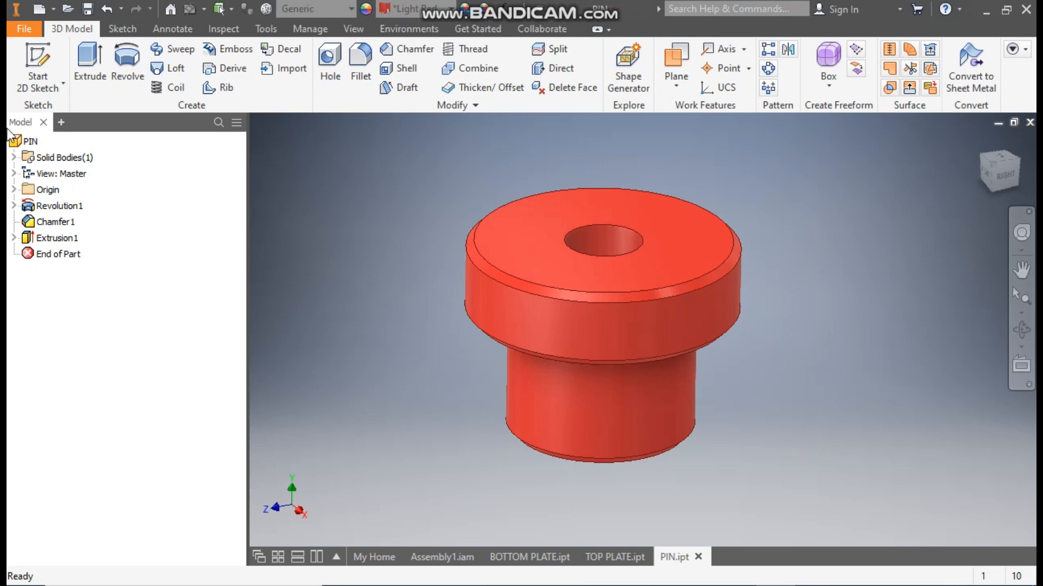
Create a new metric Standard (mm).ipt part and start a sketch on the XZ plane, turning the top view so X runs horizontally.
click(41, 10)
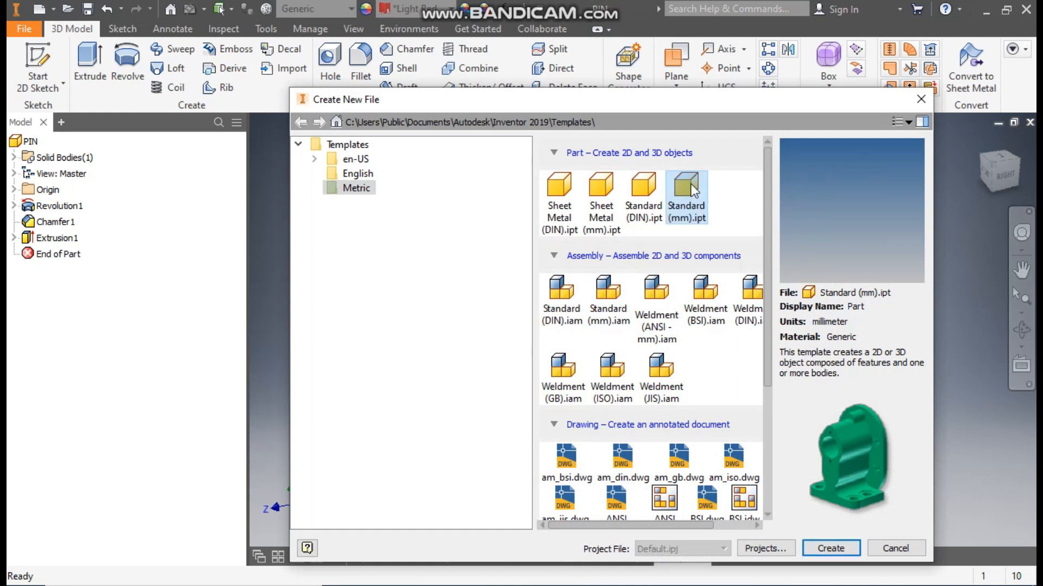
click(831, 549)
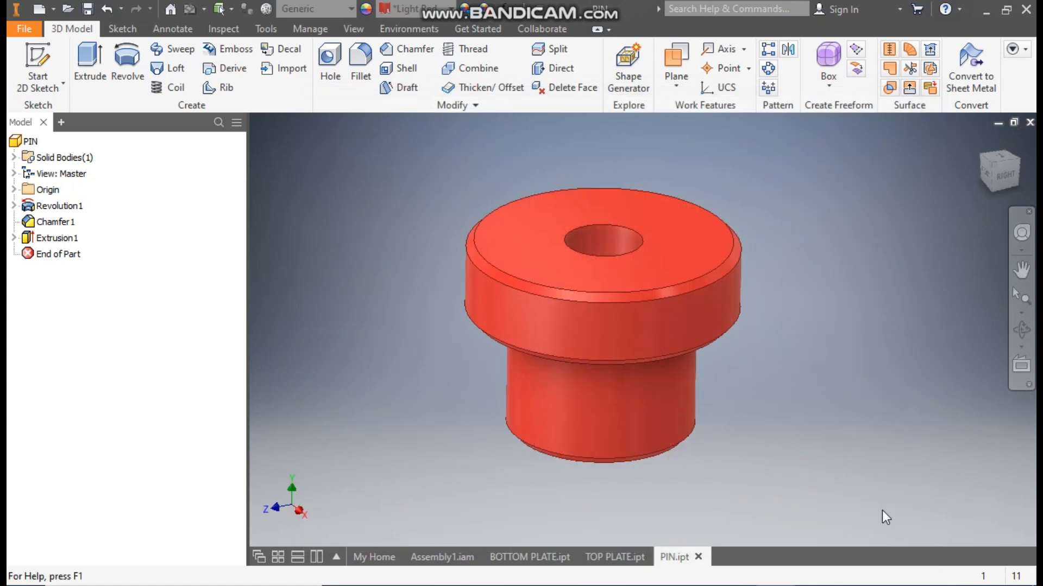
click(44, 60)
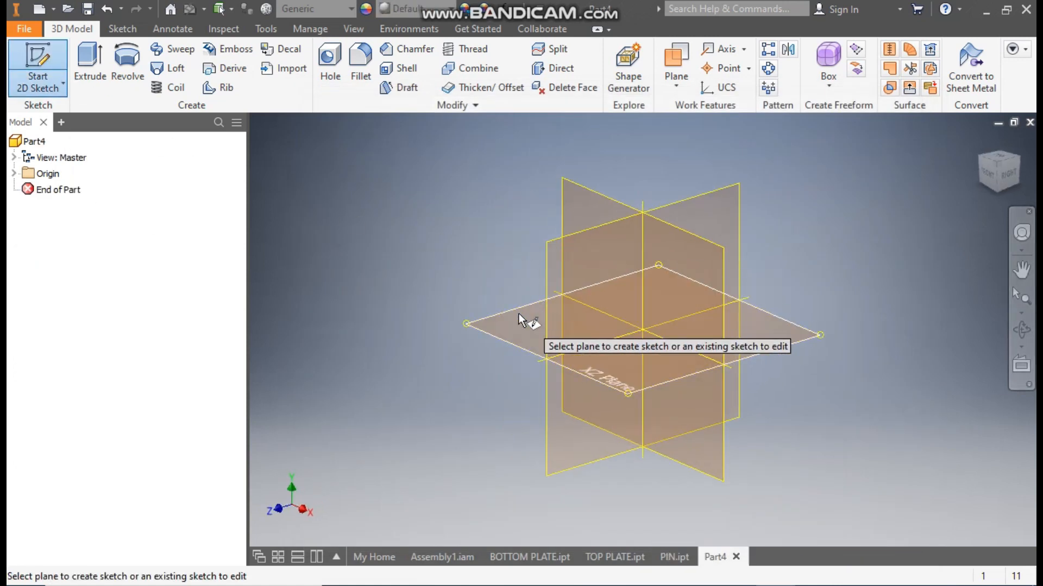
click(519, 314)
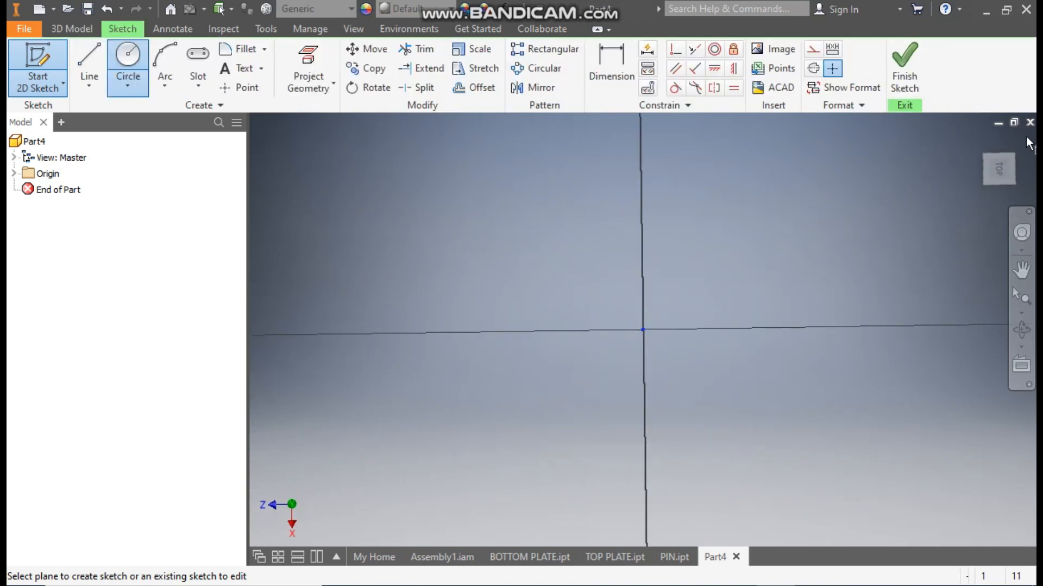
click(1012, 136)
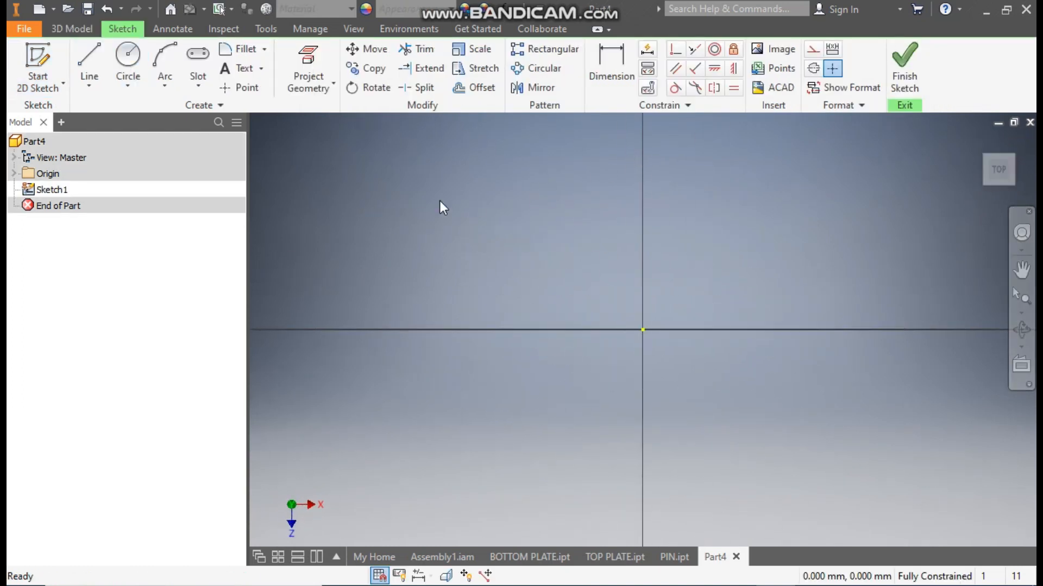
Draw a 14.5 mm diameter circle centred on the origin and finish the sketch.
click(128, 57)
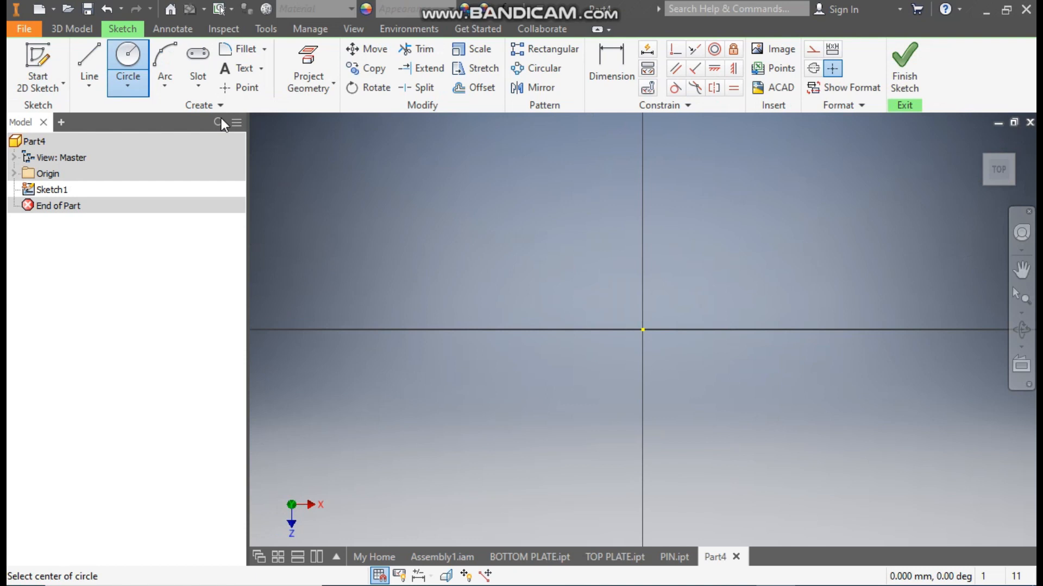
click(643, 330)
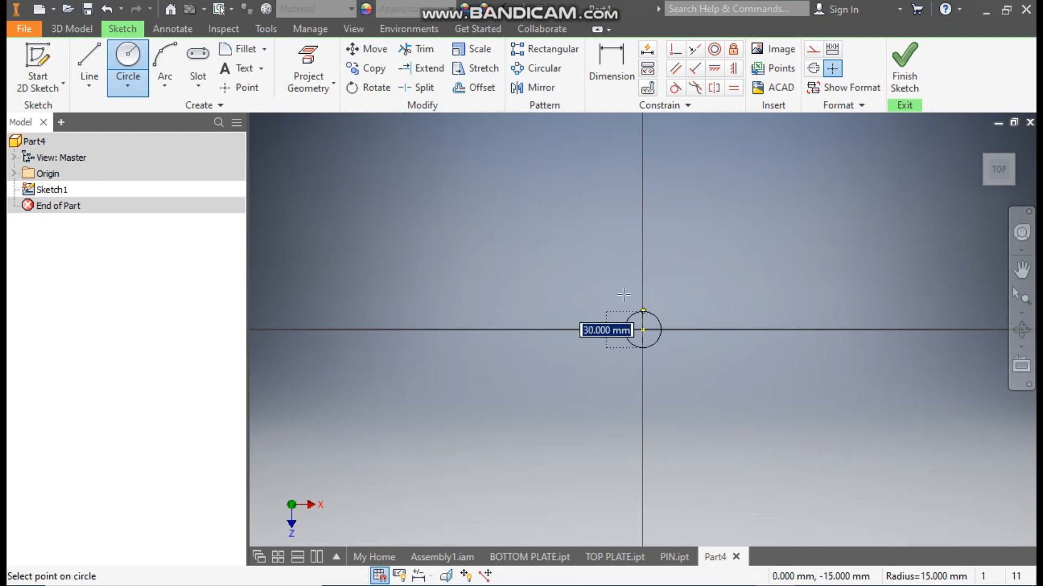
text(24)
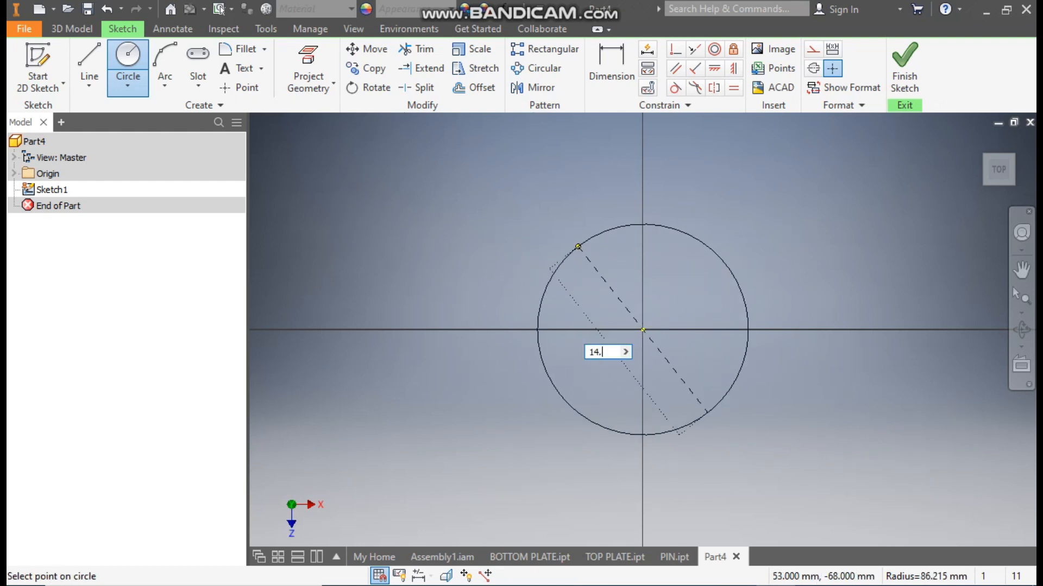
key(Return)
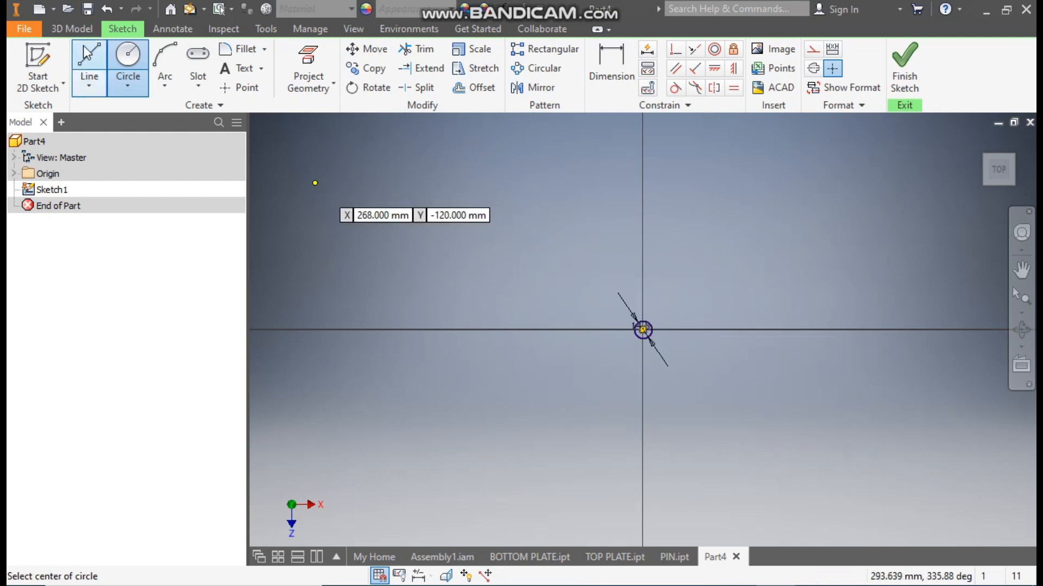
click(904, 63)
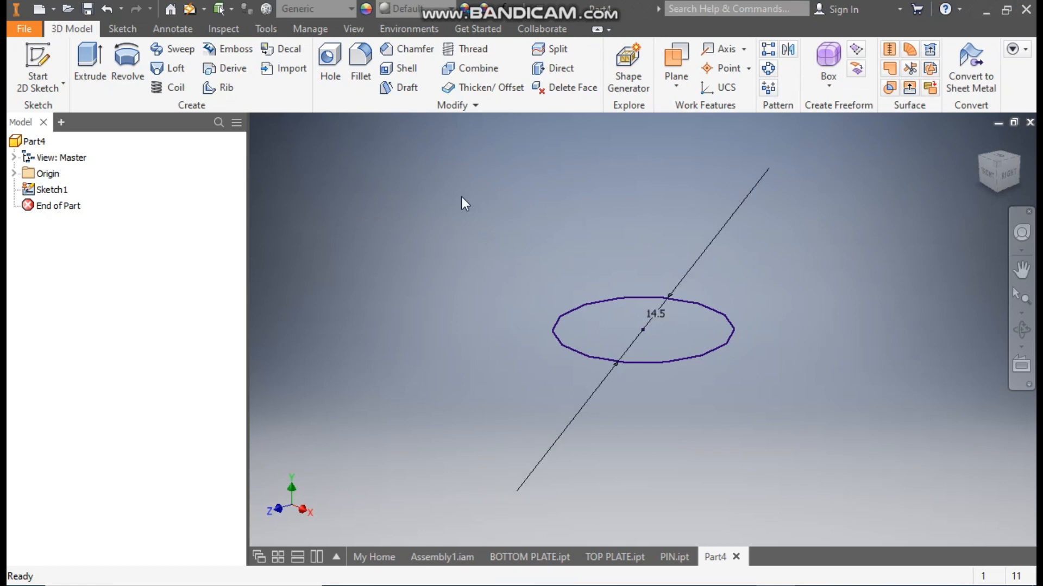
Start a 3D sketch and define a helical curve's axis from the circle's centre upward along the Y axis.
click(41, 85)
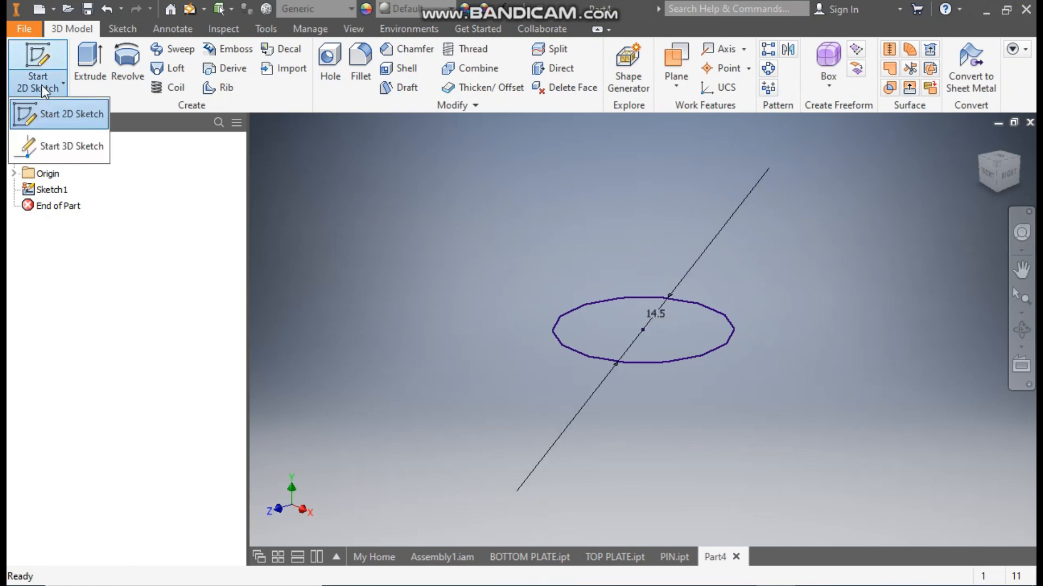
click(76, 147)
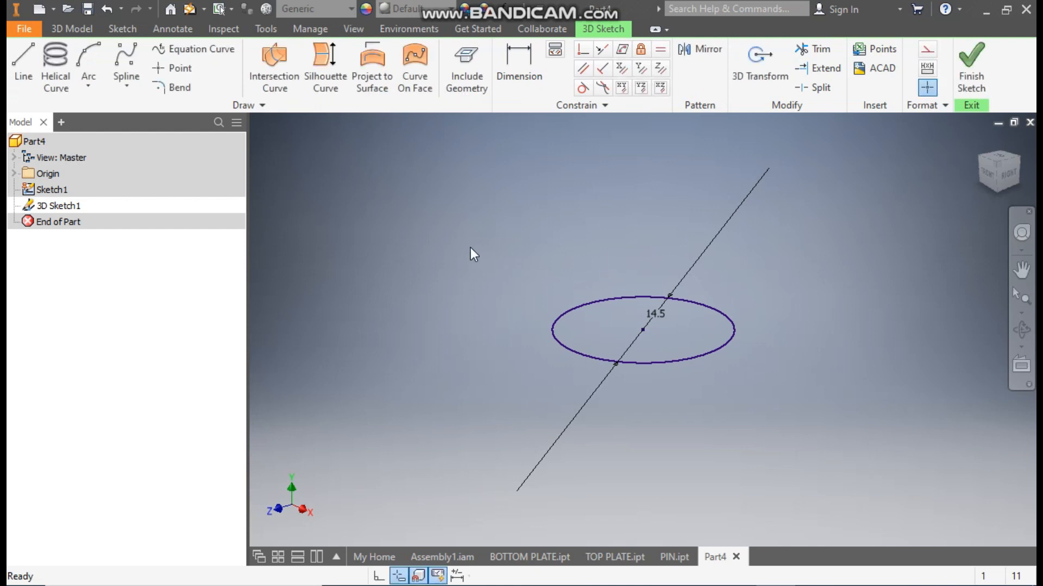
click(56, 56)
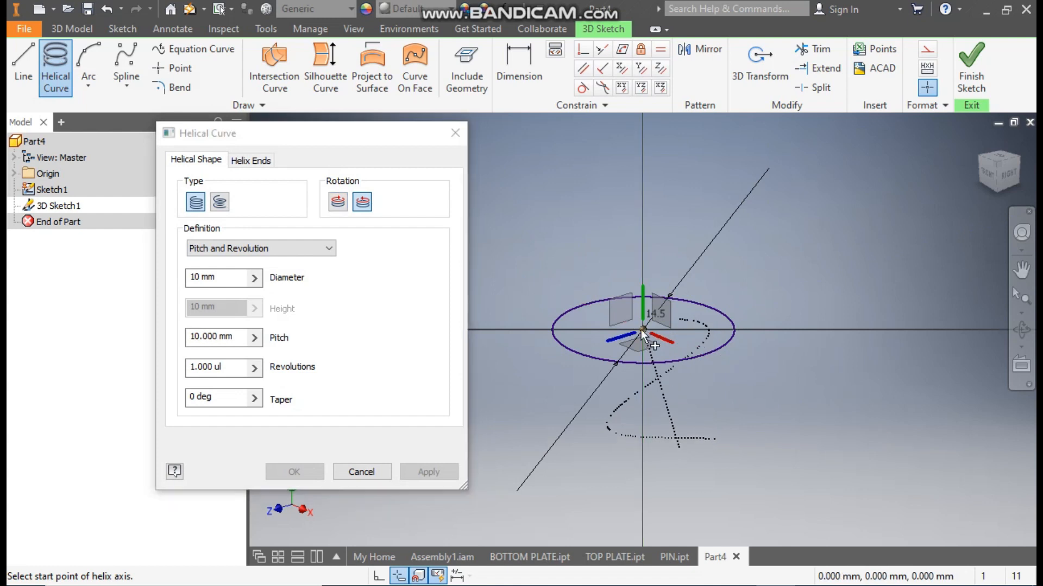
click(643, 331)
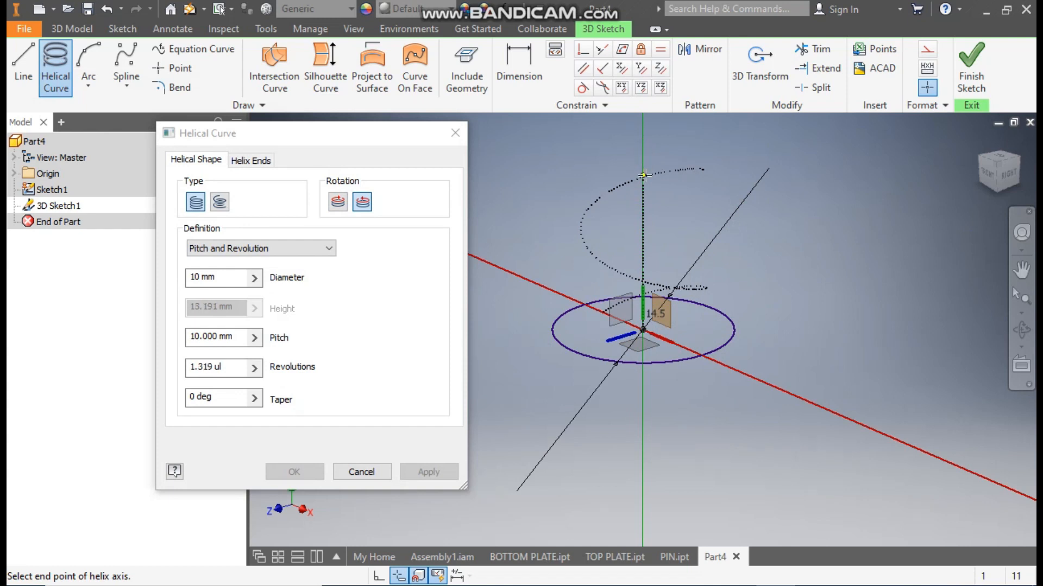
click(643, 145)
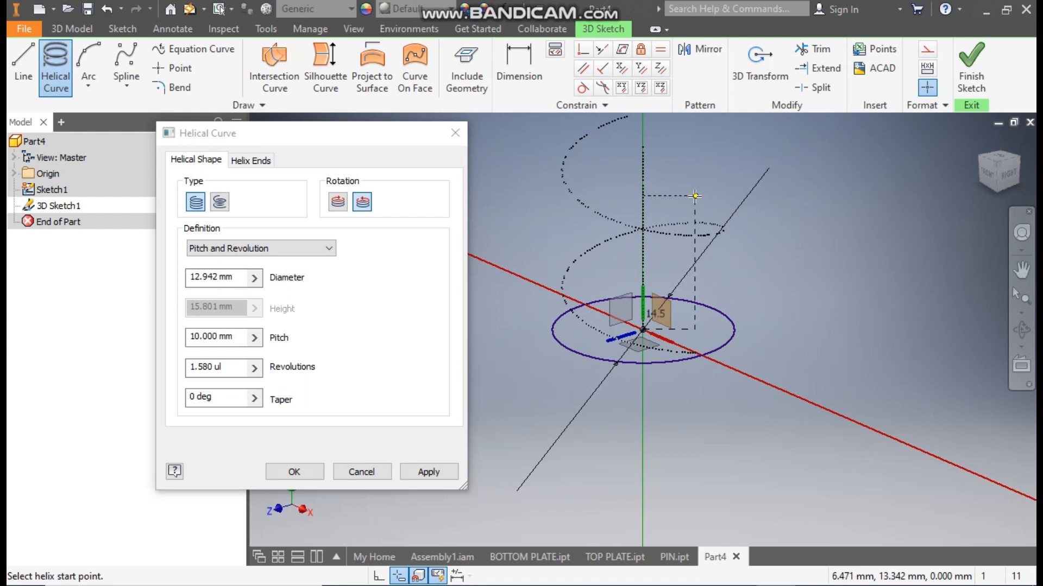
Switch the helical curve to a variable shape and give its first row a pitch of 2 mm and a diameter of 14.5 mm.
click(222, 204)
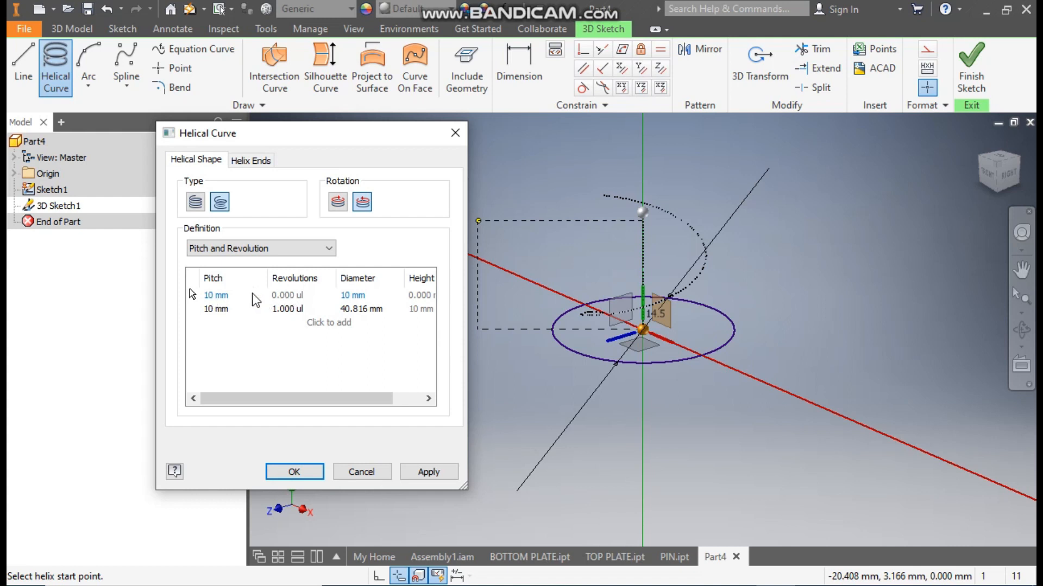
click(221, 299)
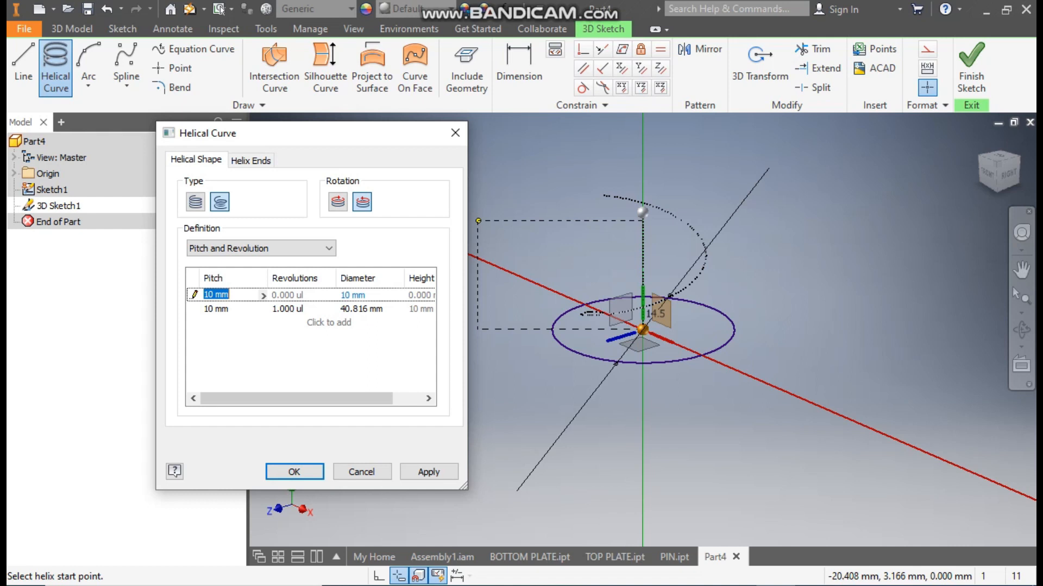
text(2)
key(Return)
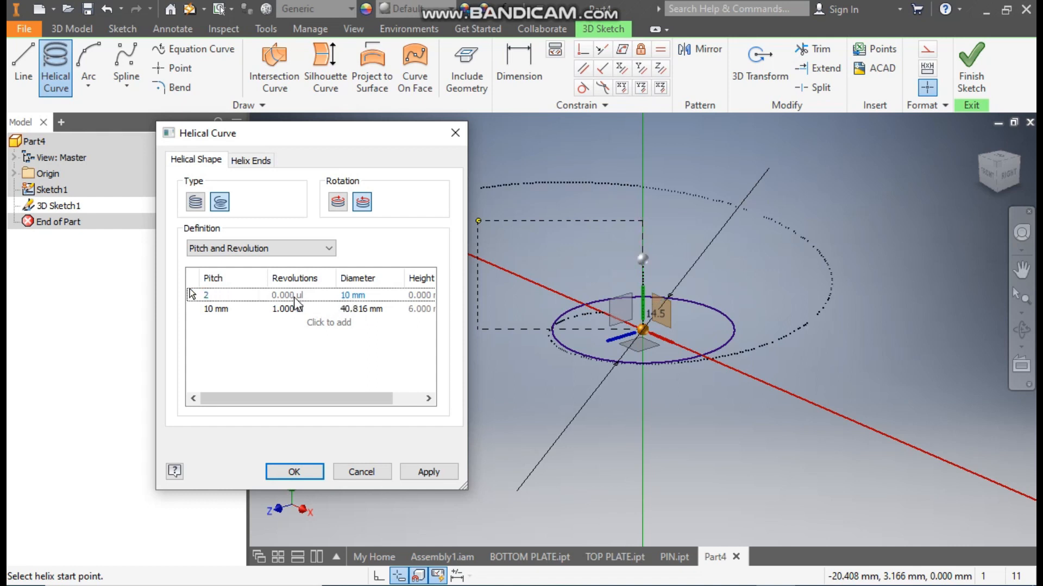
click(358, 296)
text(14.5)
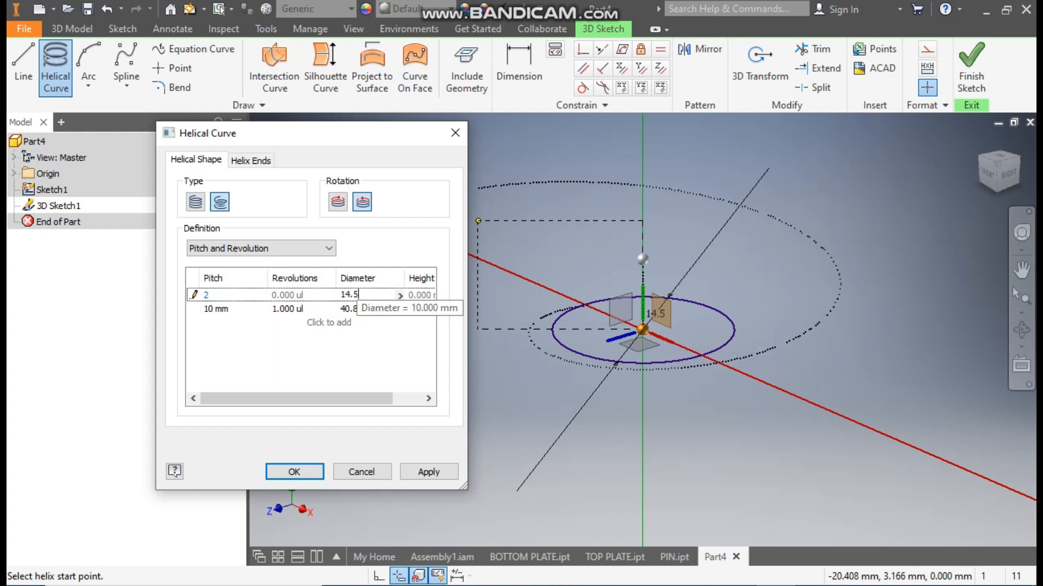
Set the pitch in the helical curve's second row to 2 mm.
click(211, 308)
text(2)
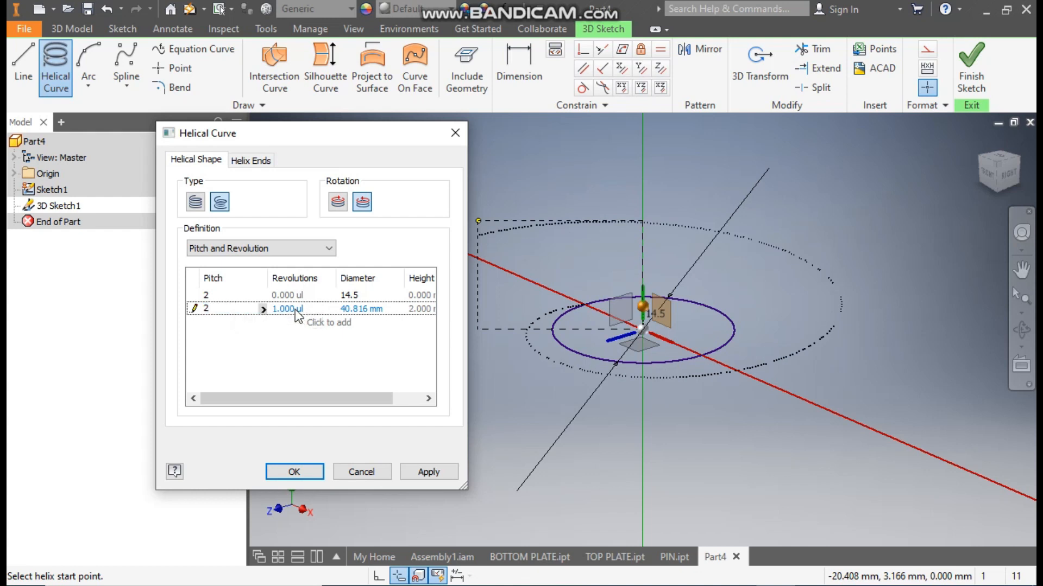
Set the 1-revolution row's diameter to 14.5 and add a helix row with pitch 5, revolutions 2 and diameter 14.5.
click(355, 309)
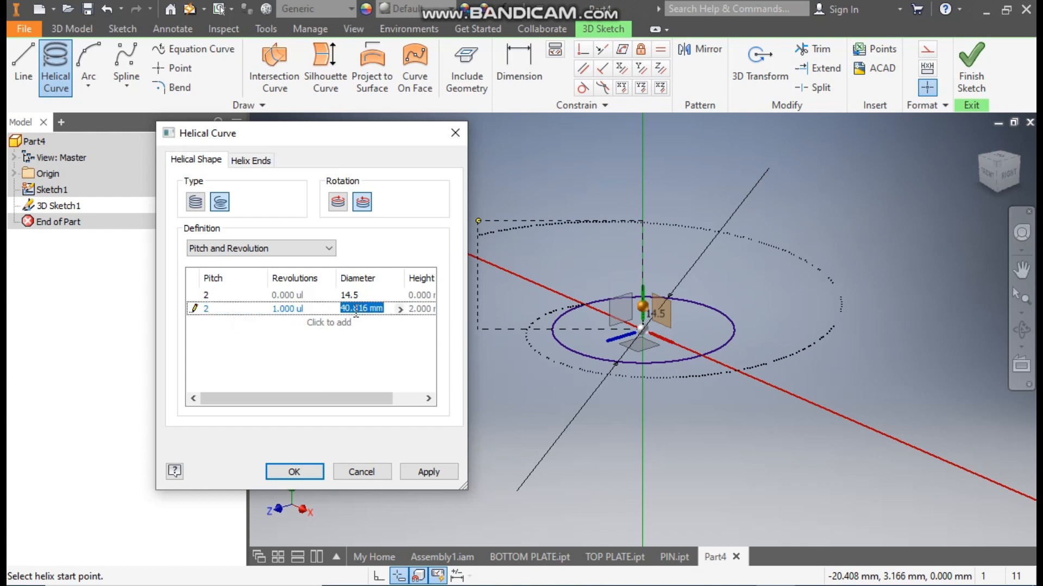
text(14.5)
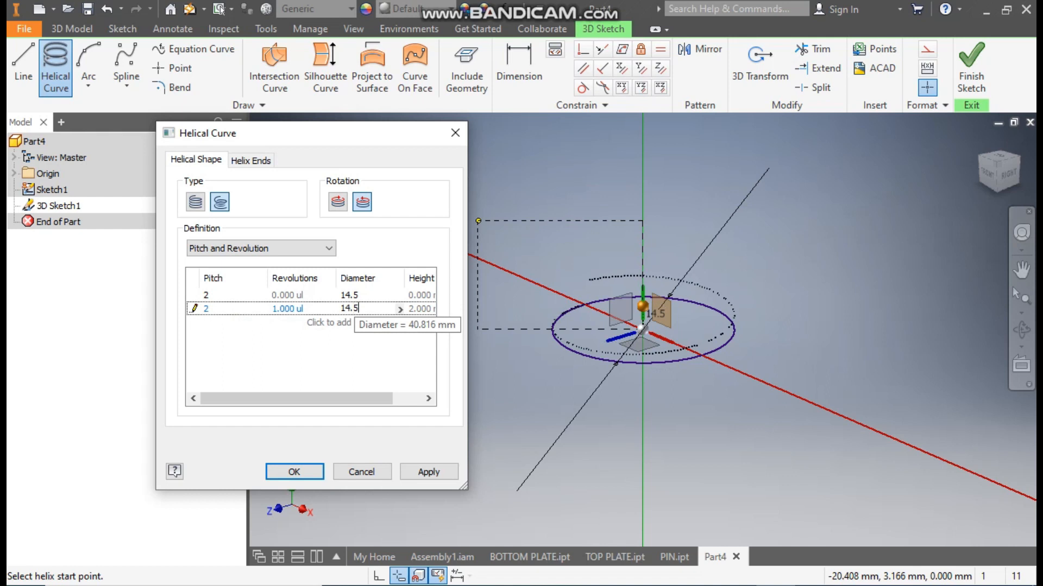
click(324, 324)
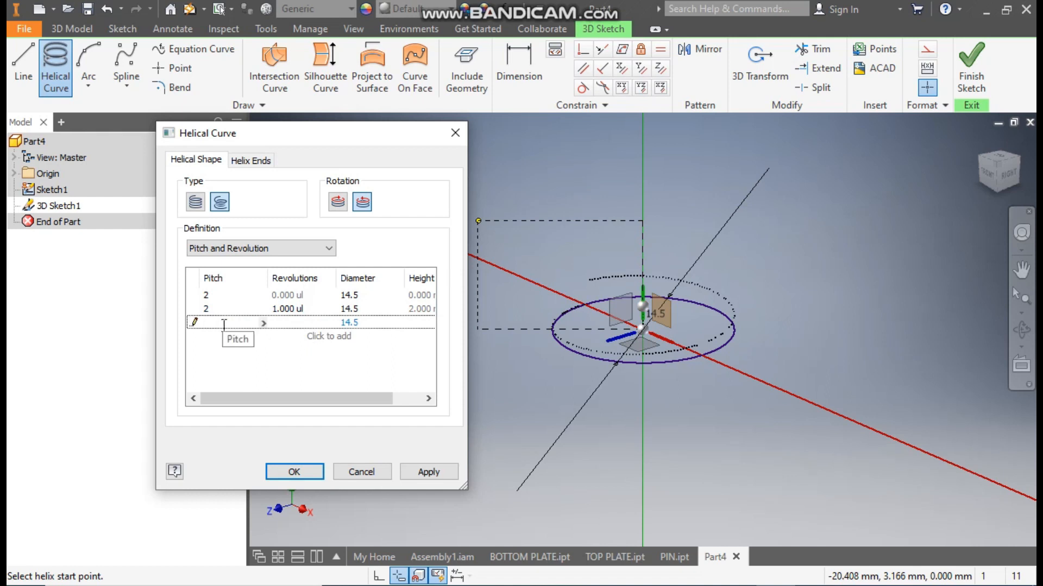
text(5)
click(298, 322)
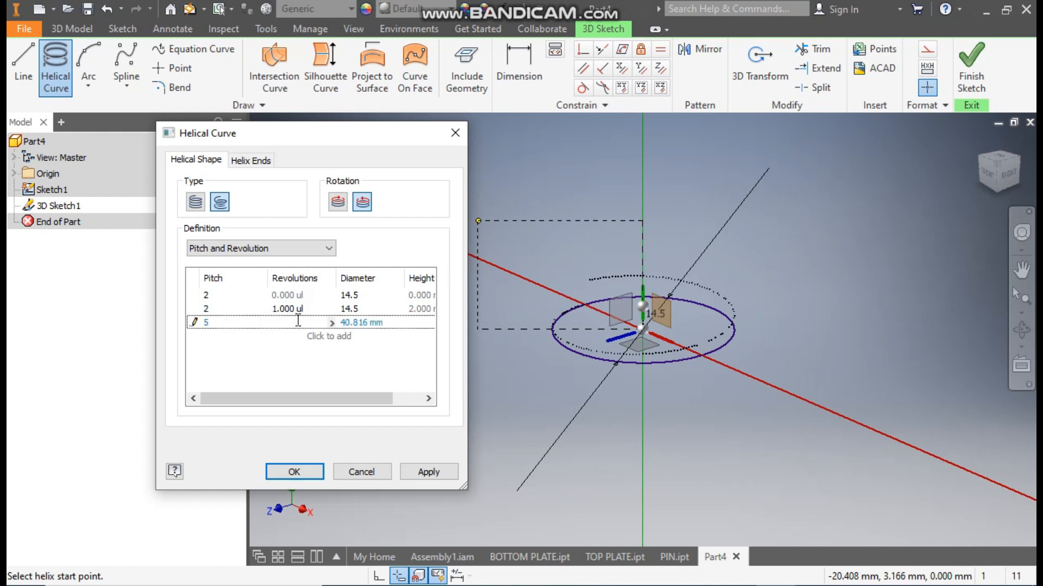
text(2)
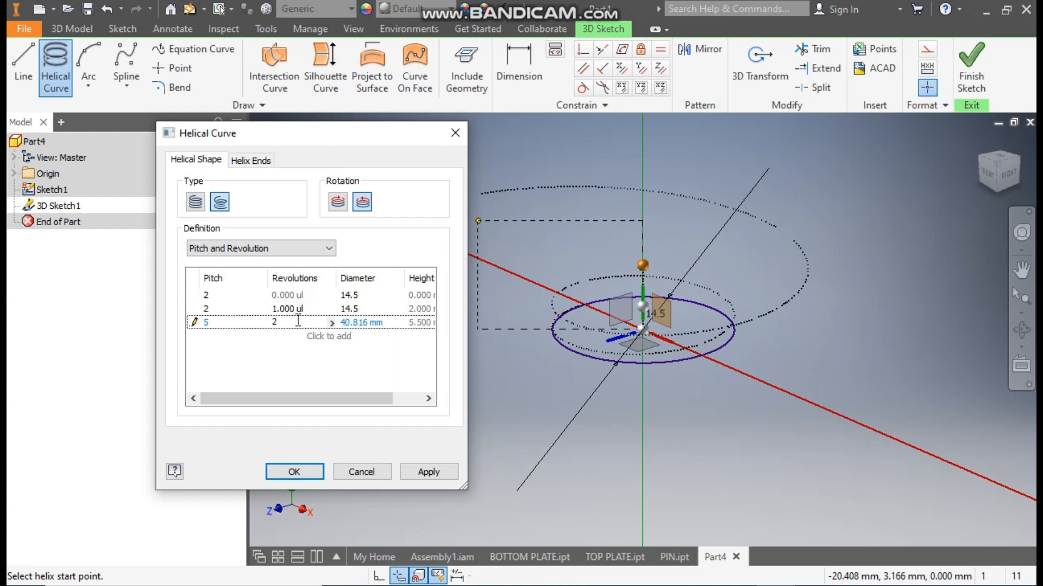
click(359, 322)
text(14.5)
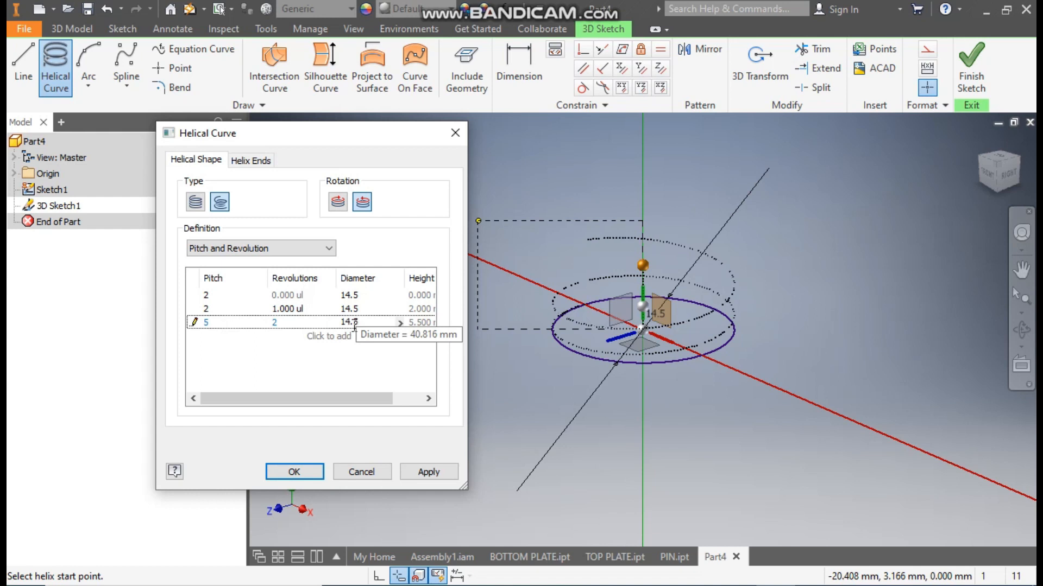
Add another helix definition row with pitch 5, revolutions 8 and diameter 14.5.
click(323, 338)
click(207, 336)
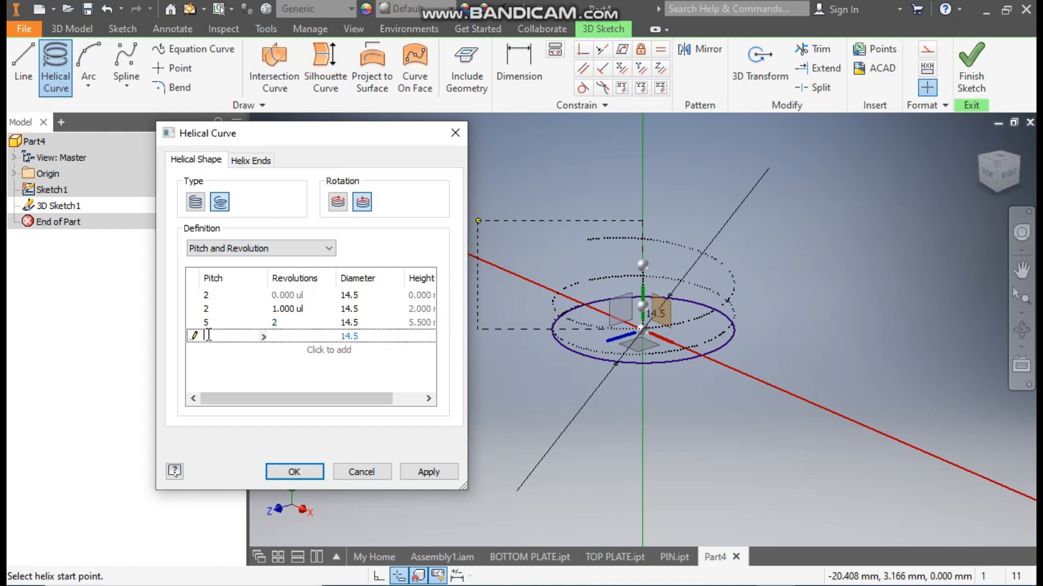
text(5)
click(288, 337)
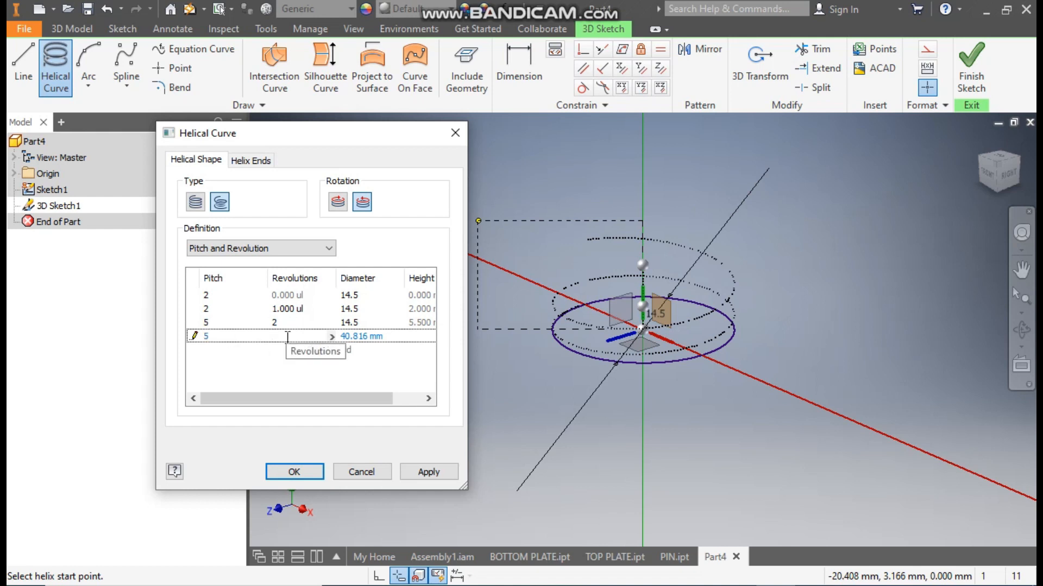
text(8)
scroll(700, 358, down, 4)
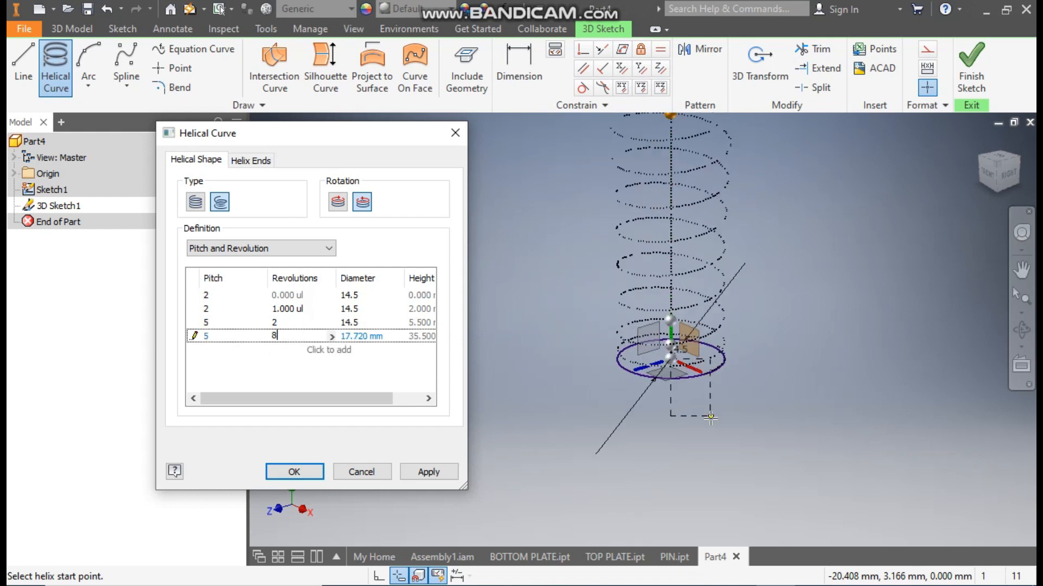
click(354, 336)
text(14.5)
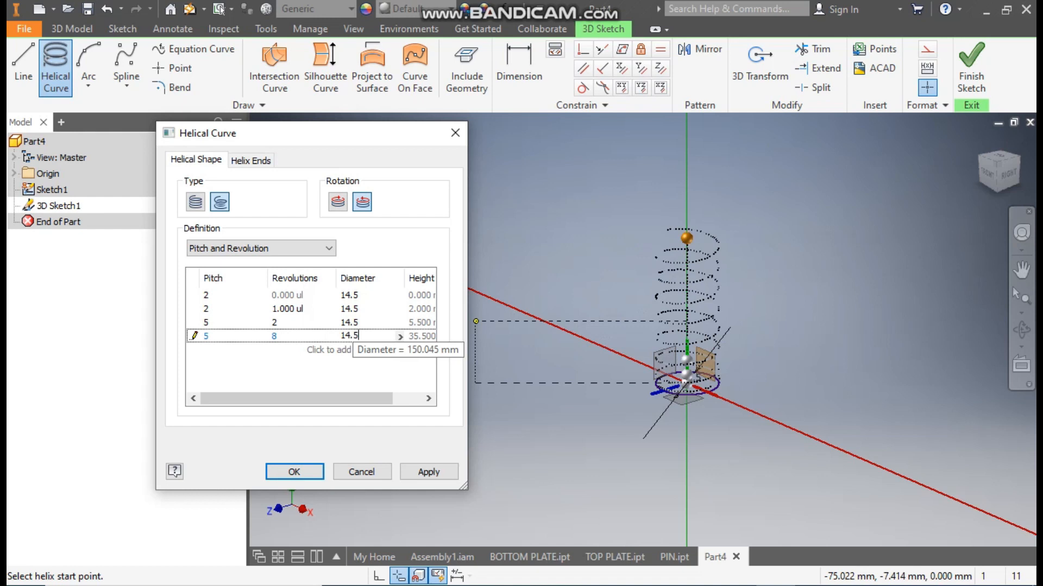
Add a helix definition row with pitch 5, revolutions 9 and diameter 14.5.
click(322, 350)
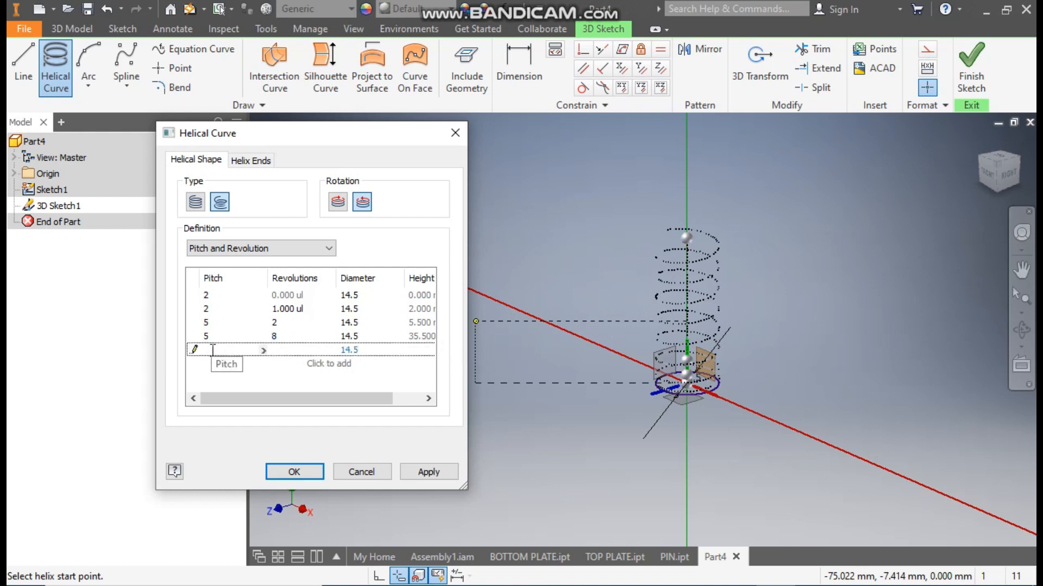
text(5)
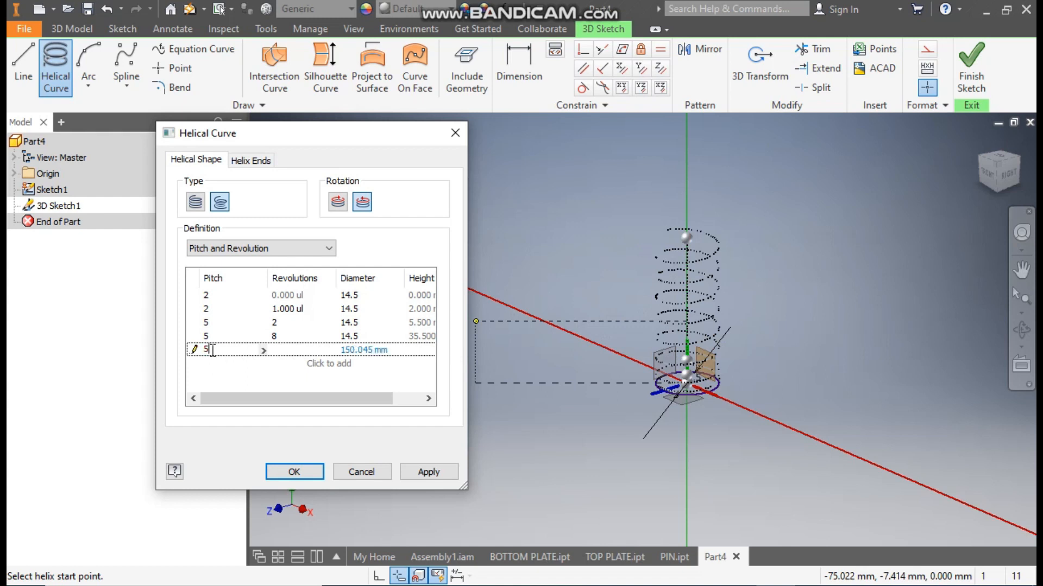
click(293, 348)
text(9)
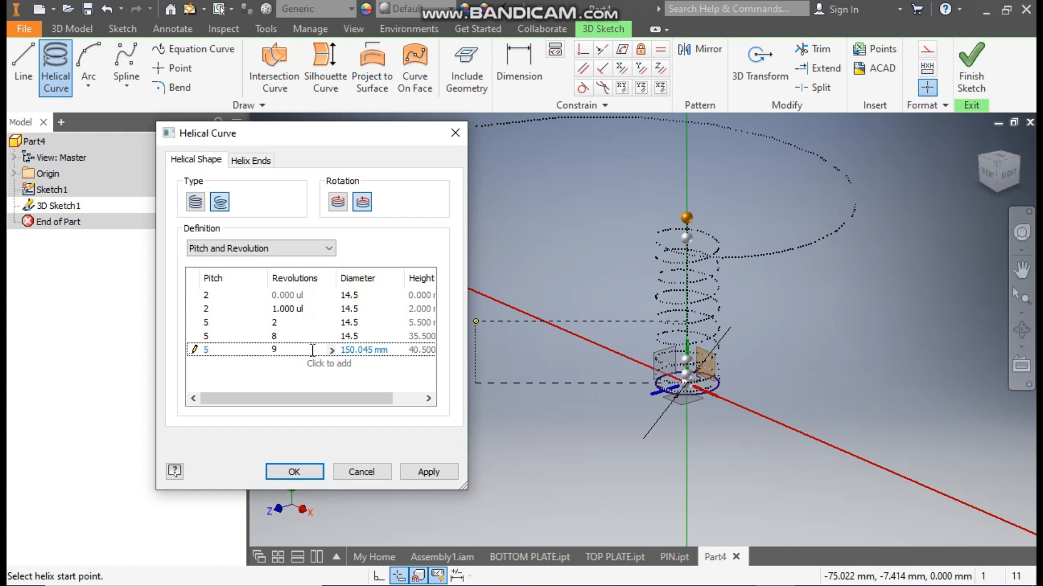
click(359, 350)
text(14.5)
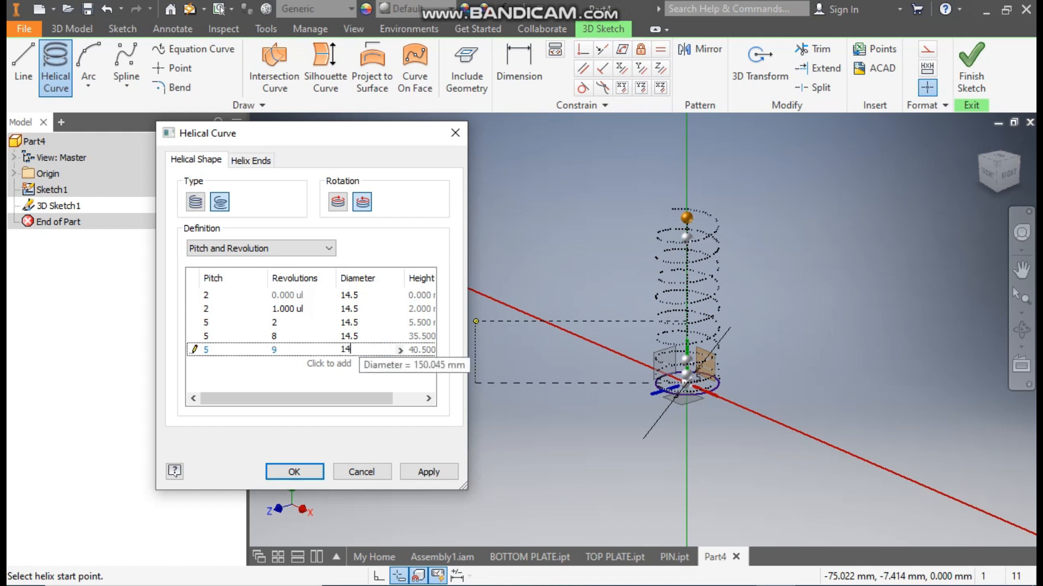
Add a helix definition row with pitch 2, revolutions 10 and diameter 14.5.
click(320, 364)
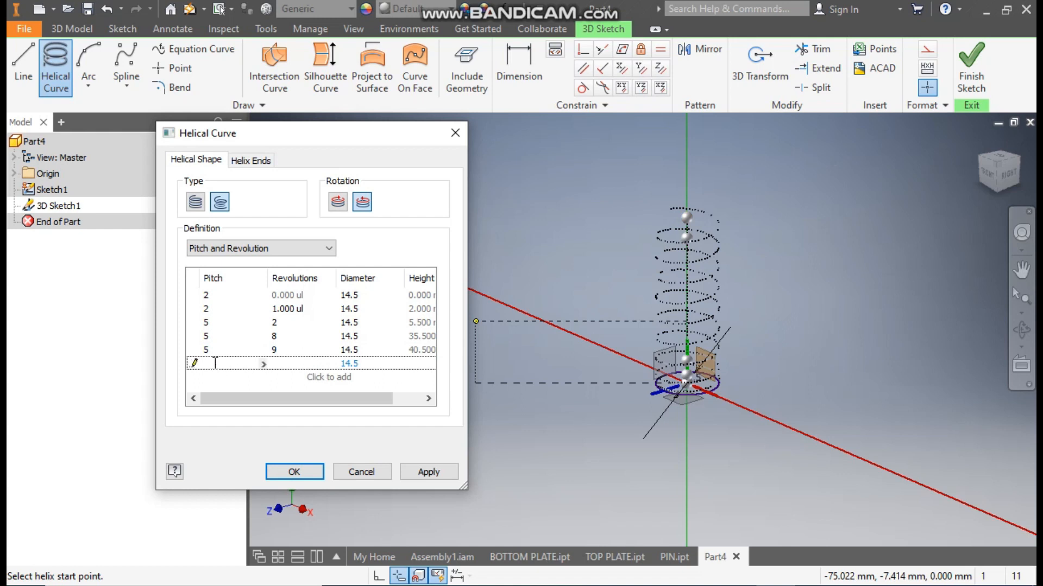
text(2)
click(294, 361)
text(10)
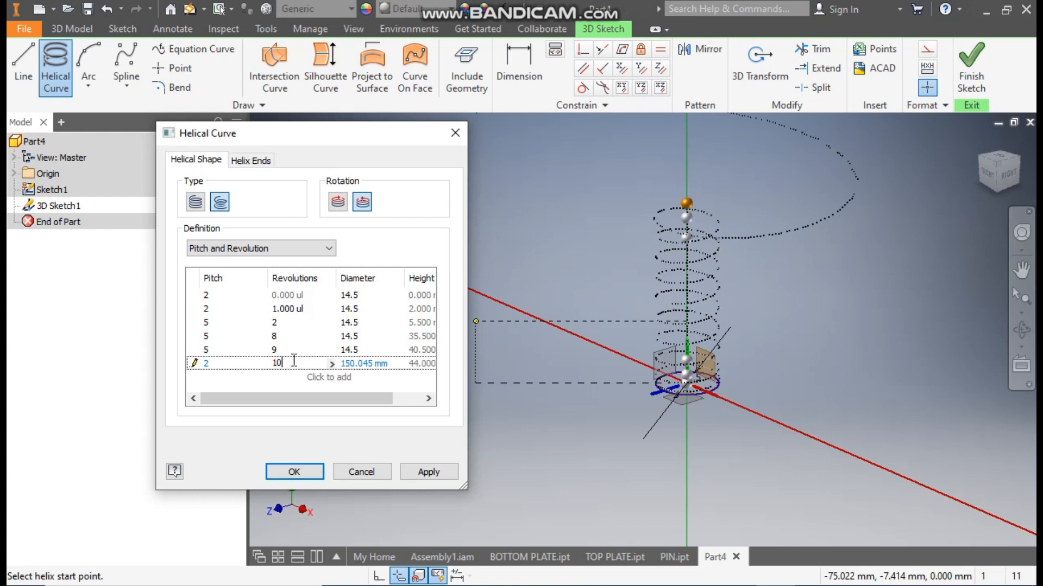
click(343, 364)
text(14.5)
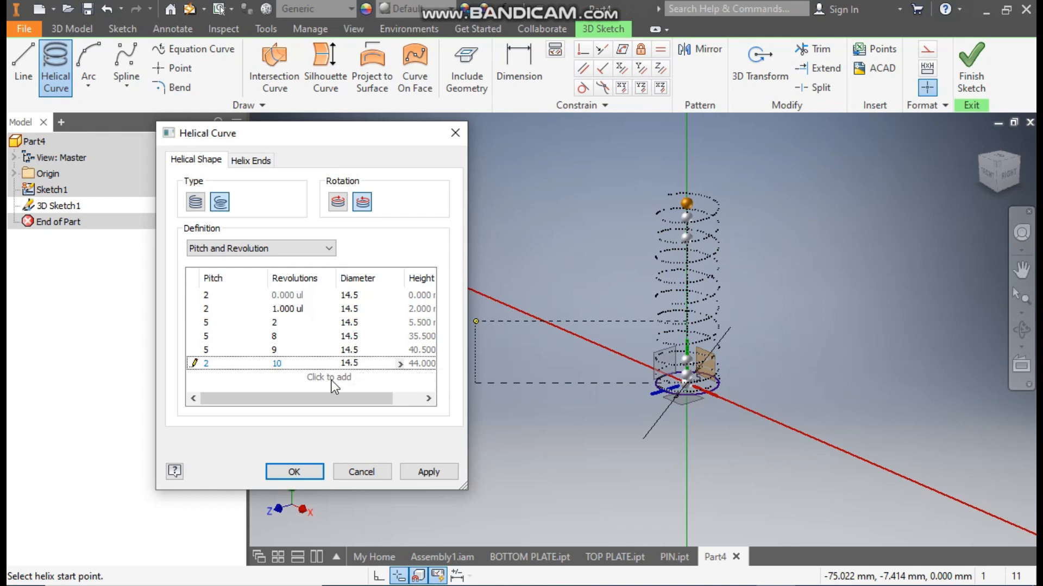
Add a final helix definition row with pitch 2, revolutions 11 and diameter 14.5.
click(332, 380)
click(217, 377)
text(2)
click(286, 376)
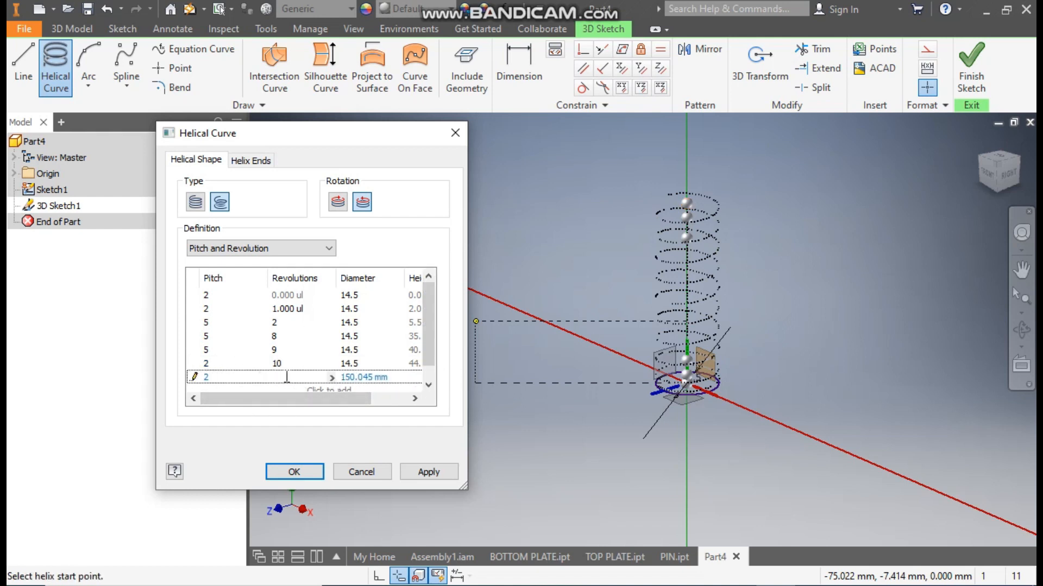
text(11)
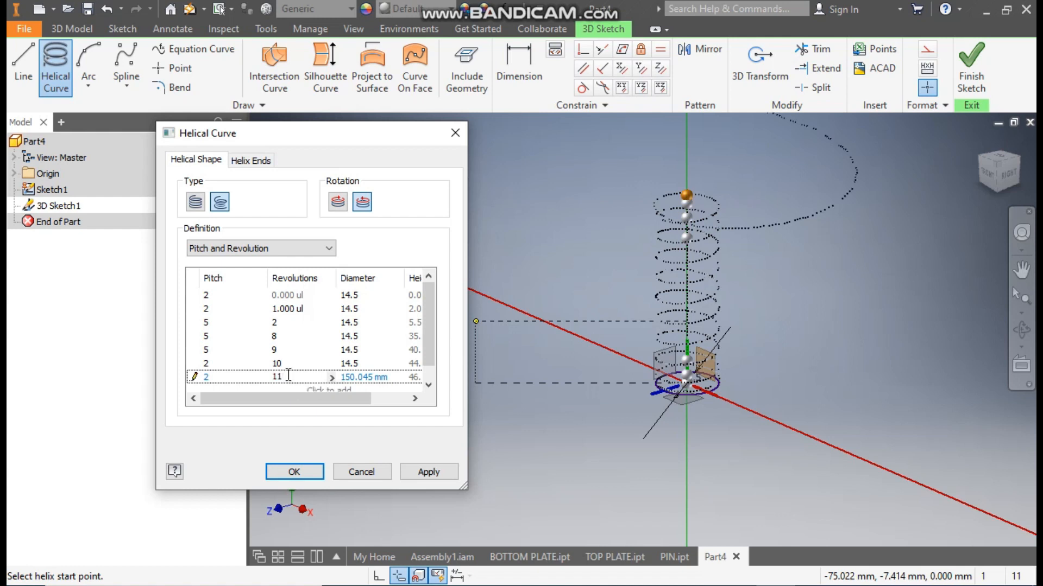
click(359, 377)
text(14.5)
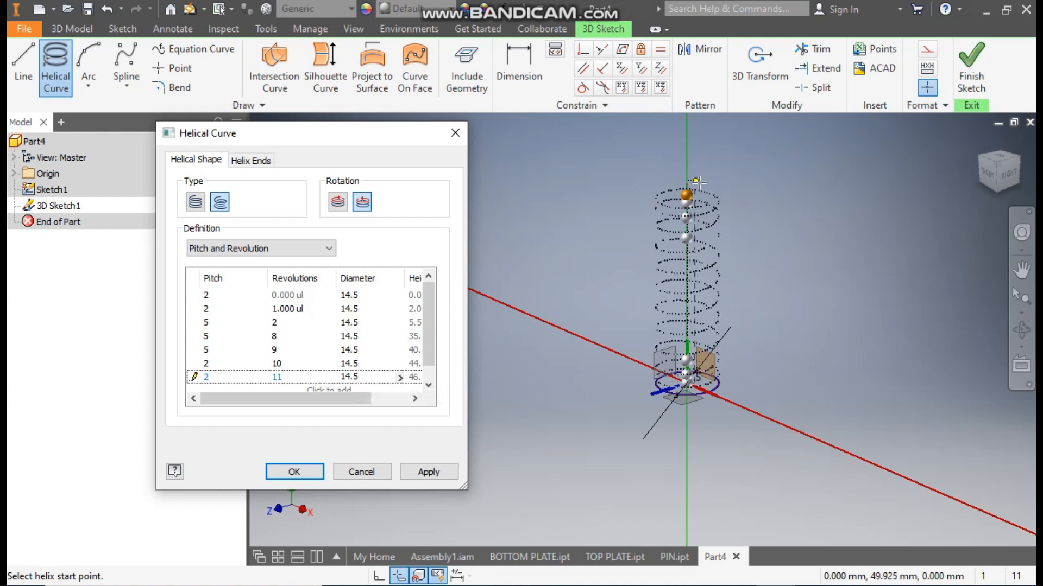
Create the variable-pitch helical curve from the defined rows and finish the 3D sketch.
key(Return)
click(431, 471)
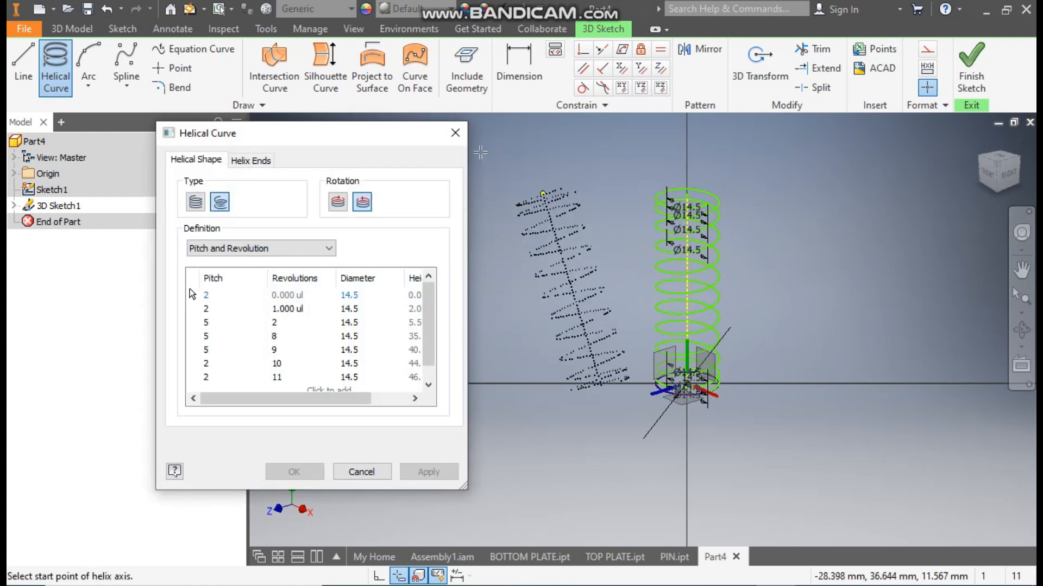
click(455, 134)
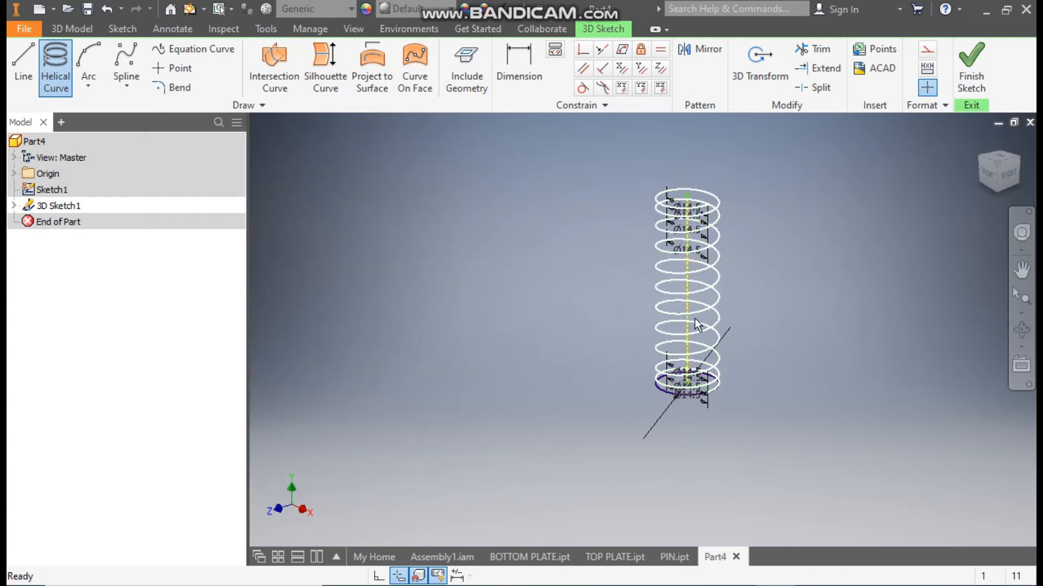
click(989, 172)
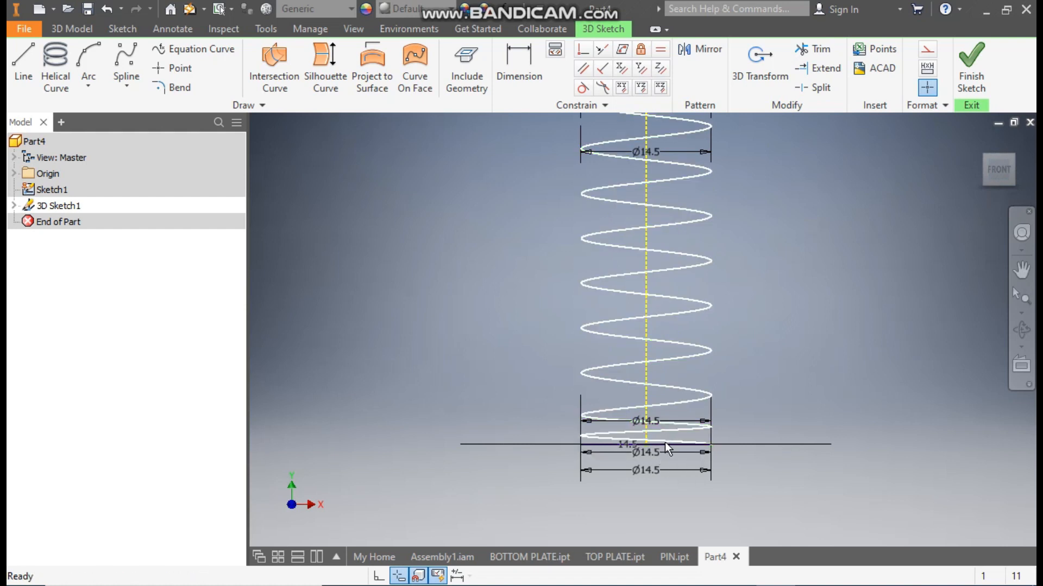
scroll(687, 424, up, 2)
middle_drag(687, 425, 674, 488)
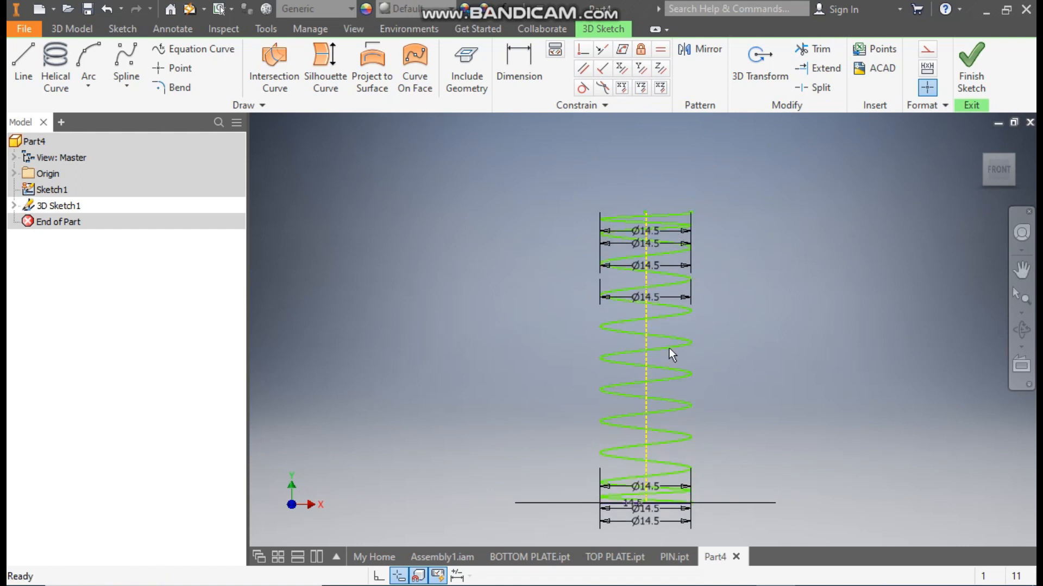
click(976, 53)
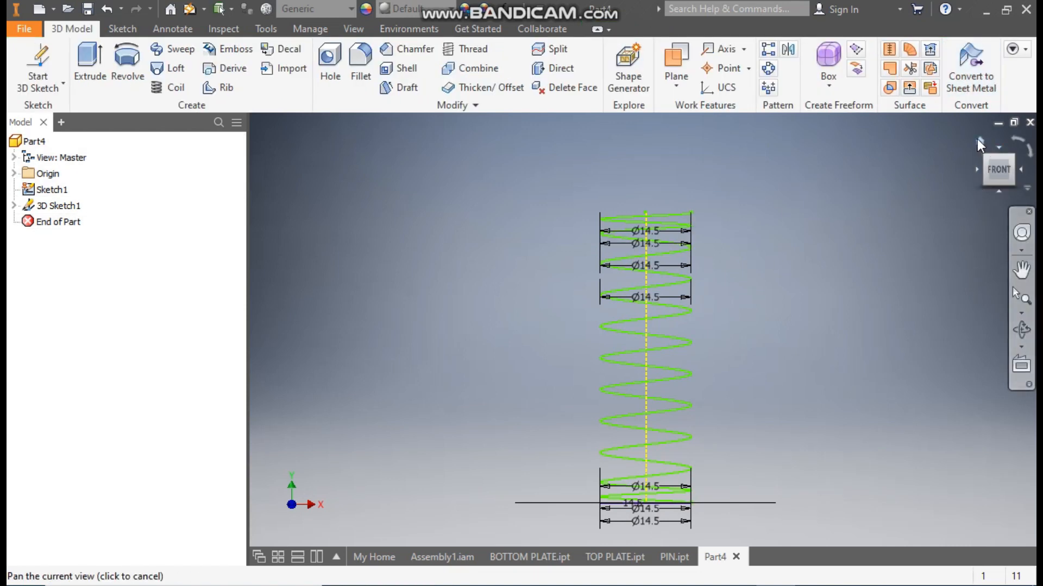
Create a work plane normal to the helical curve at its upper end point.
click(978, 140)
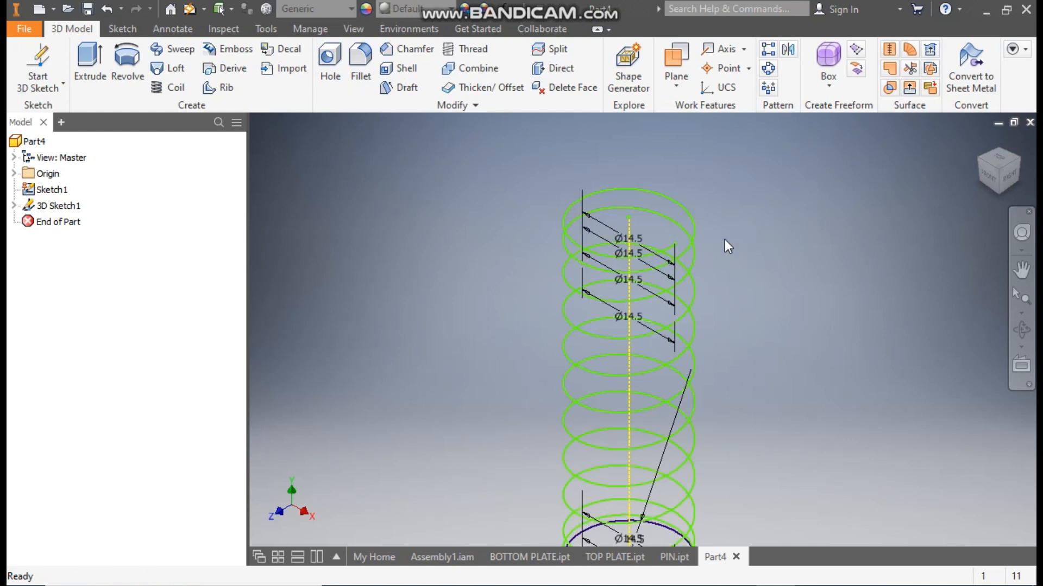
scroll(693, 255, up, 5)
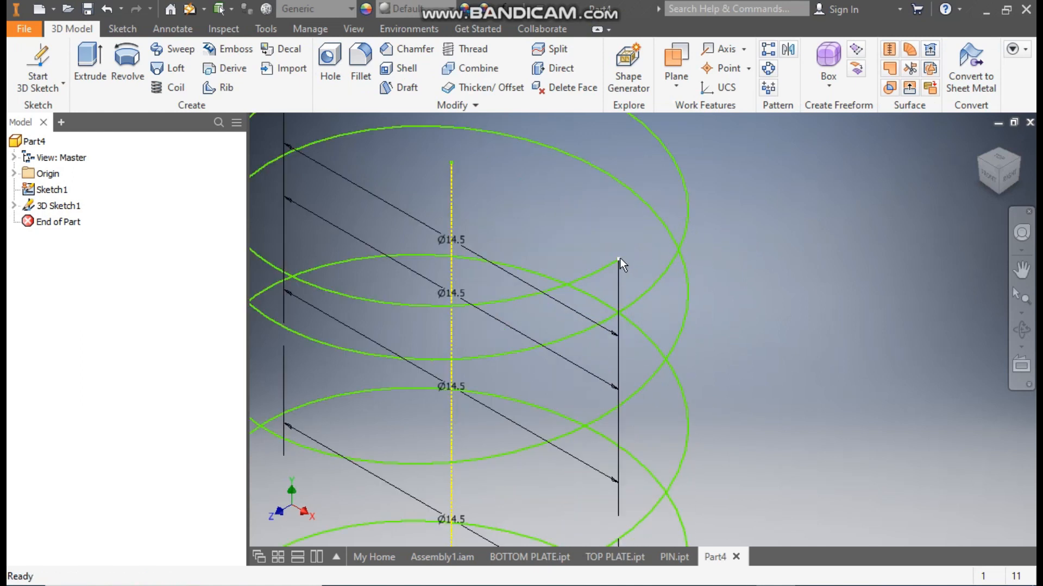
scroll(620, 259, down, 5)
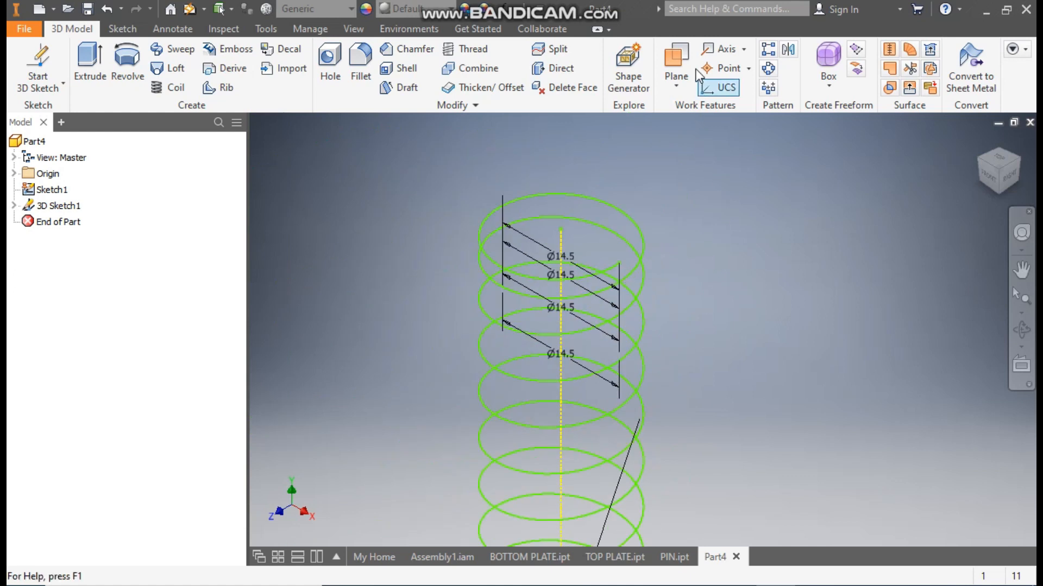
click(679, 57)
scroll(631, 283, up, 3)
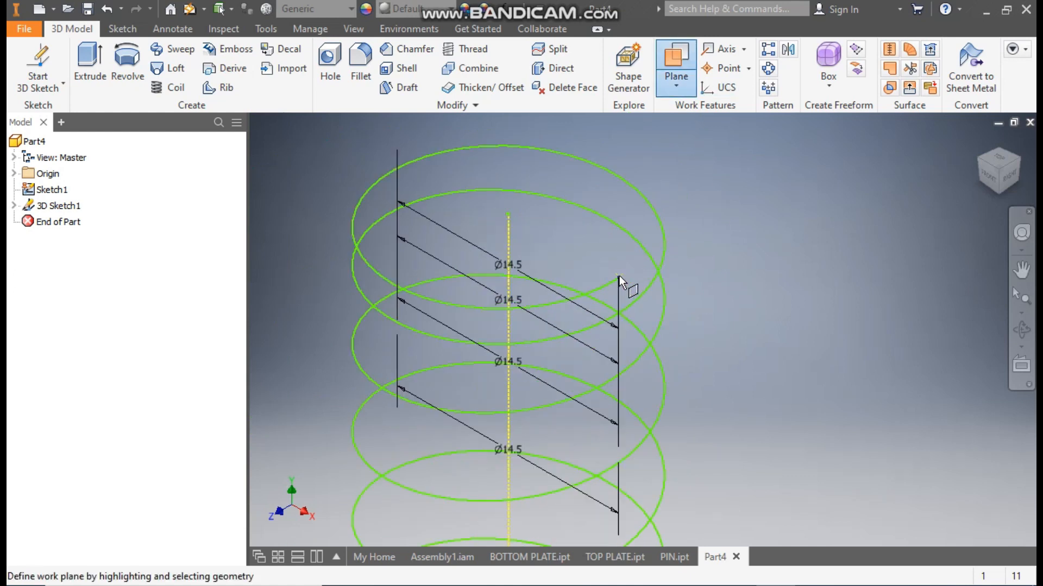
click(601, 286)
click(589, 330)
scroll(803, 310, down, 3)
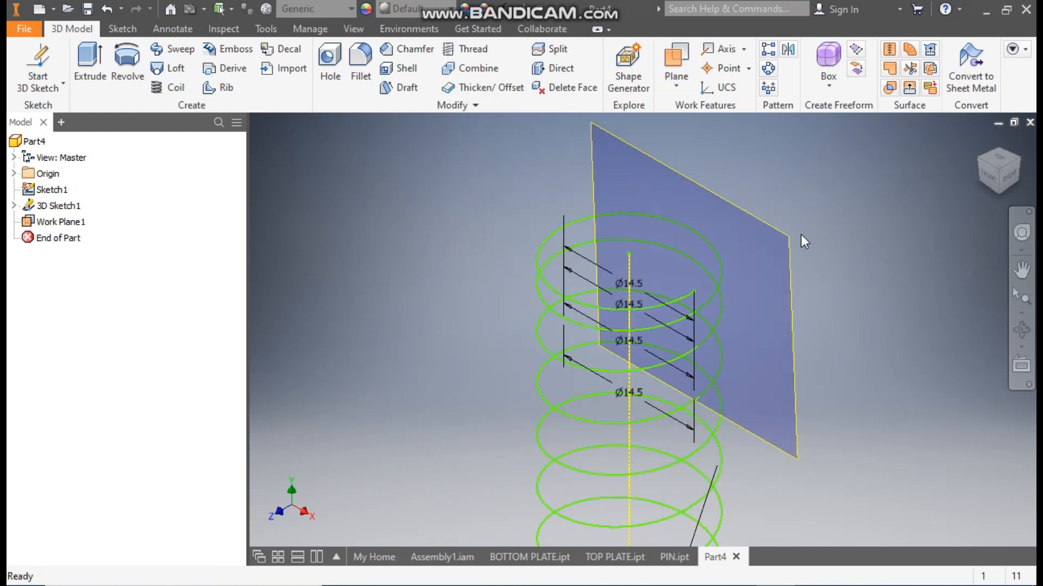
Start a 2D sketch on the new work plane and project the helix's upper end point into it.
click(761, 220)
click(780, 208)
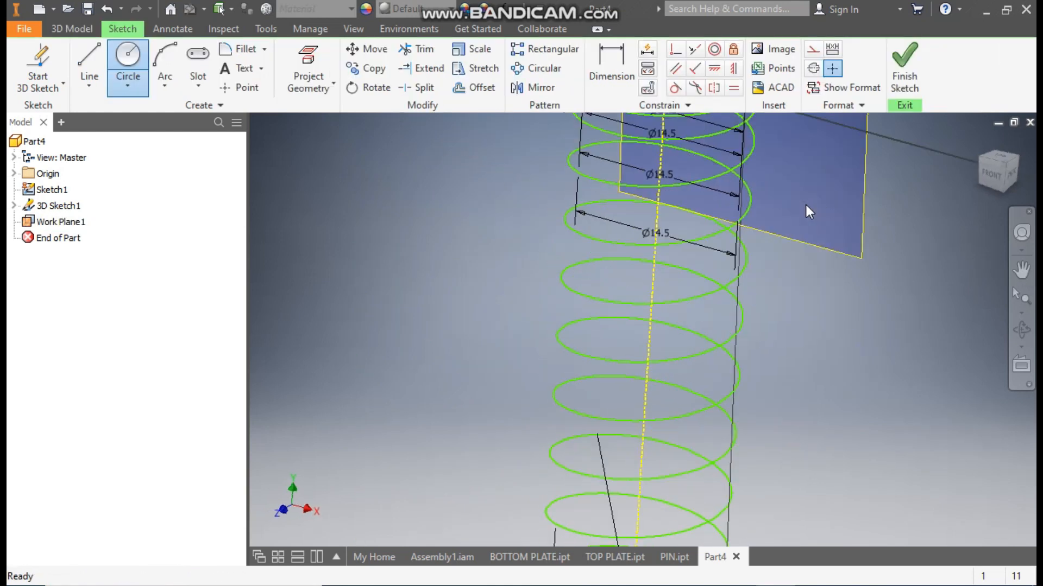
mouse_move(819, 176)
middle_down()
mouse_move(792, 341)
mouse_move(776, 579)
middle_up()
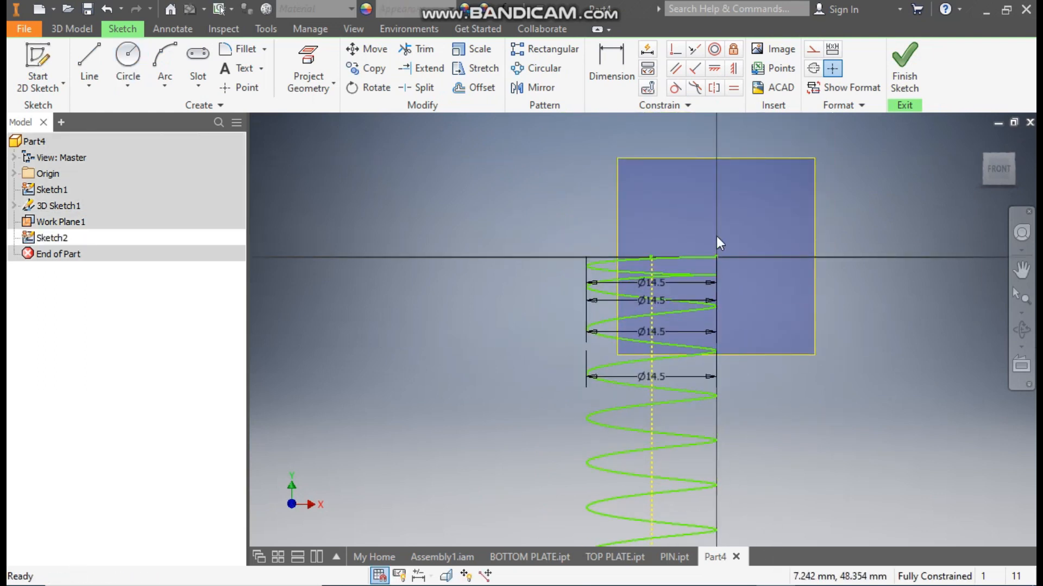
scroll(716, 236, up, 3)
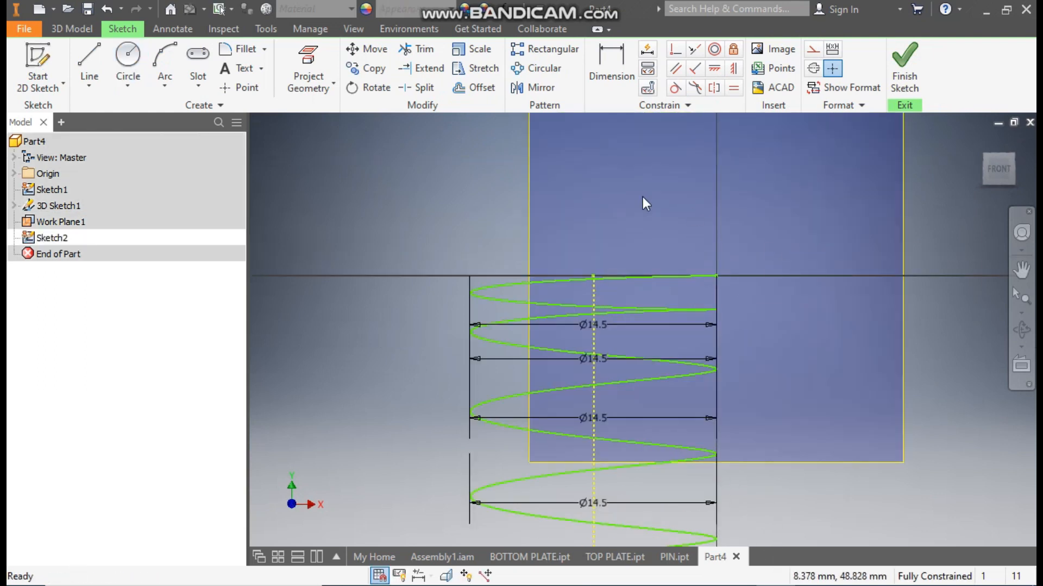
click(308, 70)
click(715, 275)
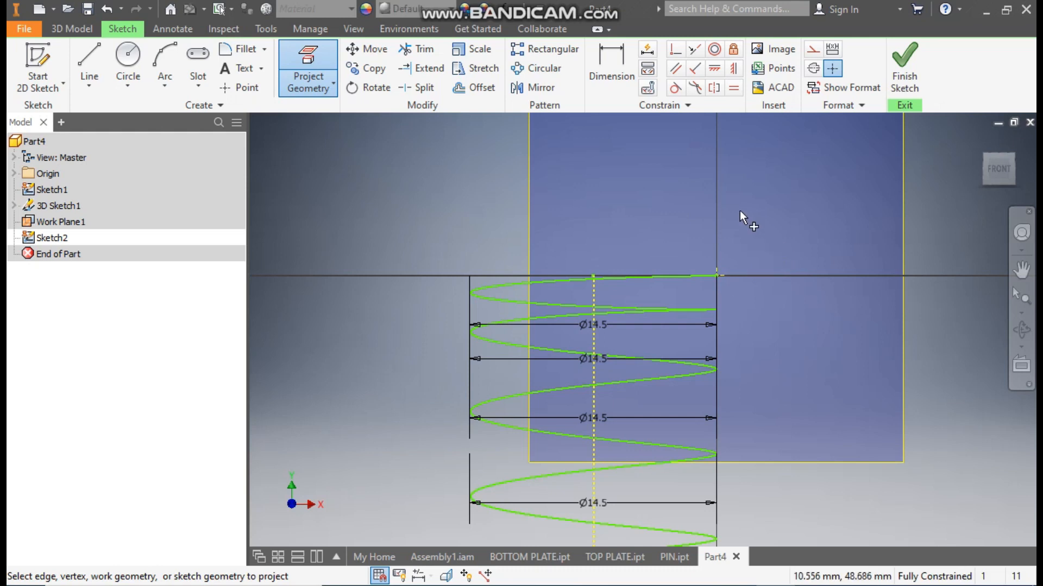
Draw a circle of 1.75 mm diameter centred on the projected upper end point of the helix.
click(133, 66)
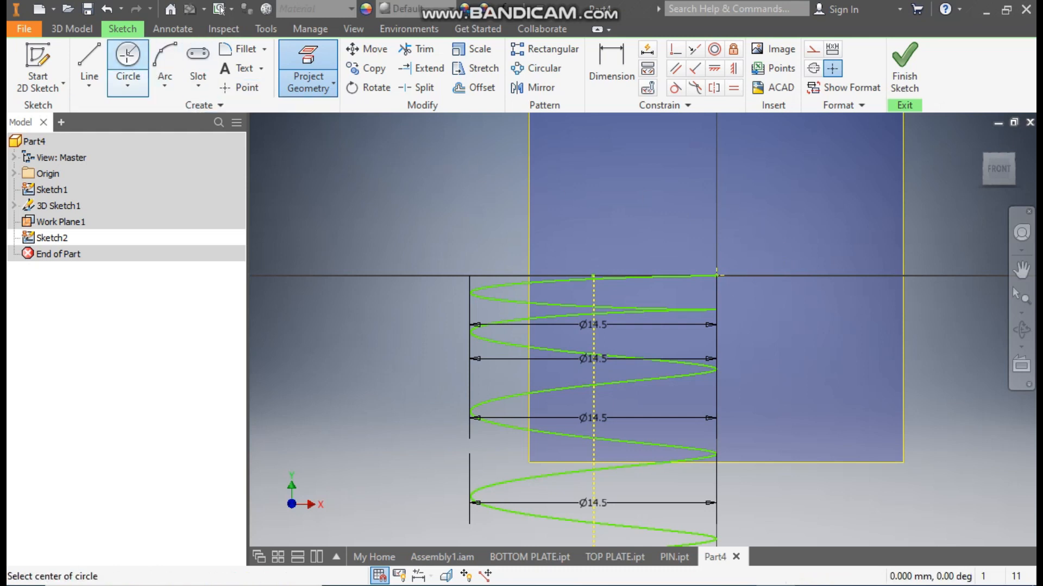
click(716, 275)
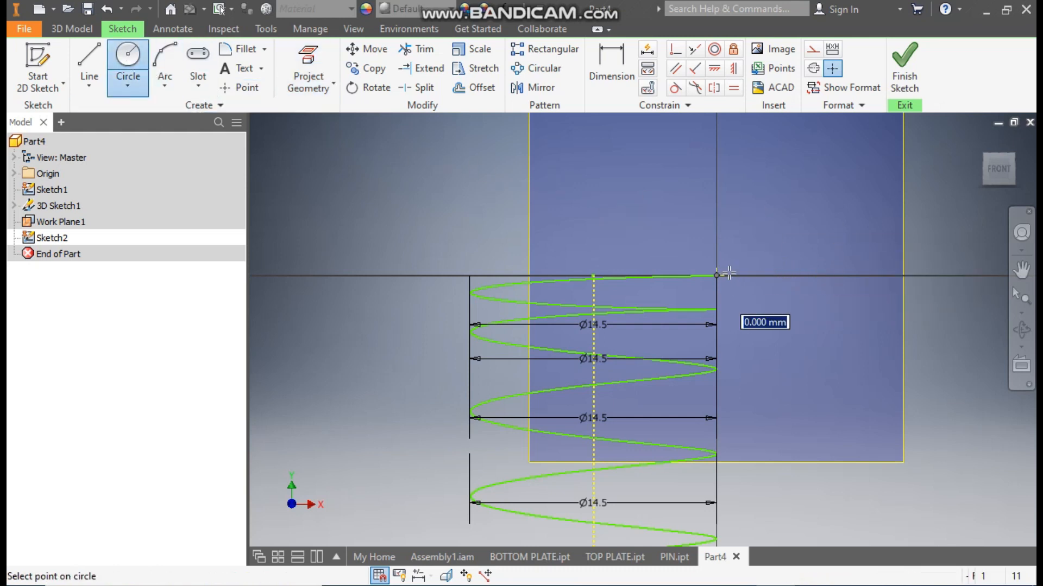
text(1.75)
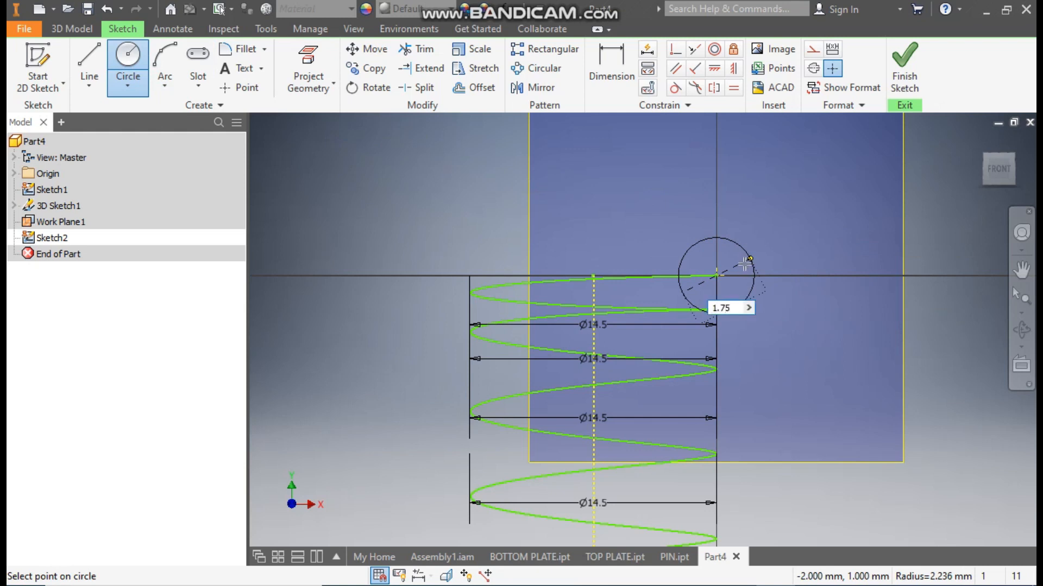
key(Return)
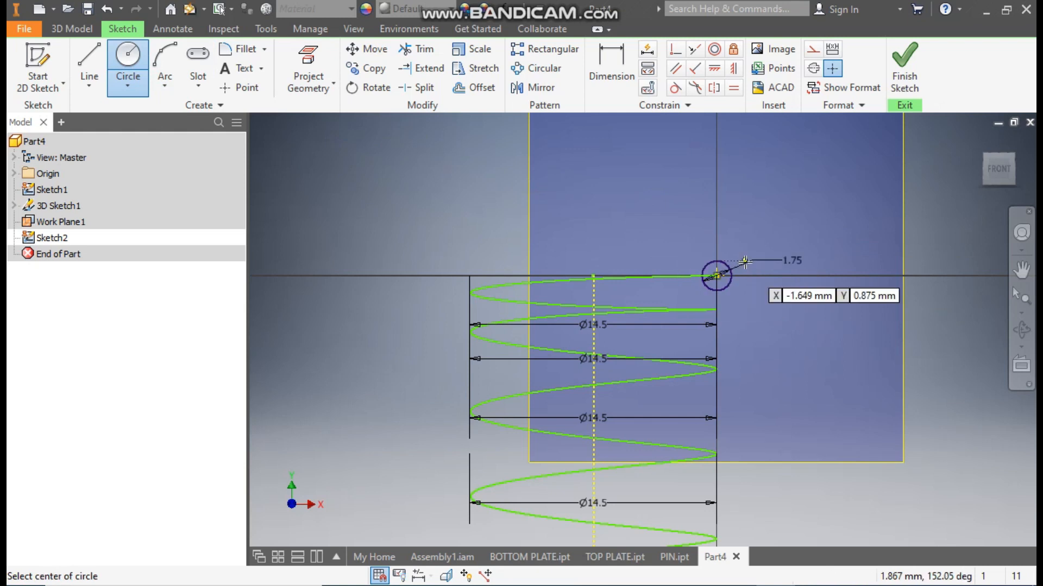
Sweep the circular wire profile along the helical curve as a solid, with path orientation and zero taper and twist.
click(75, 28)
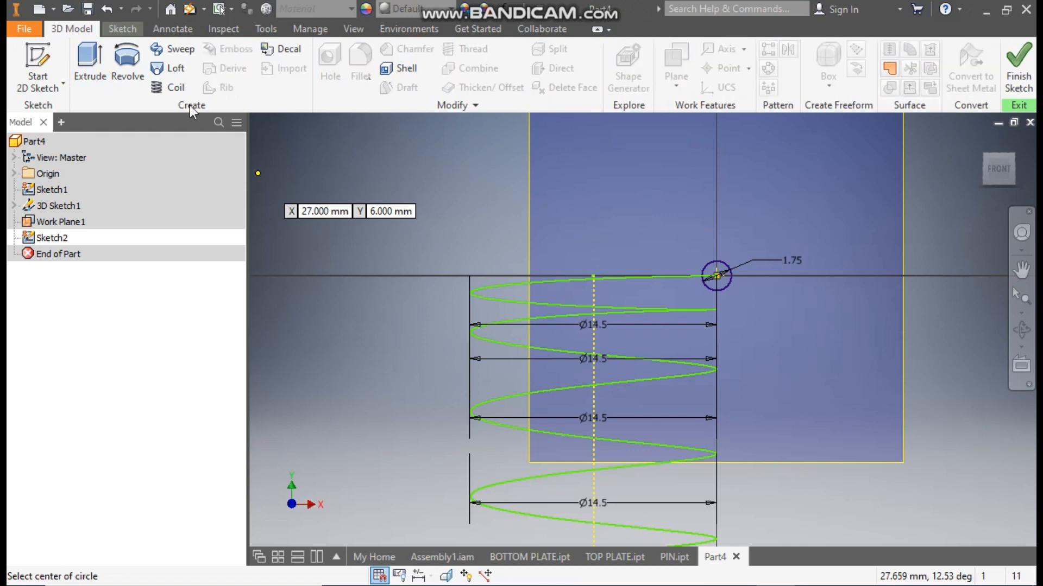
click(172, 48)
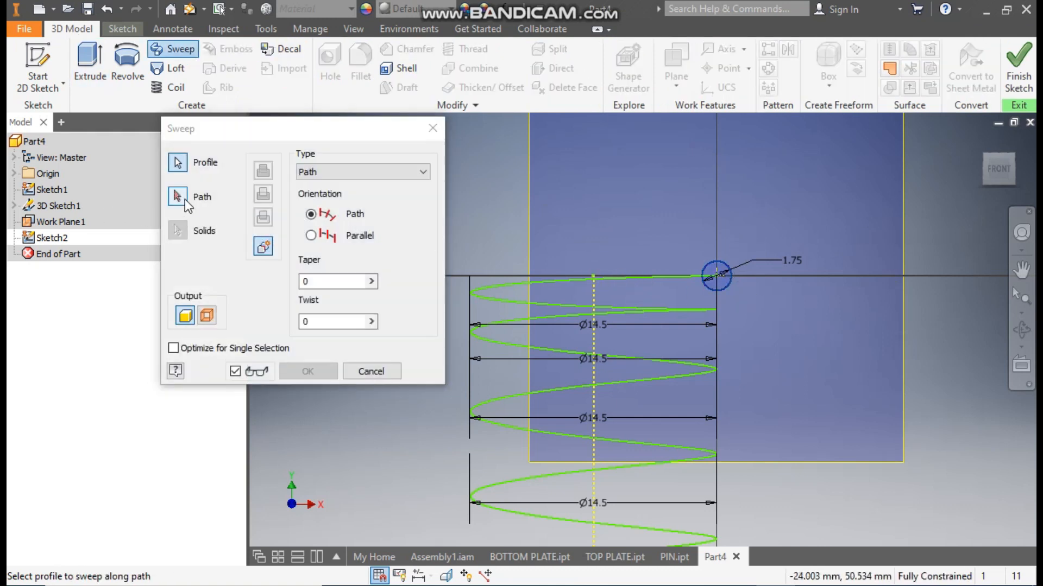
click(183, 198)
click(593, 278)
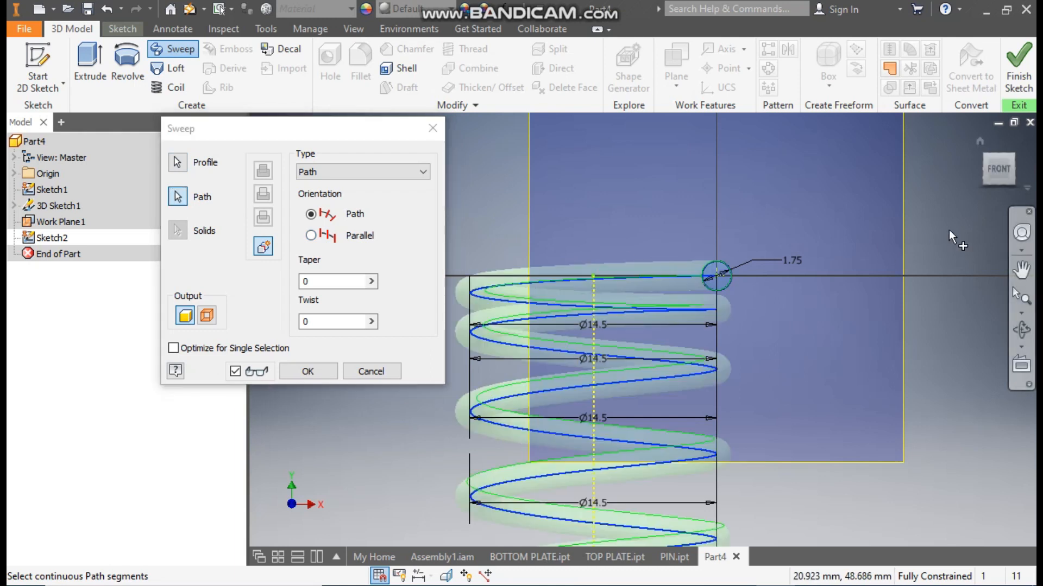
click(980, 140)
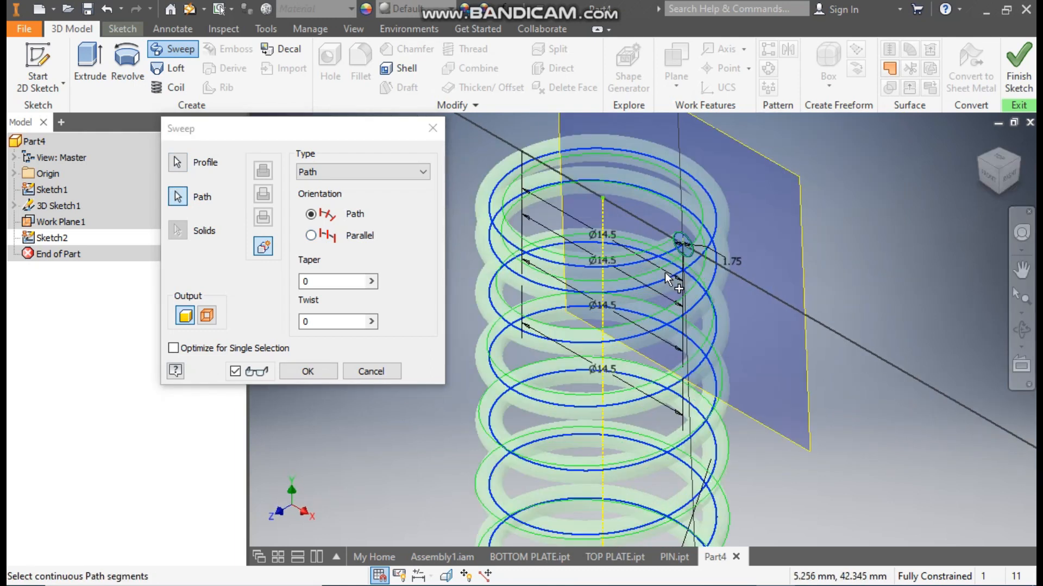
scroll(782, 253, down, 3)
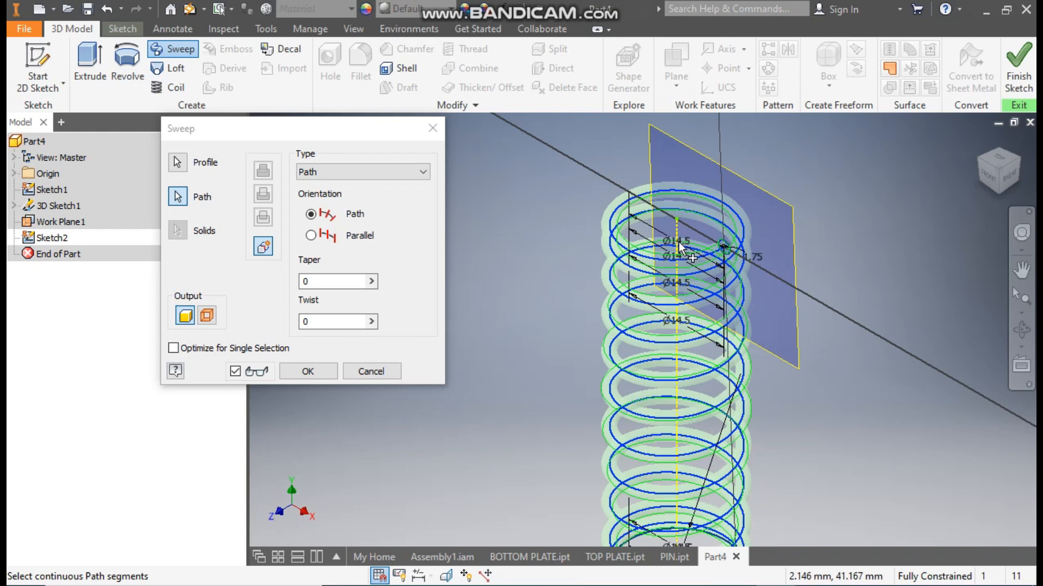
click(298, 371)
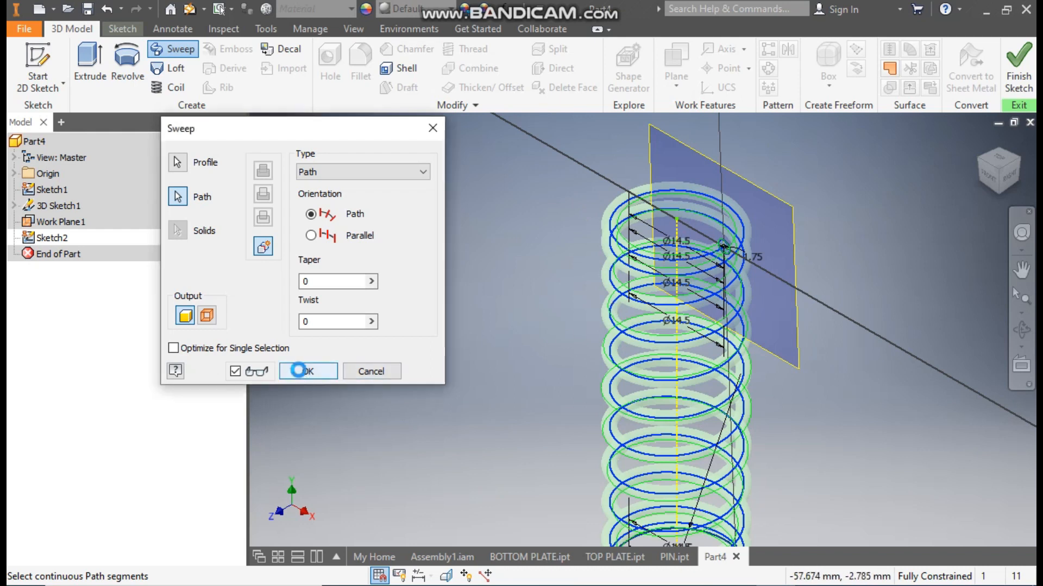
Hide the work plane at the spring's upper end.
scroll(435, 363, down, 2)
middle_drag(439, 343, 436, 288)
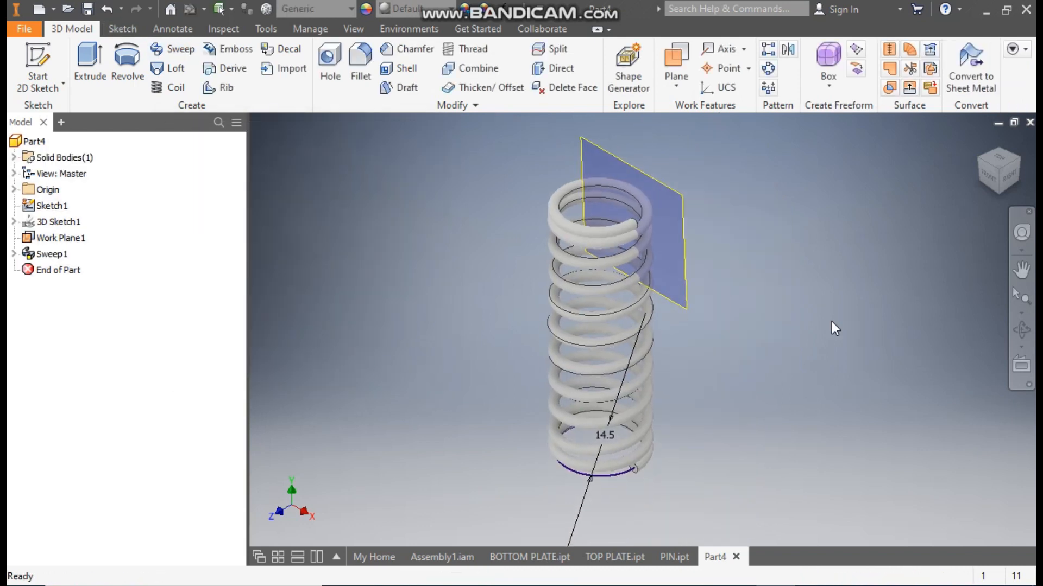
click(976, 183)
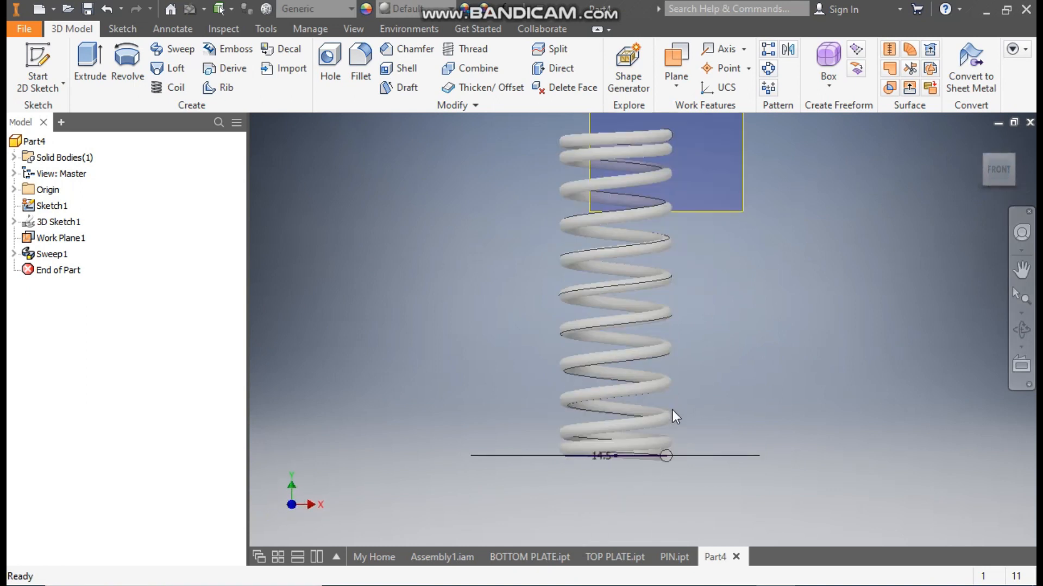
middle_drag(761, 354, 759, 433)
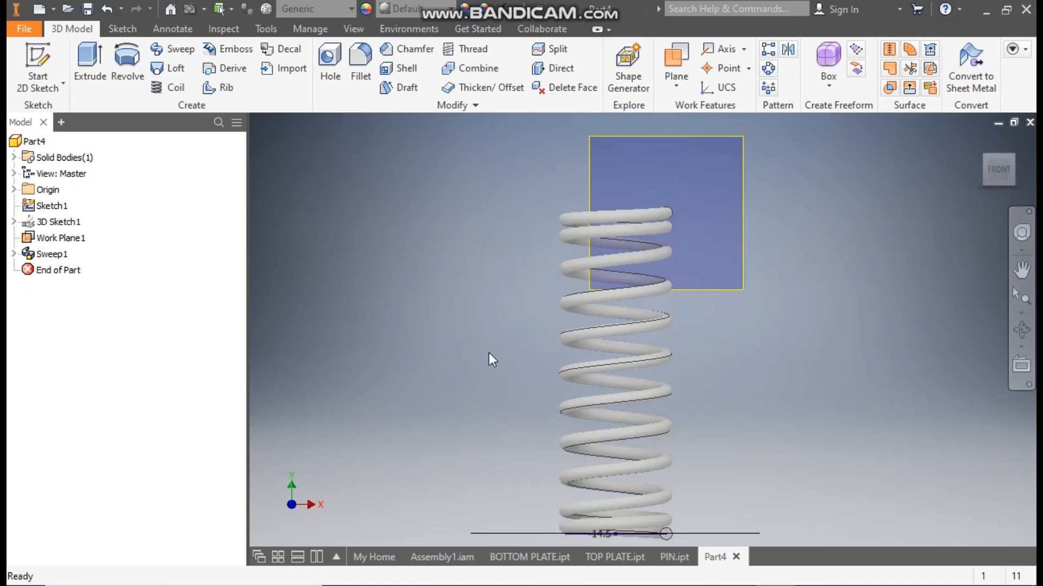
click(73, 237)
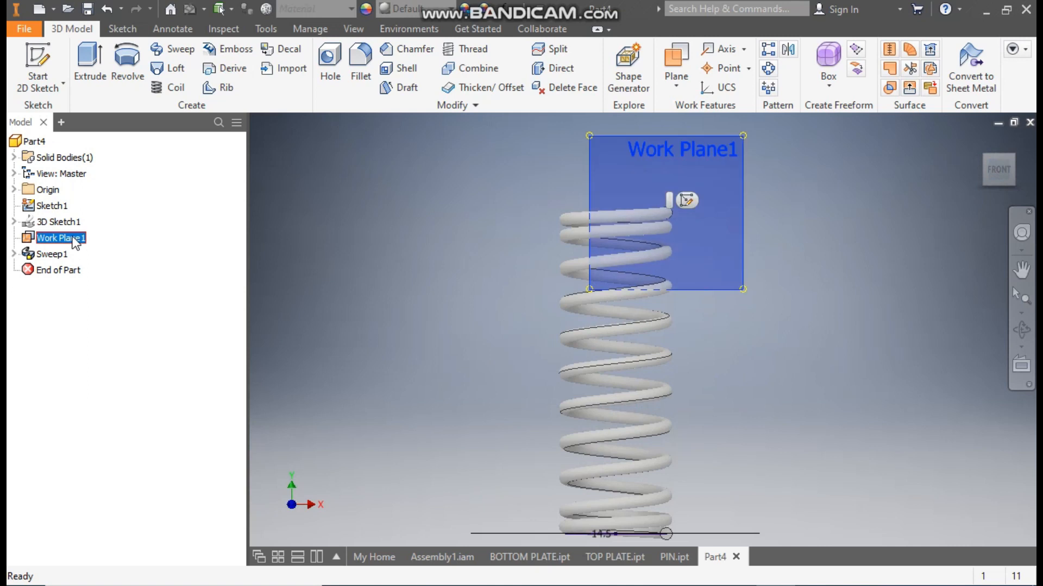
right_click(72, 237)
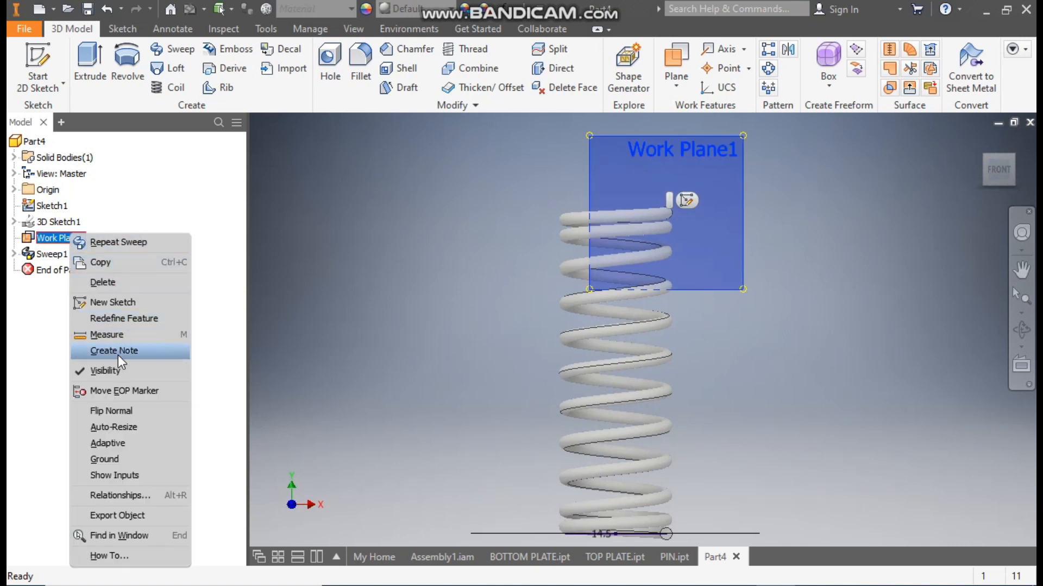
click(111, 371)
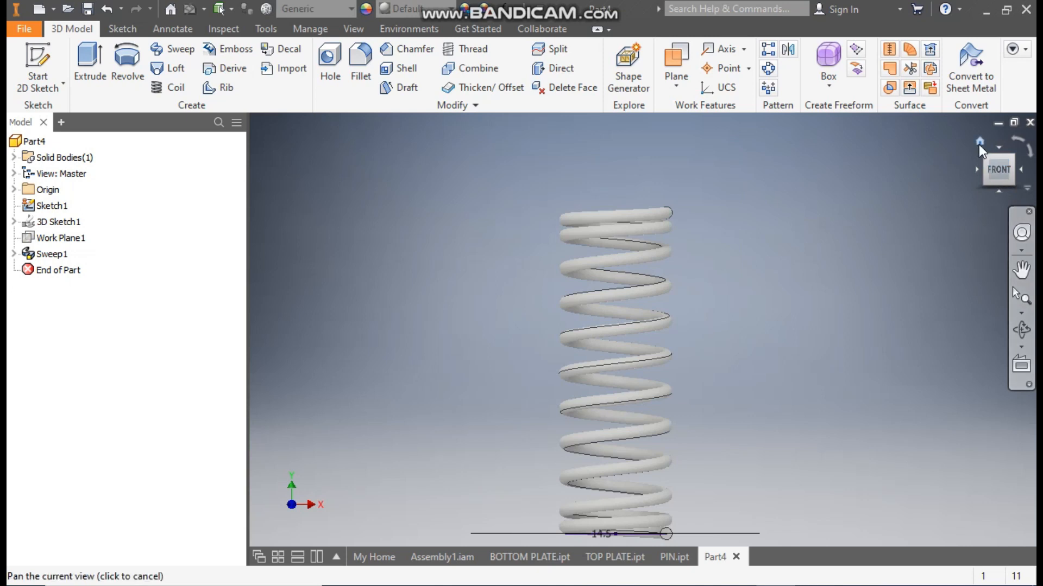
Hide the base circle sketch, Sketch1, at the bottom of the spring.
click(979, 145)
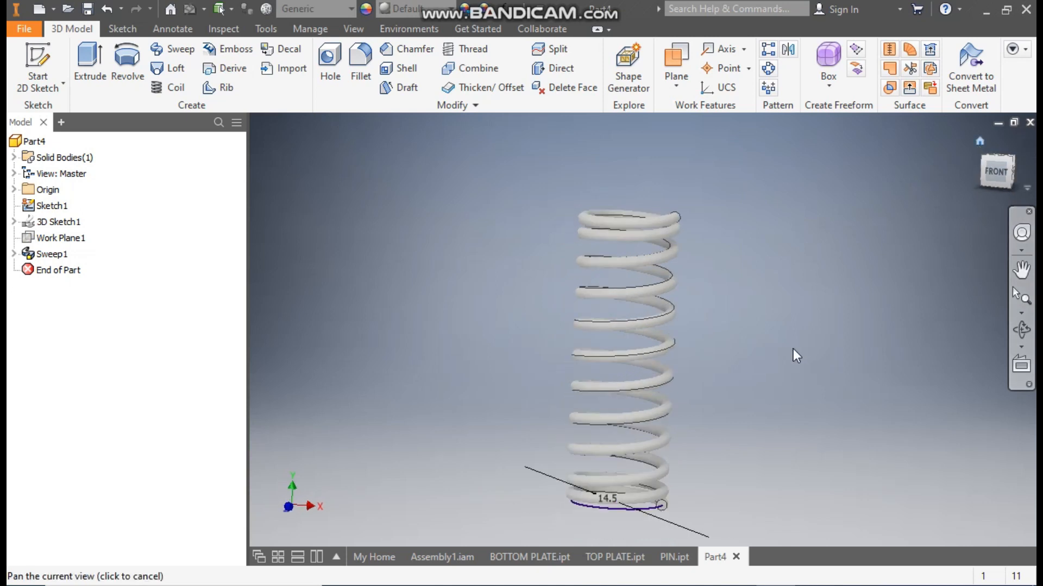
click(50, 208)
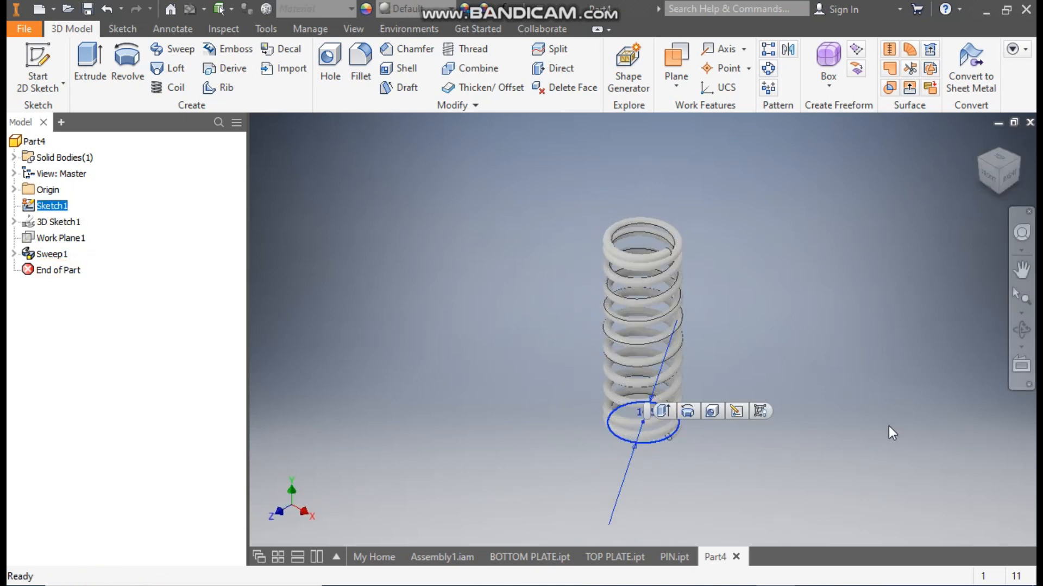
click(761, 412)
middle_drag(780, 361, 747, 374)
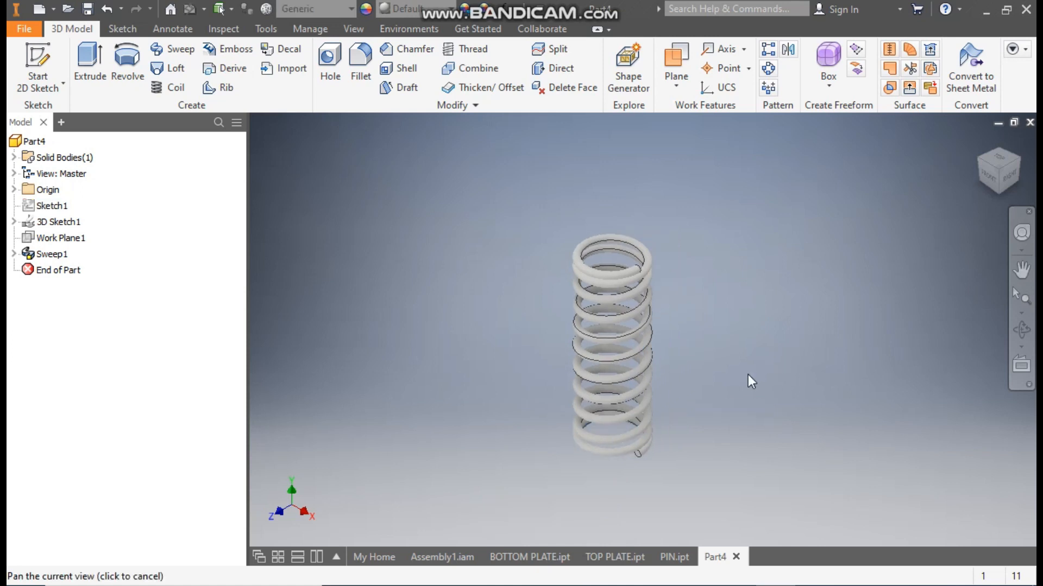
Start a new 2D sketch on the origin XZ plane at the spring's bottom end.
scroll(659, 441, up, 3)
middle_drag(694, 457, 724, 491)
scroll(711, 489, down, 1)
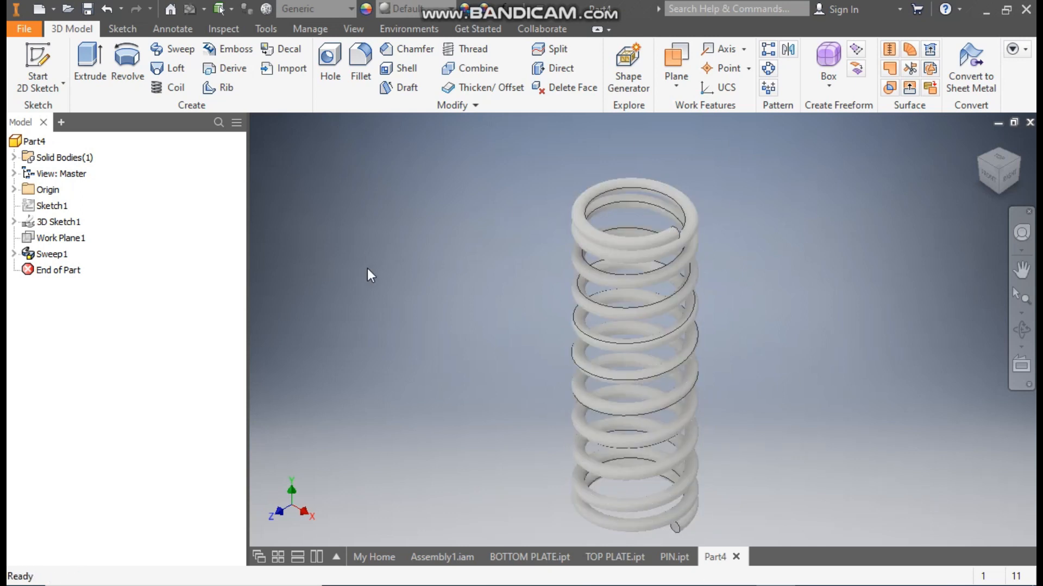
click(14, 190)
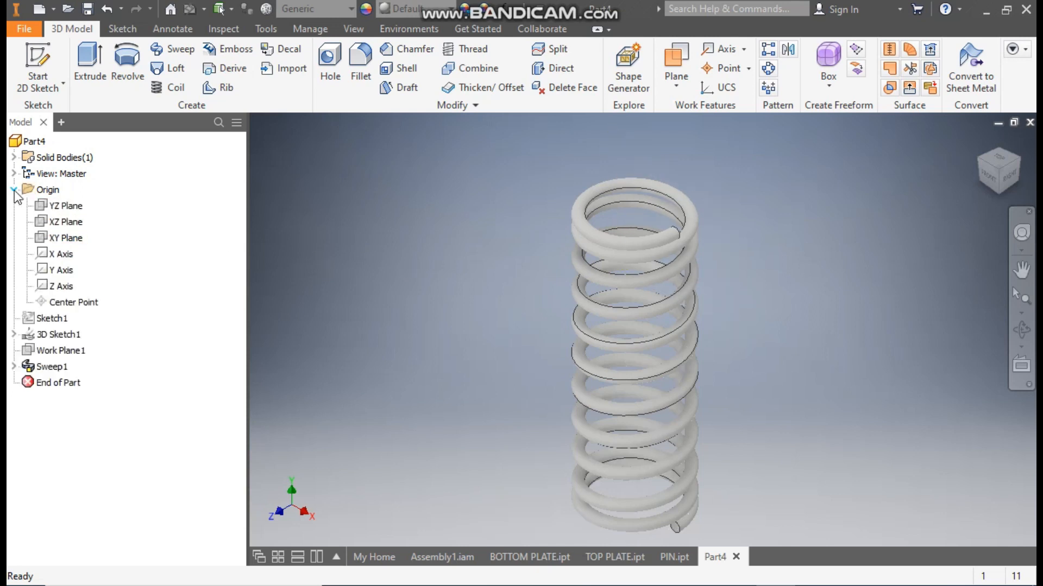
click(64, 225)
middle_drag(652, 486, 596, 413)
click(609, 411)
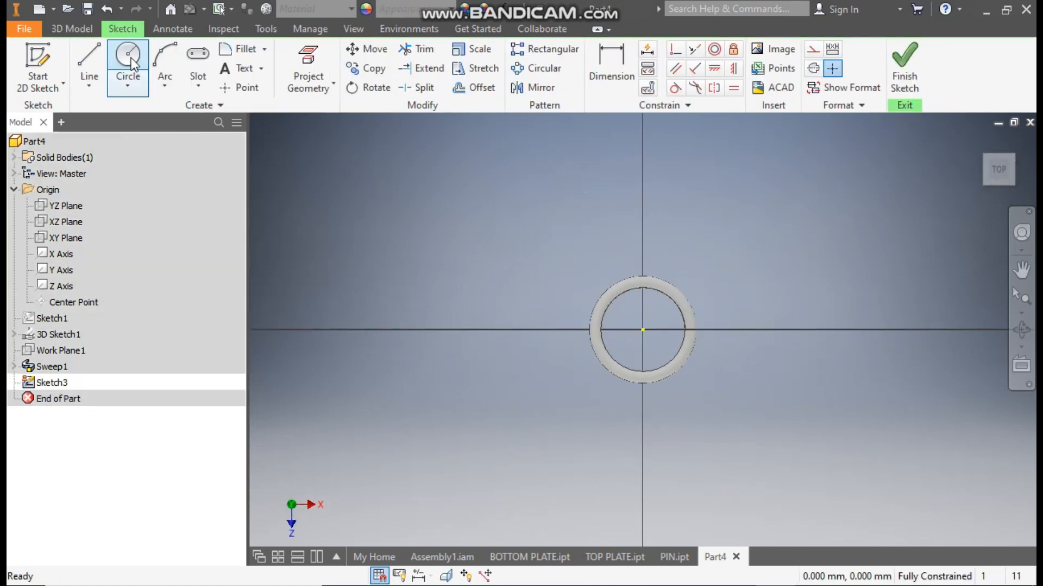
Draw a circle of 20 mm diameter centred on the origin, enclosing the spring's outline.
click(130, 56)
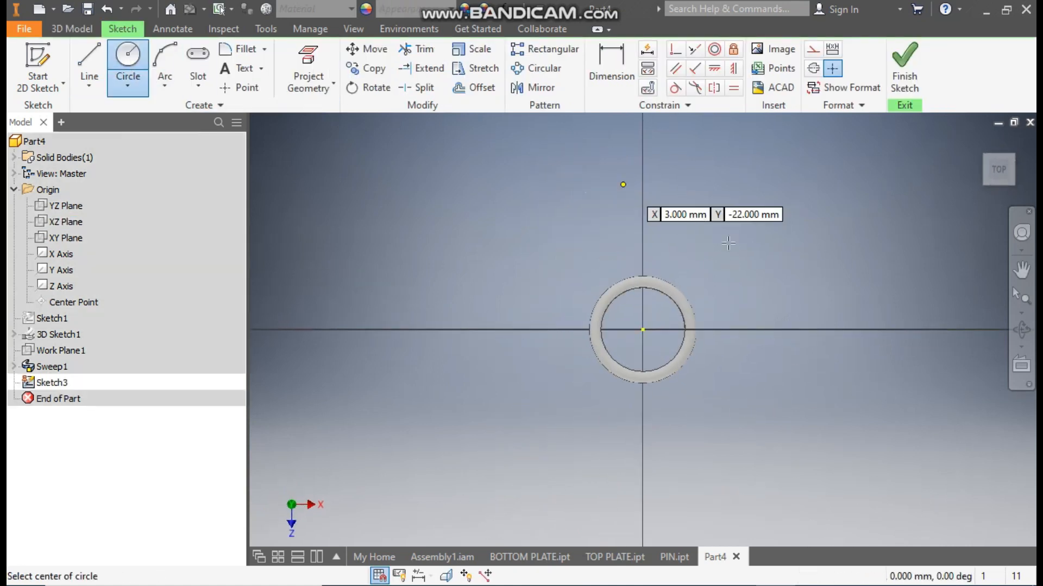
click(643, 330)
text(20)
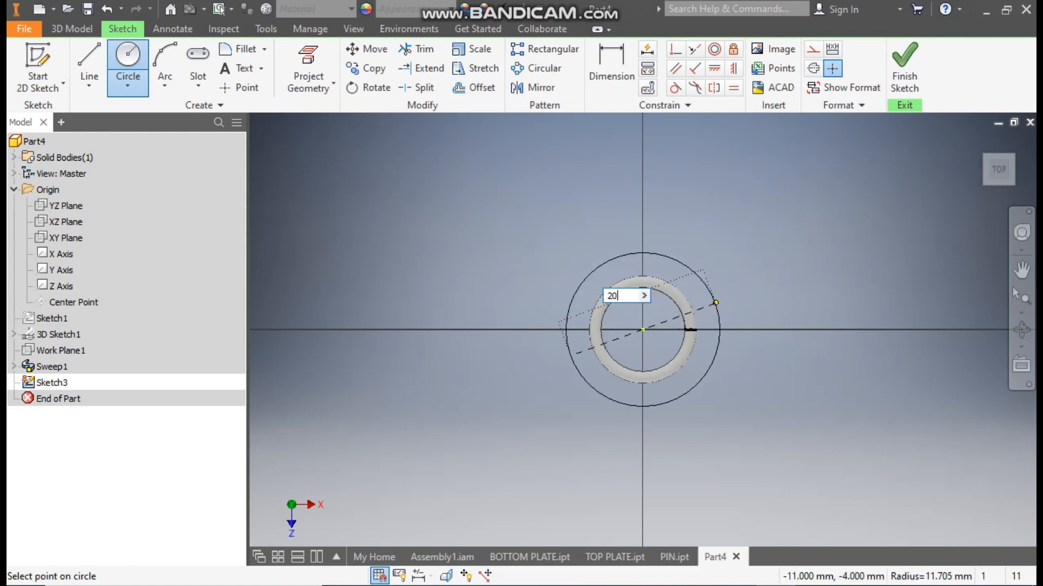
key(Return)
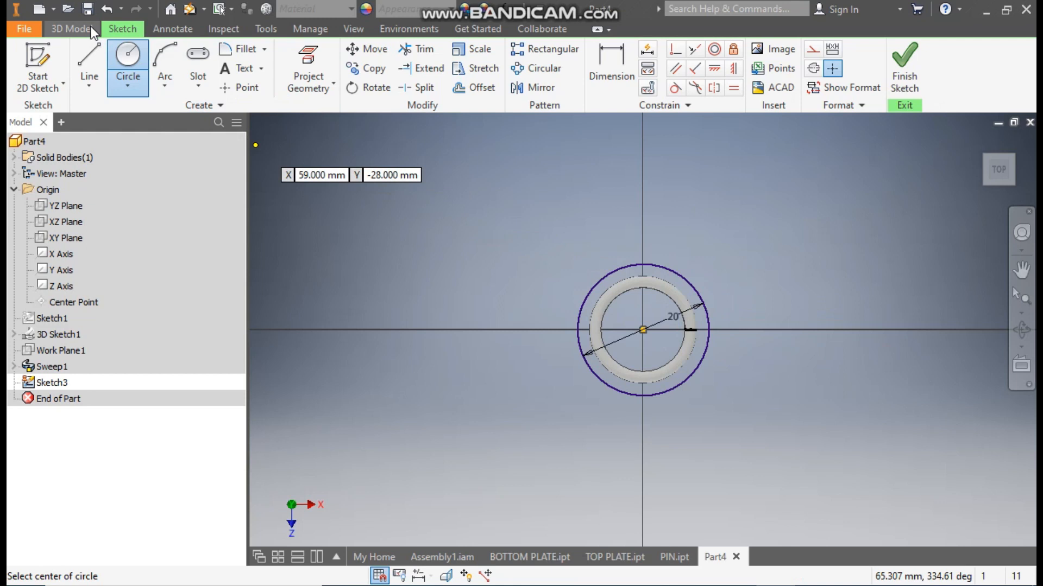
Extrude the 20 mm circle as a 10 mm cut below the XZ plane to flatten the spring's bottom end.
click(90, 27)
click(91, 63)
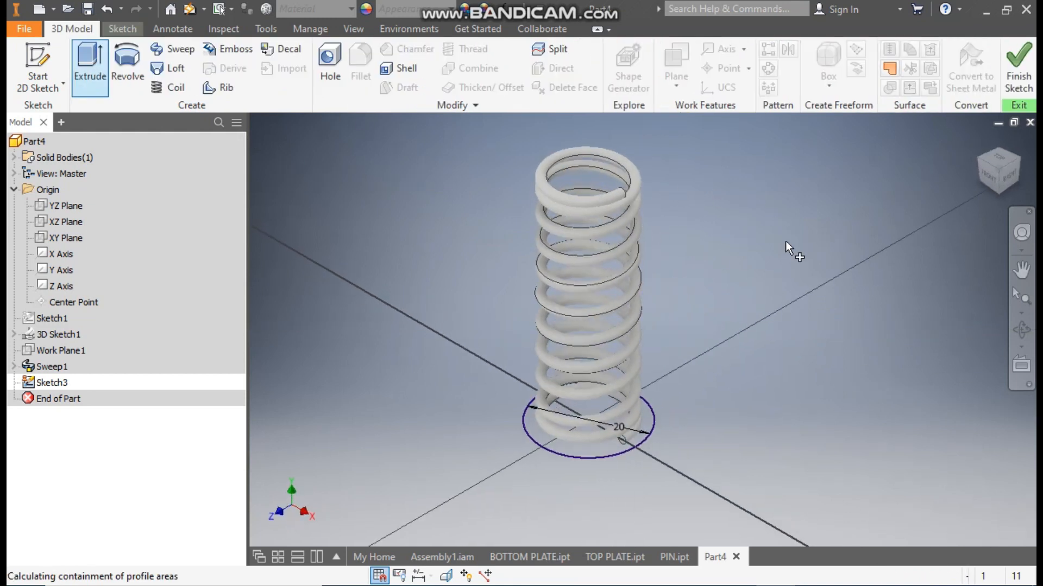
click(221, 200)
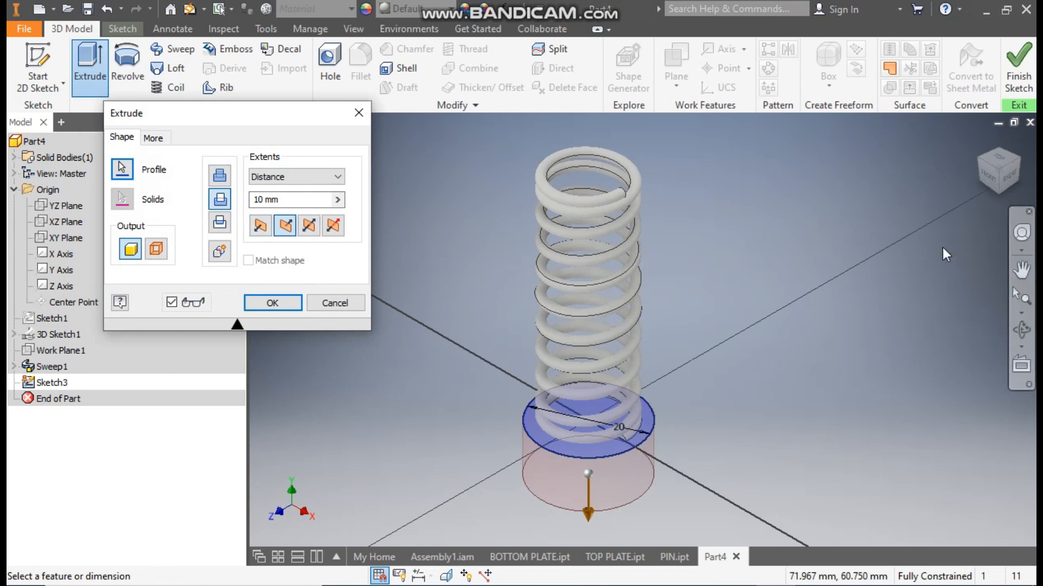
shift+middle_drag(728, 405, 734, 408)
key(F5)
scroll(669, 447, up, 5)
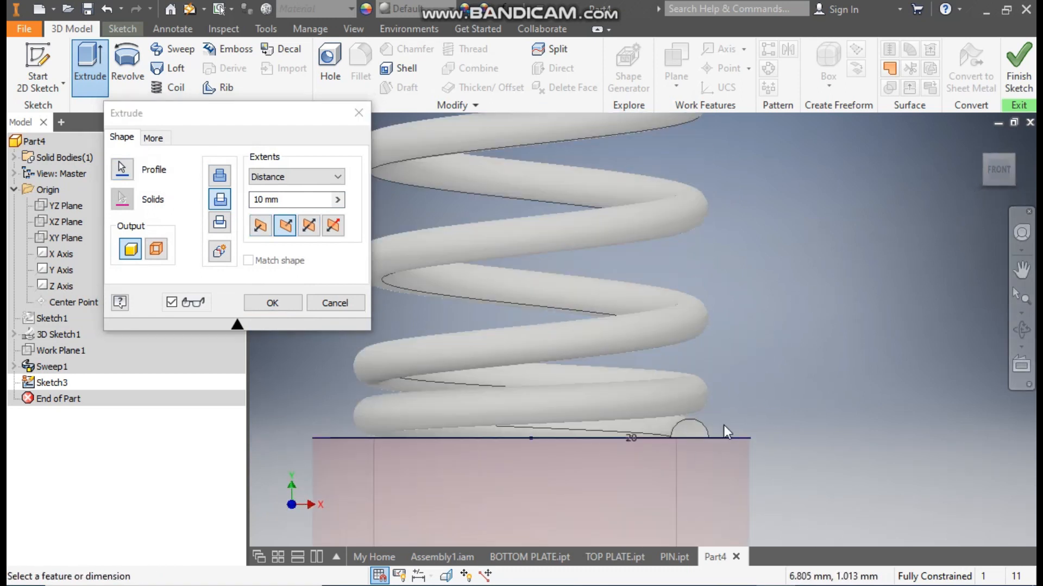
click(280, 303)
Create a work plane offset 46 mm upward from the origin XZ plane, at the spring's top end.
mouse_move(816, 430)
shift+middle_down()
mouse_move(819, 412)
mouse_move(814, 436)
shift+middle_up()
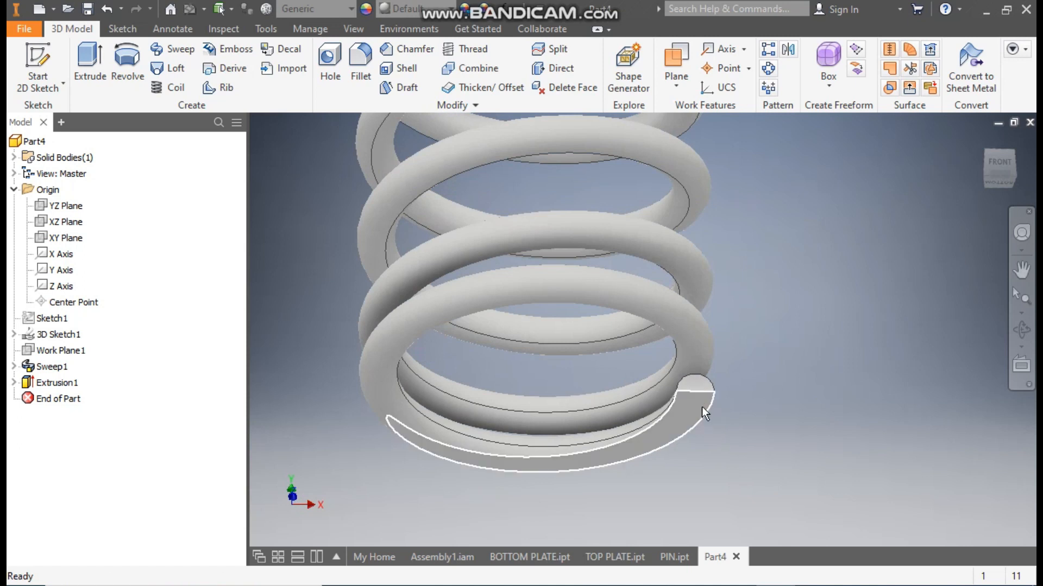
shift+middle_drag(729, 414, 786, 433)
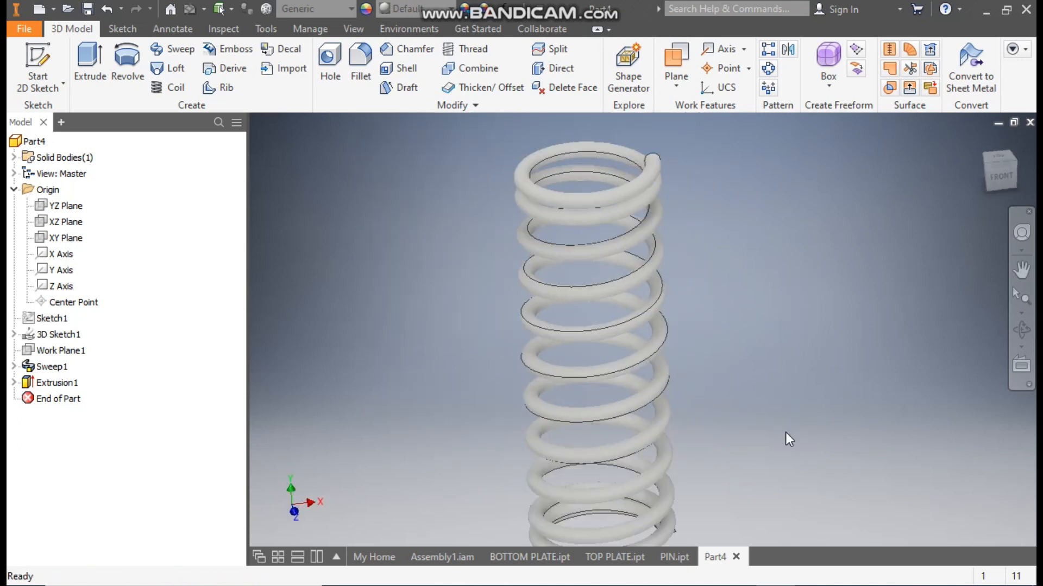
scroll(458, 284, down, 2)
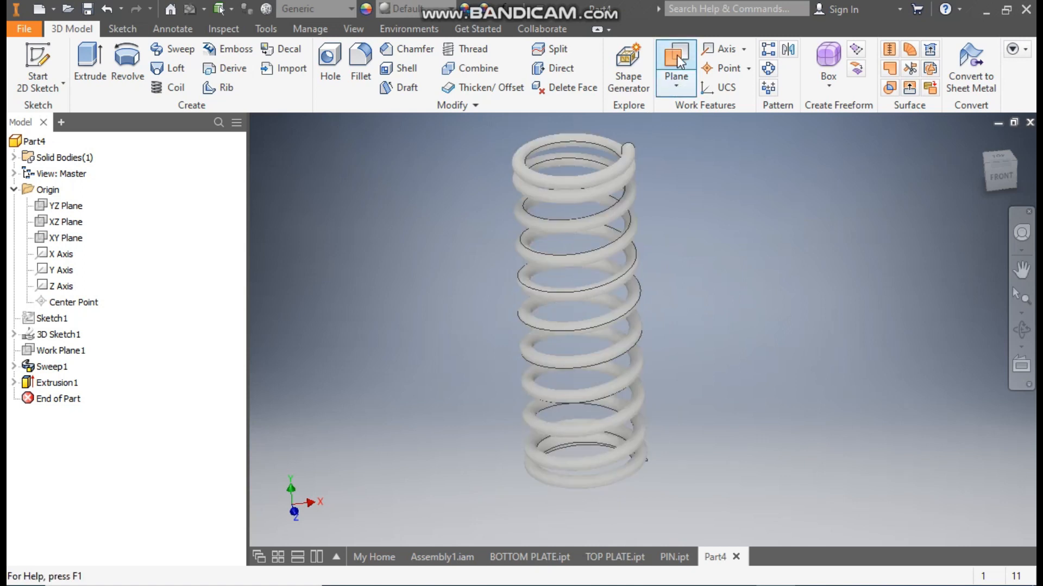
click(672, 91)
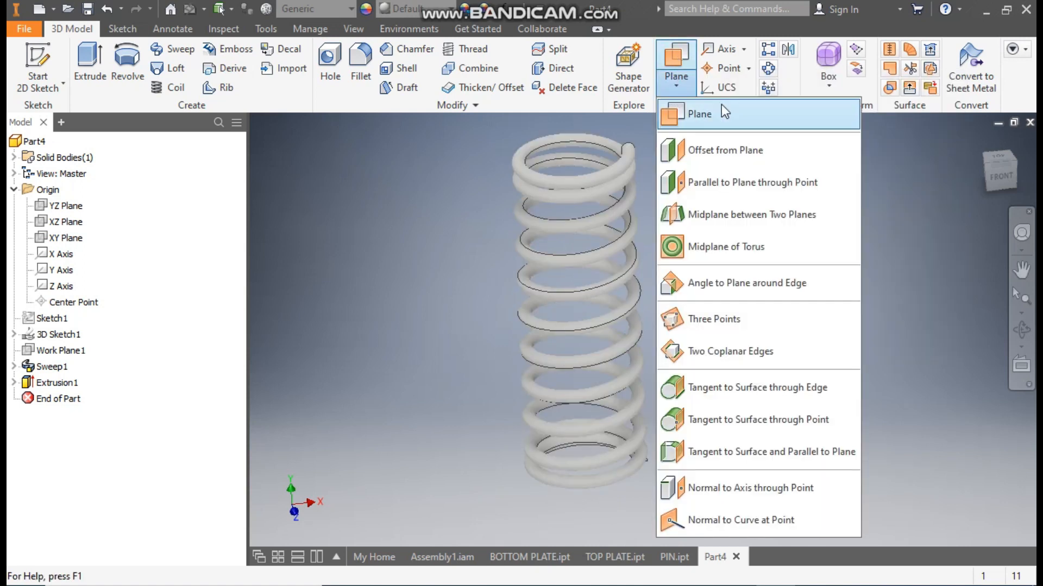
click(727, 143)
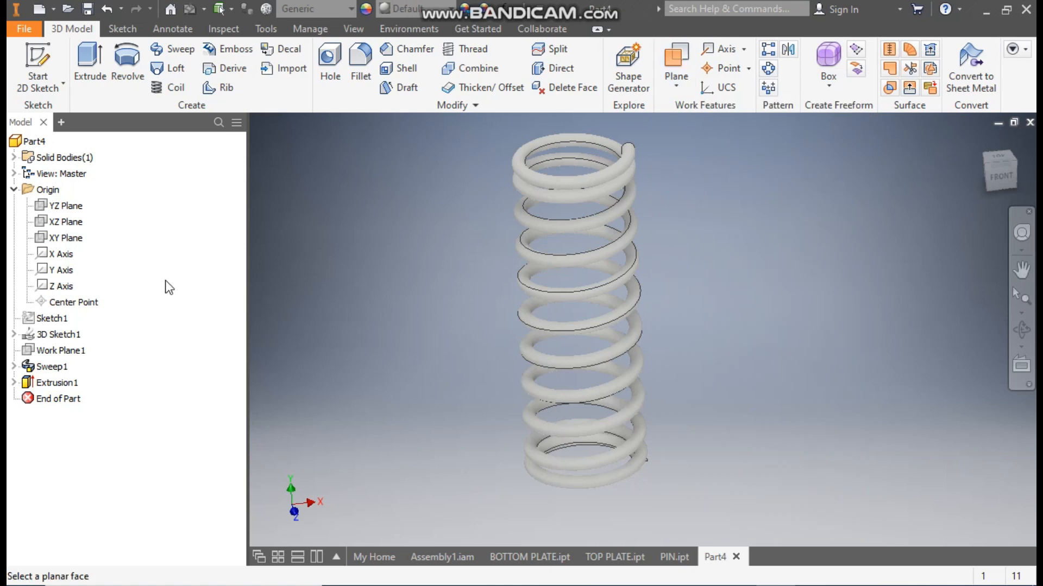
click(65, 222)
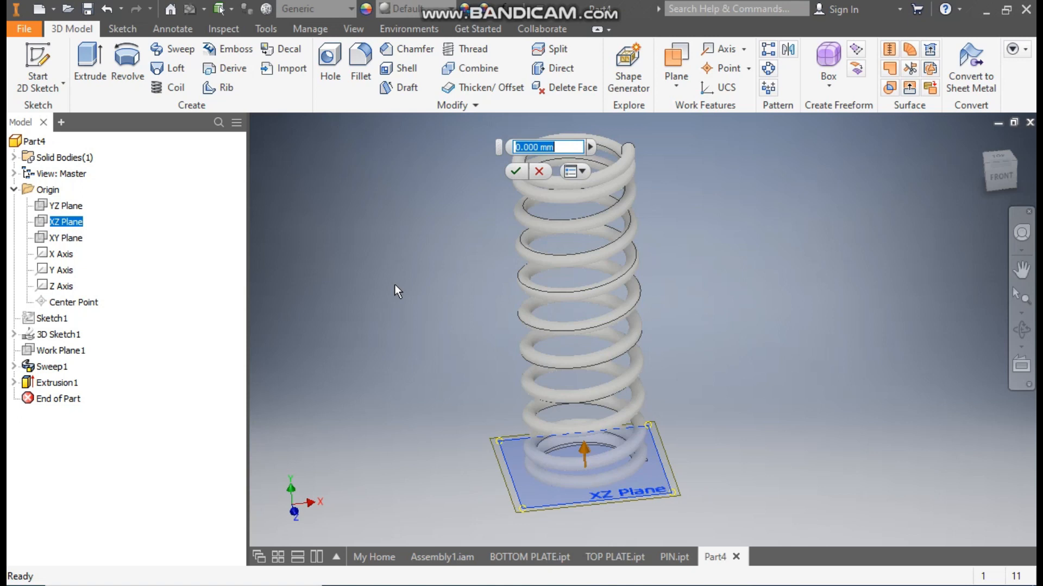
text(46)
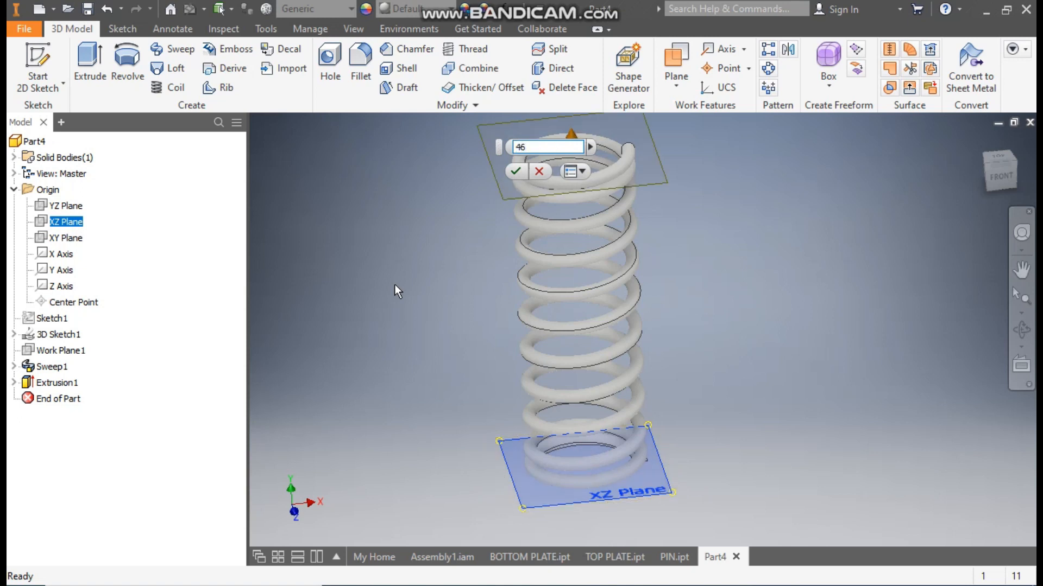
click(999, 175)
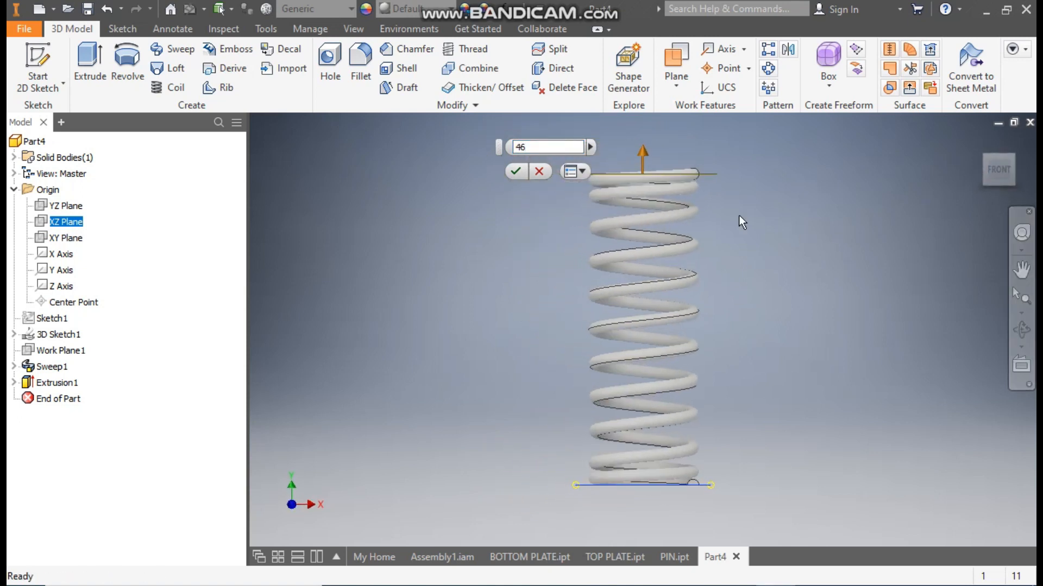
click(516, 172)
Reopen the helical curve in 3D Sketch1 and examine the height values in its pitch and revolution table.
scroll(681, 162, up, 4)
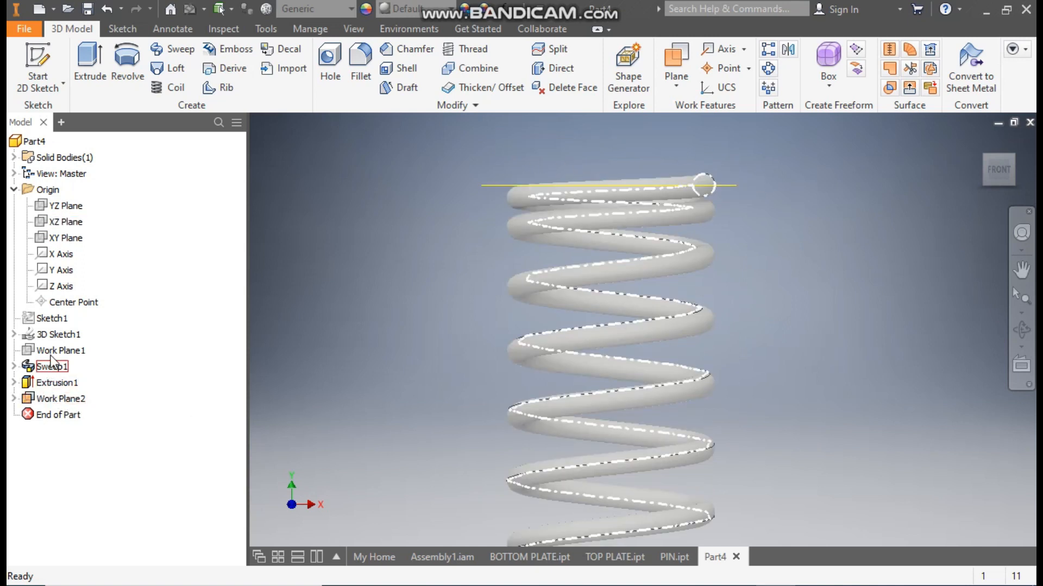
double_click(54, 335)
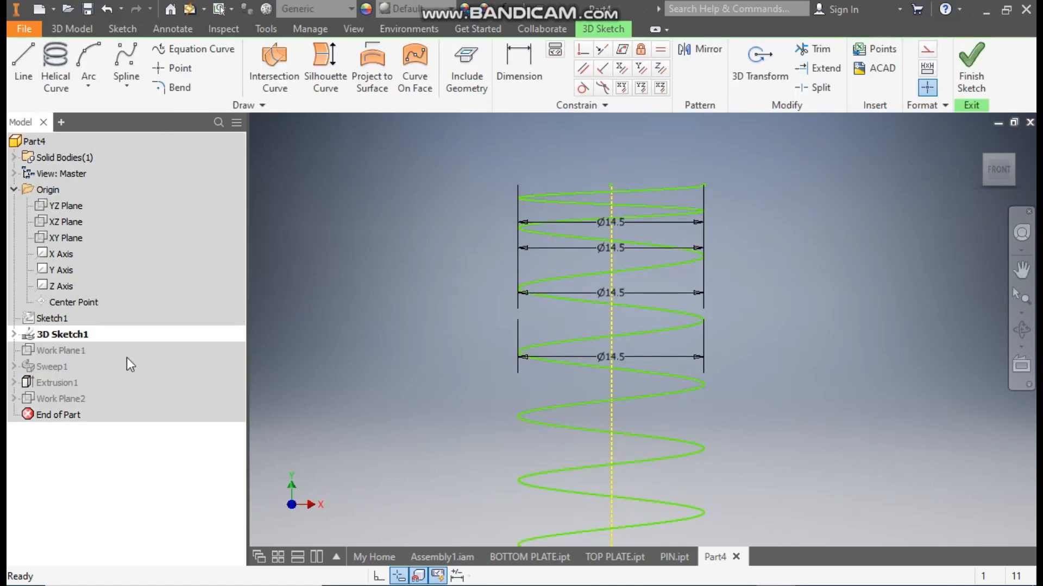
right_click(616, 275)
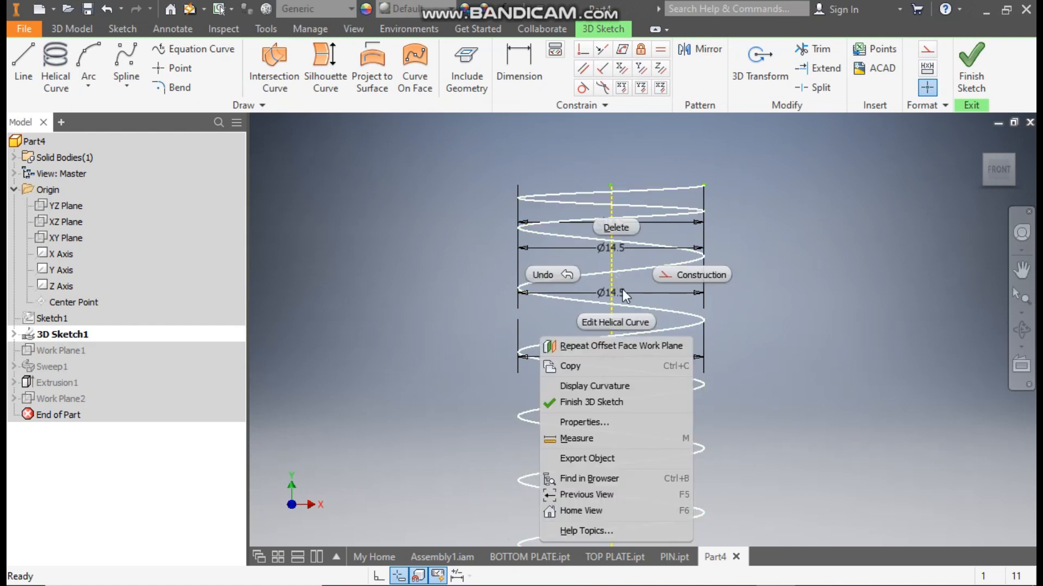
click(614, 318)
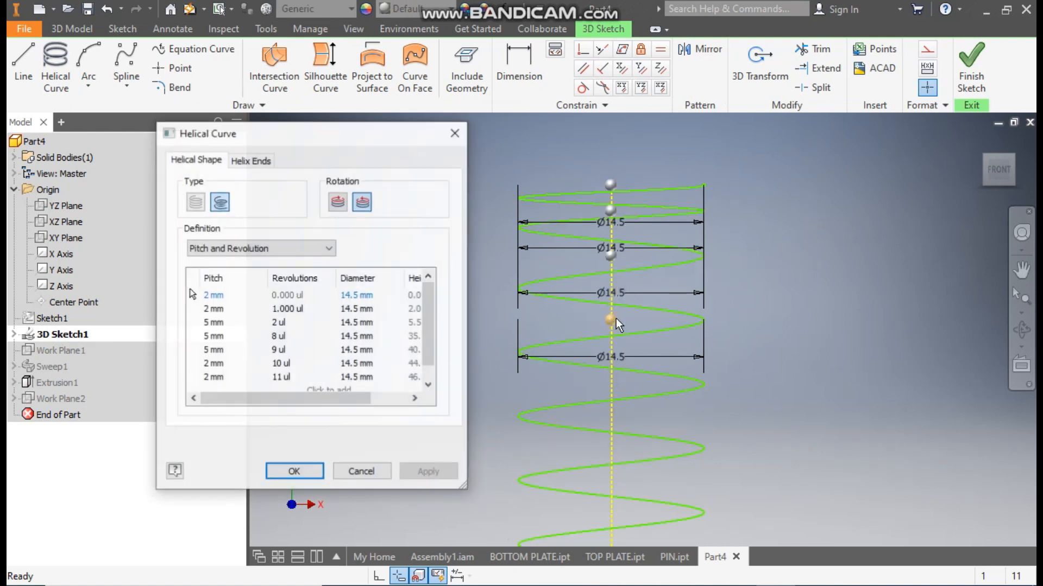
drag(331, 402, 393, 389)
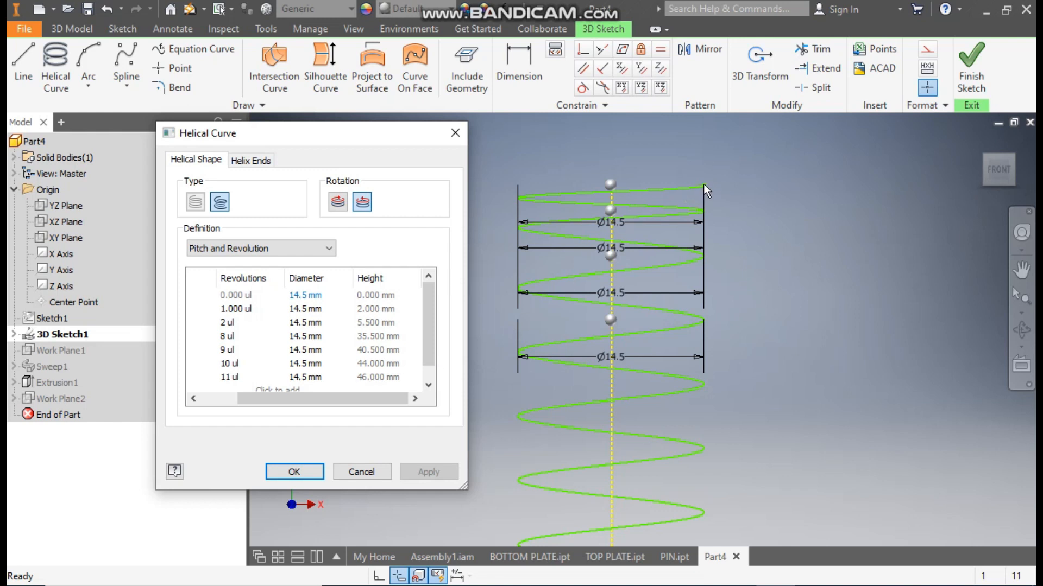
click(294, 472)
click(971, 68)
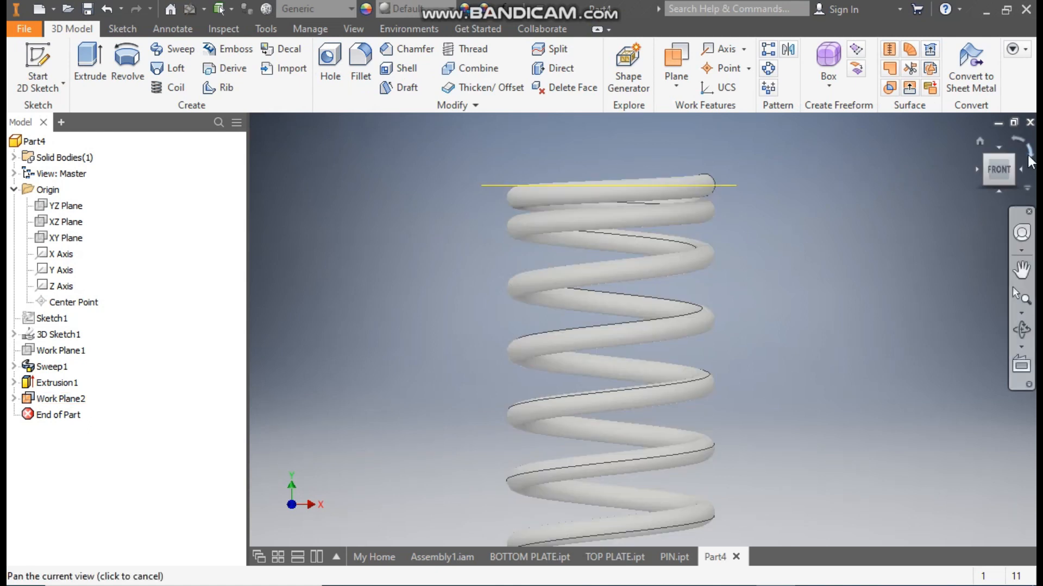
Start a 2D sketch on the offset work plane and draw a circle of 20 mm diameter centred on the origin.
click(980, 140)
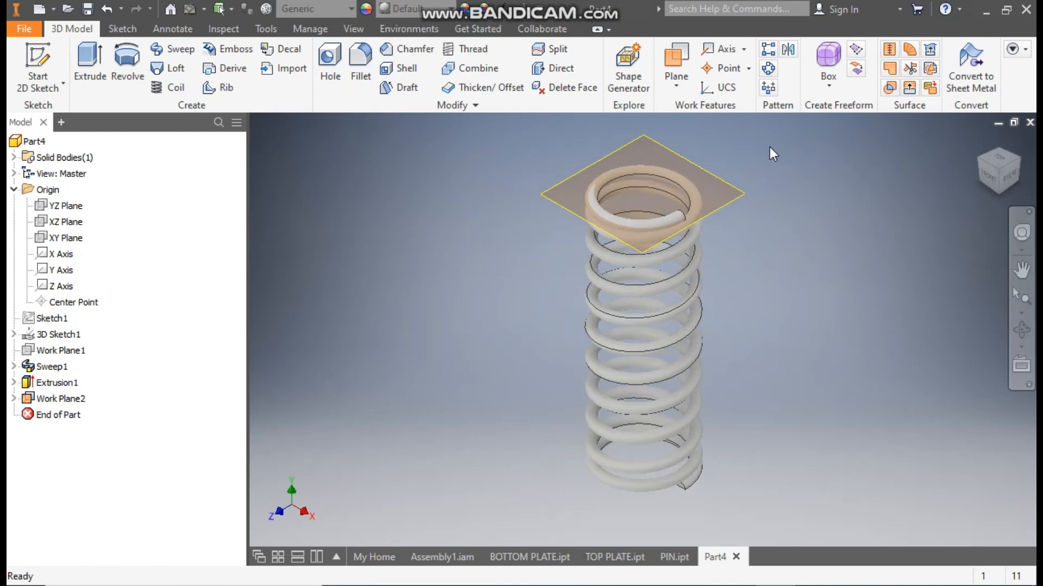
click(653, 144)
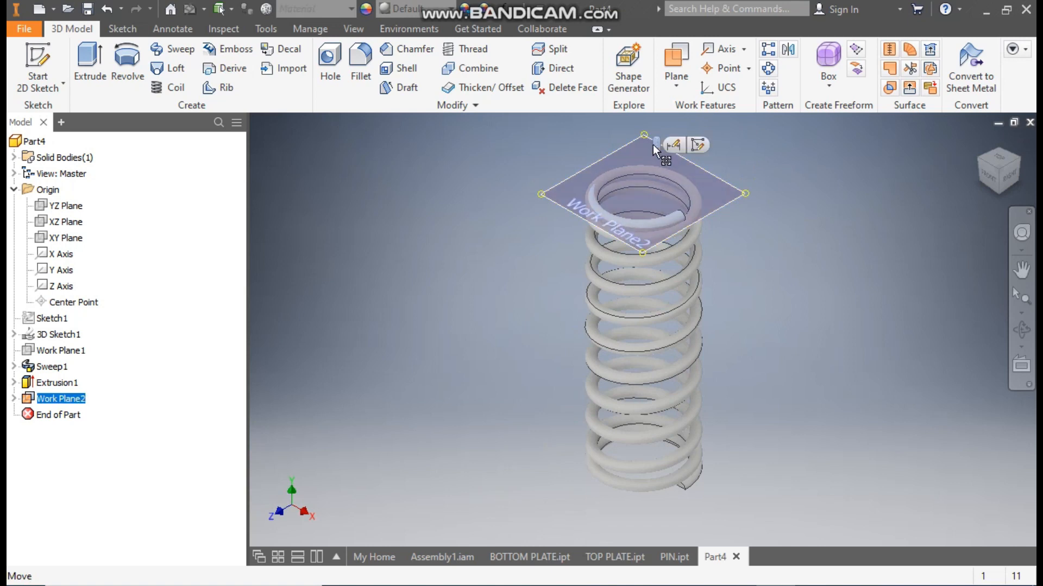
click(699, 144)
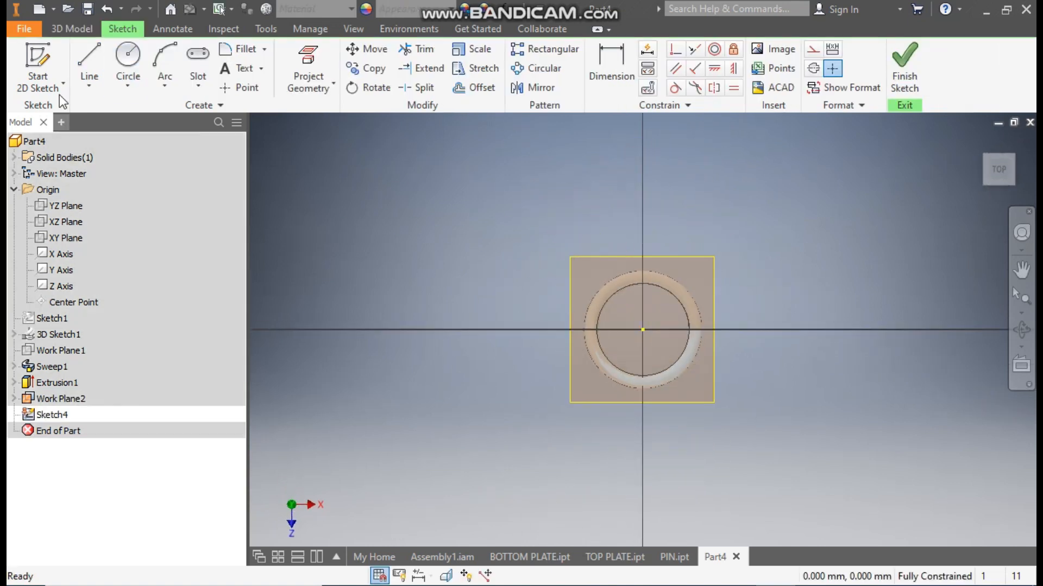
click(133, 64)
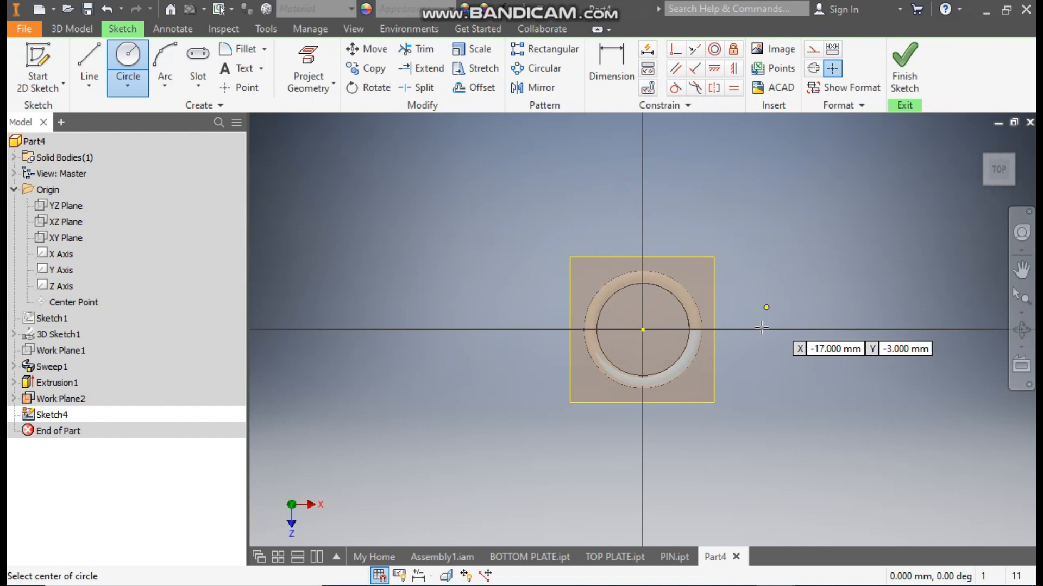
click(643, 329)
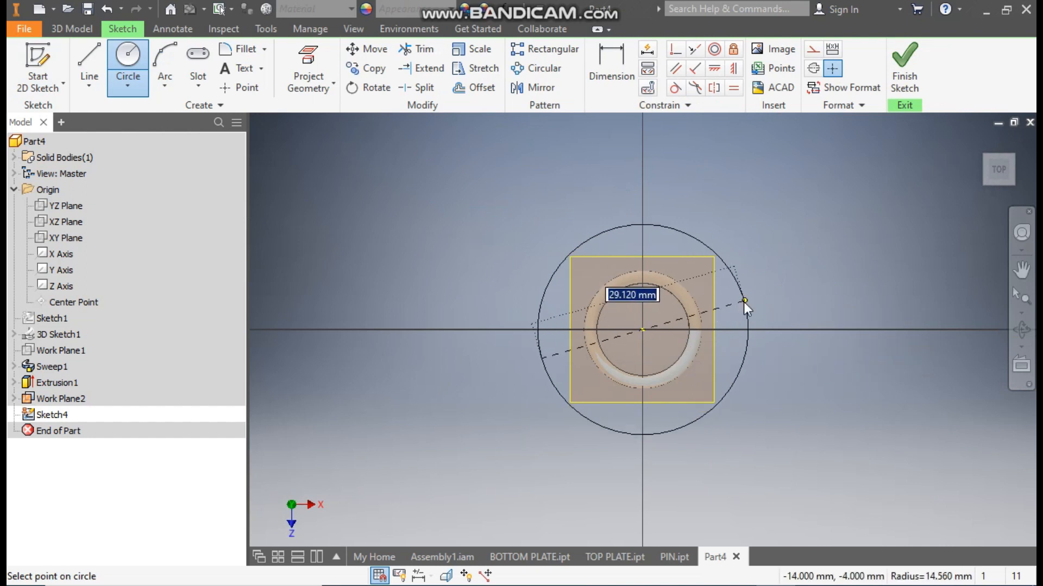
text(20)
key(Return)
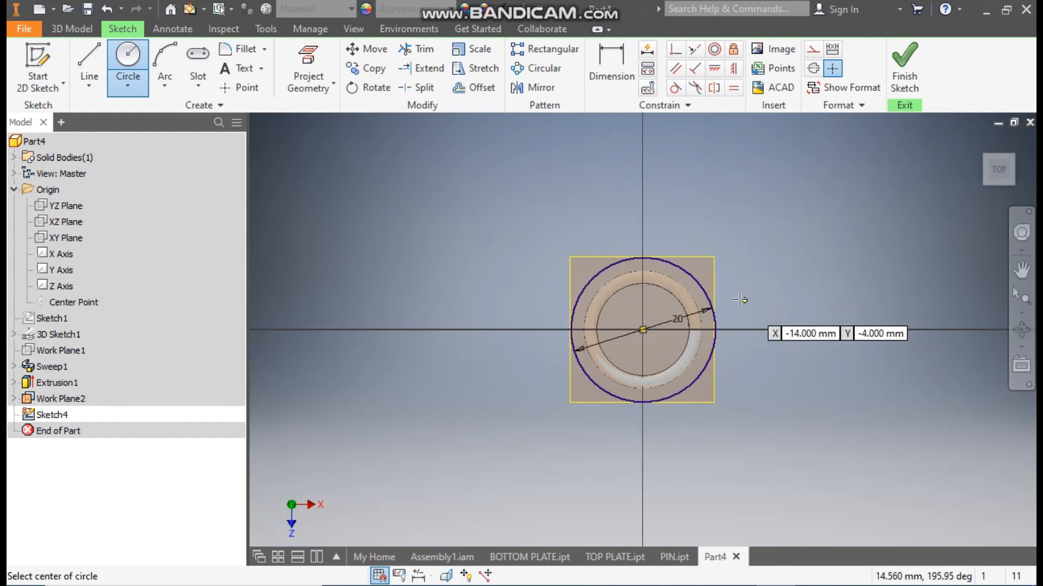
Extrude the 20 mm circle as a 10 mm cut above the offset work plane to flatten the spring's top end.
click(76, 33)
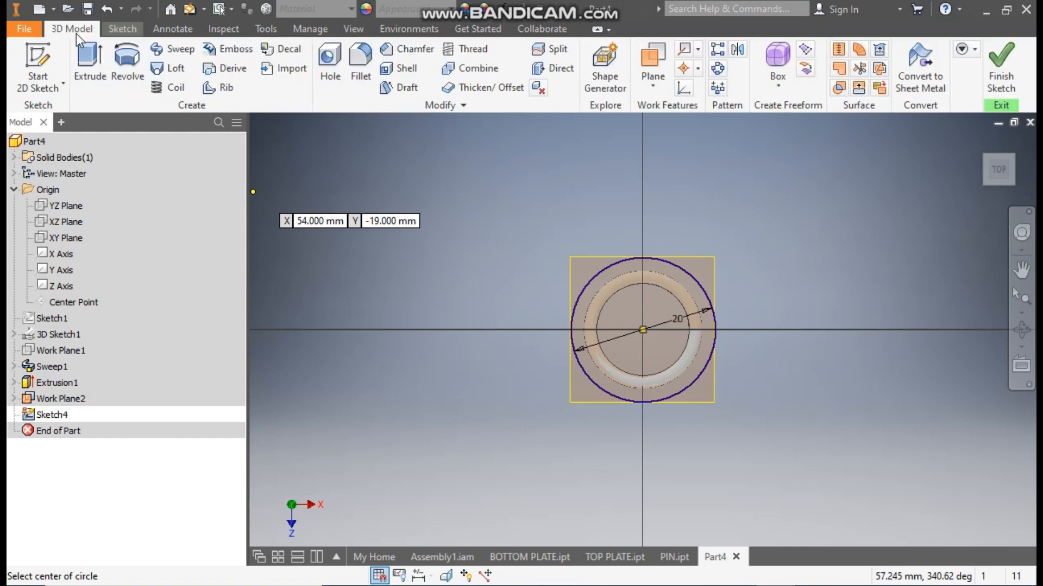
click(83, 61)
middle_drag(790, 244, 835, 320)
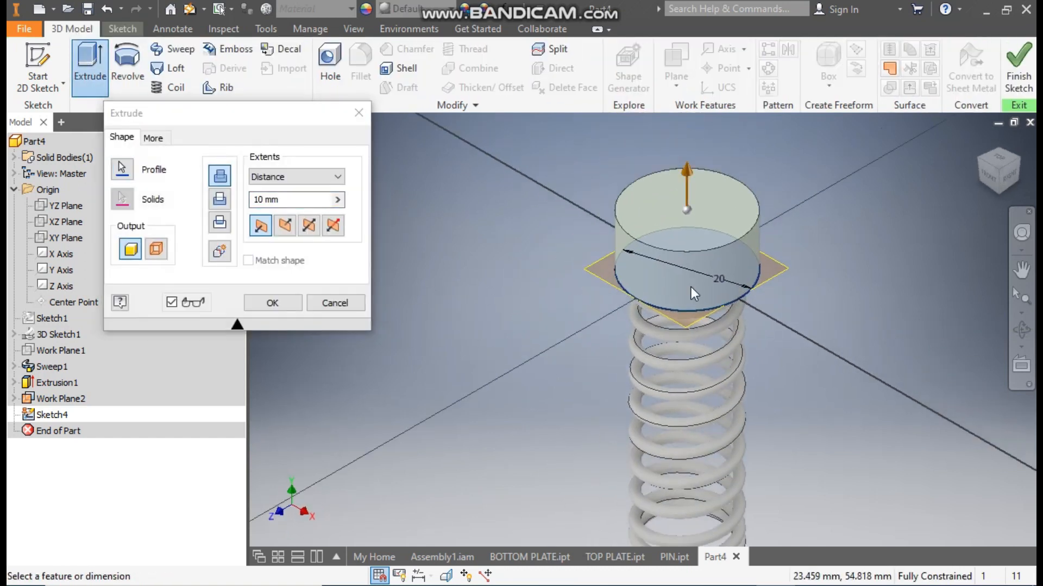
click(982, 183)
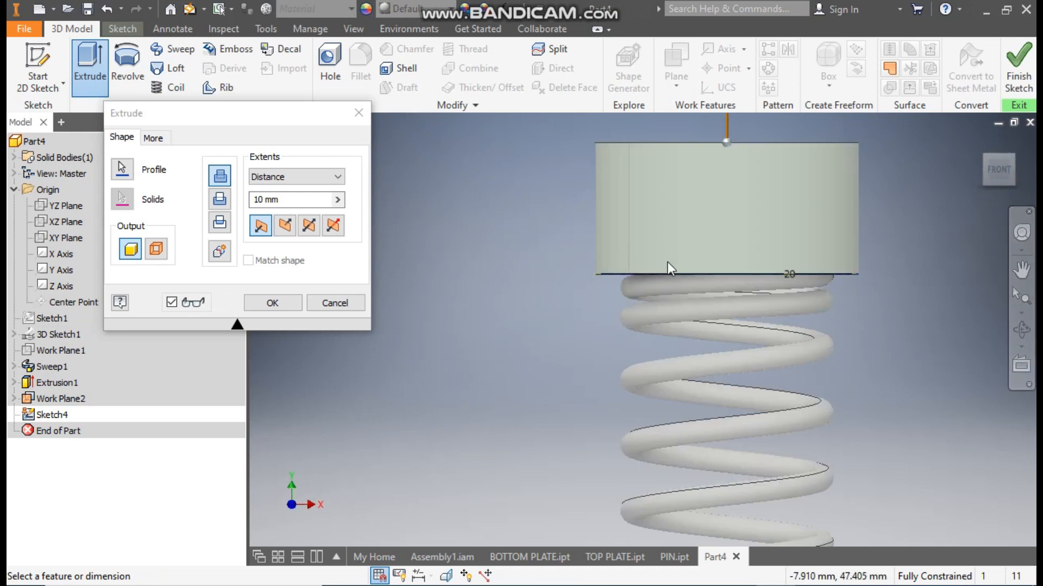
click(223, 198)
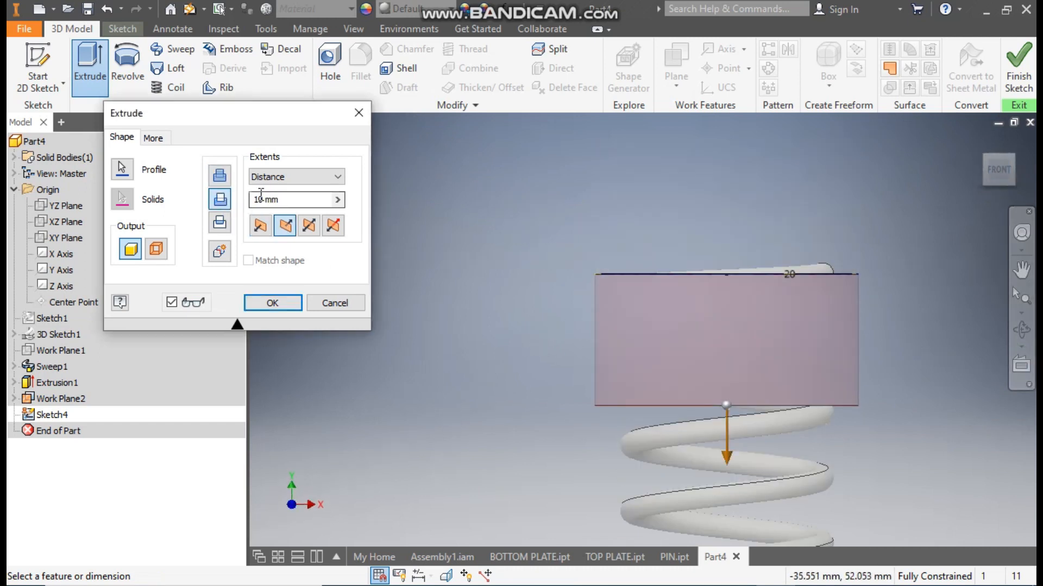
click(266, 229)
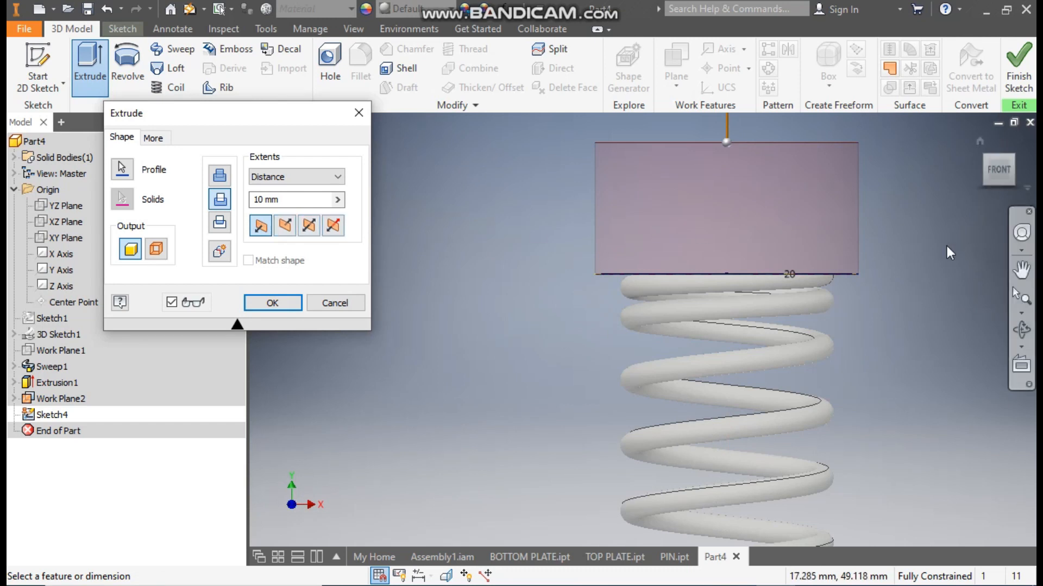
click(272, 302)
Hide the offset work plane, Work Plane2, at the spring's top end.
click(981, 141)
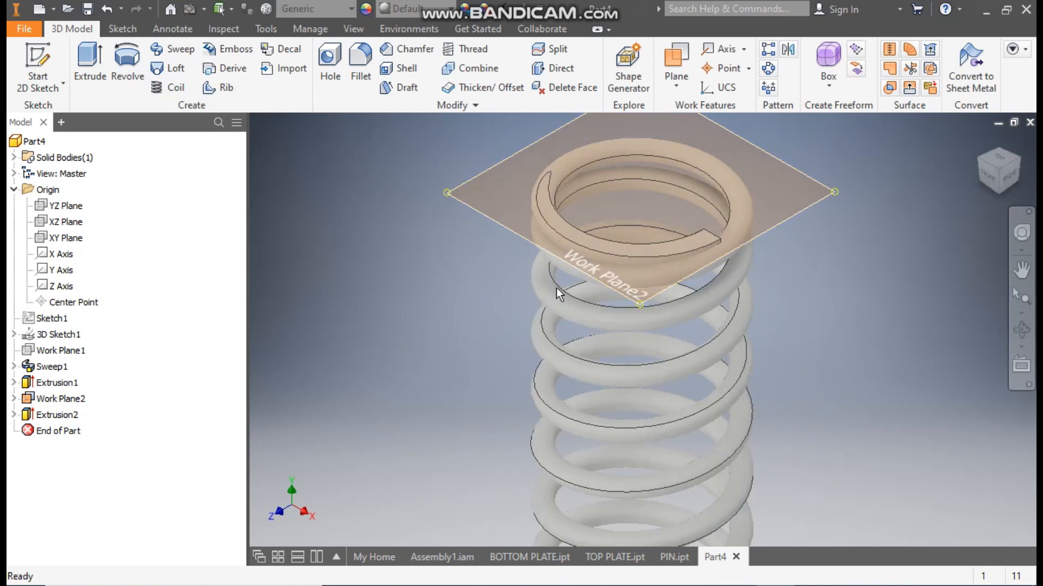
click(72, 400)
right_click(71, 400)
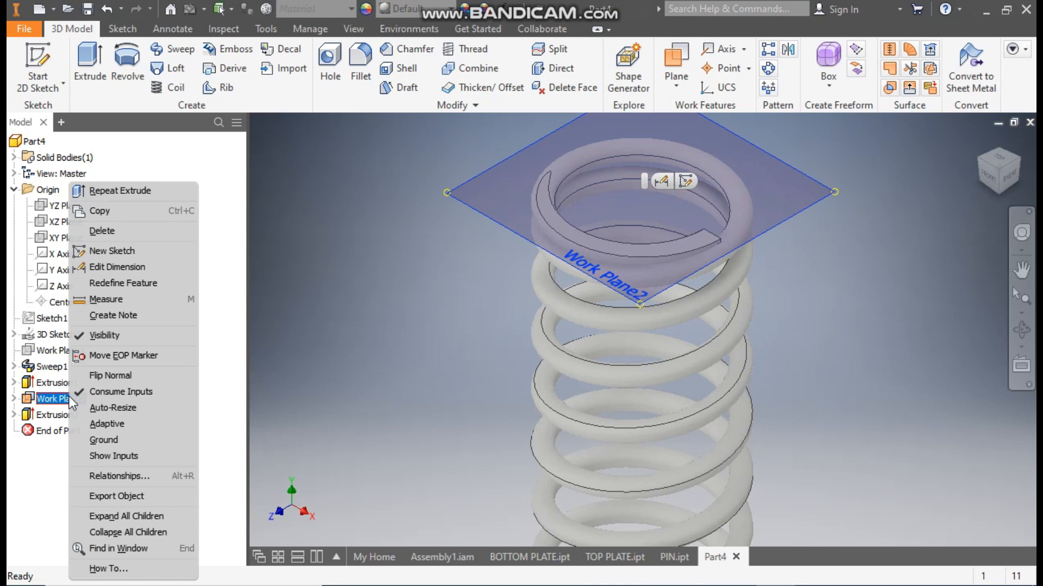
click(101, 341)
scroll(302, 314, up, 3)
middle_drag(302, 314, 444, 256)
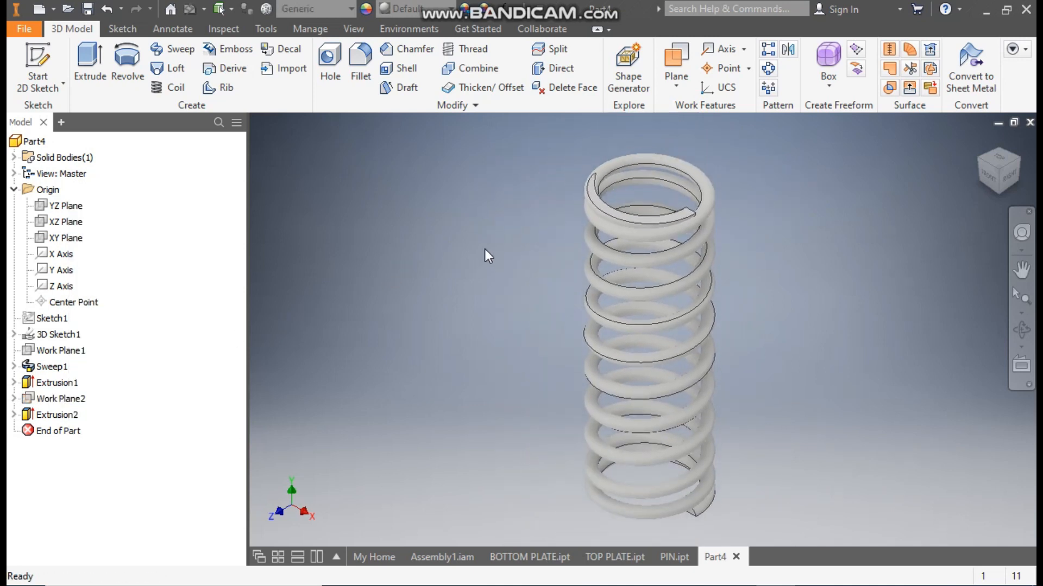
Save the part as SPRING in the ASSY folder.
click(86, 10)
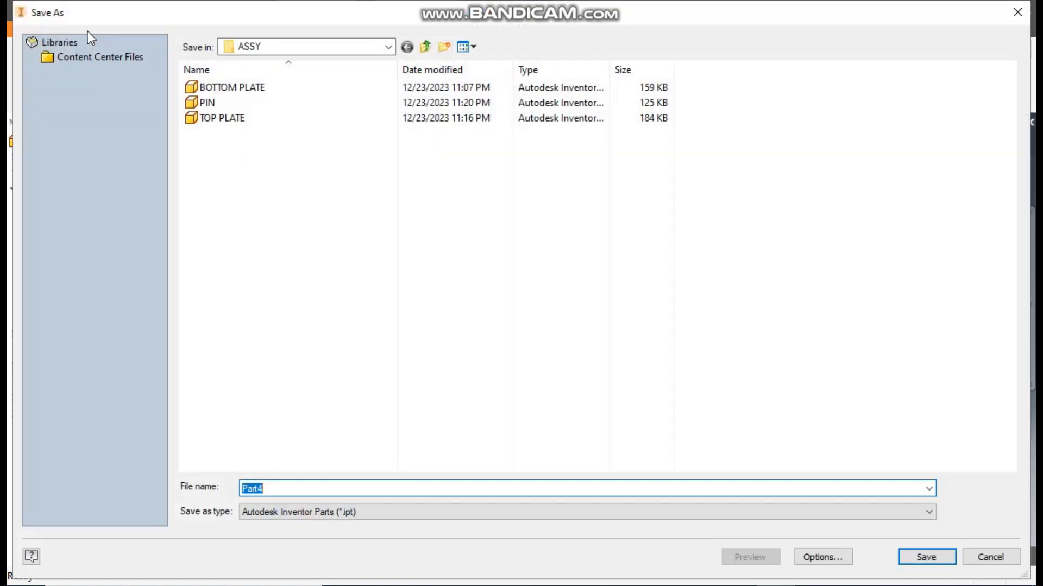
text(SPRING)
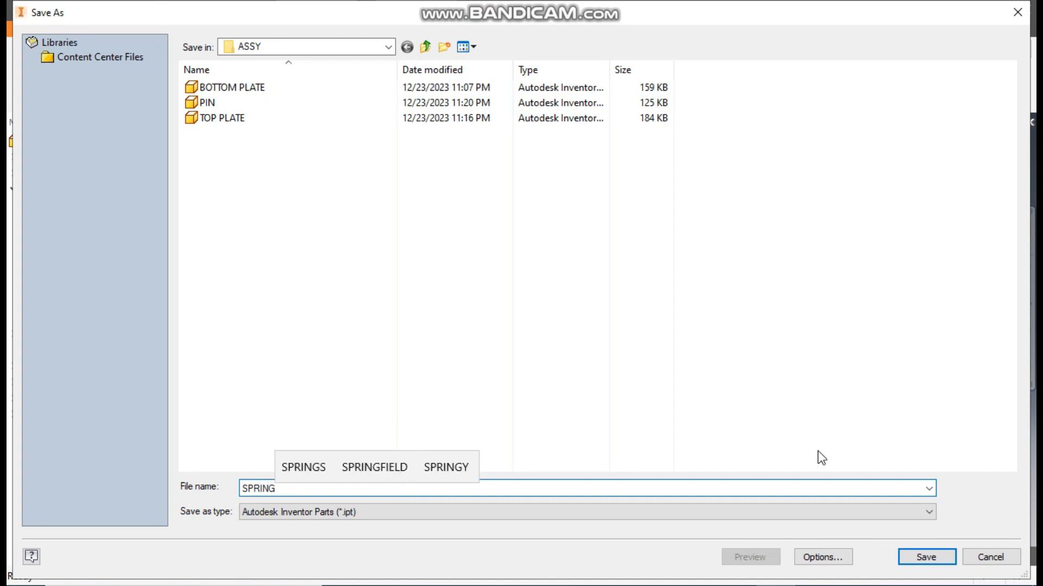
click(926, 559)
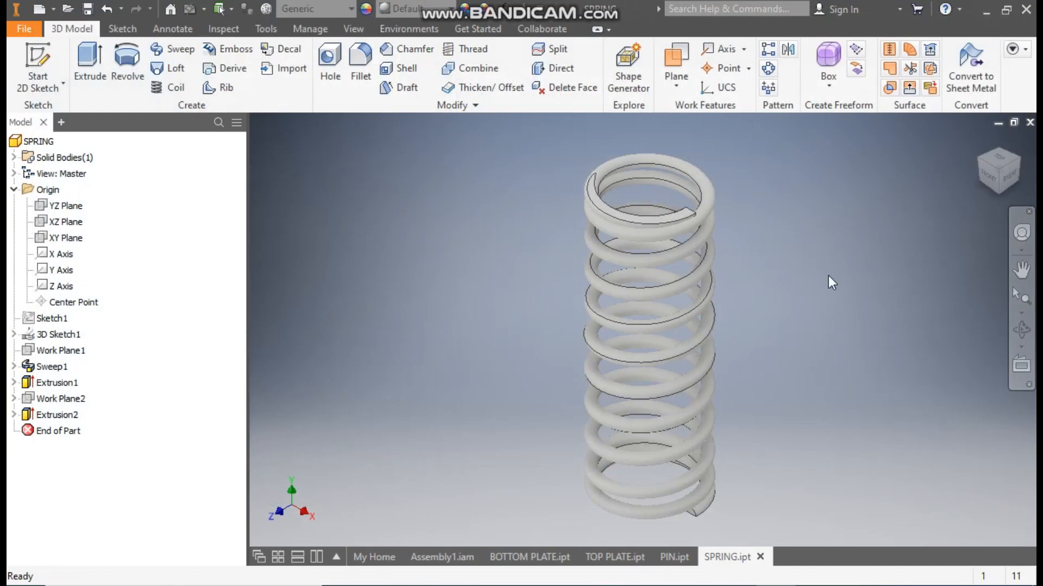
Apply the Blue - Wall Paint - Glossy appearance to the spring.
click(428, 12)
scroll(471, 276, down, 2)
scroll(471, 277, down, 5)
scroll(471, 277, up, 8)
scroll(471, 274, up, 6)
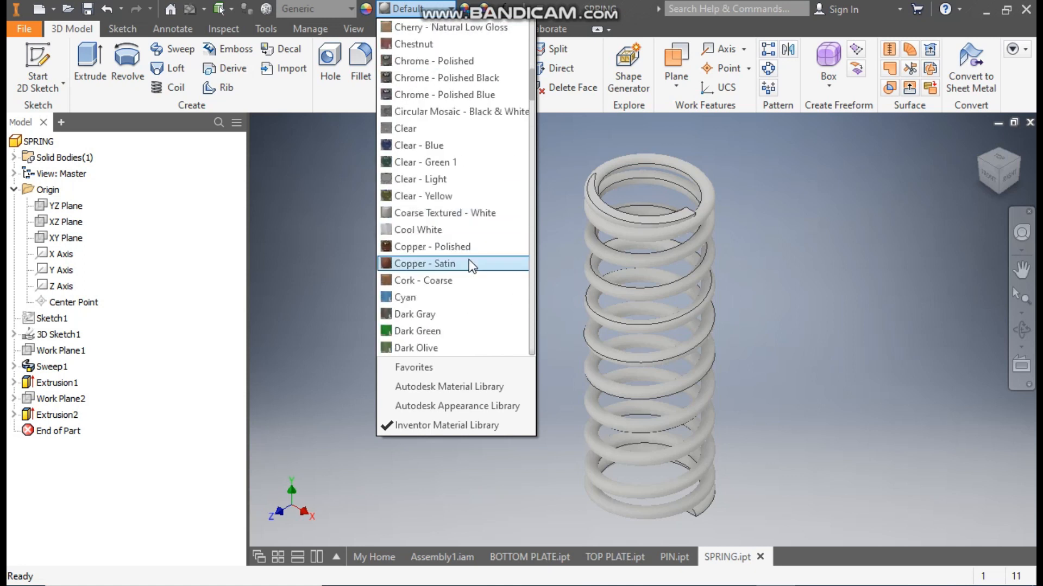
scroll(469, 260, up, 4)
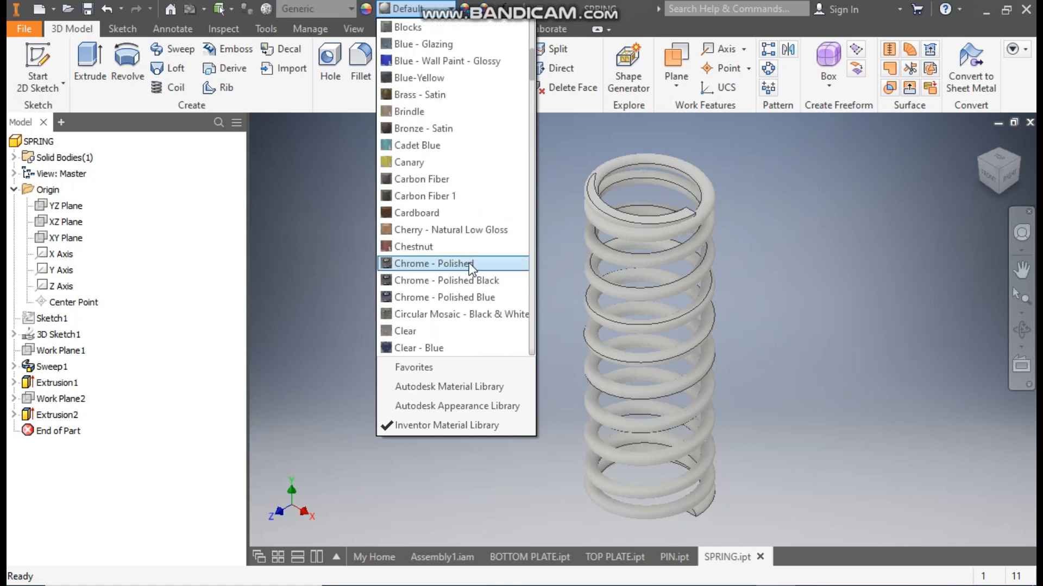
click(424, 61)
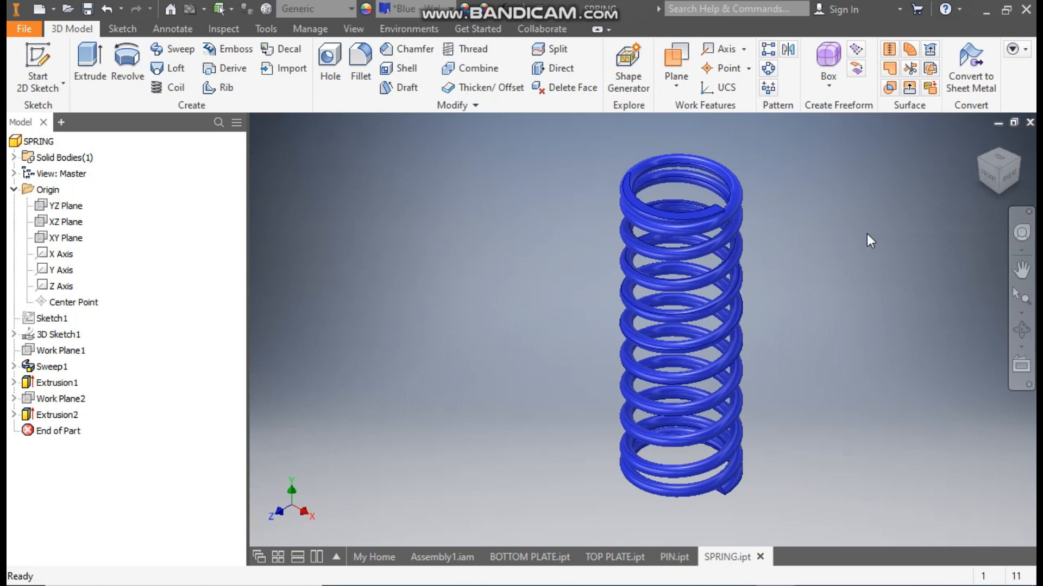
Create a new assembly from the metric Standard (mm).iam template.
click(47, 10)
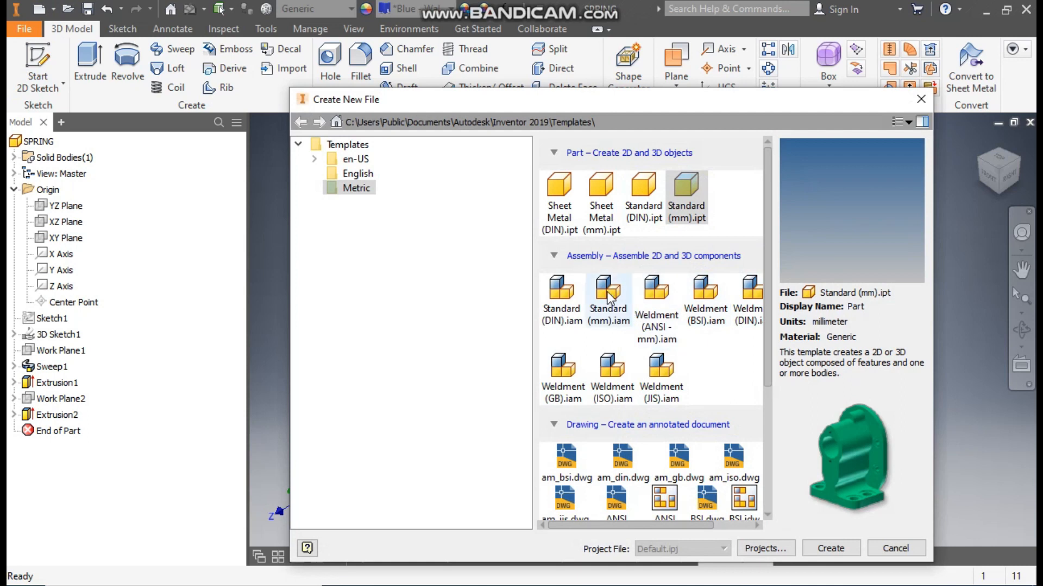
click(604, 300)
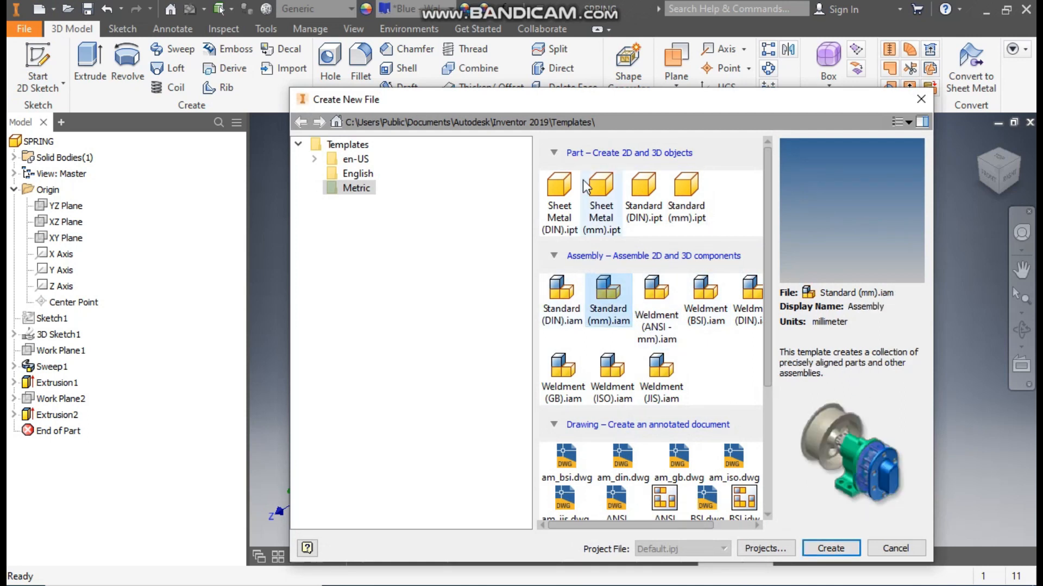
click(821, 542)
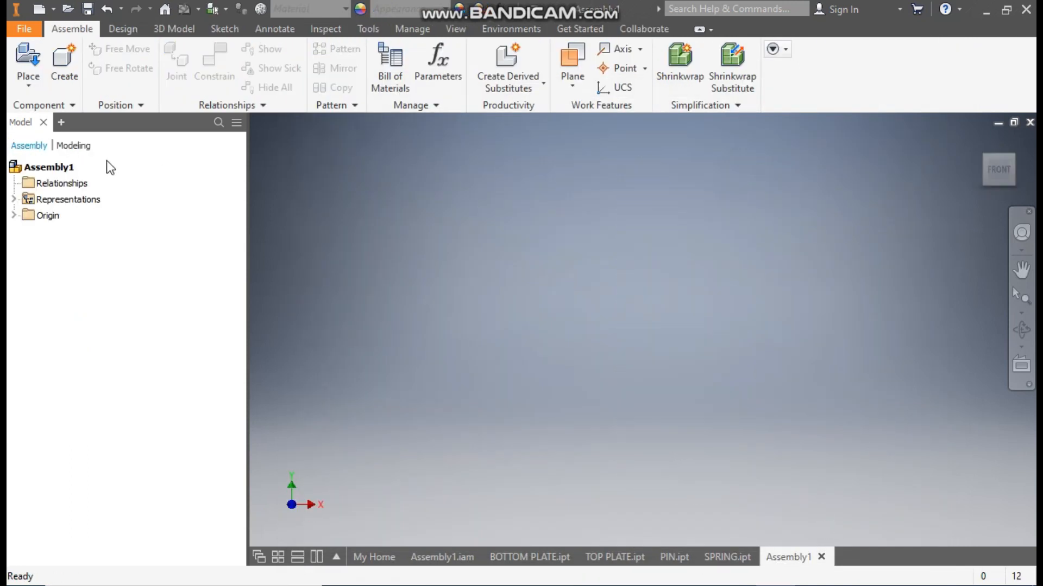
Place one instance of BOTTOM PLATE from the ASSY folder into the assembly.
click(24, 50)
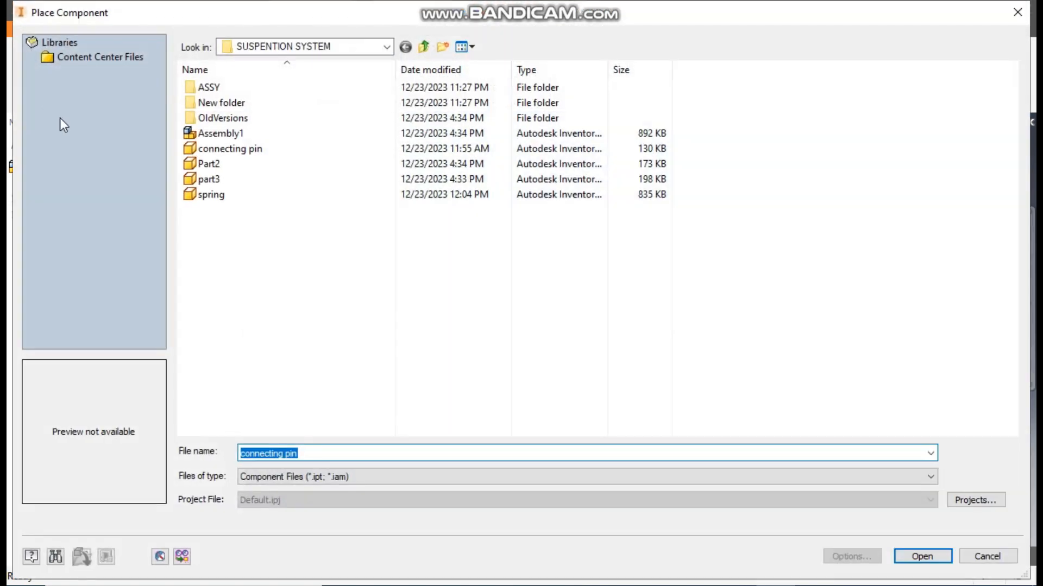
double_click(211, 88)
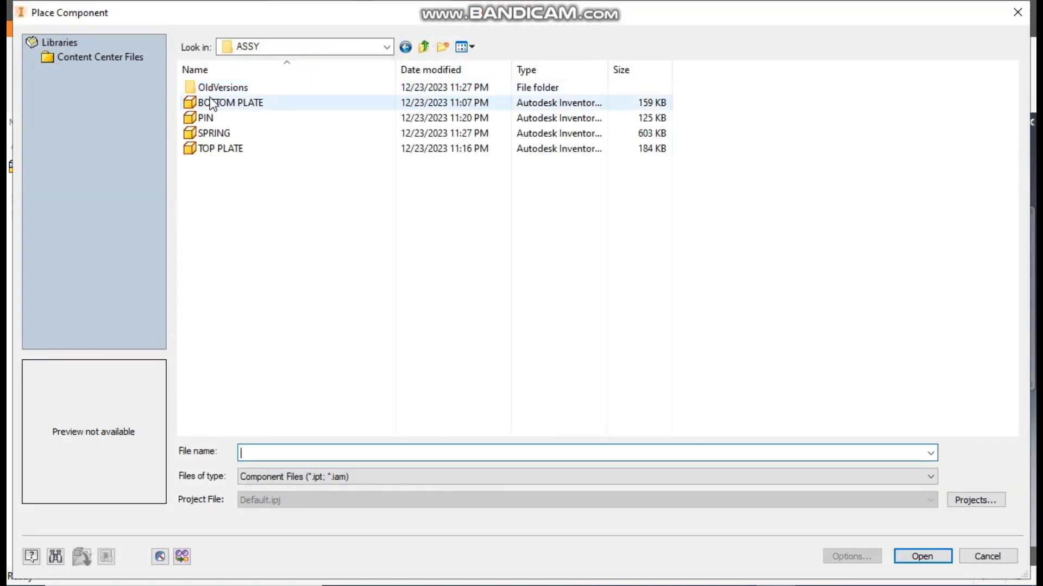
click(211, 103)
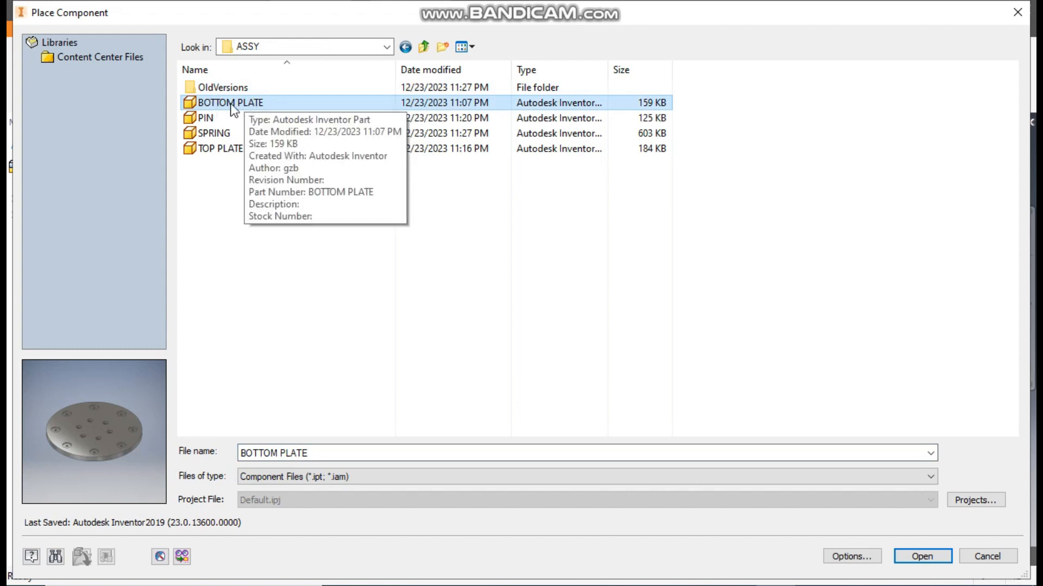
click(923, 556)
click(549, 302)
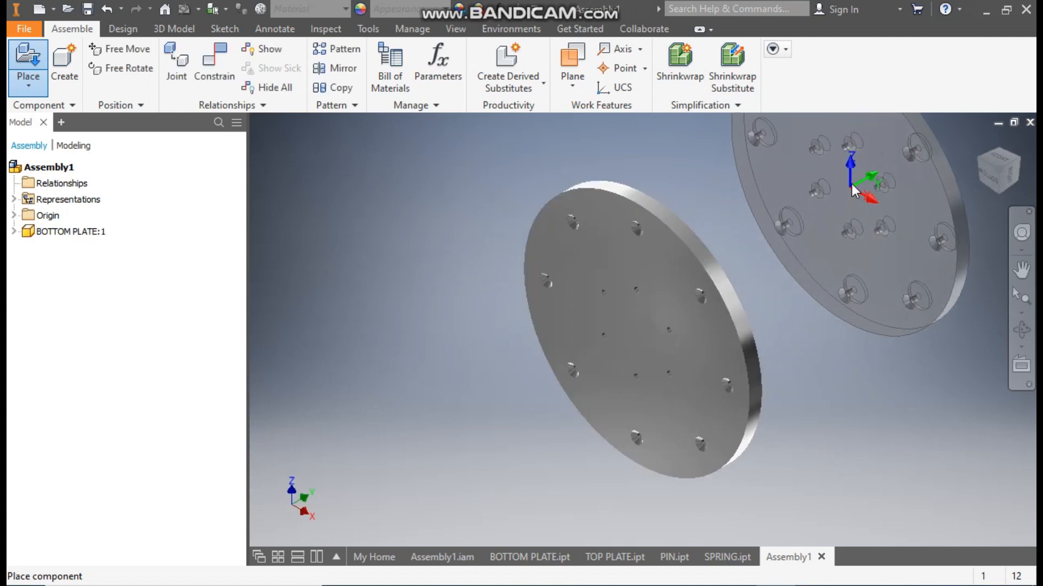
key(Escape)
Set the assembly's visual style to Shaded with Edges.
shift+middle_drag(840, 250, 812, 270)
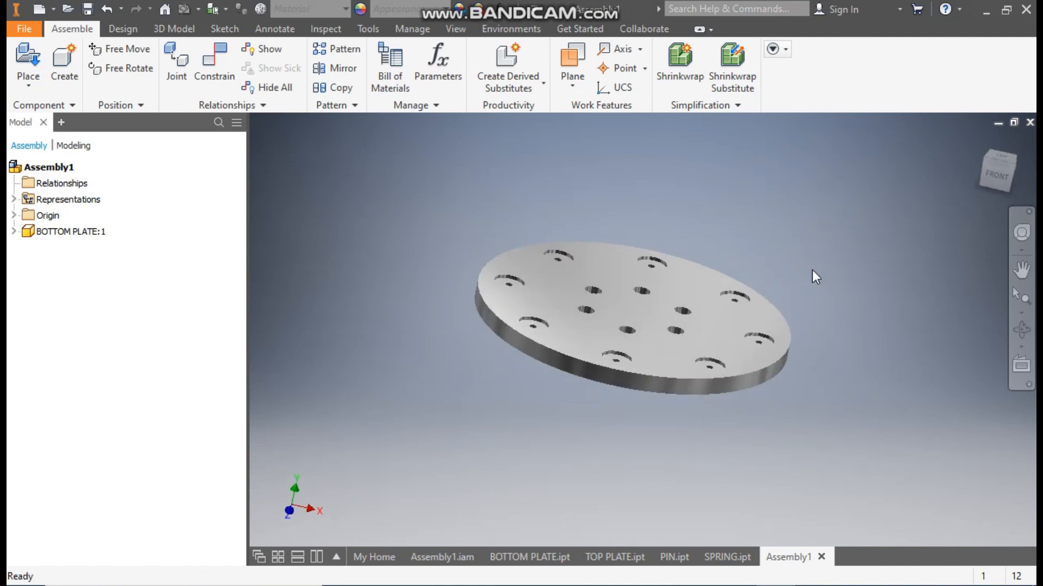
click(456, 29)
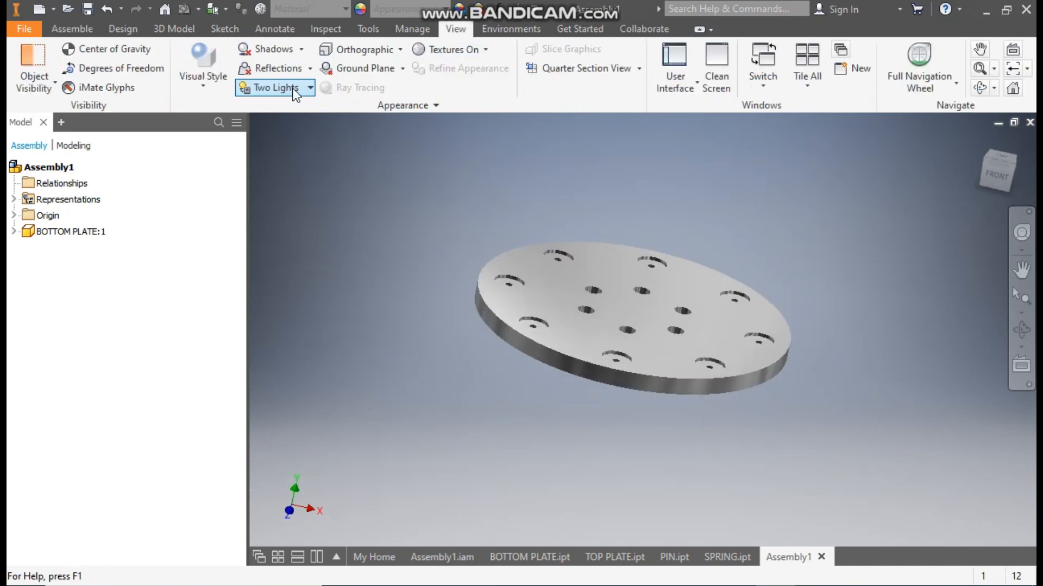
click(185, 88)
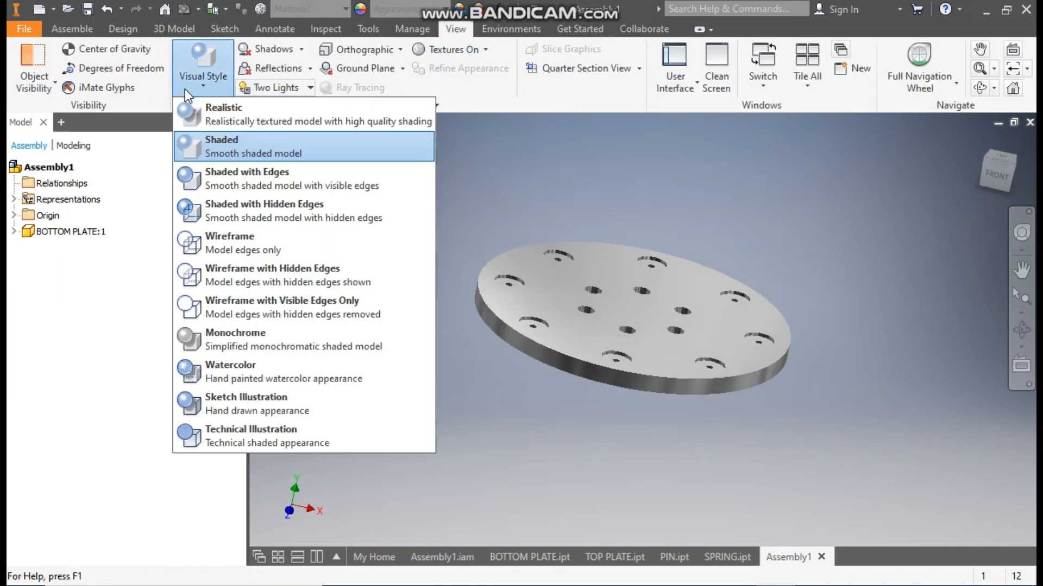
click(258, 179)
Move the unconstrained bottom plate a short distance to test its freedom of movement.
shift+middle_drag(874, 311, 866, 361)
mouse_move(726, 298)
mouse_down()
mouse_move(798, 230)
mouse_move(748, 375)
mouse_move(740, 305)
mouse_up()
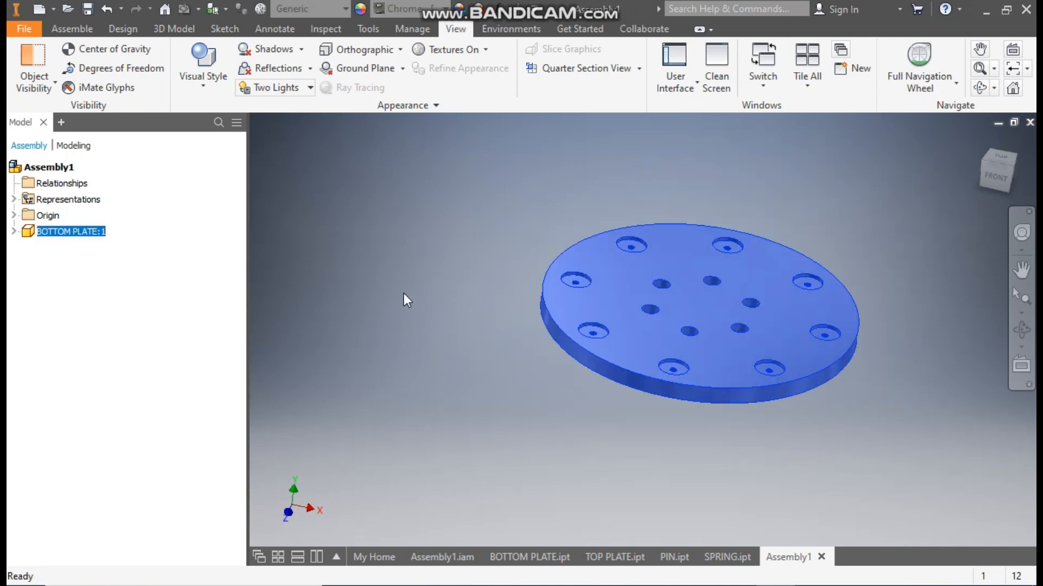
click(270, 241)
Add a mate constraint with 0 mm offset between the assembly's YZ plane and the bottom plate's YZ plane.
click(14, 232)
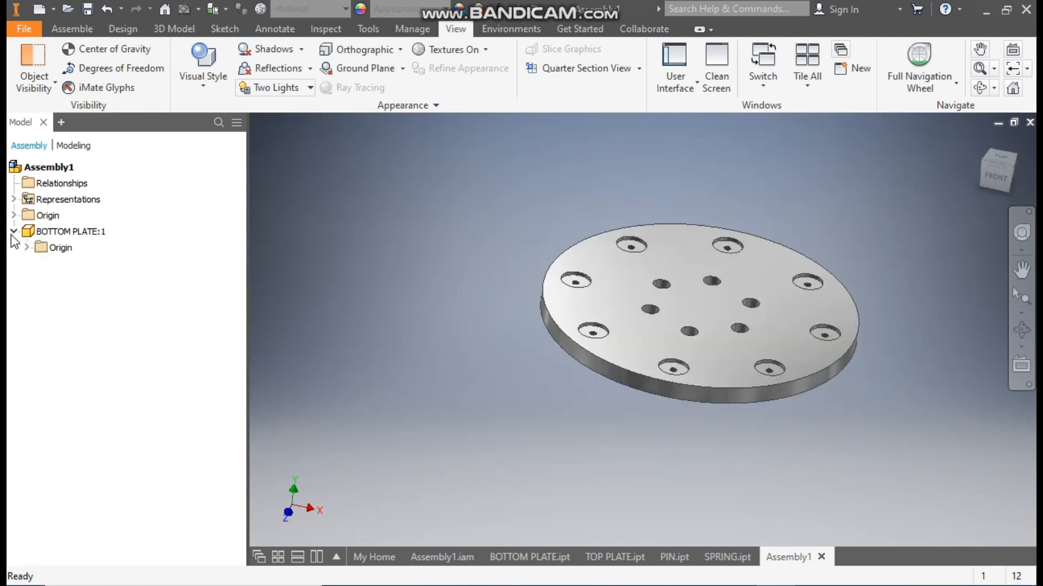
click(26, 247)
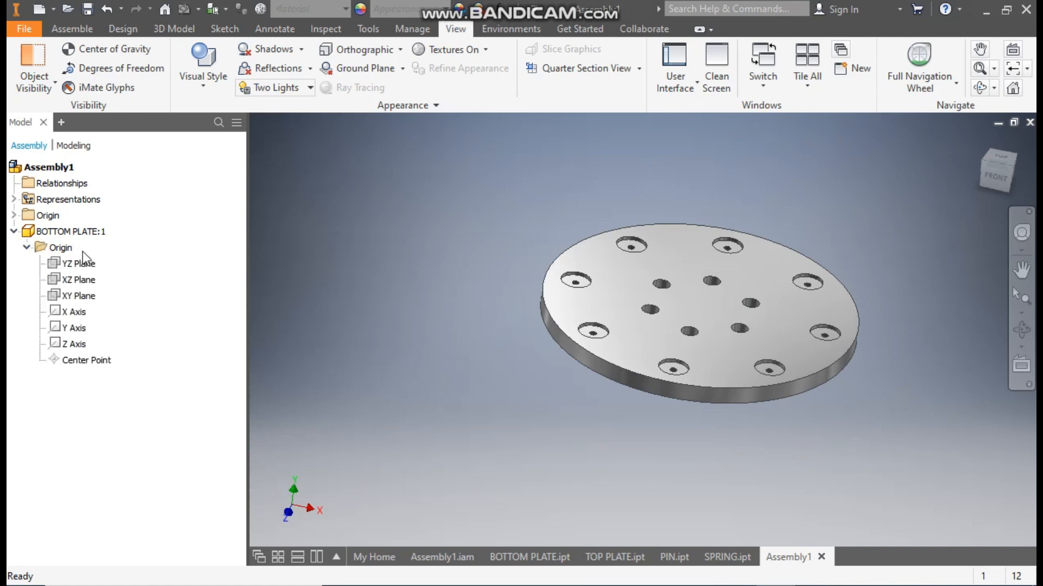
click(15, 215)
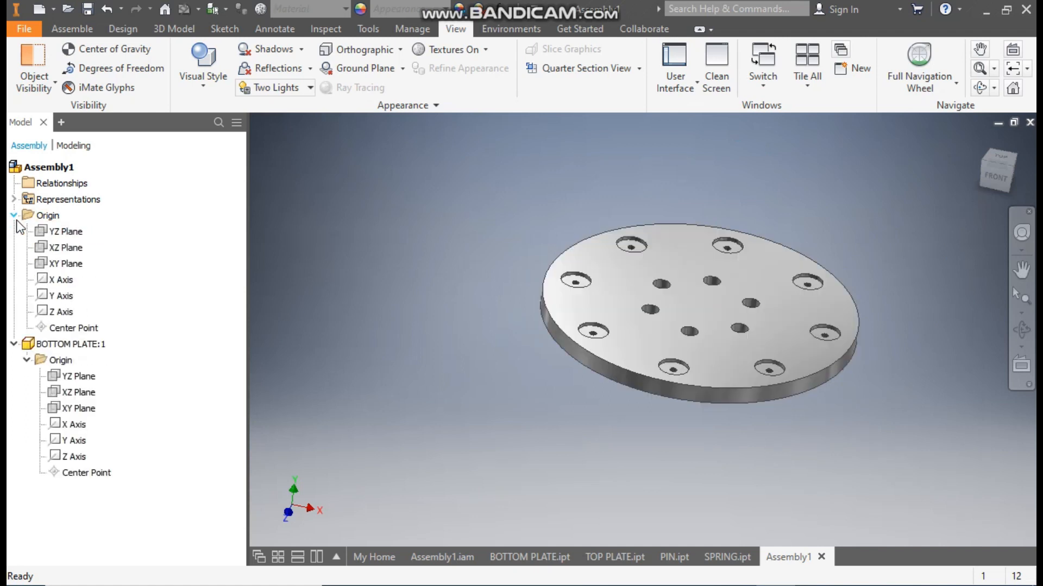
click(49, 216)
click(82, 29)
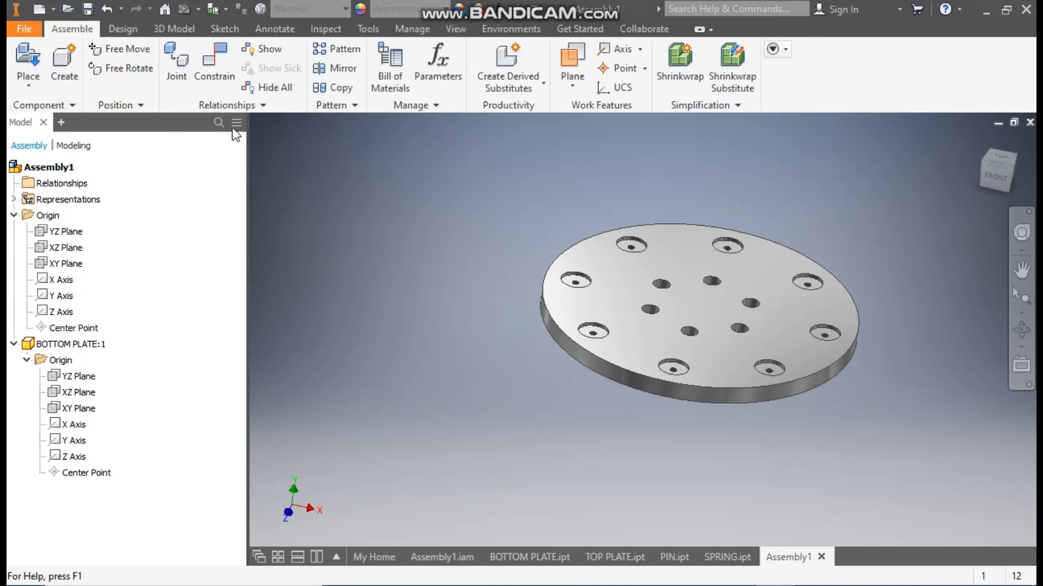
click(216, 60)
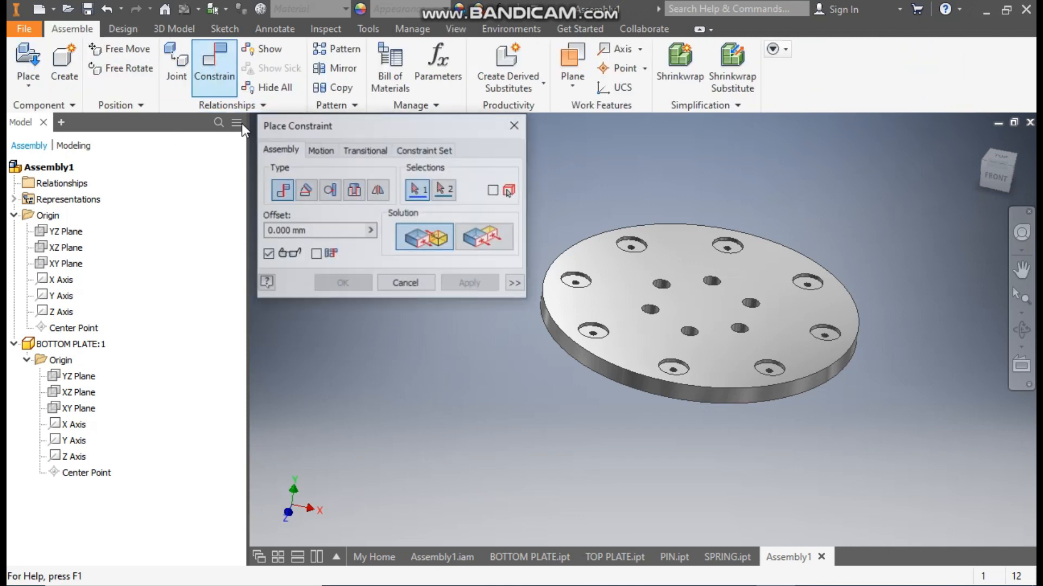
click(62, 232)
click(87, 378)
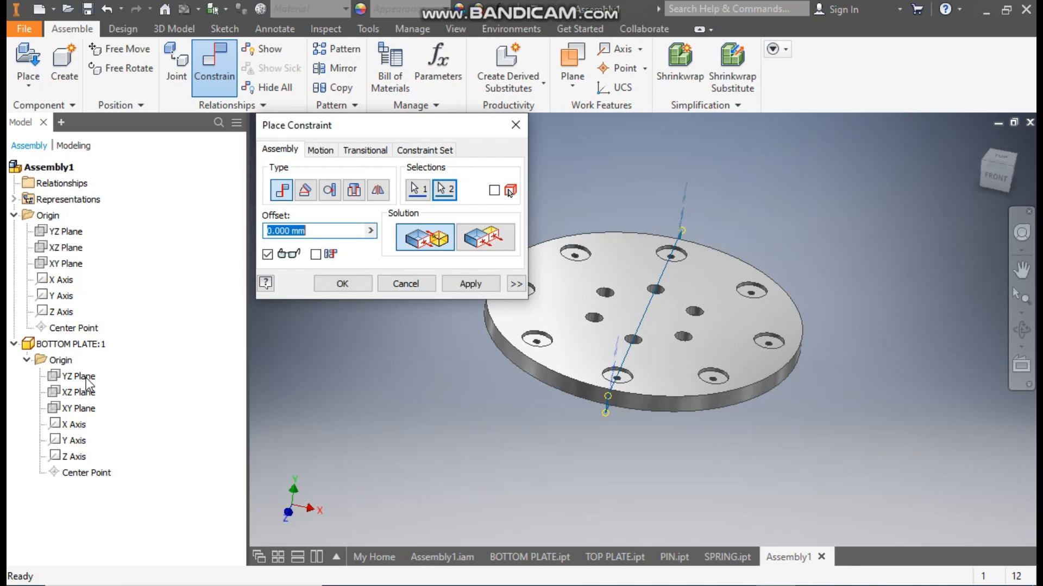
click(458, 279)
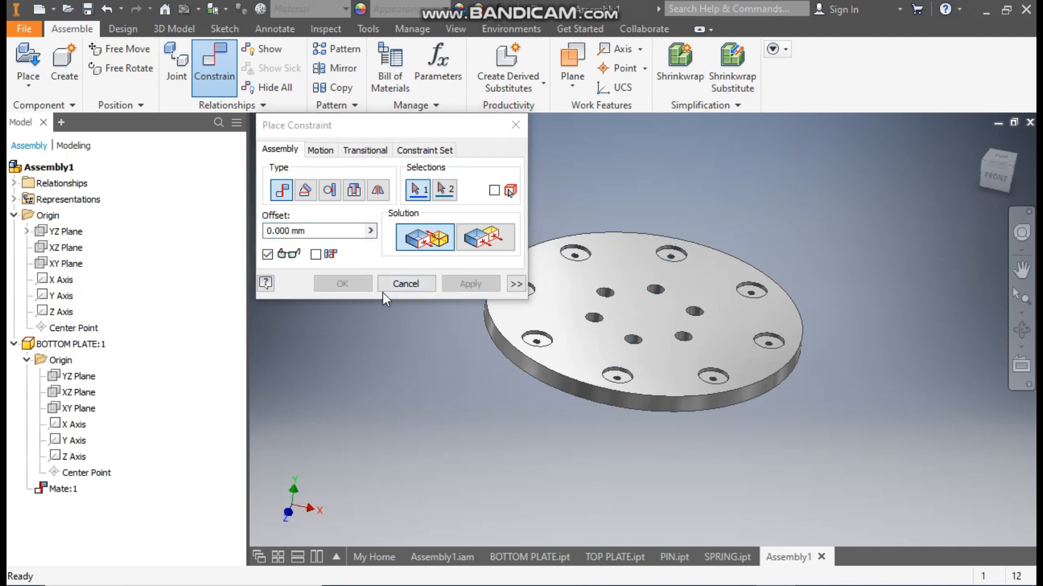
Add a flush constraint with 0 mm offset between the assembly's XZ plane and the bottom plate's XZ plane.
click(64, 249)
click(76, 392)
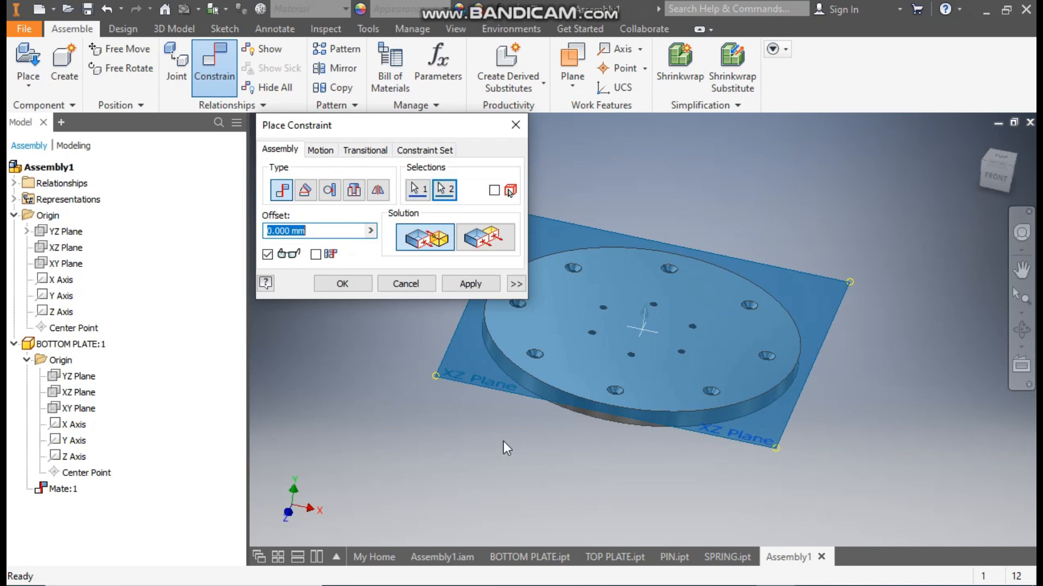
middle_drag(503, 441, 610, 455)
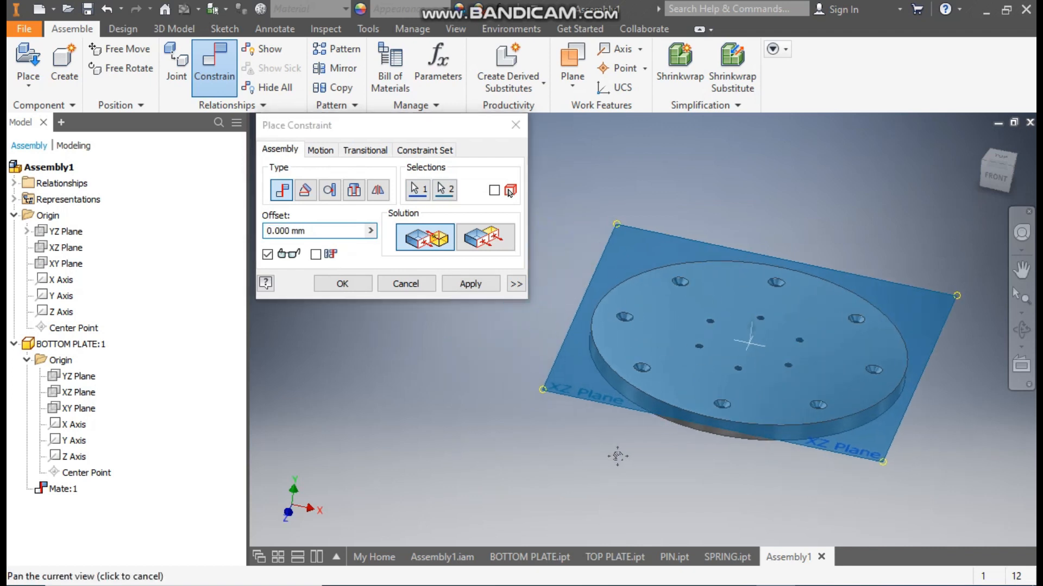
click(481, 239)
click(489, 287)
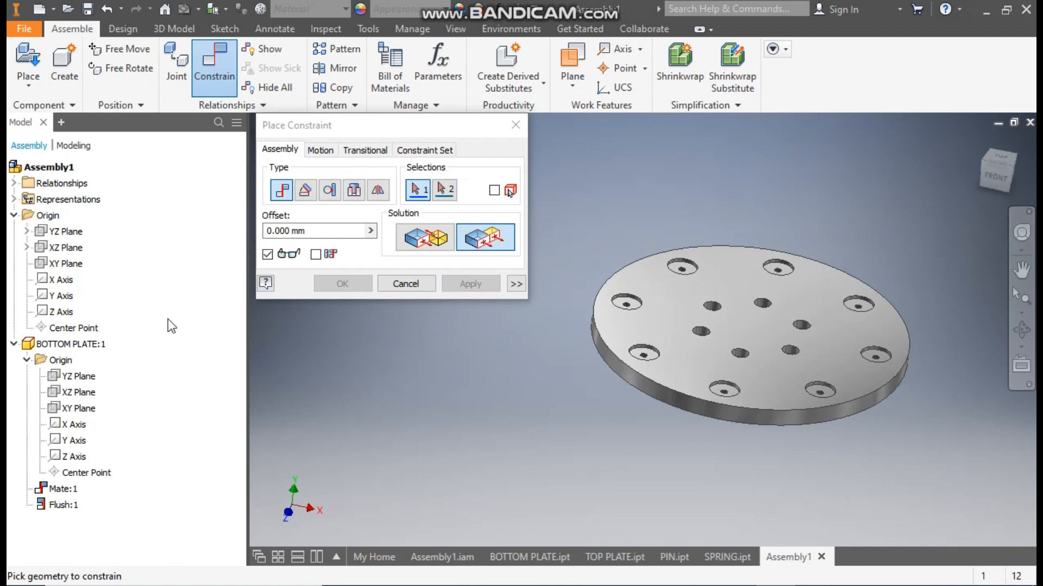
Mate the assembly's XY plane to the bottom plate's XY plane at 0 mm offset and test whether the plate still moves.
click(71, 279)
click(77, 408)
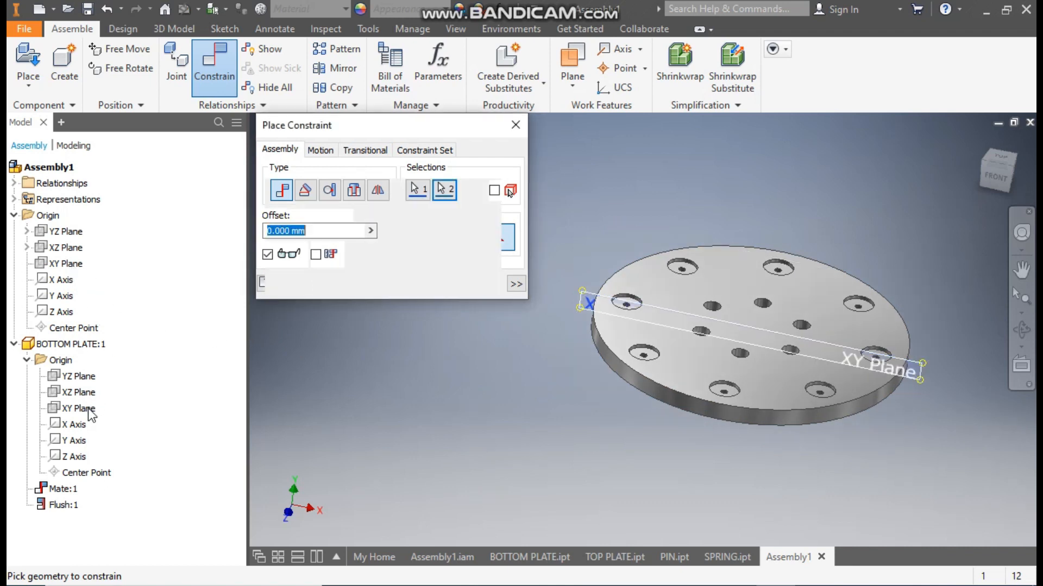
click(423, 239)
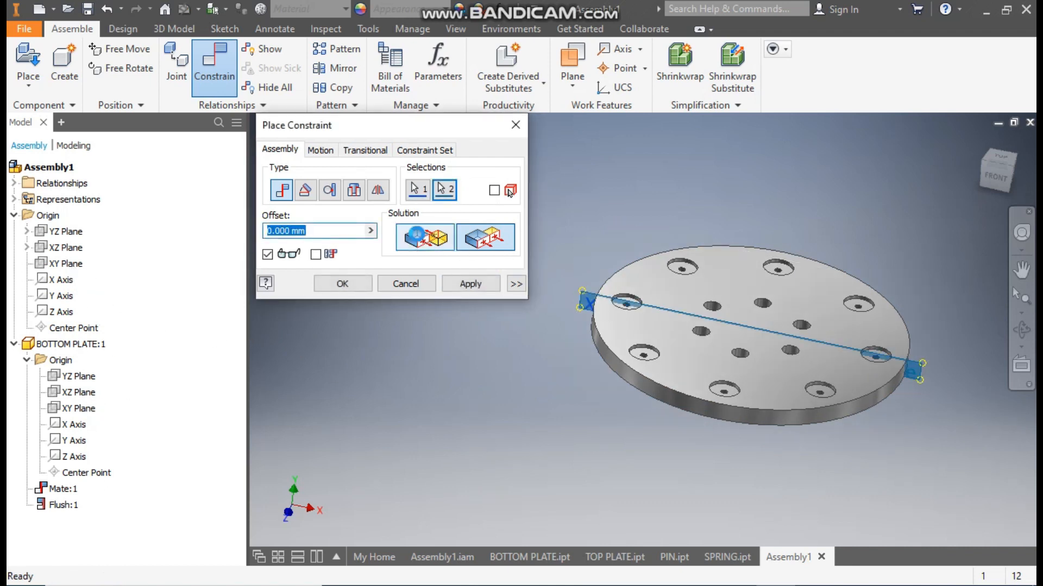
click(481, 285)
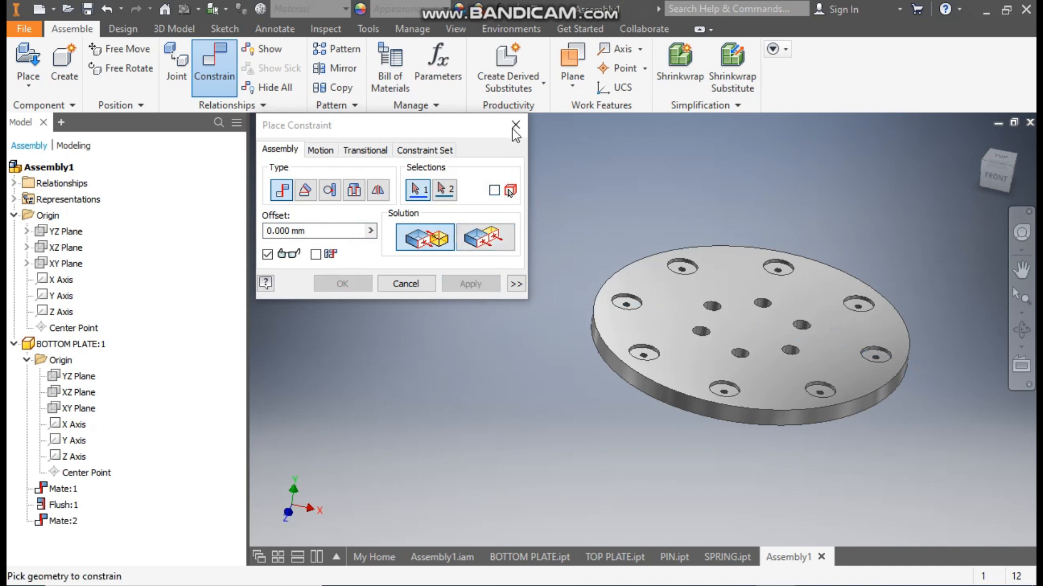
click(515, 125)
click(713, 328)
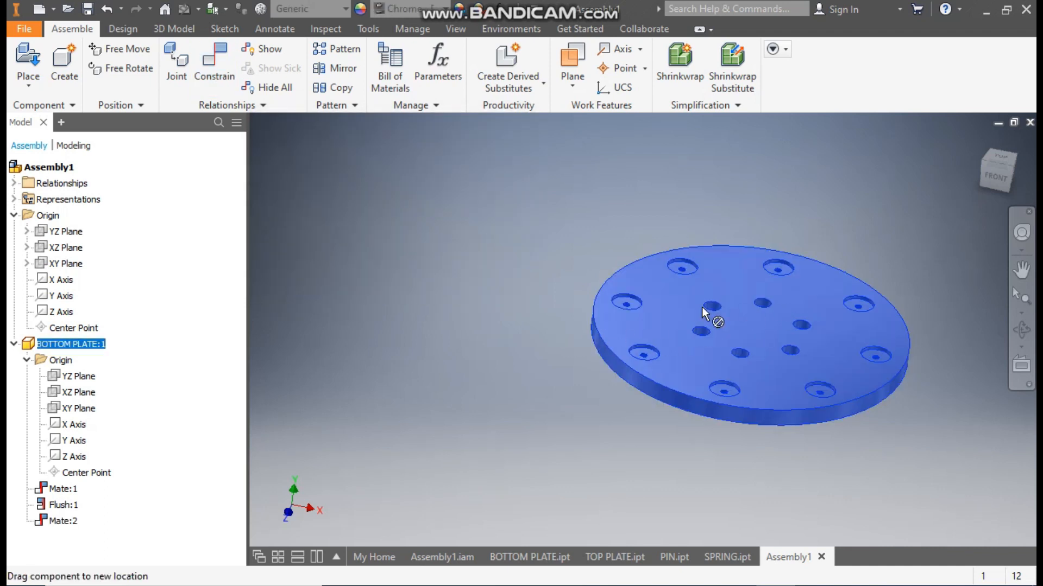
click(867, 200)
Orient the view to an isometric one with the bottom plate lying flat and the Y axis upward.
click(979, 143)
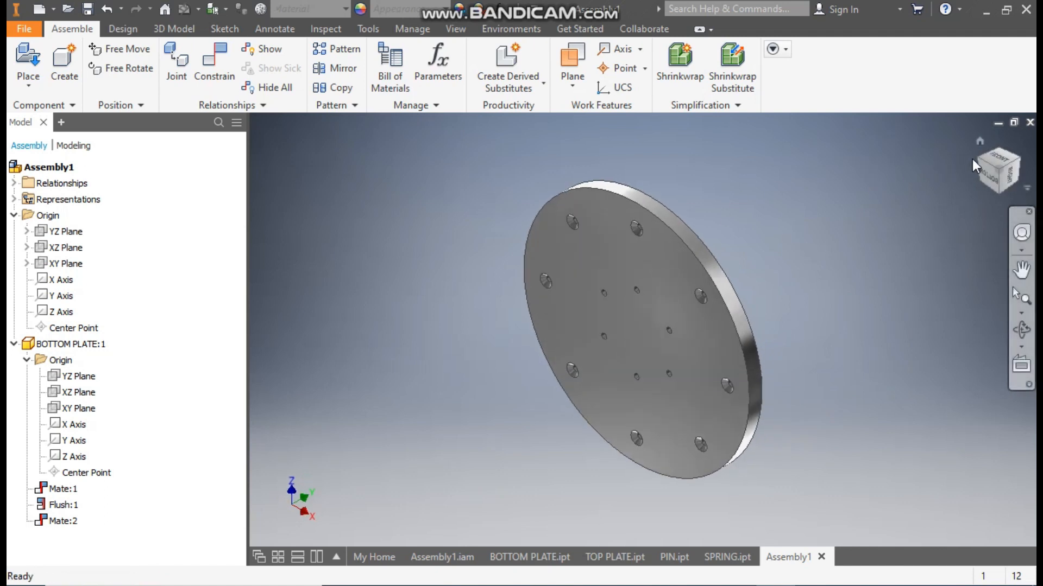
click(990, 157)
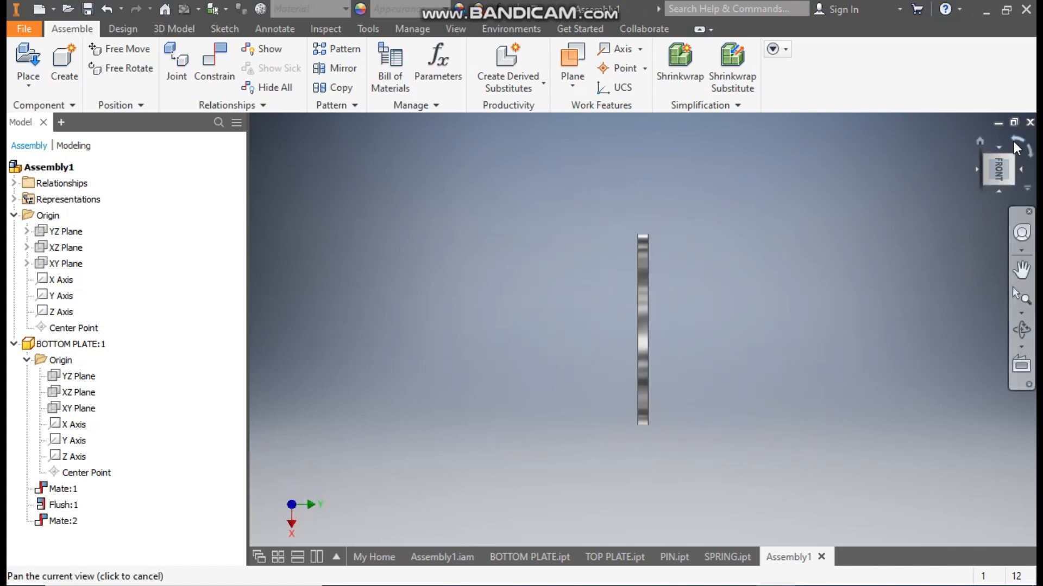
click(1015, 144)
shift+middle_drag(884, 283, 922, 307)
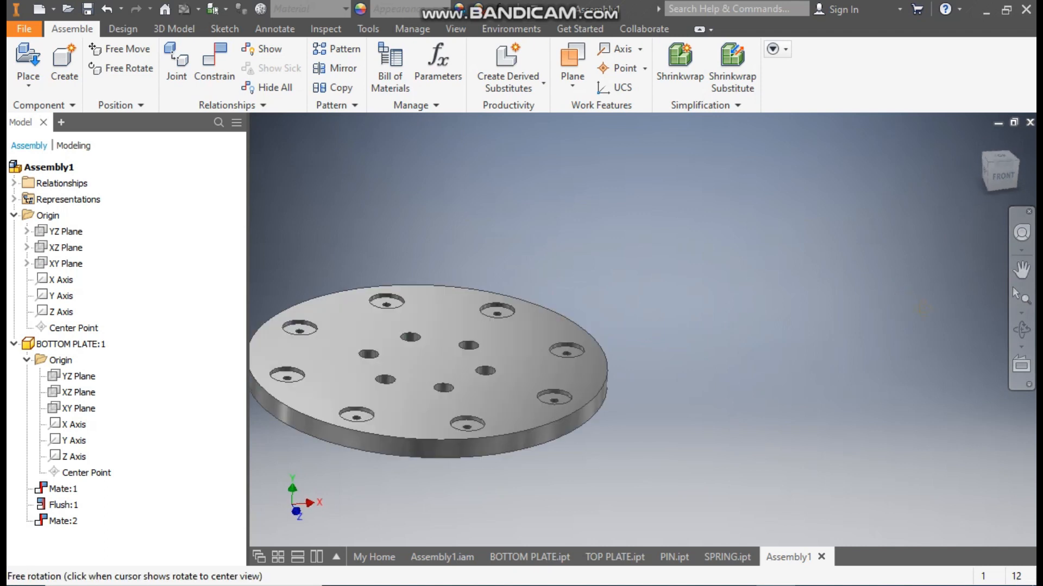
middle_drag(560, 342, 854, 290)
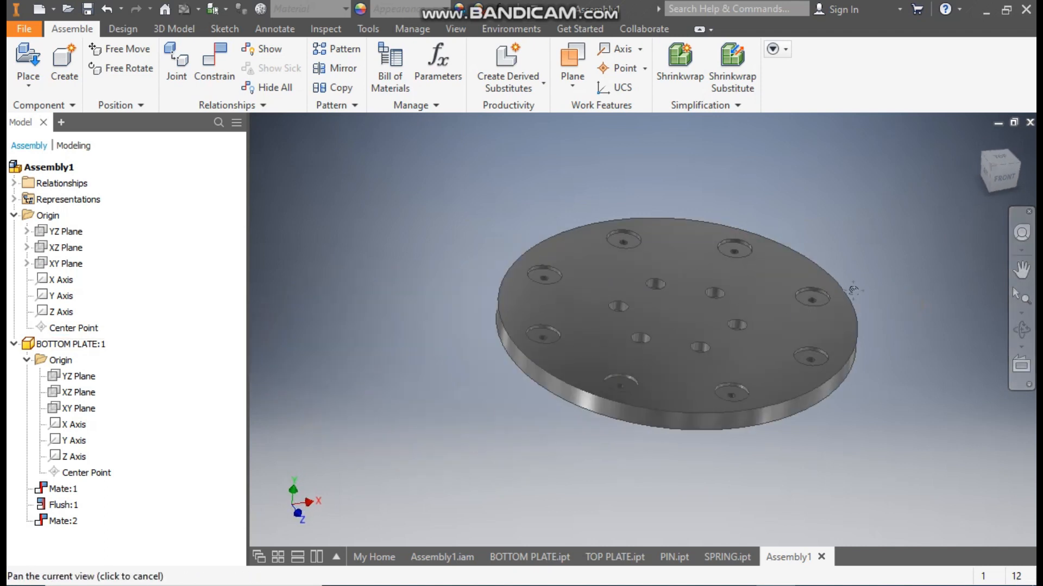
click(995, 168)
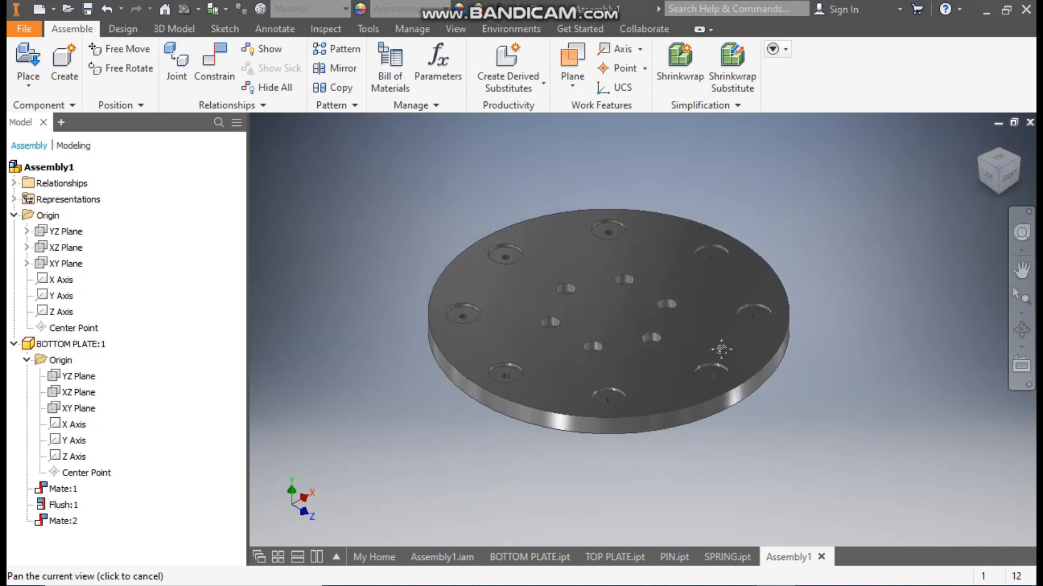
Select the Shaded with Edges visual style again for the constrained bottom plate.
click(455, 27)
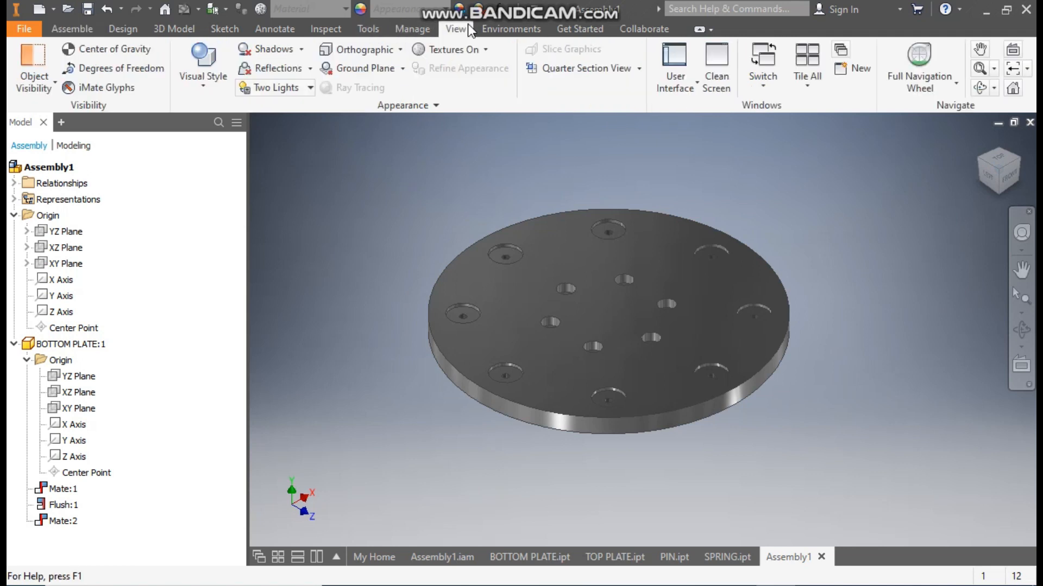
click(223, 90)
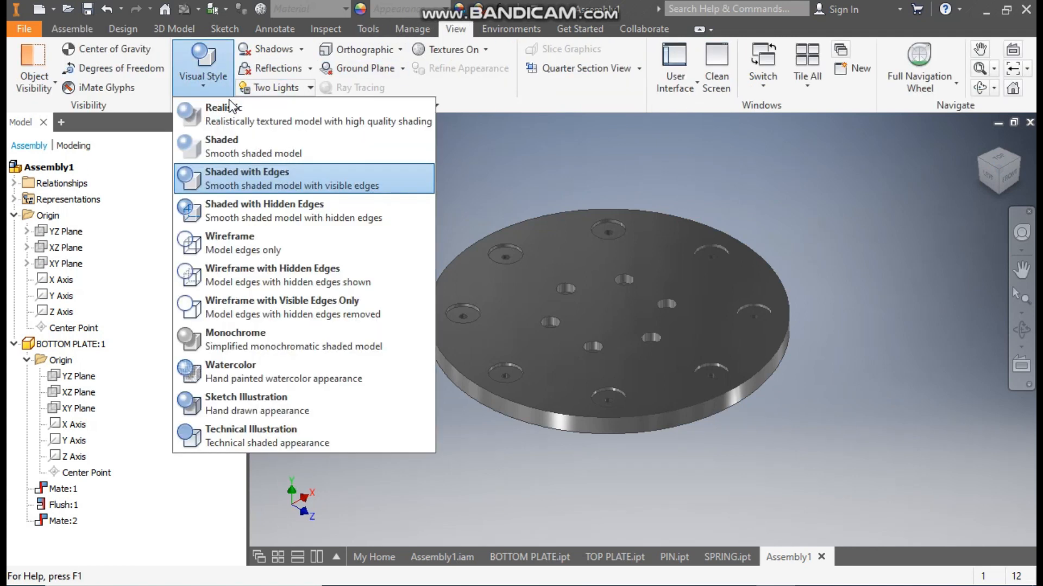
click(256, 178)
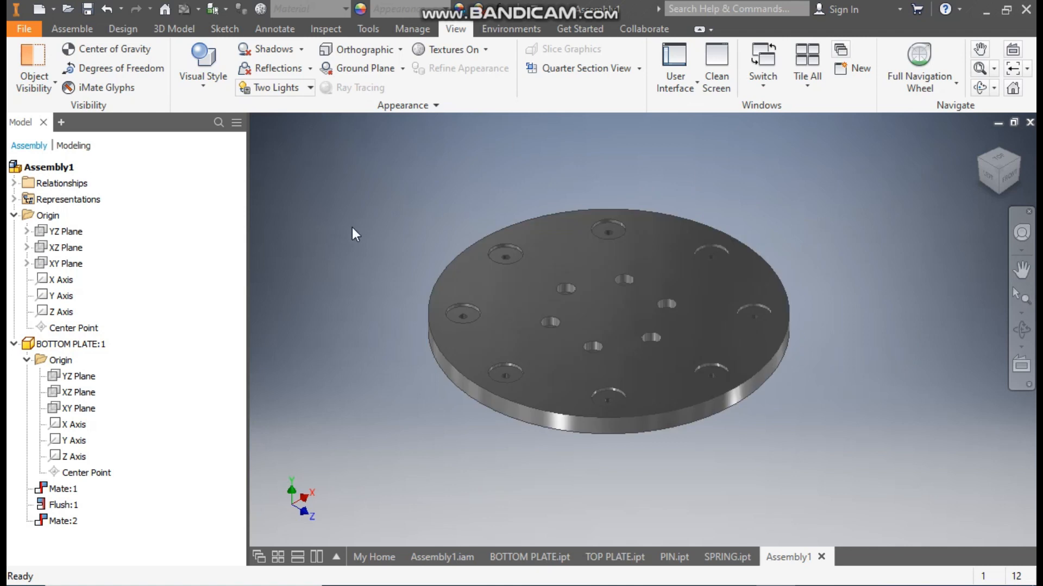
scroll(360, 175, down, 3)
middle_drag(359, 175, 340, 202)
scroll(329, 201, up, 4)
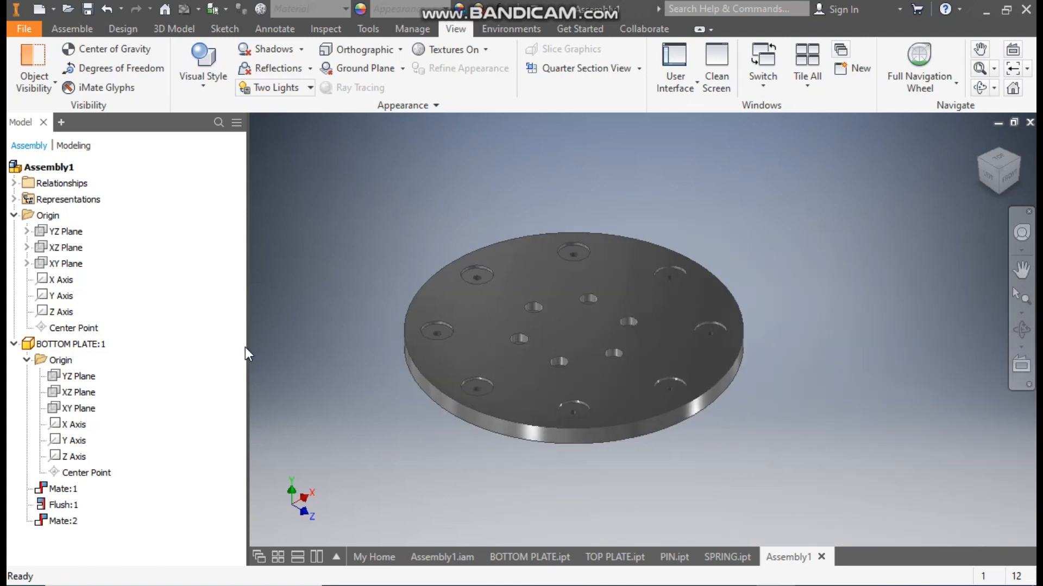
click(72, 30)
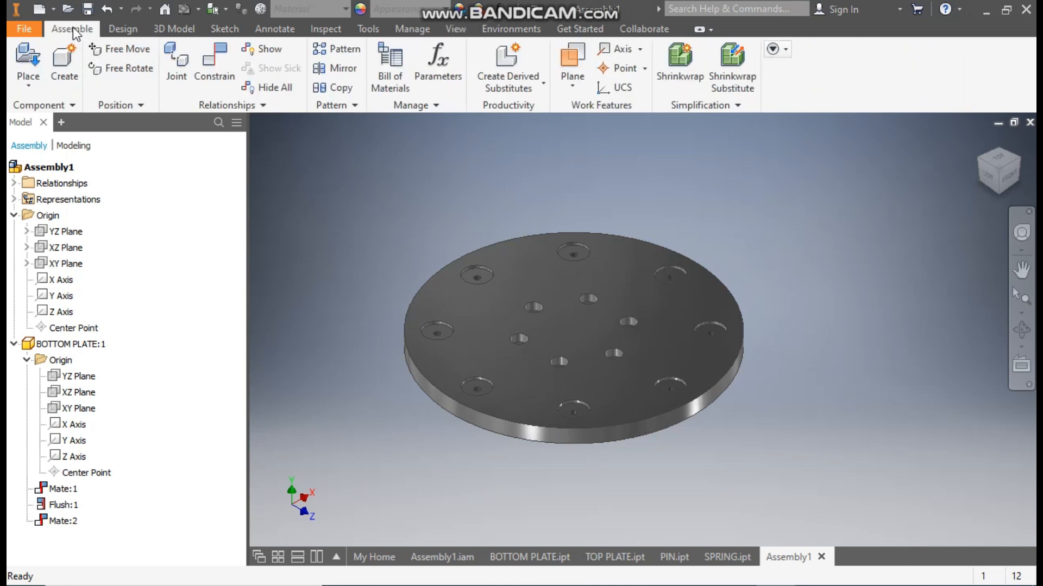
Place one instance of the TOP PLATE part in the assembly, in the free space above the bottom plate.
click(26, 60)
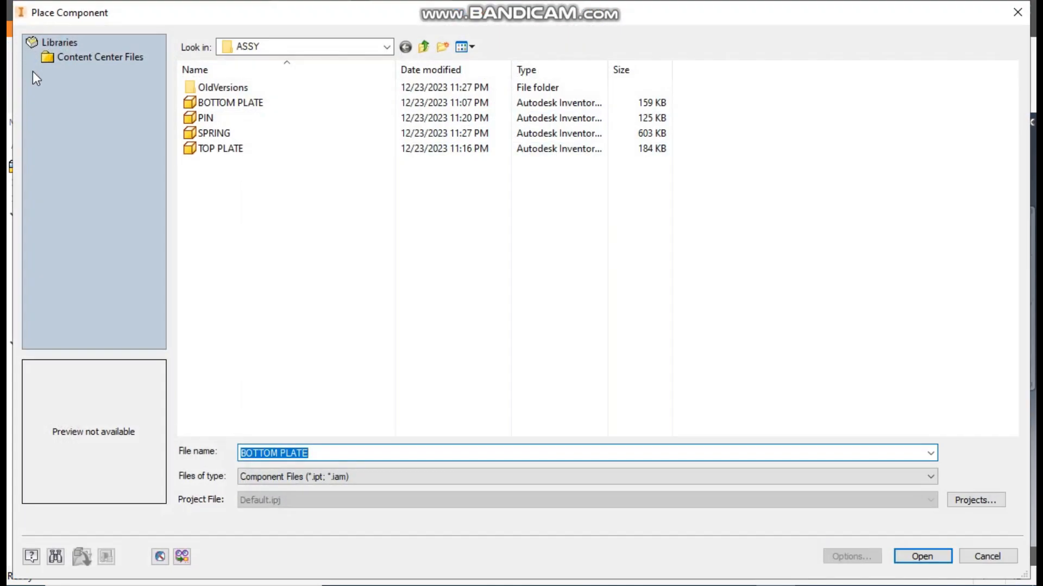
click(249, 152)
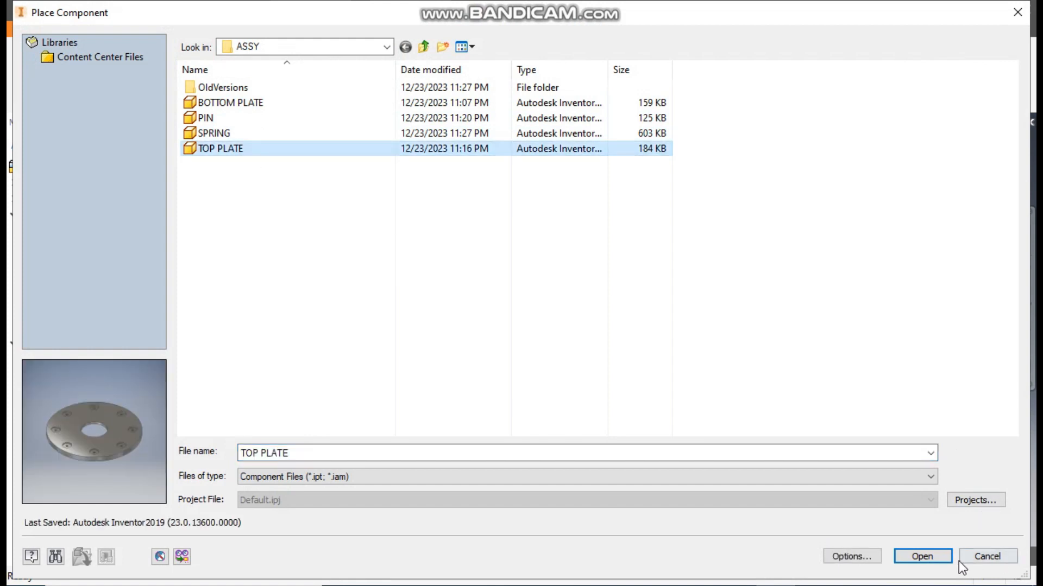
click(935, 559)
scroll(777, 392, up, 4)
click(680, 248)
scroll(801, 364, down, 3)
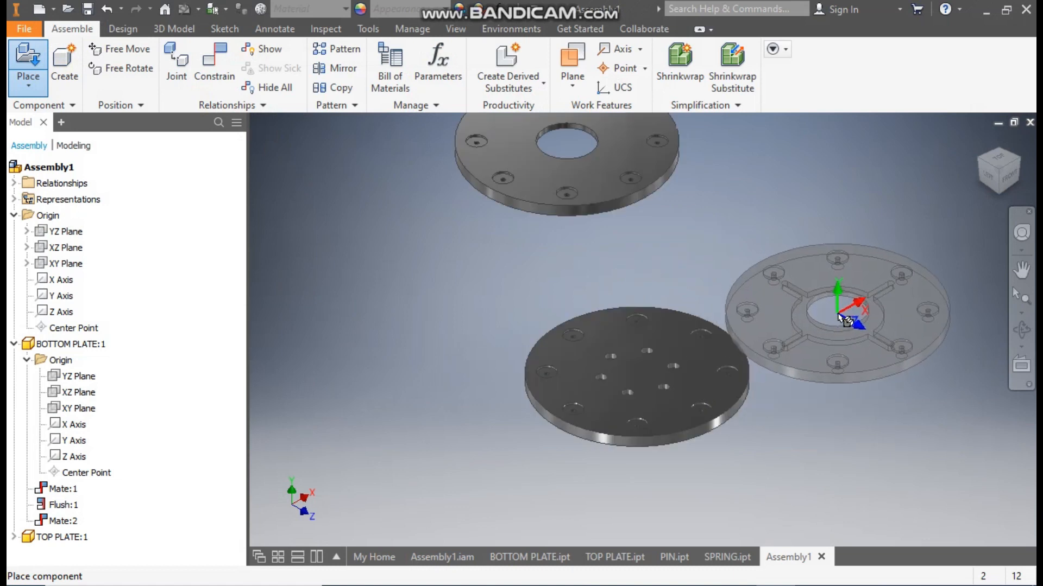
key(Escape)
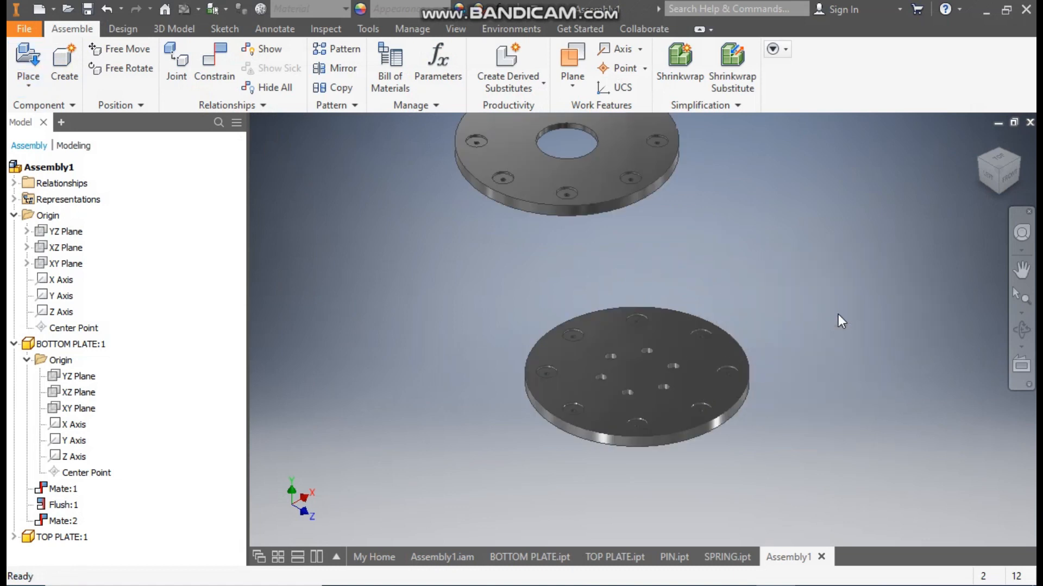
middle_drag(466, 275, 461, 288)
scroll(465, 284, up, 1)
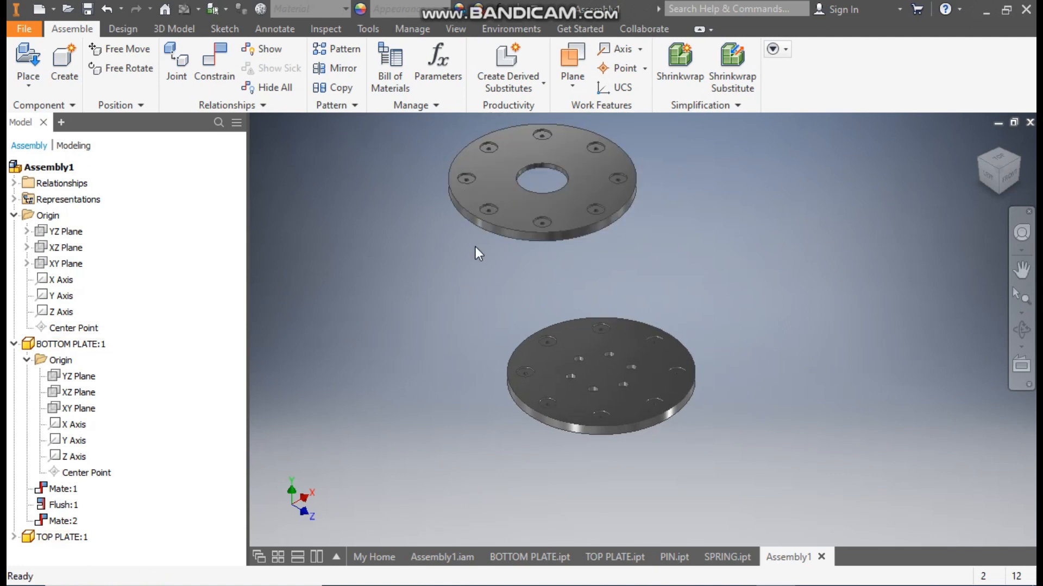
Place one instance each of the PIN and SPRING parts together, in the free space beside the two plates.
click(28, 61)
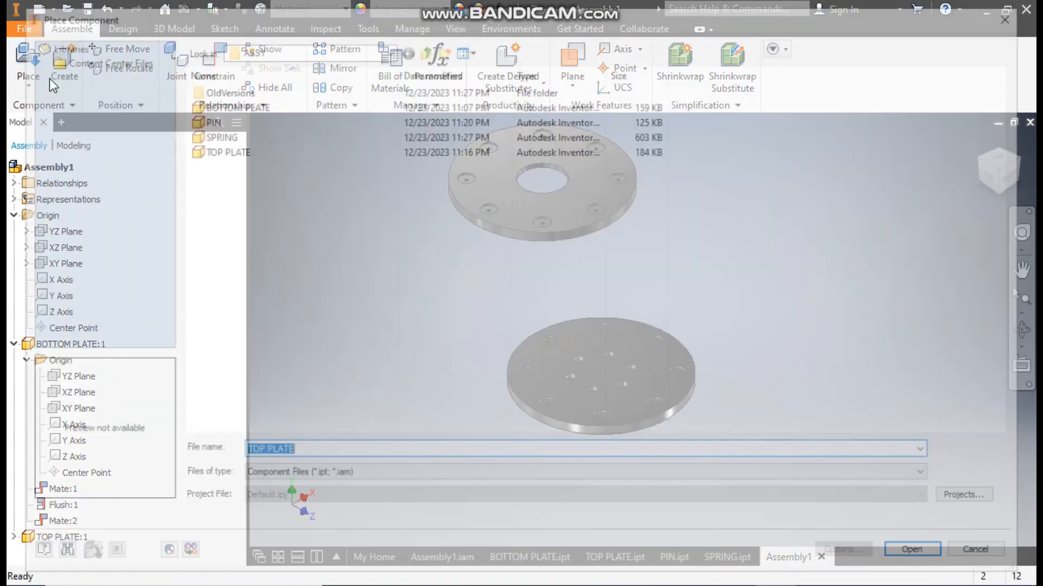
click(243, 121)
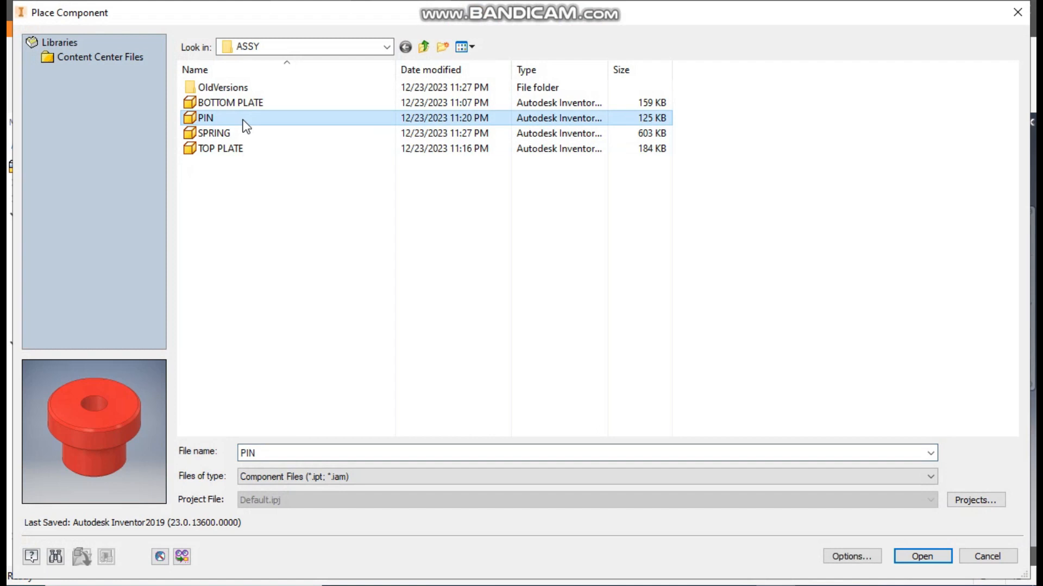
ctrl+click(225, 130)
click(922, 555)
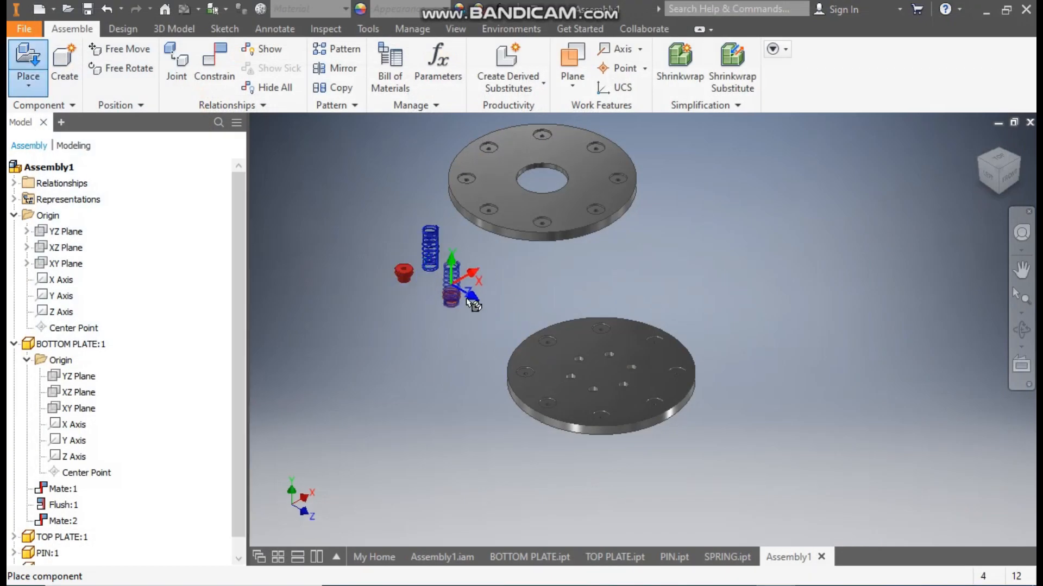
key(Escape)
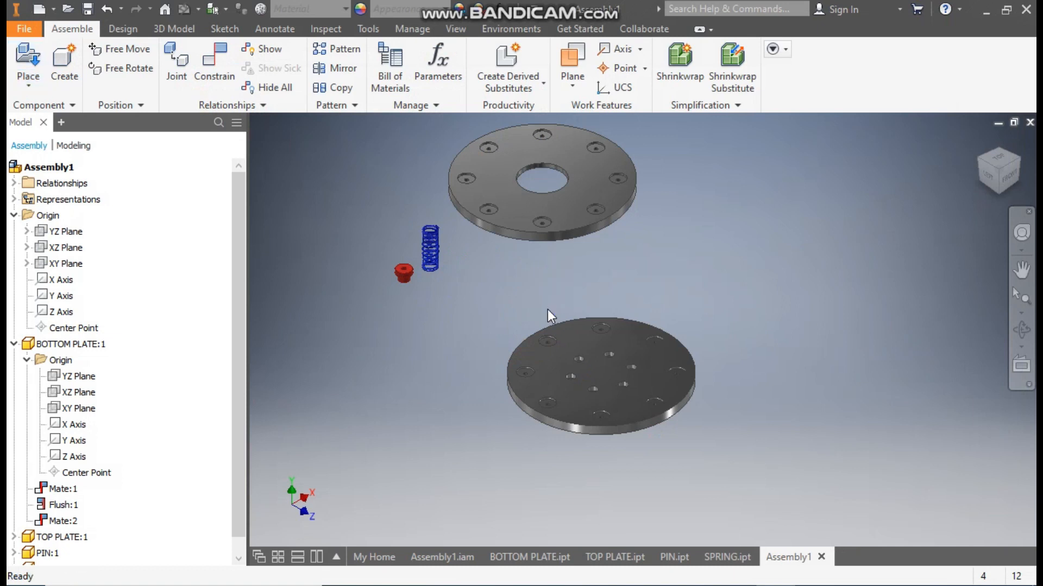
scroll(512, 329, down, 1)
middle_drag(511, 329, 481, 312)
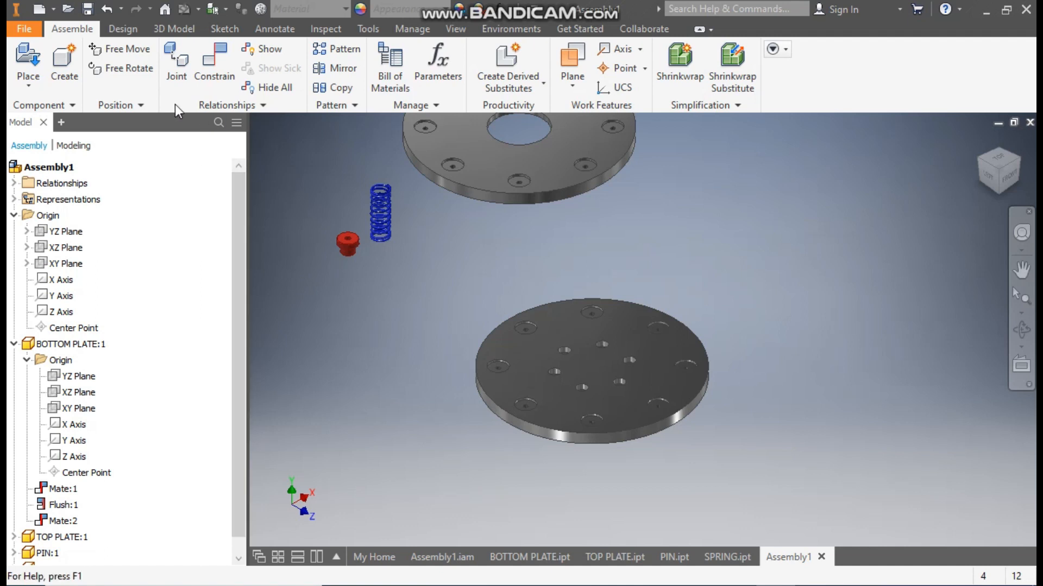
Free-rotate the pin so that its flange faces downward and its narrower end points up.
click(116, 66)
click(348, 244)
drag(351, 249, 349, 311)
drag(351, 228, 372, 380)
scroll(358, 247, up, 3)
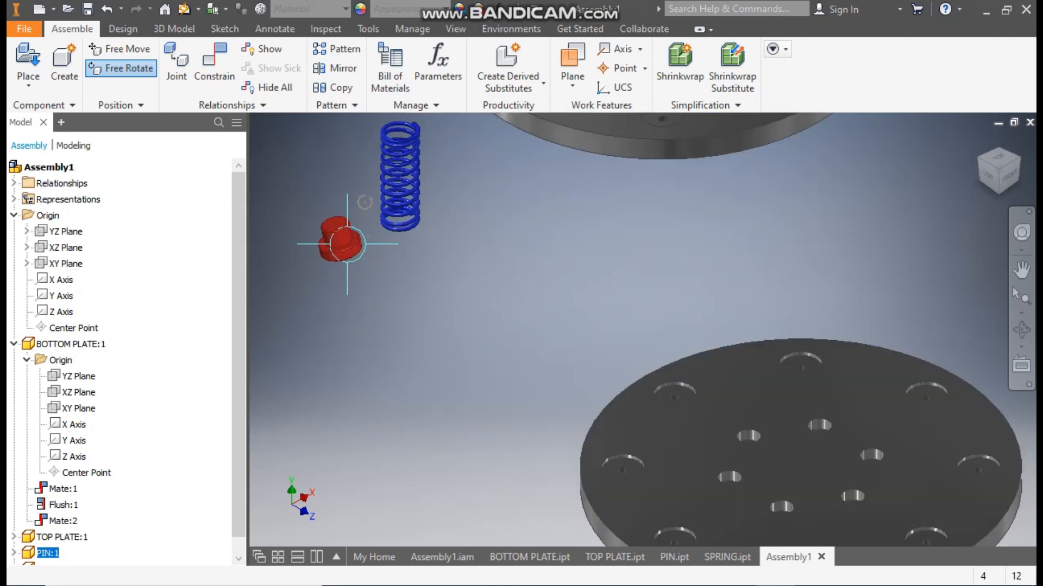
key(Escape)
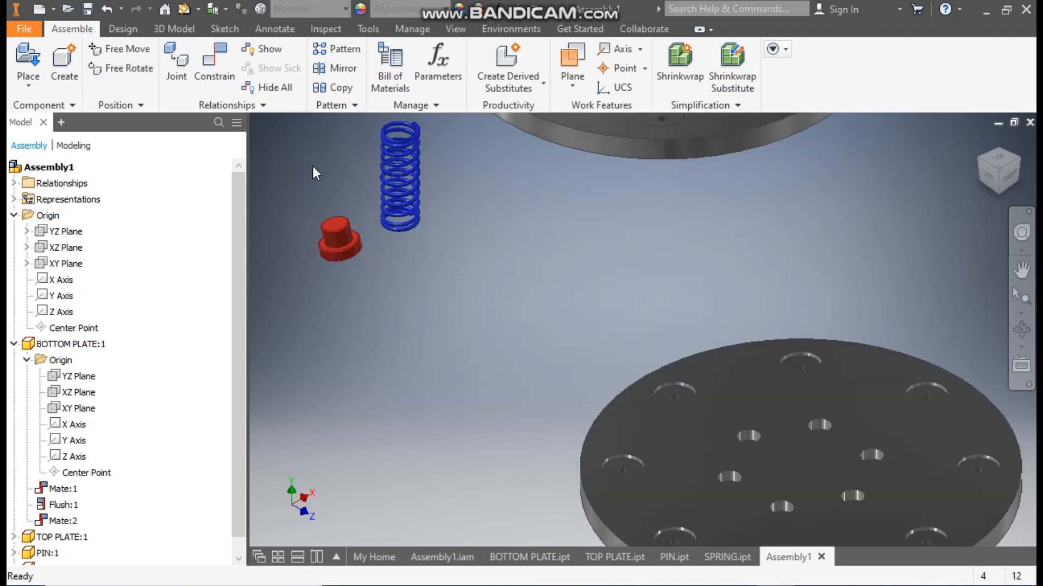
Mate the pin's flange end face to the floor of a counterbored outer hole in the bottom plate with 0 mm offset.
click(214, 61)
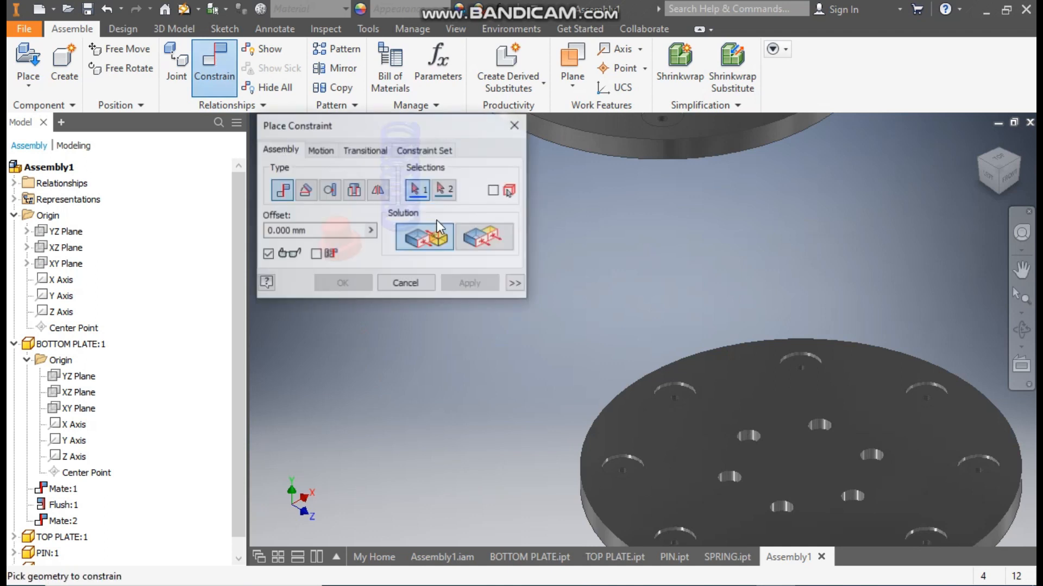
scroll(729, 387, down, 5)
scroll(729, 387, up, 6)
click(646, 341)
scroll(653, 383, down, 3)
scroll(501, 395, down, 2)
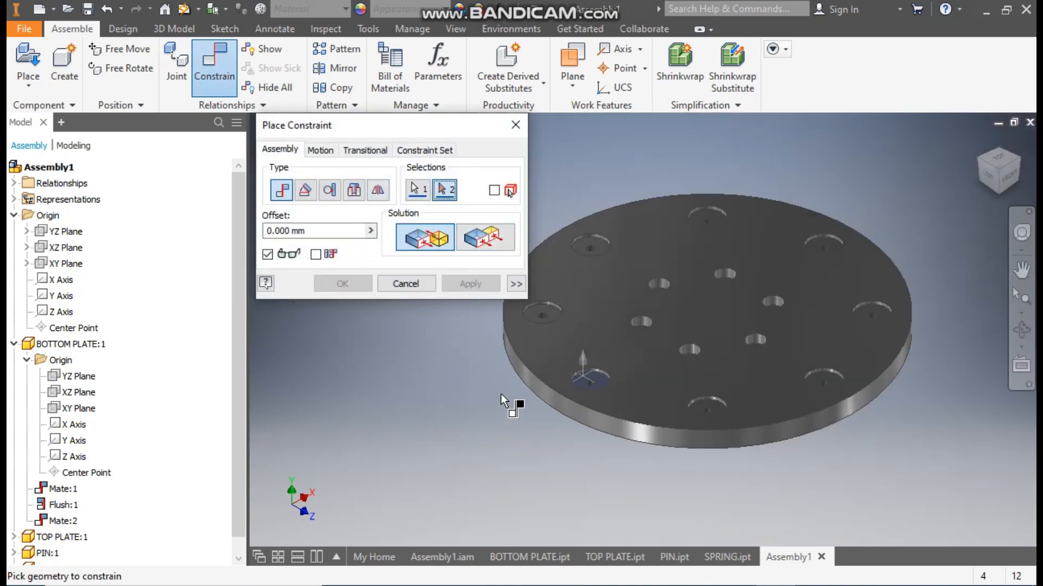
middle_drag(509, 404, 832, 412)
shift+middle_drag(696, 335, 685, 308)
scroll(621, 304, up, 3)
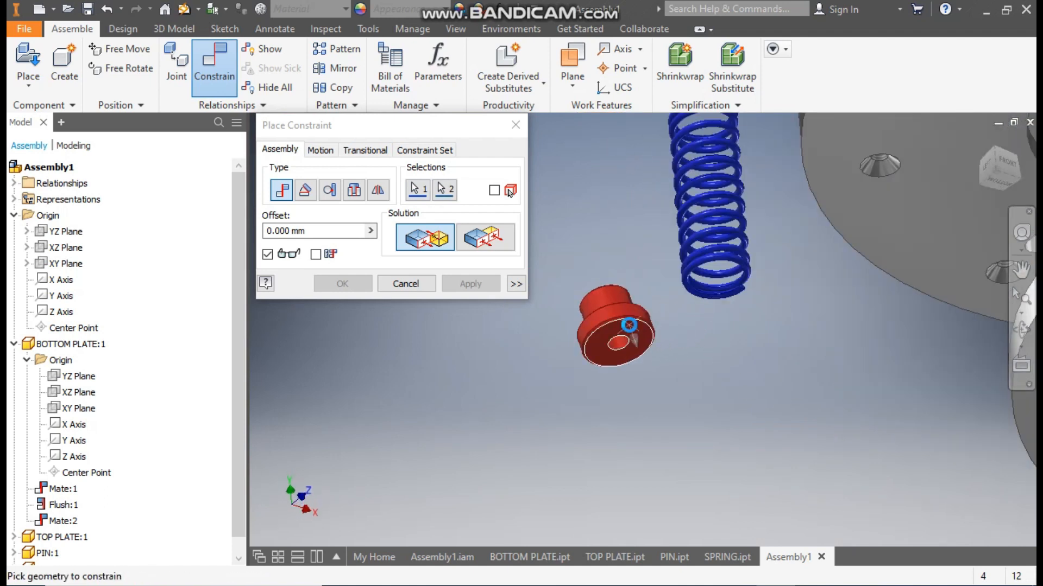
click(630, 325)
scroll(621, 296, down, 5)
shift+middle_drag(620, 304, 761, 356)
scroll(721, 303, up, 8)
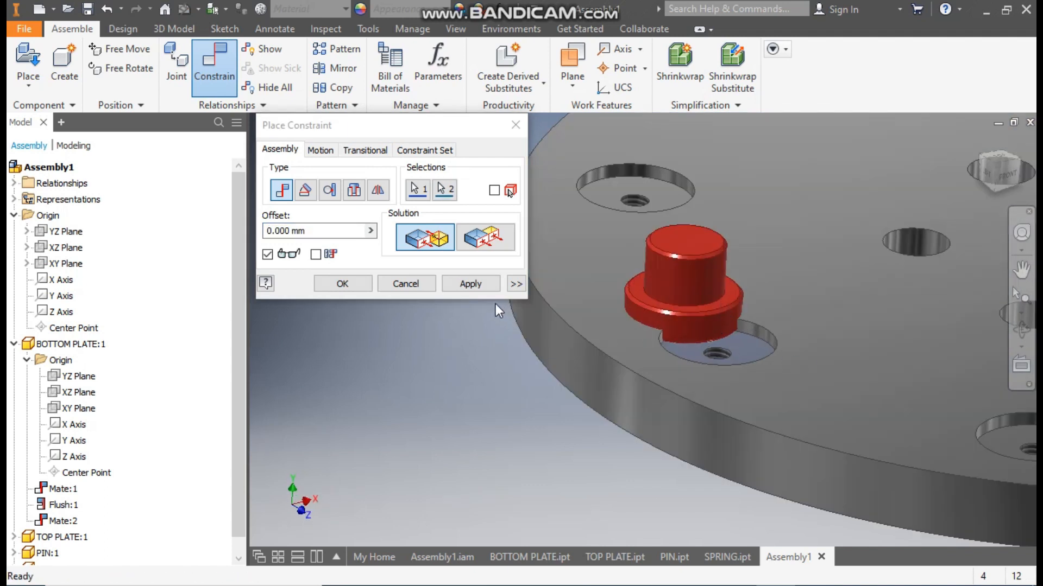
click(470, 284)
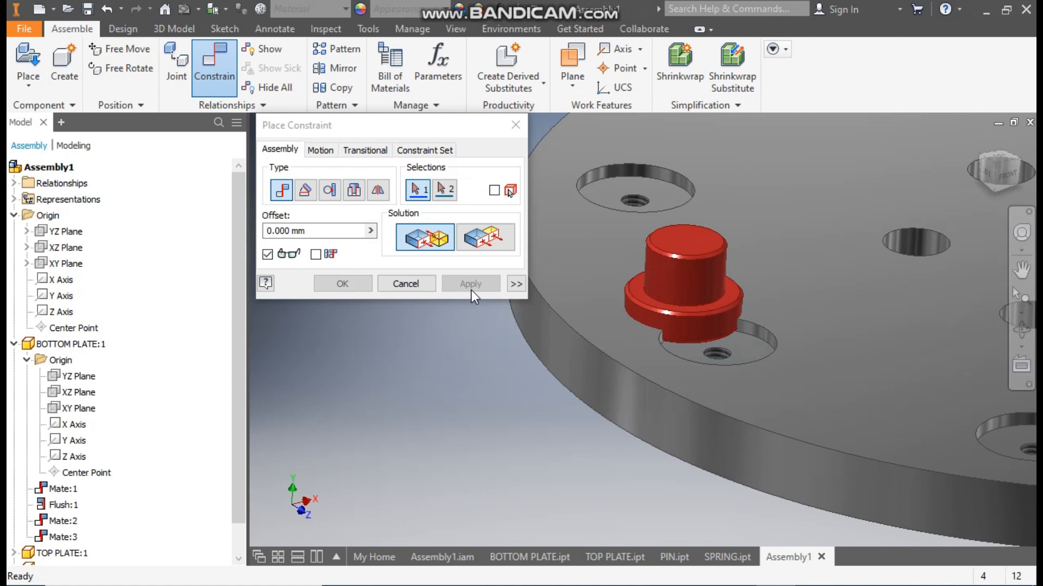
Mate the pin's axis to the axis of the same counterbored hole using the aligned solution and 0 mm offset.
click(698, 283)
scroll(724, 307, up, 3)
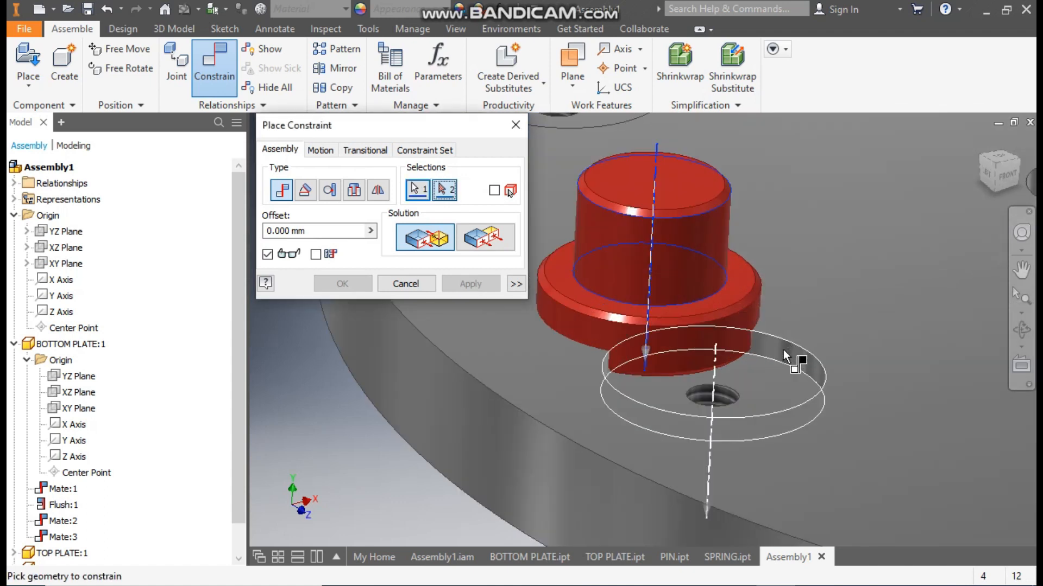
click(783, 351)
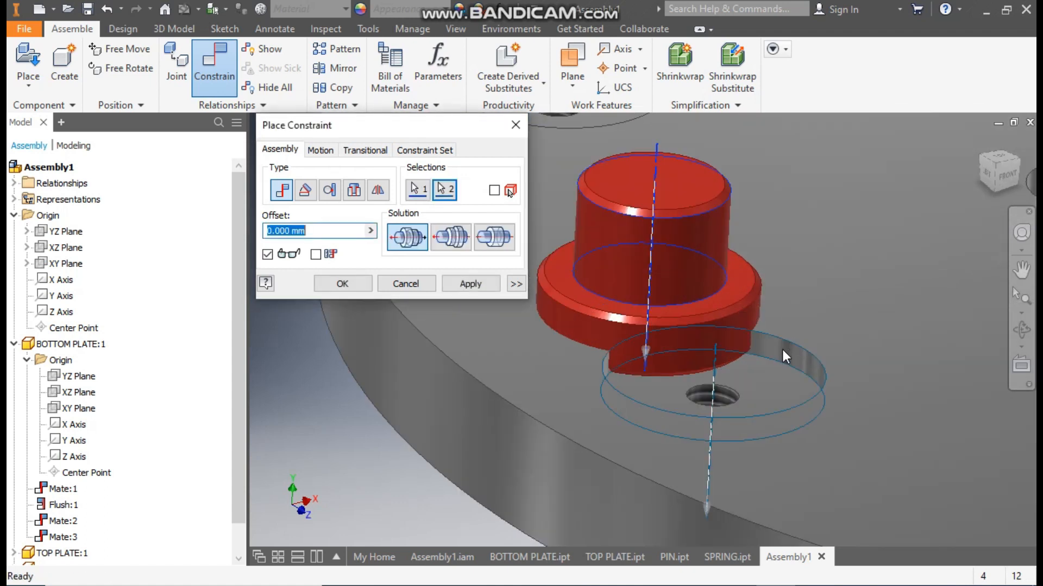
click(446, 237)
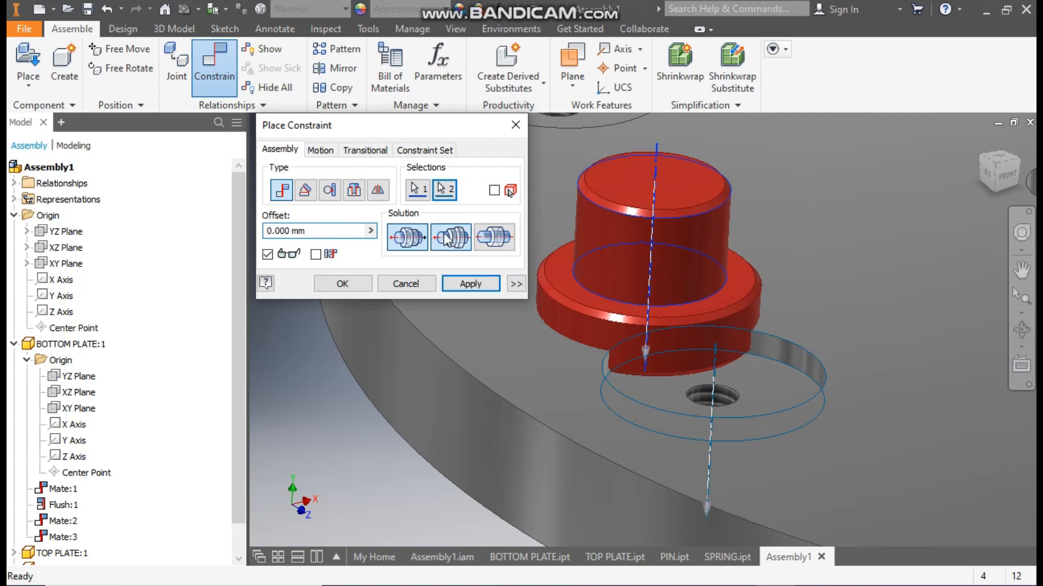
click(470, 284)
scroll(660, 376, down, 2)
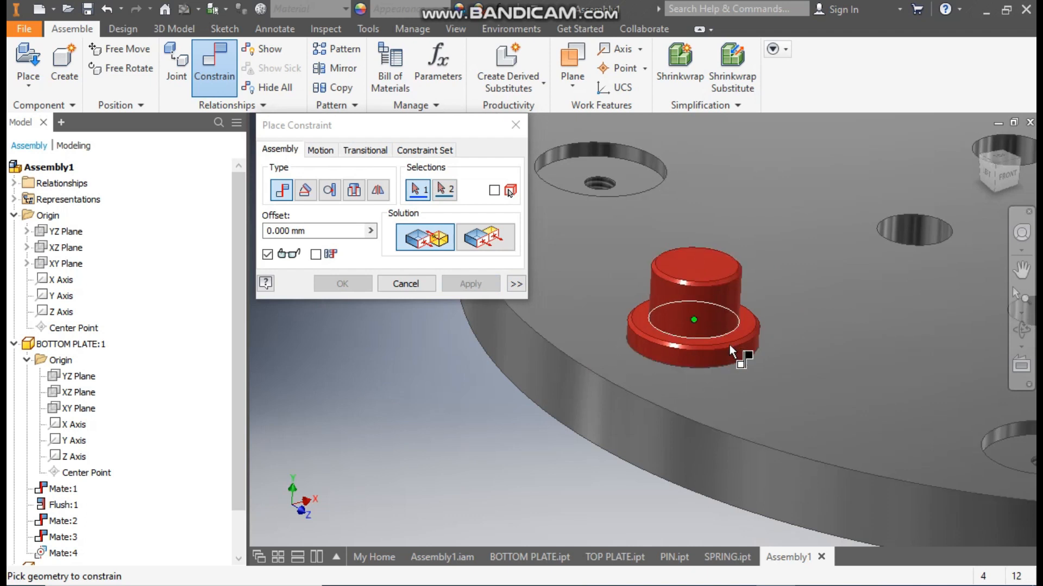
scroll(661, 374, down, 5)
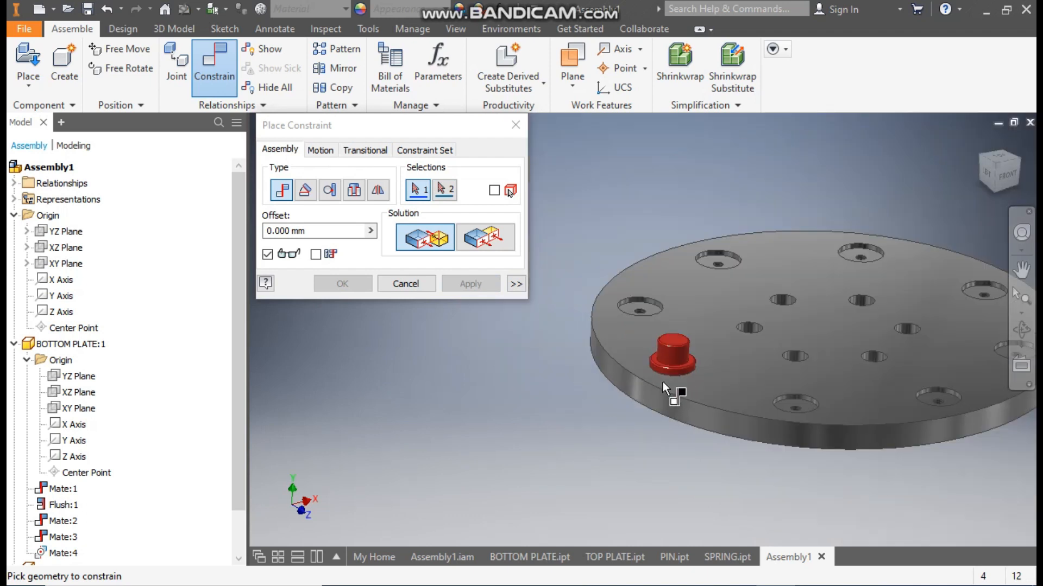
click(510, 125)
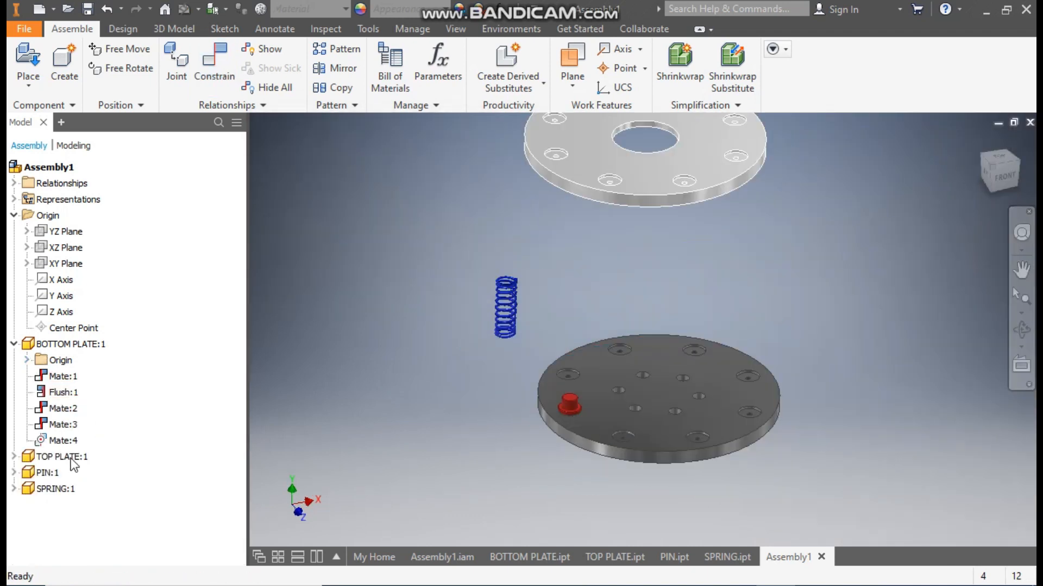
Mate the spring's YZ plane to the pin's XY plane with 0 mm offset.
click(14, 489)
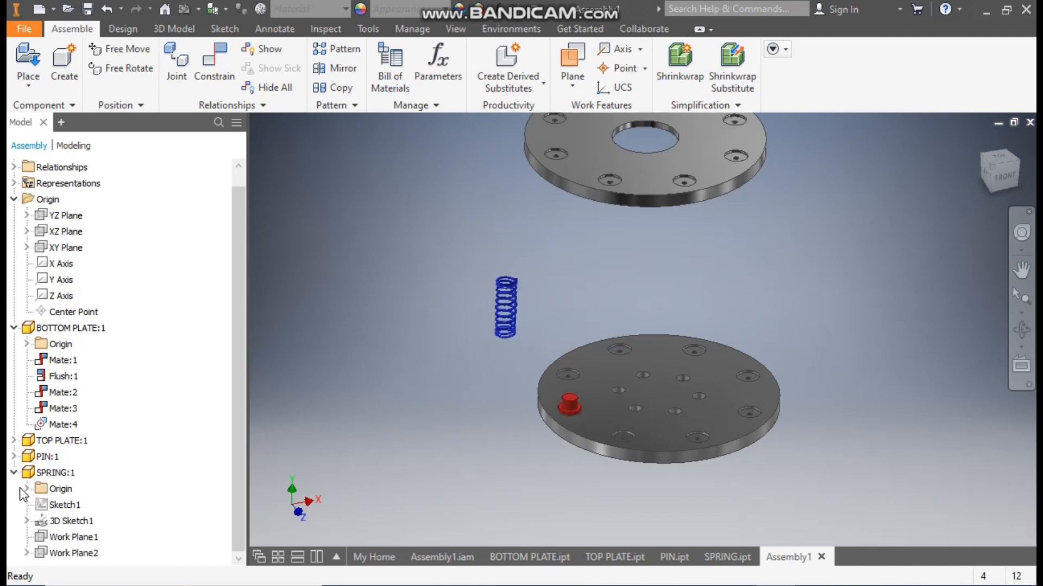
click(14, 456)
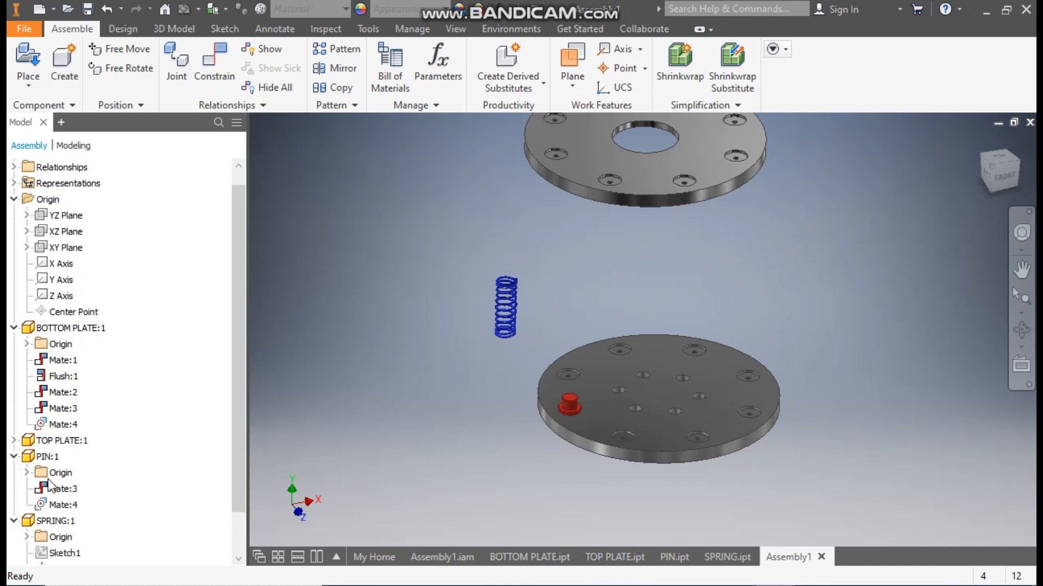
click(27, 424)
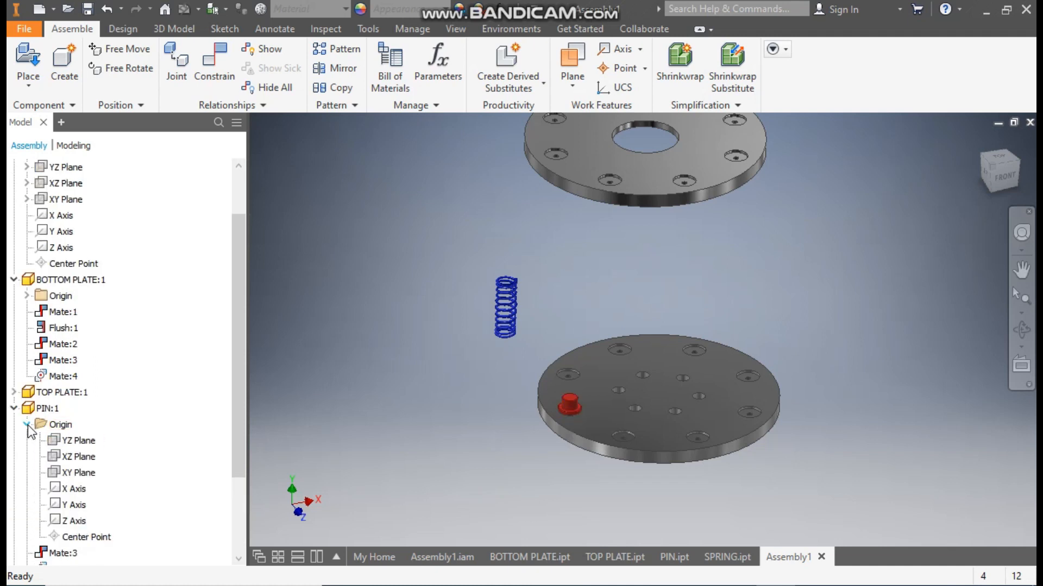
click(15, 280)
scroll(109, 358, down, 1)
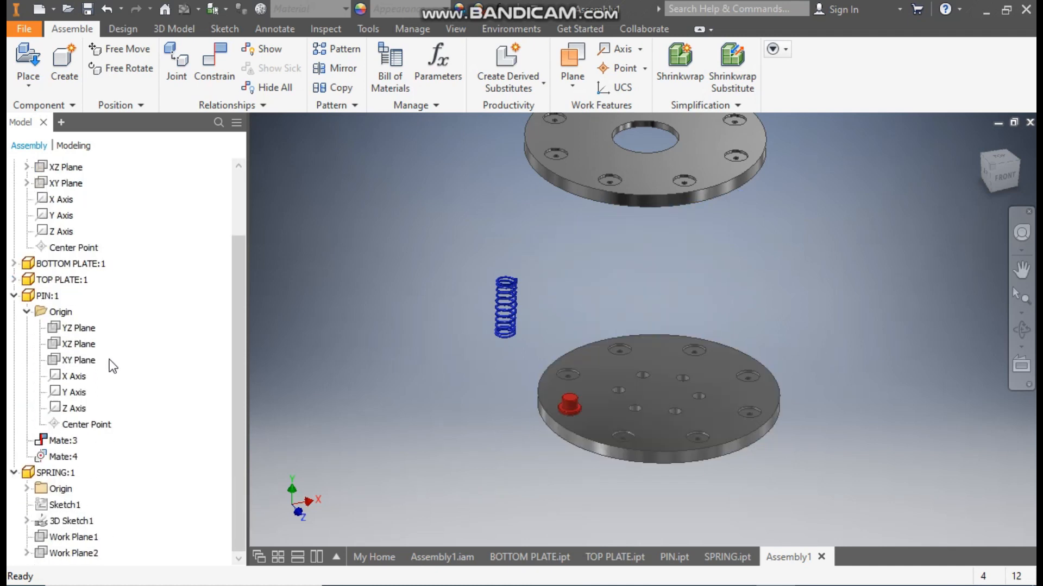
click(215, 63)
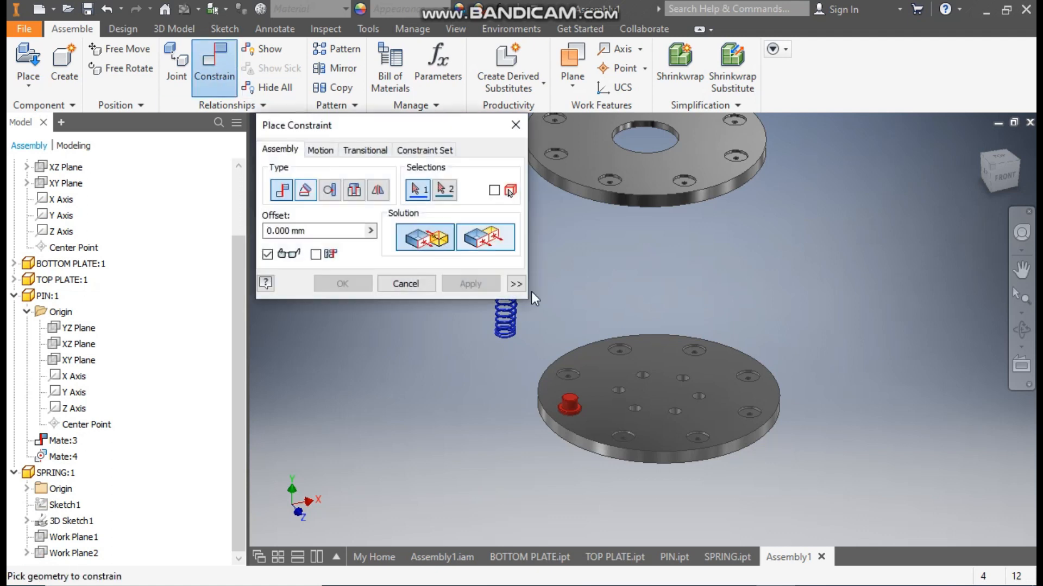
middle_drag(426, 391, 581, 368)
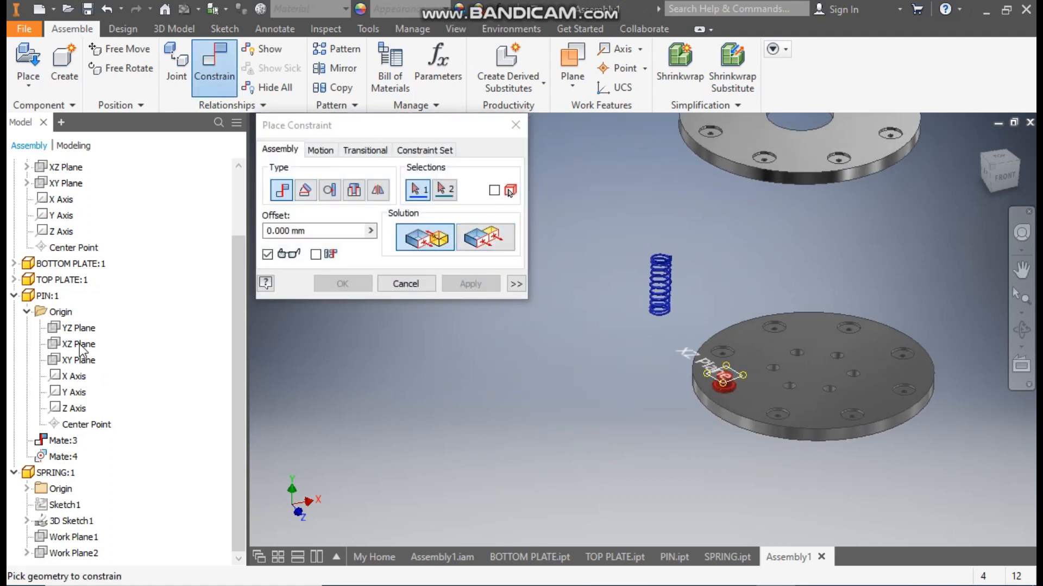
click(27, 488)
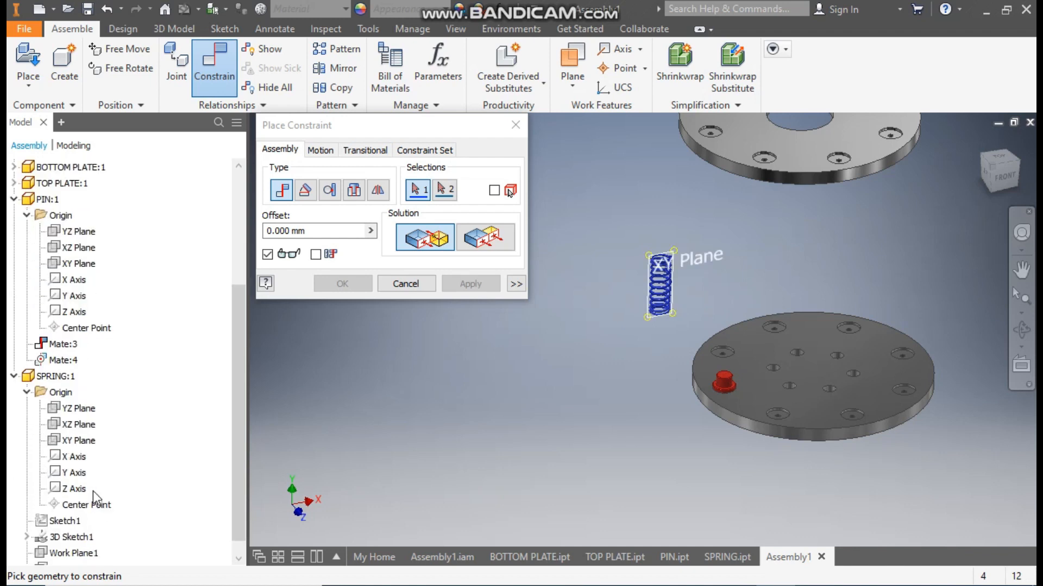
click(80, 416)
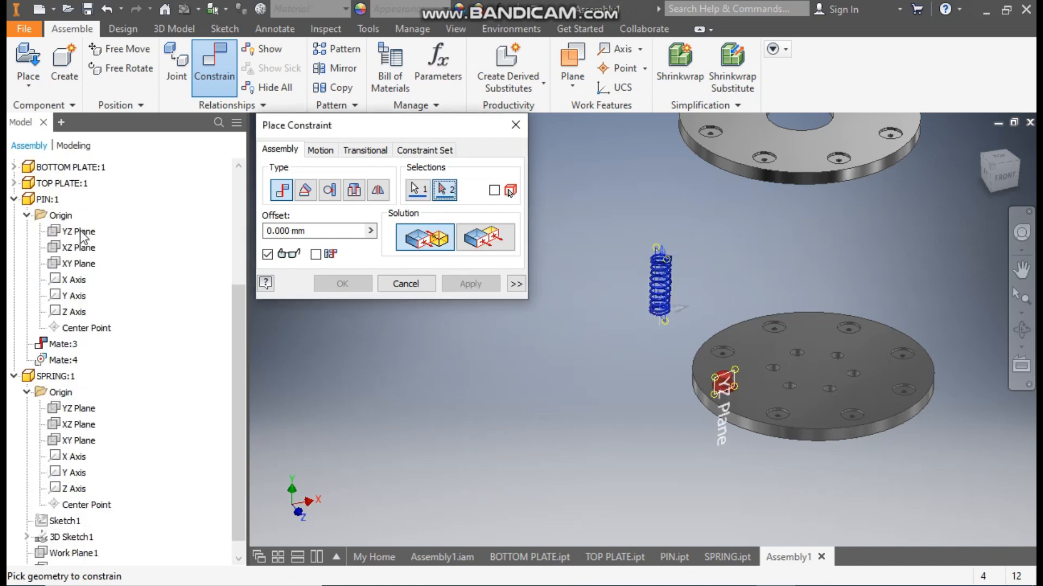
click(74, 266)
scroll(744, 413, up, 3)
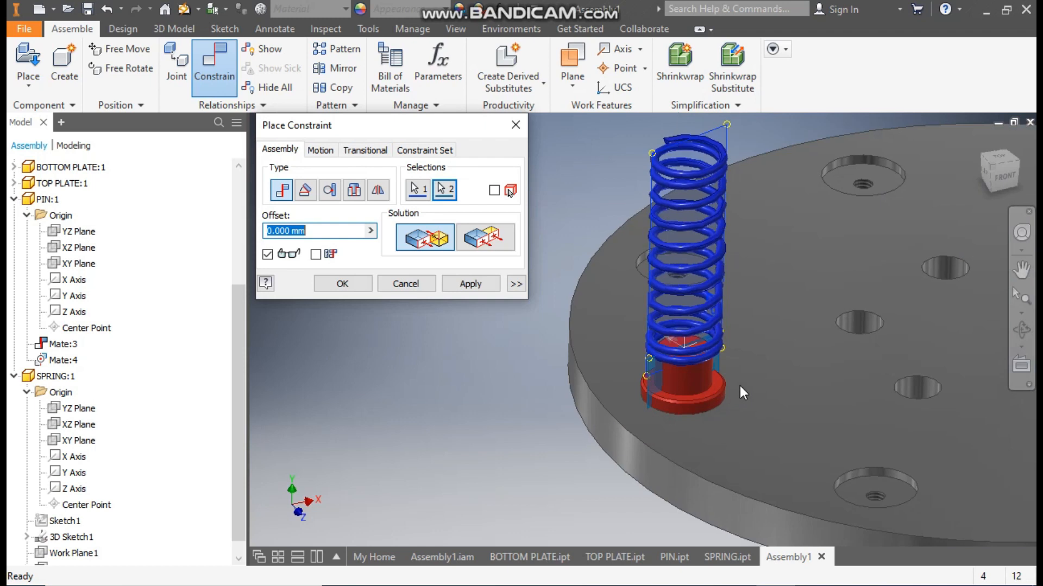
middle_drag(750, 389, 782, 427)
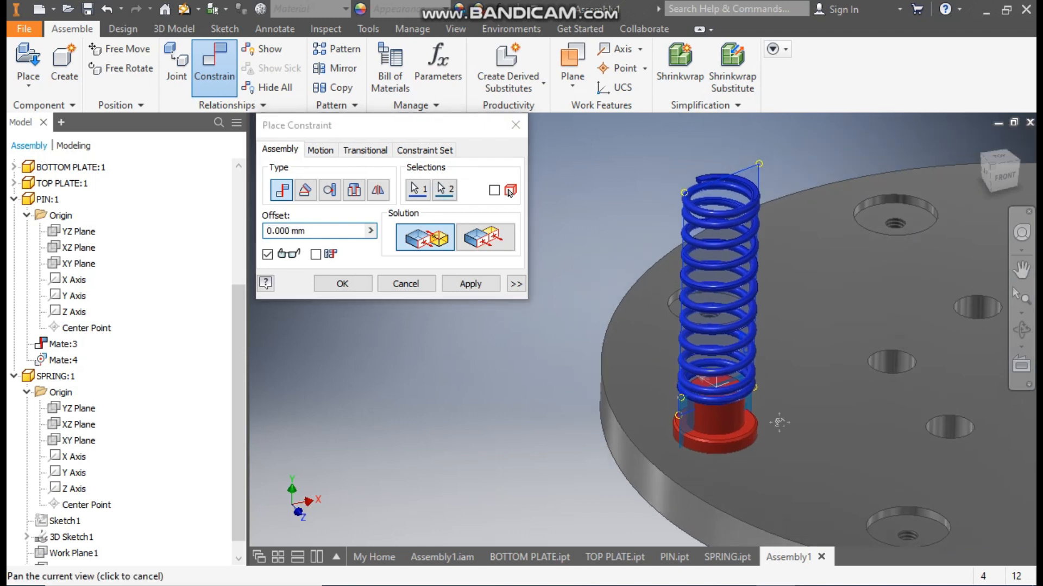
click(481, 284)
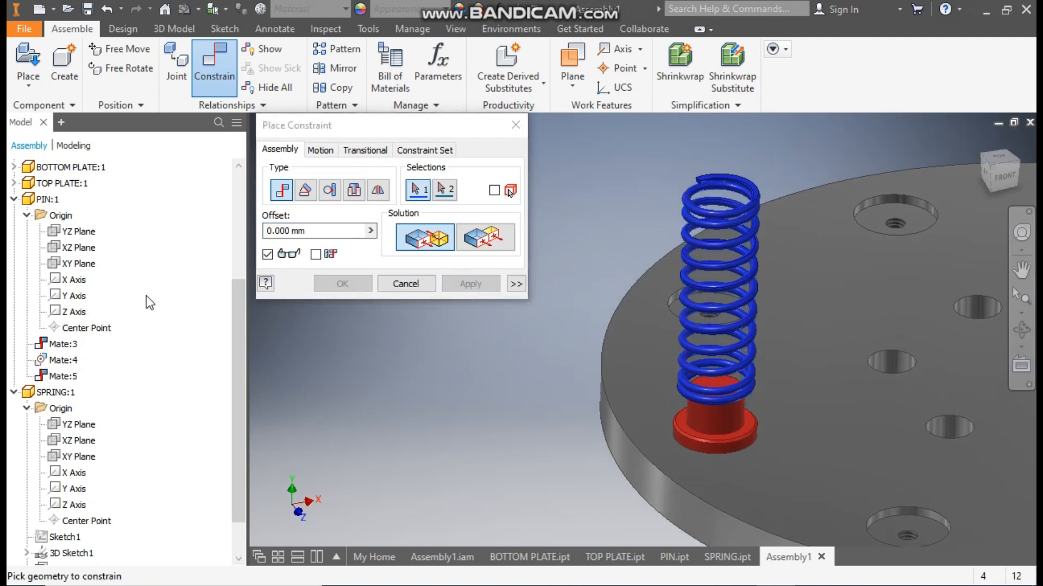
Mate the spring's XY plane to the pin's perpendicular origin plane with the mate solution and 0 mm offset.
click(79, 264)
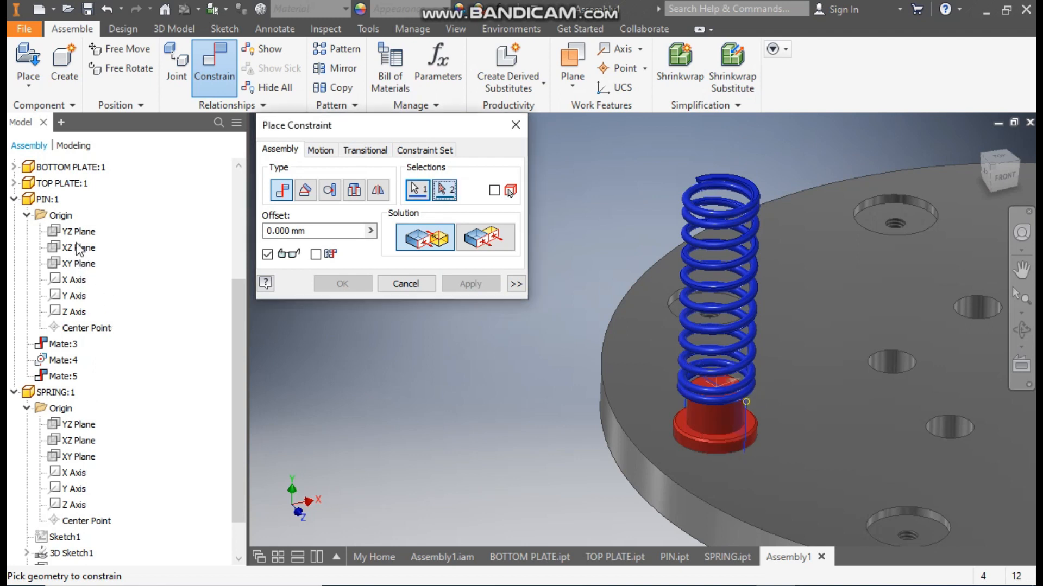
click(82, 457)
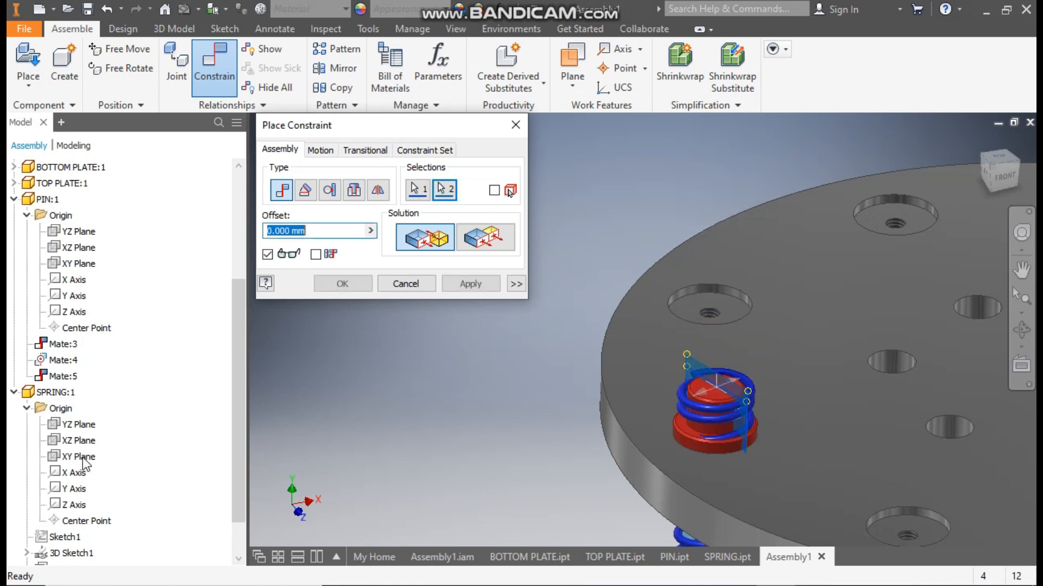
click(485, 239)
click(424, 241)
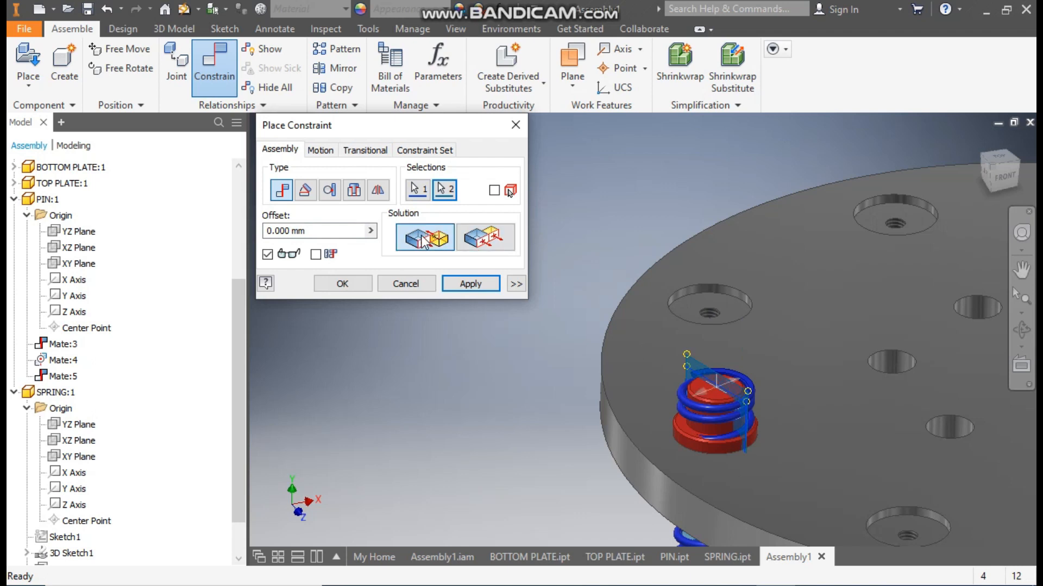
click(471, 283)
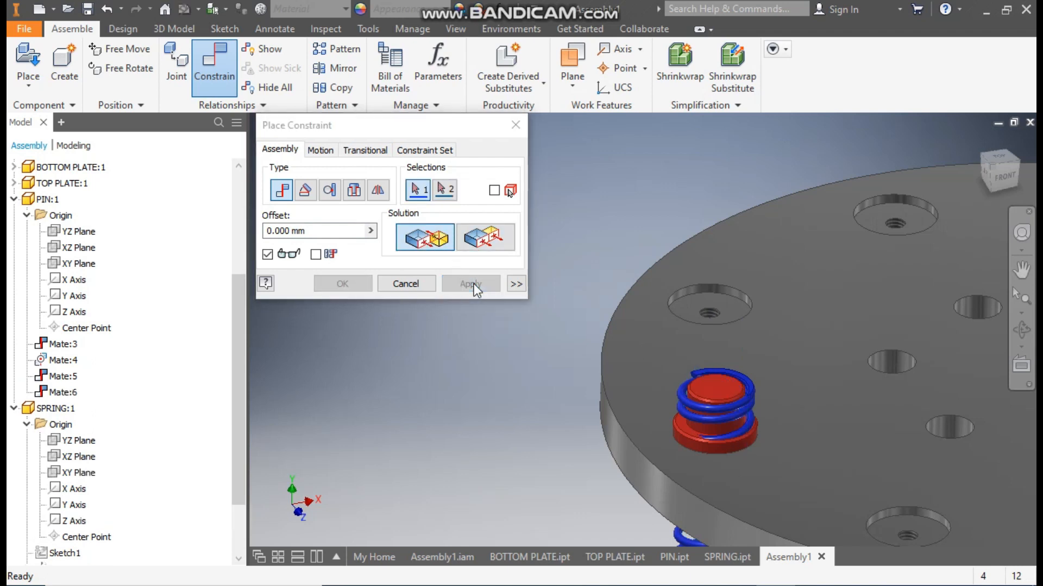
click(516, 125)
Slide the spring upward along its axis until it is clear above the pin.
drag(742, 413, 742, 154)
click(355, 262)
drag(742, 207, 526, 315)
scroll(526, 315, up, 3)
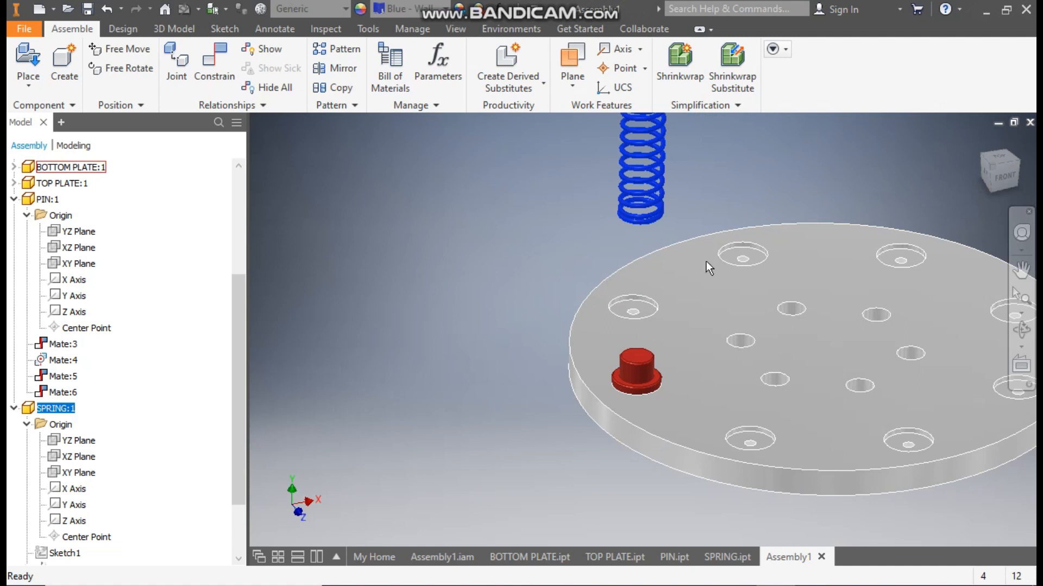
click(561, 195)
scroll(561, 195, up, 2)
middle_drag(561, 195, 591, 263)
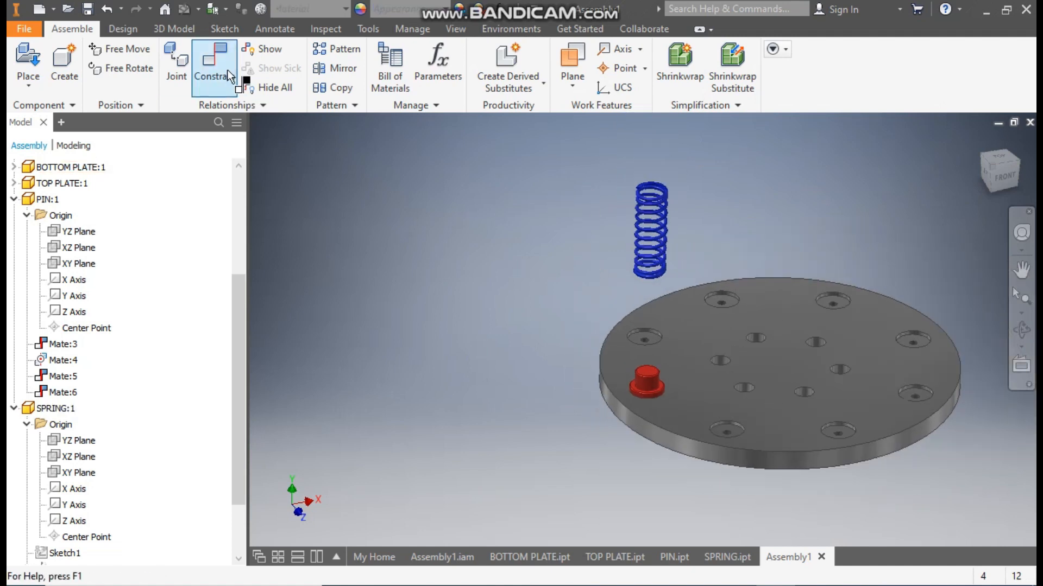
Mate the spring's flat lower end face to the upper face of the pin's flange with 0 mm offset.
click(227, 69)
scroll(646, 391, down, 5)
click(651, 390)
scroll(708, 483, up, 4)
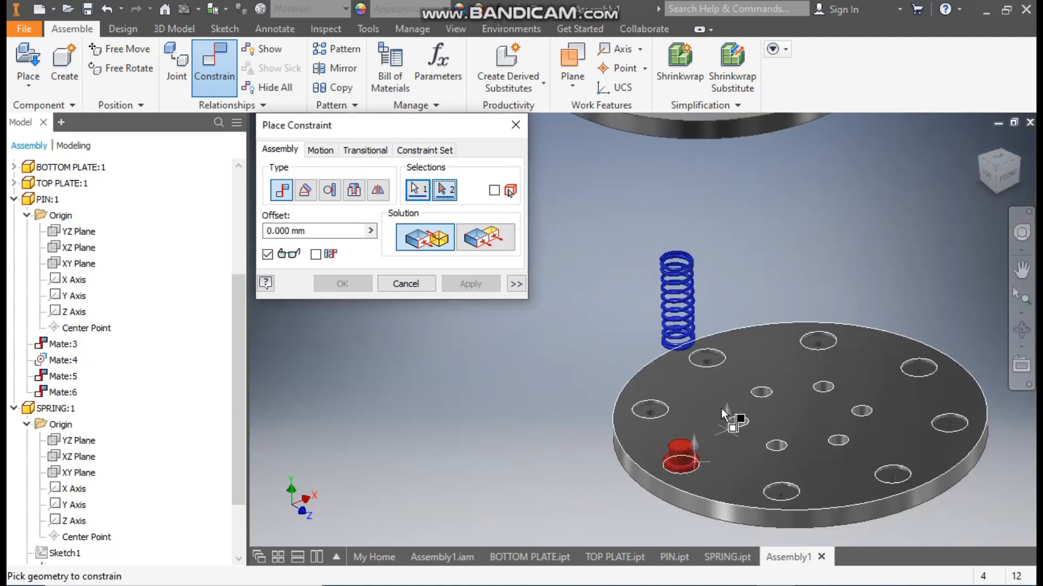
shift+middle_drag(712, 426, 709, 370)
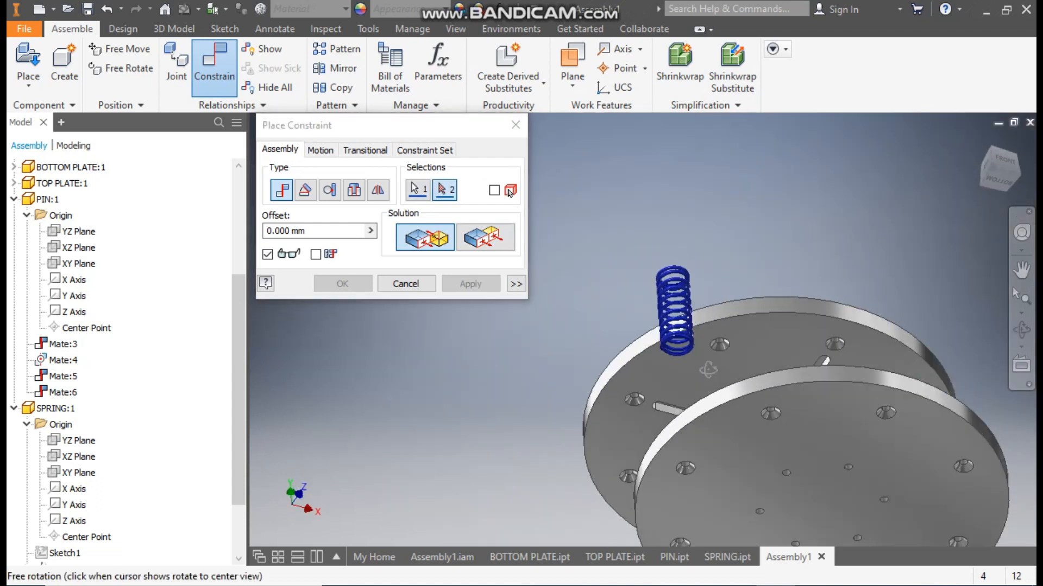
scroll(643, 329, down, 5)
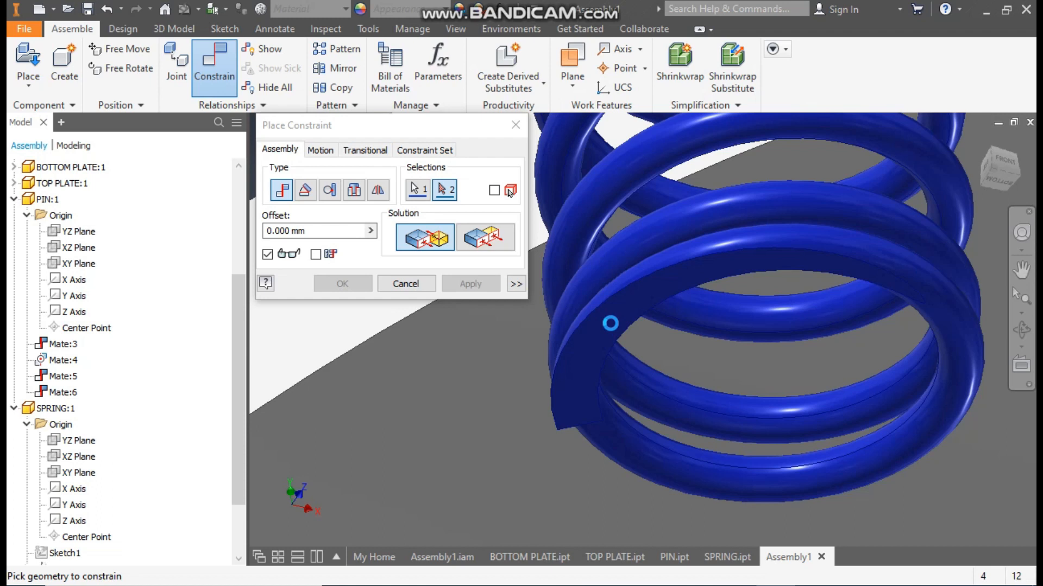
click(612, 321)
scroll(652, 334, up, 5)
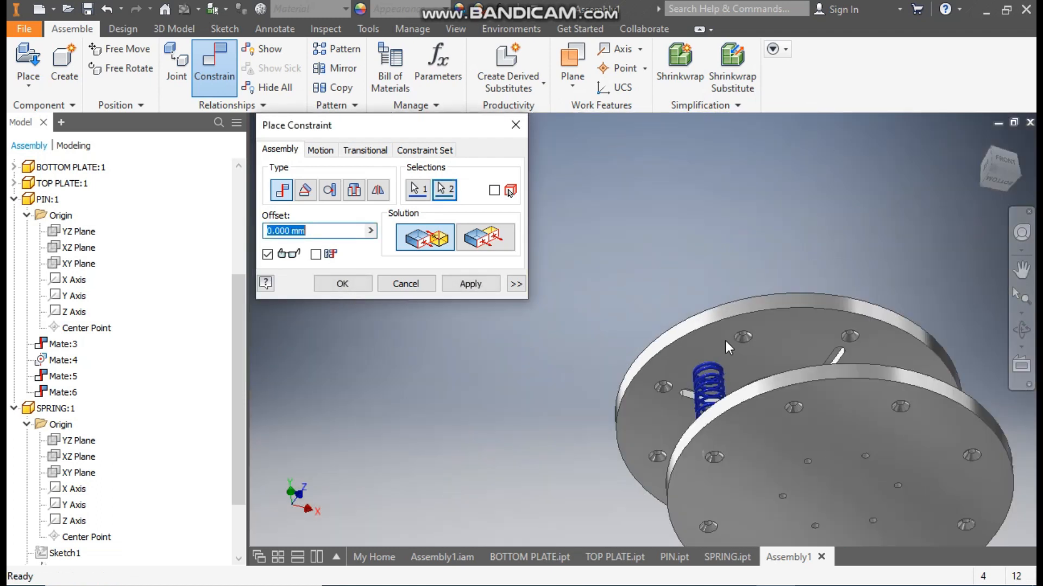
shift+middle_drag(787, 389, 731, 416)
scroll(733, 418, up, 2)
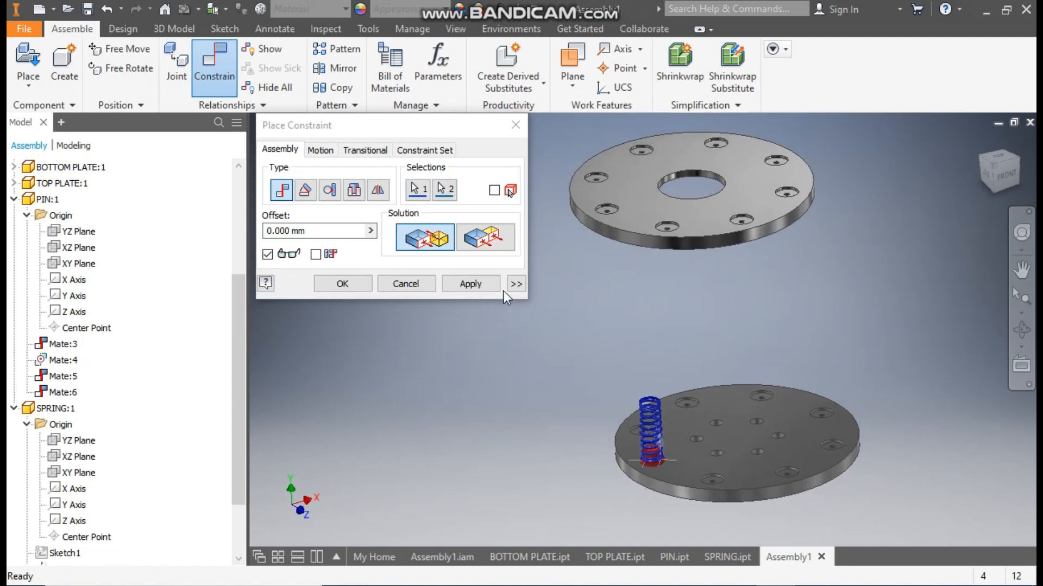
click(481, 285)
middle_drag(708, 343, 745, 345)
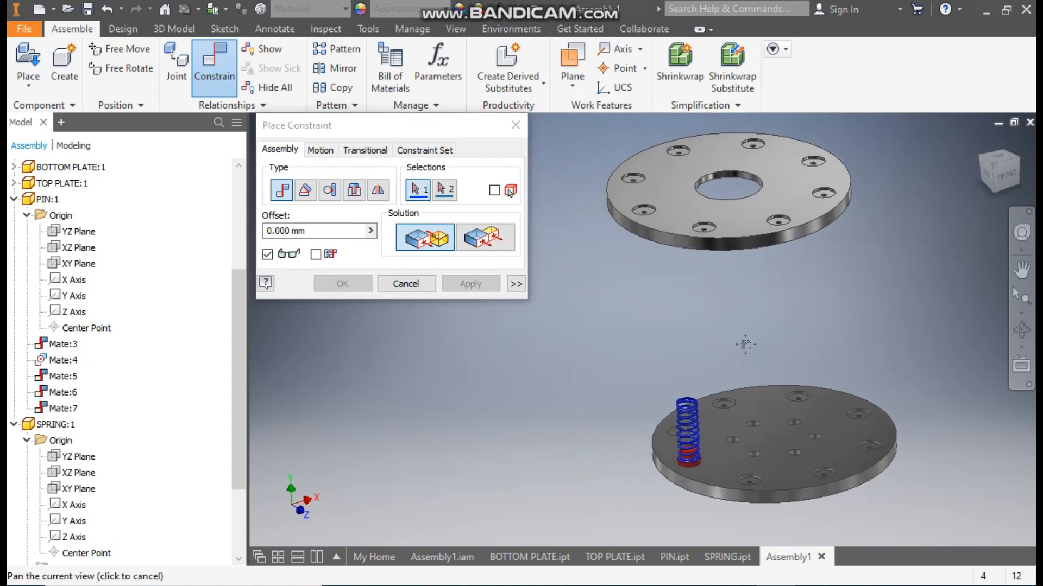
click(515, 125)
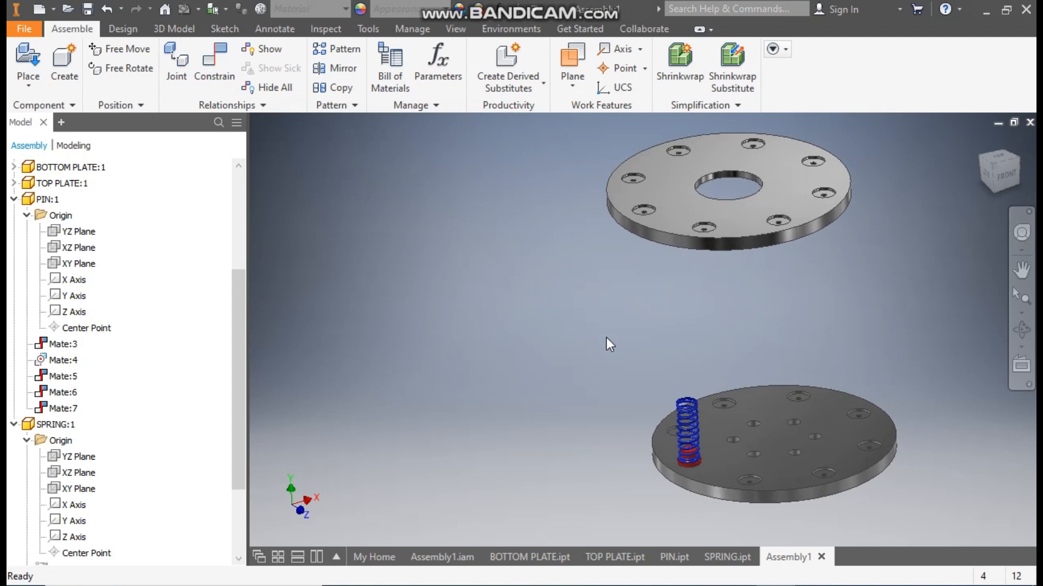
Free-rotate the top plate so that its slotted side faces upward.
shift+middle_drag(632, 416, 687, 477)
mouse_move(745, 382)
shift+middle_down()
mouse_move(748, 362)
mouse_move(747, 415)
mouse_move(758, 396)
shift+middle_up()
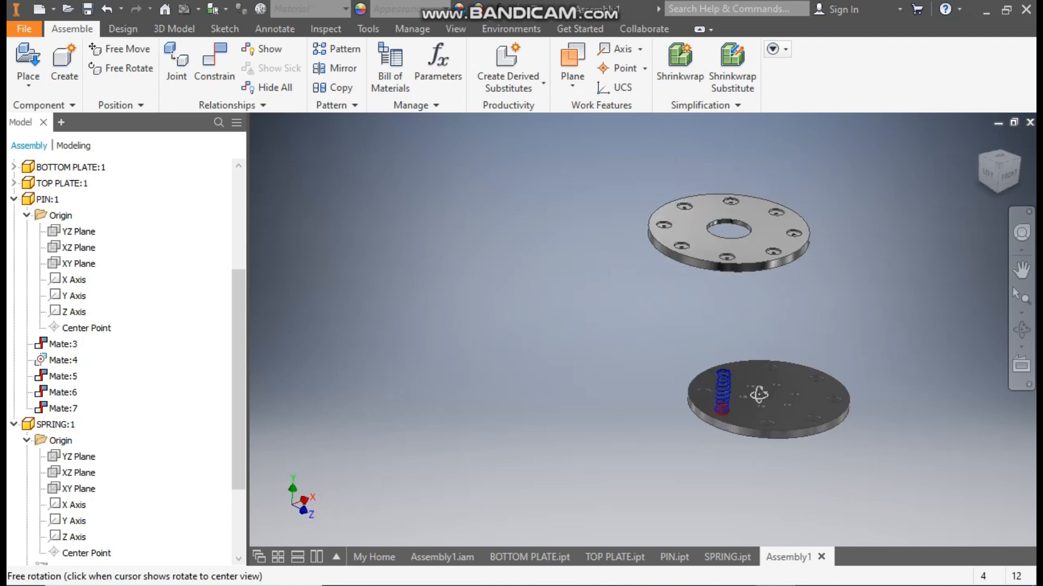
middle_drag(803, 335, 692, 342)
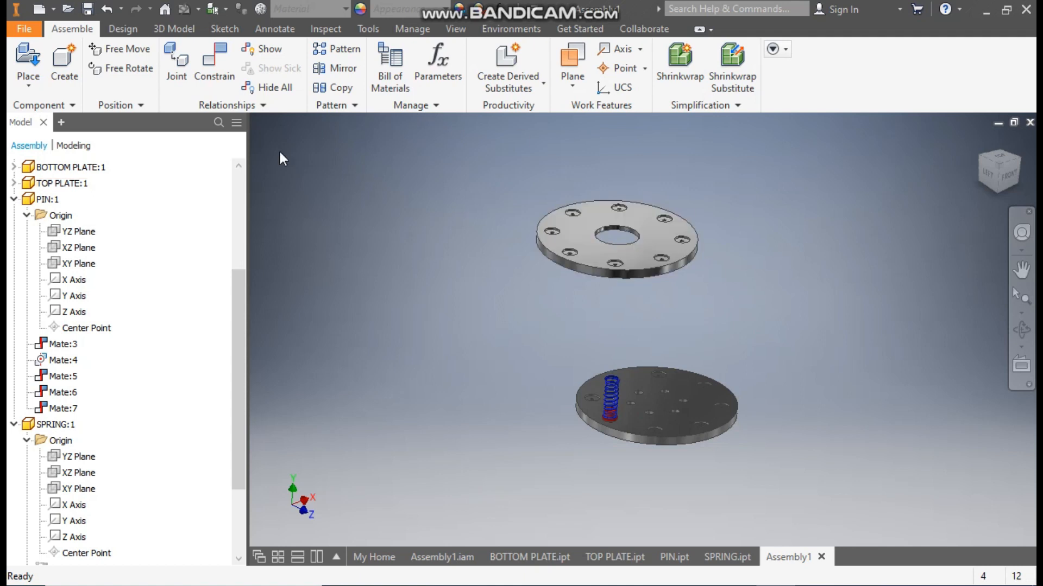
click(129, 68)
click(653, 236)
drag(686, 239, 606, 215)
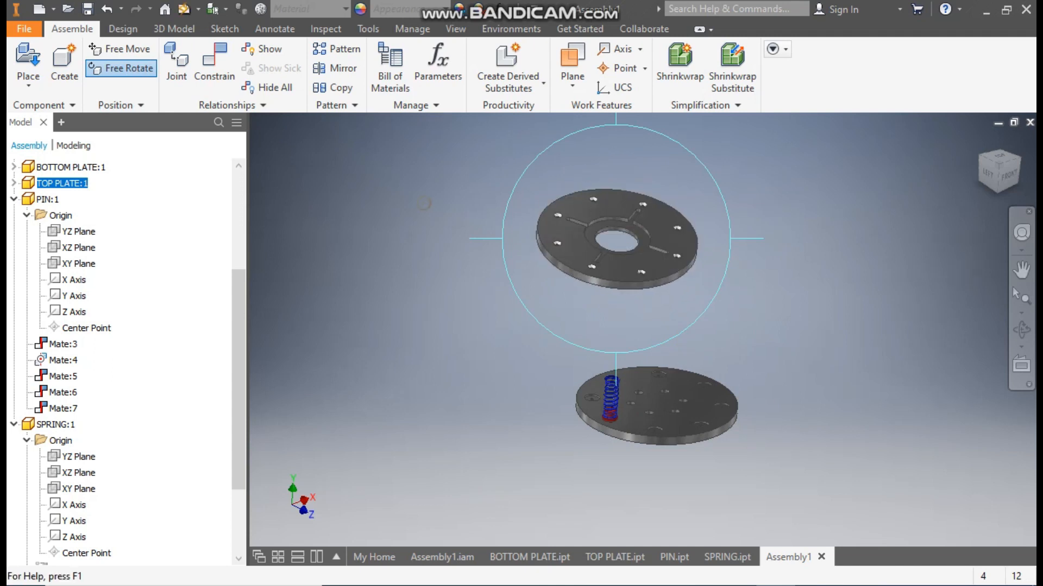
key(Escape)
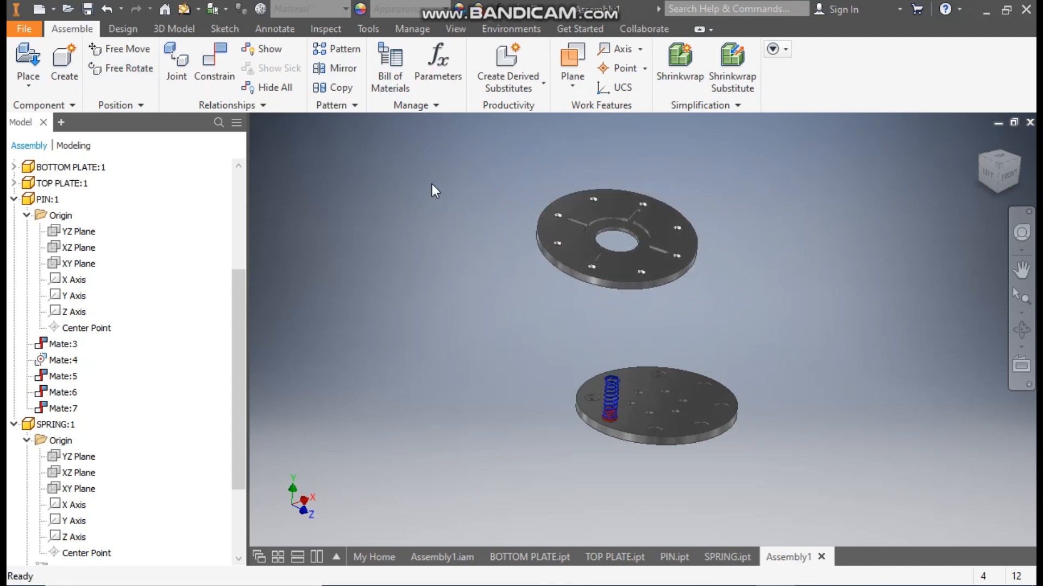
click(225, 57)
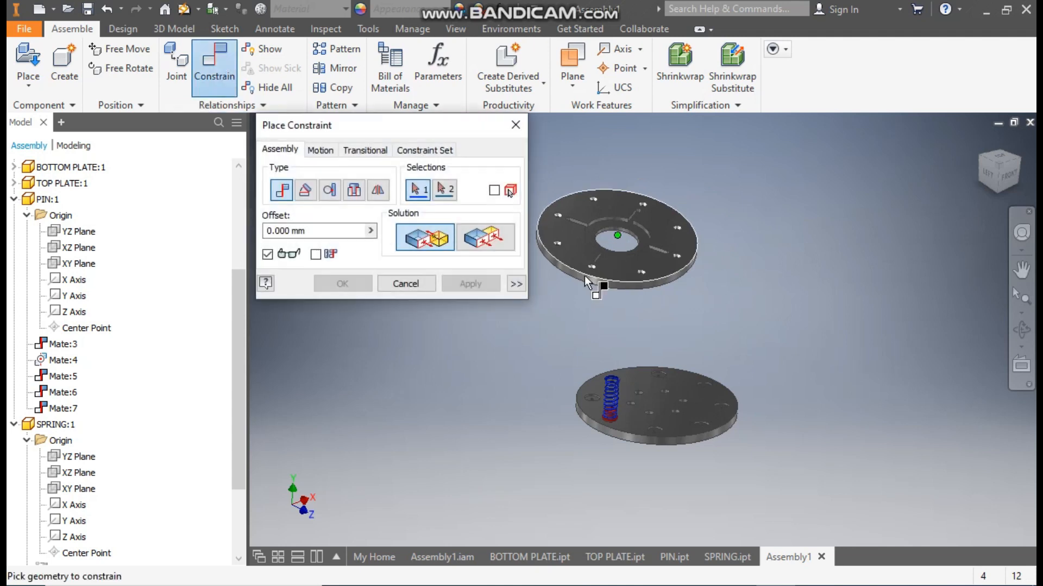
scroll(585, 275, down, 5)
click(641, 265)
scroll(753, 297, up, 4)
scroll(720, 429, down, 3)
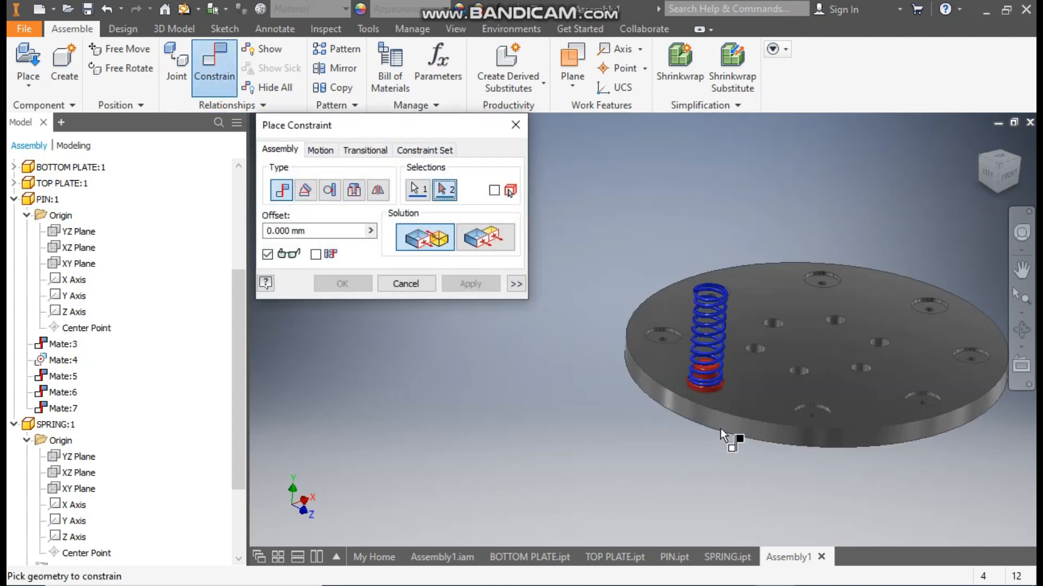
click(731, 422)
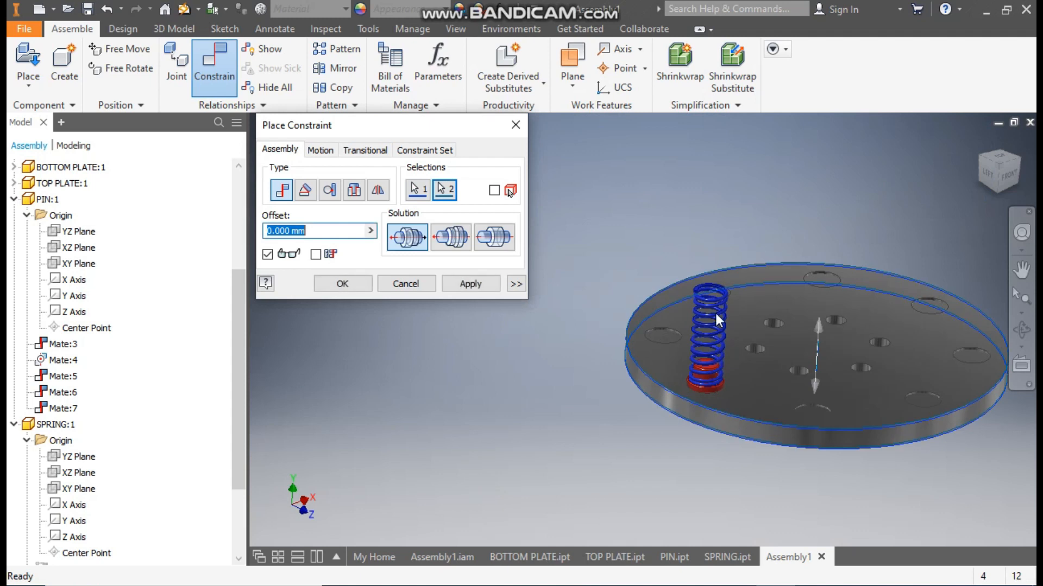
scroll(706, 313, up, 3)
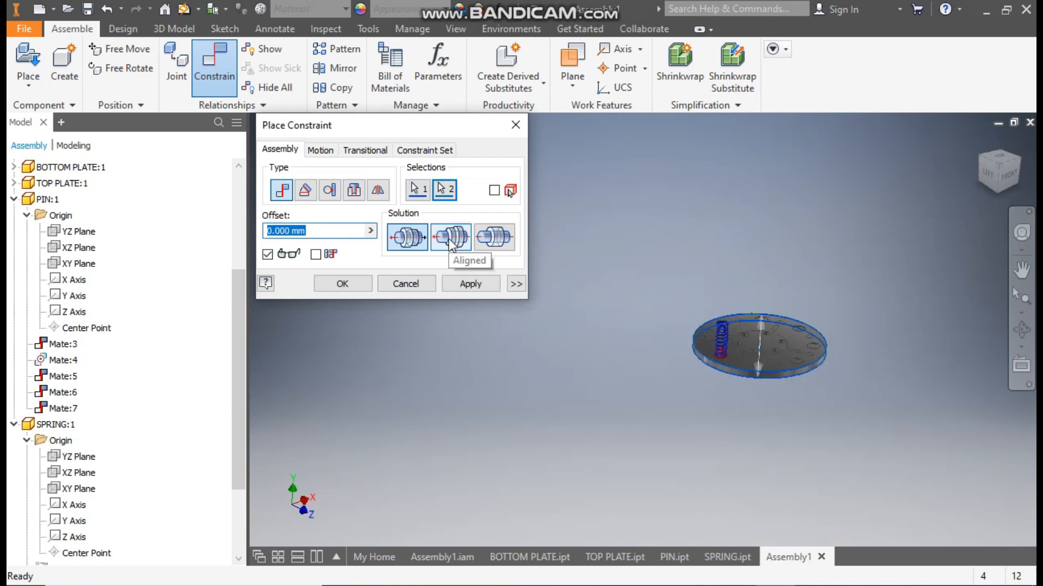
scroll(706, 331, down, 4)
scroll(728, 365, up, 2)
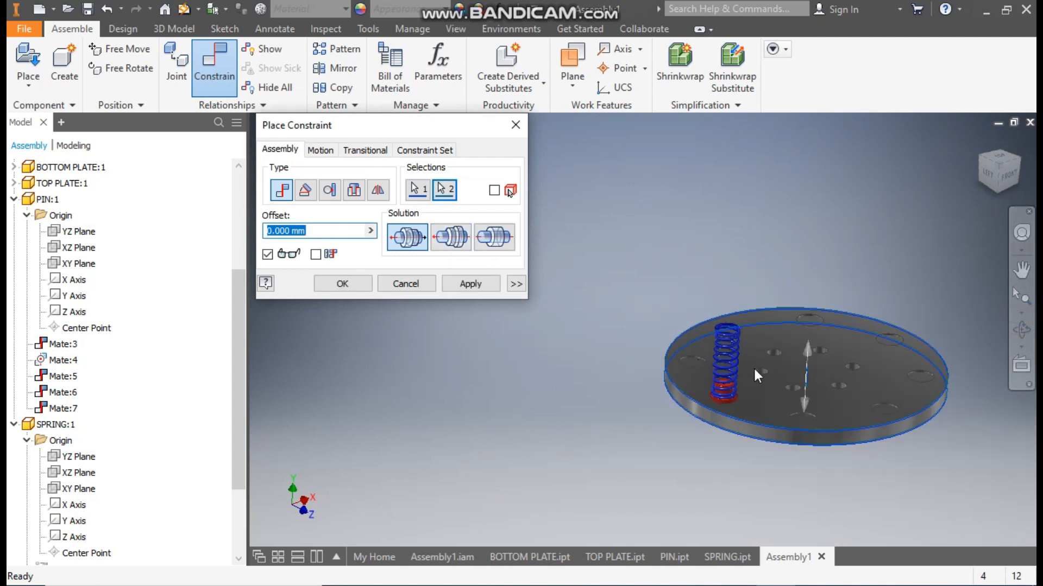
click(406, 283)
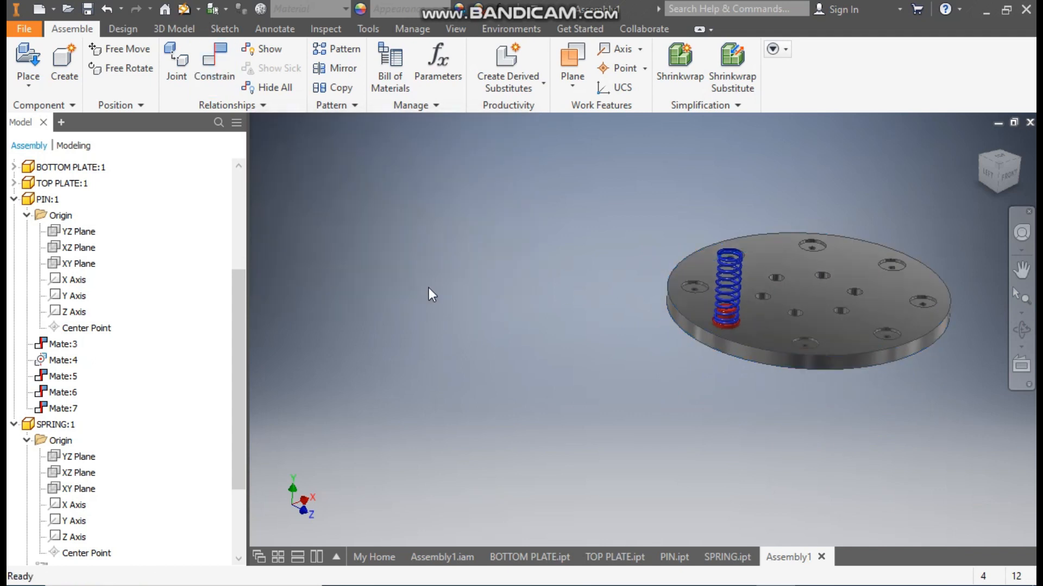
Mate the top plate's central axis to the bottom plate's central axis with 0 mm offset.
click(210, 58)
scroll(706, 326, up, 2)
click(700, 300)
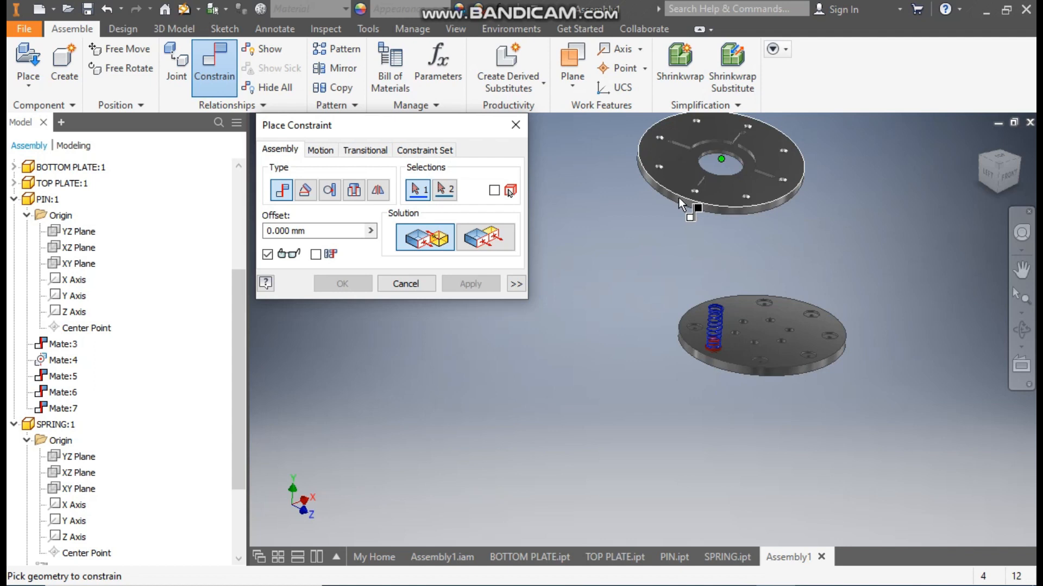
scroll(679, 197, down, 2)
click(692, 226)
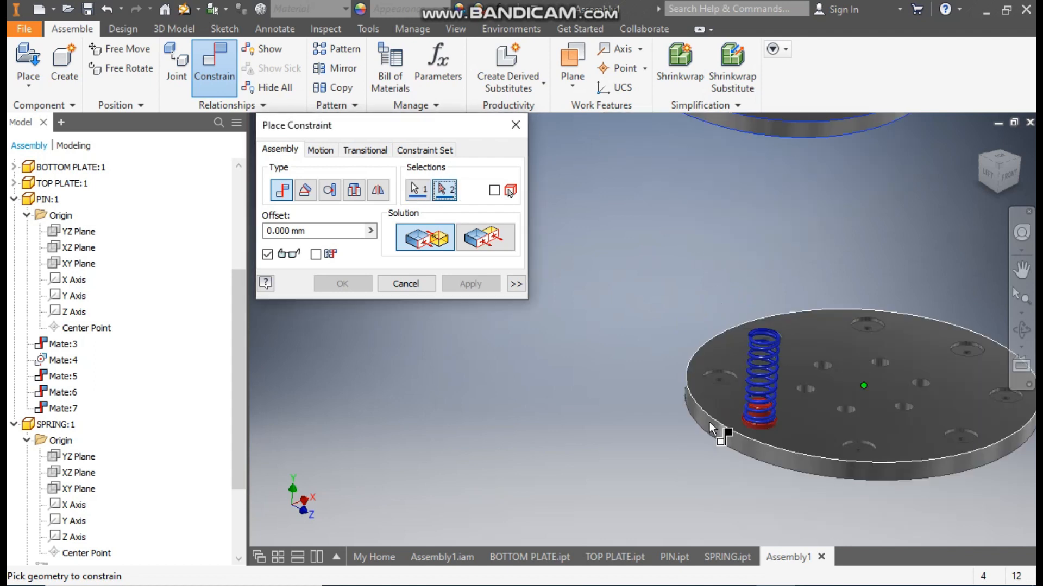
click(482, 285)
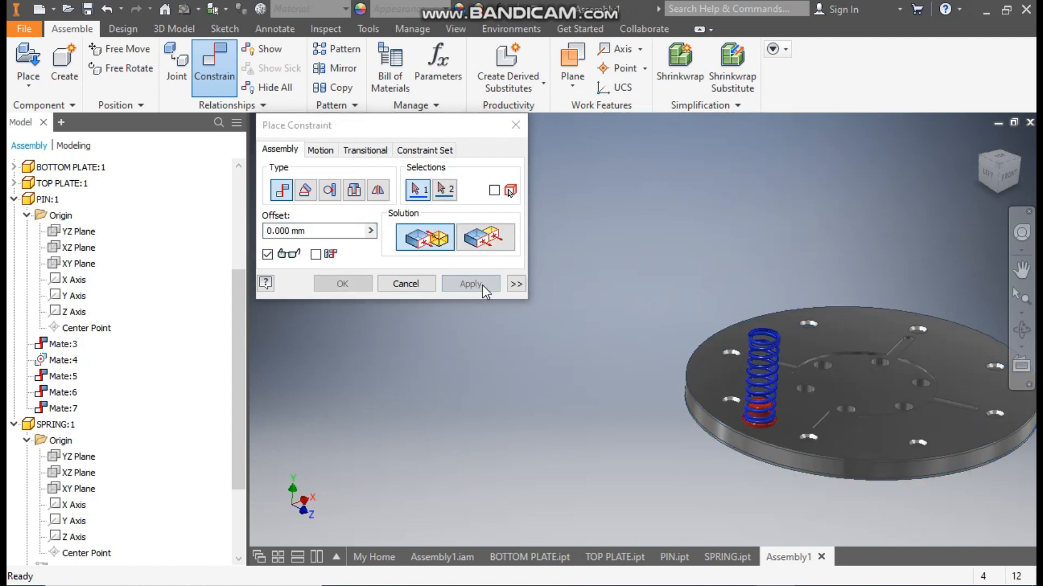
key(Escape)
Move the top plate up along the shared axis until it is well above the bottom plate and spring.
drag(813, 436, 798, 209)
middle_drag(736, 336, 749, 320)
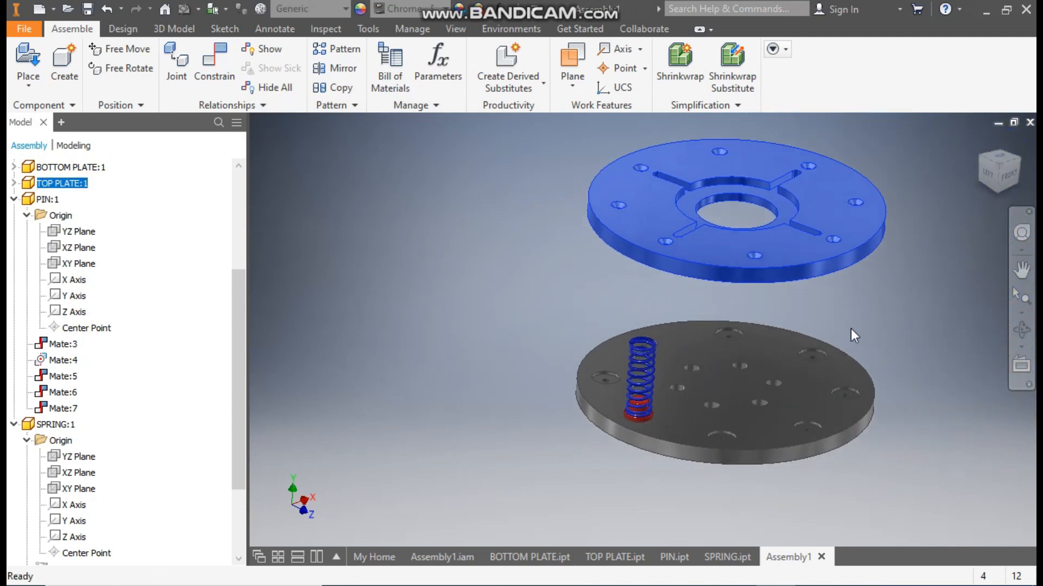
click(944, 328)
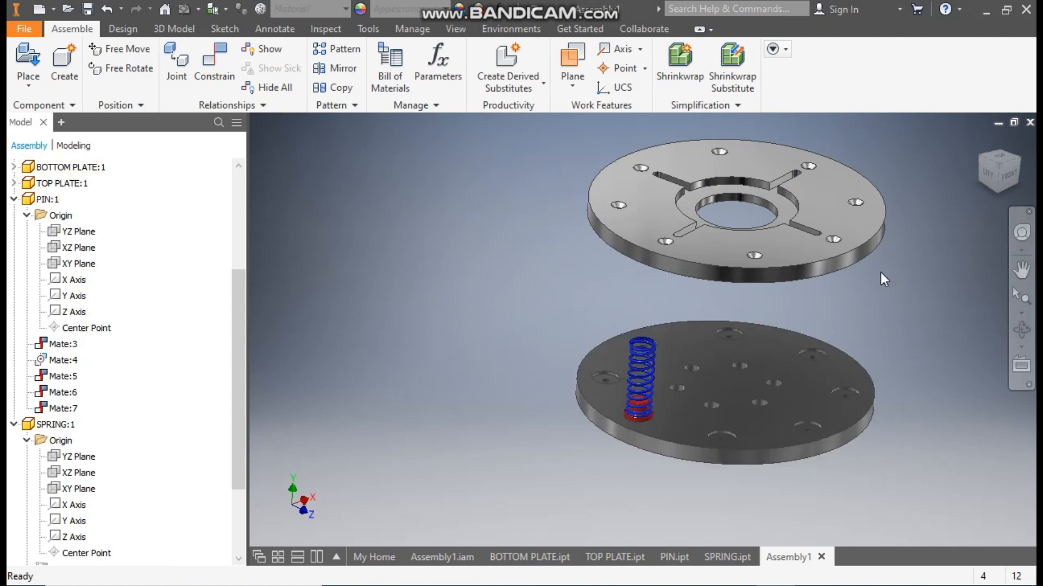
drag(635, 218, 810, 187)
click(464, 236)
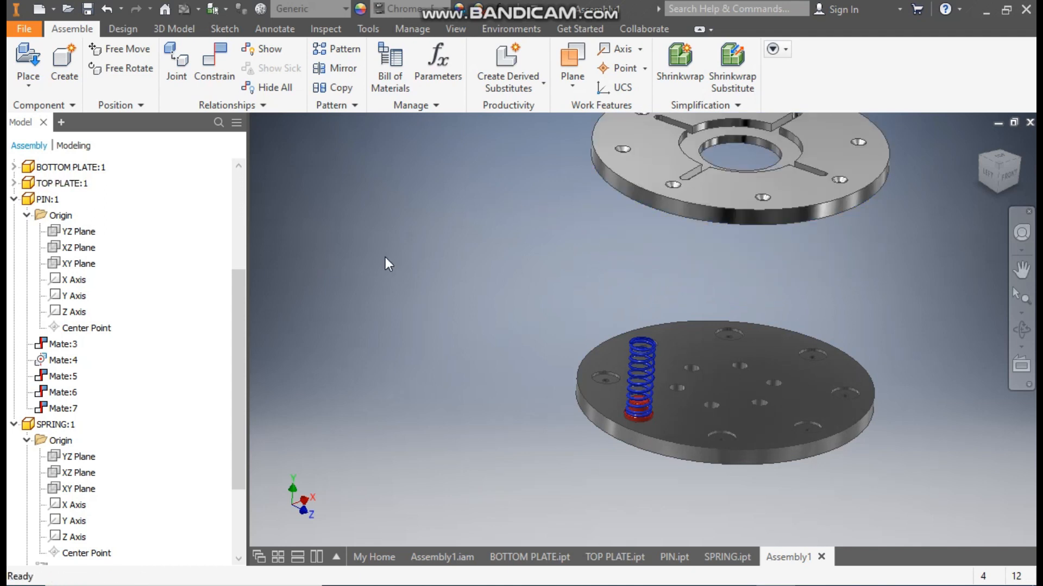
Mate the top plate's YZ plane to the assembly's YZ origin plane with the mate solution and 0 mm offset.
click(13, 184)
click(26, 199)
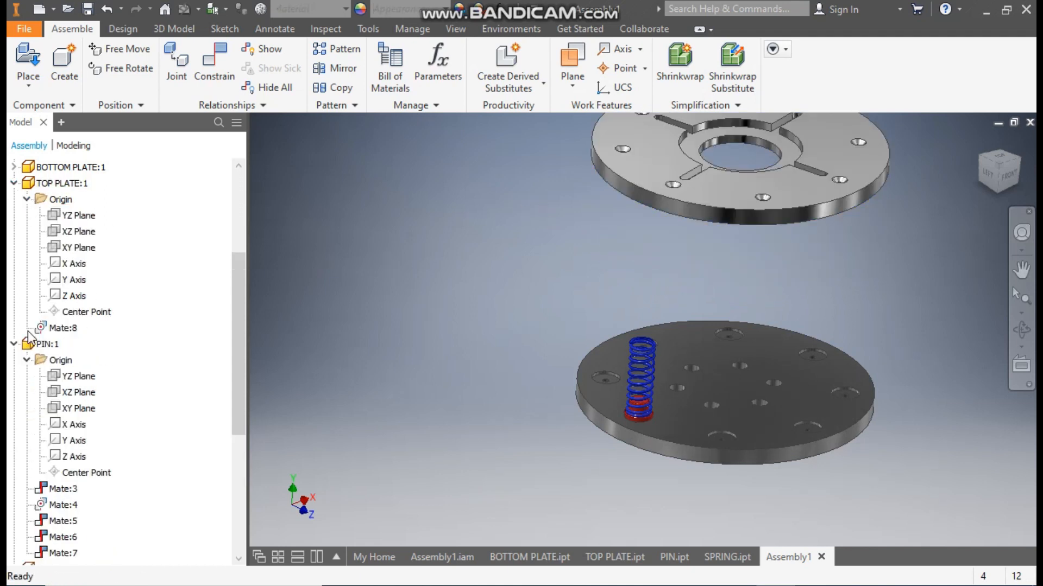
click(15, 345)
click(13, 361)
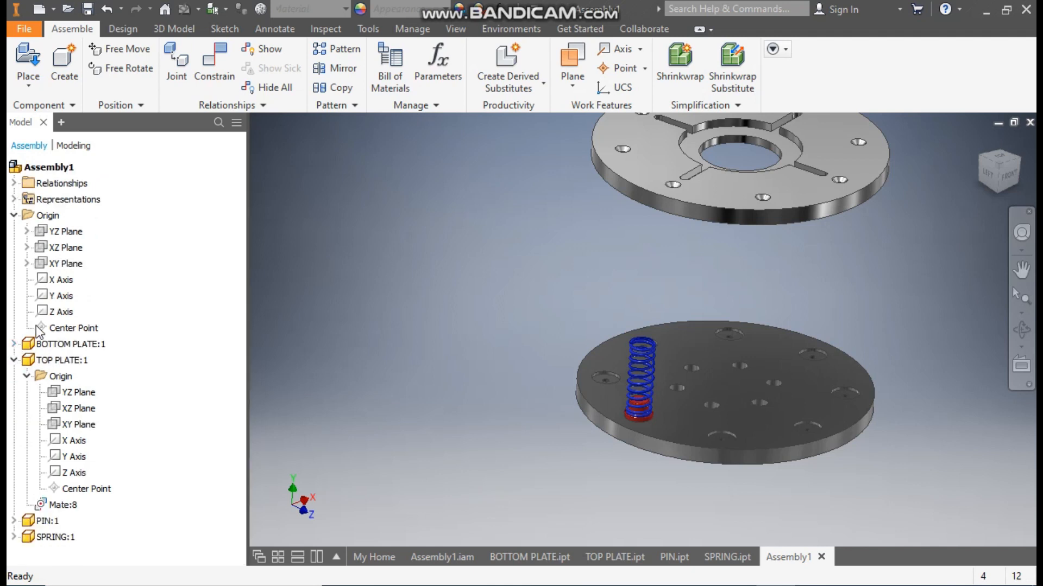
click(69, 236)
middle_drag(399, 267, 426, 325)
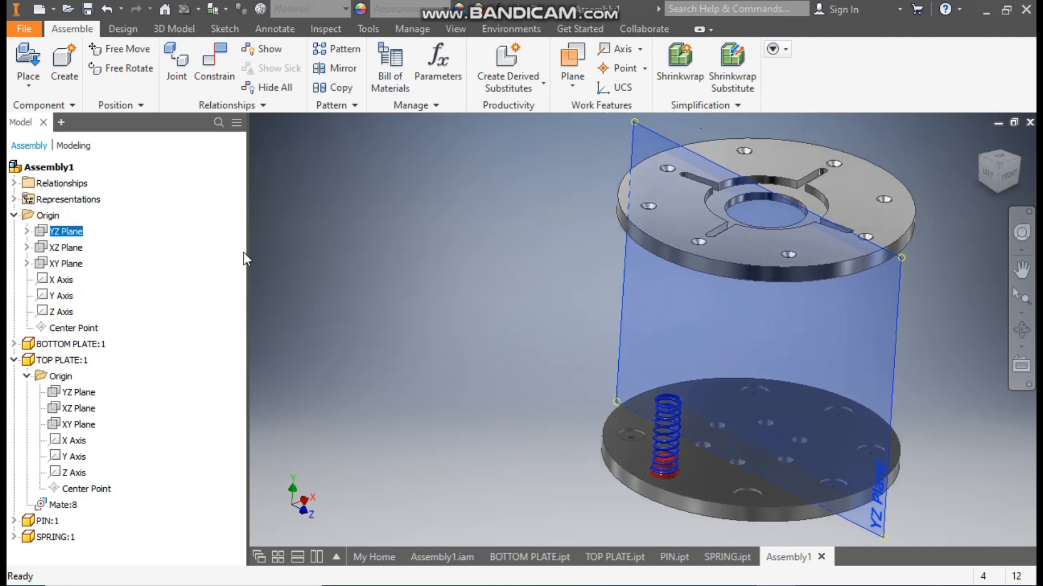
click(228, 70)
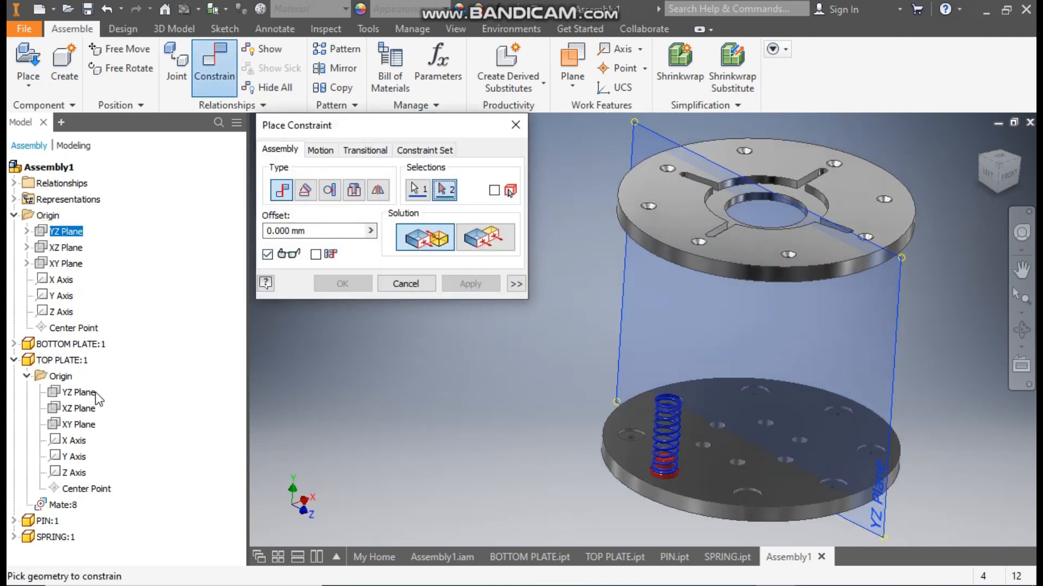
click(81, 395)
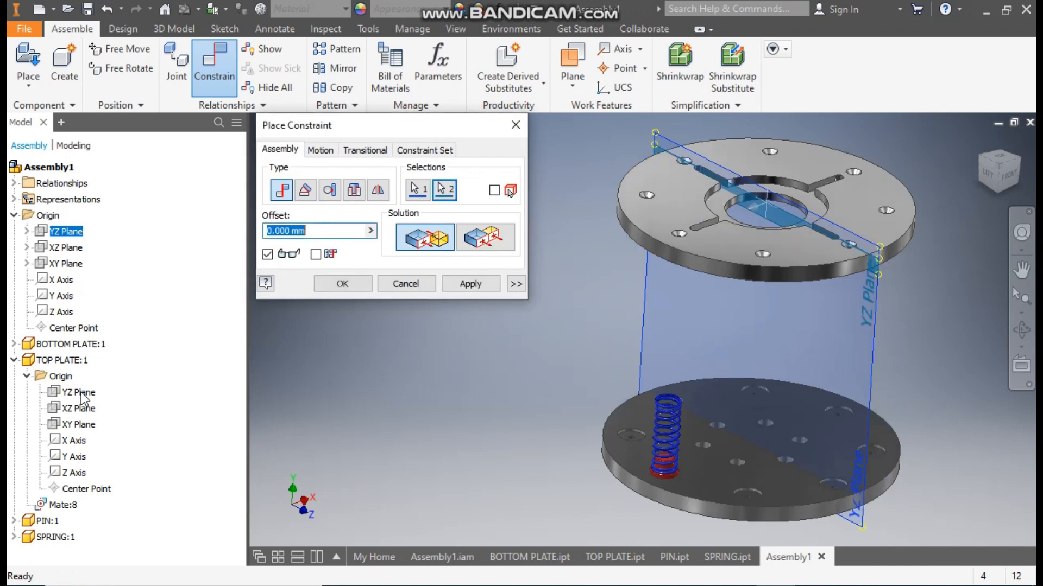
click(461, 283)
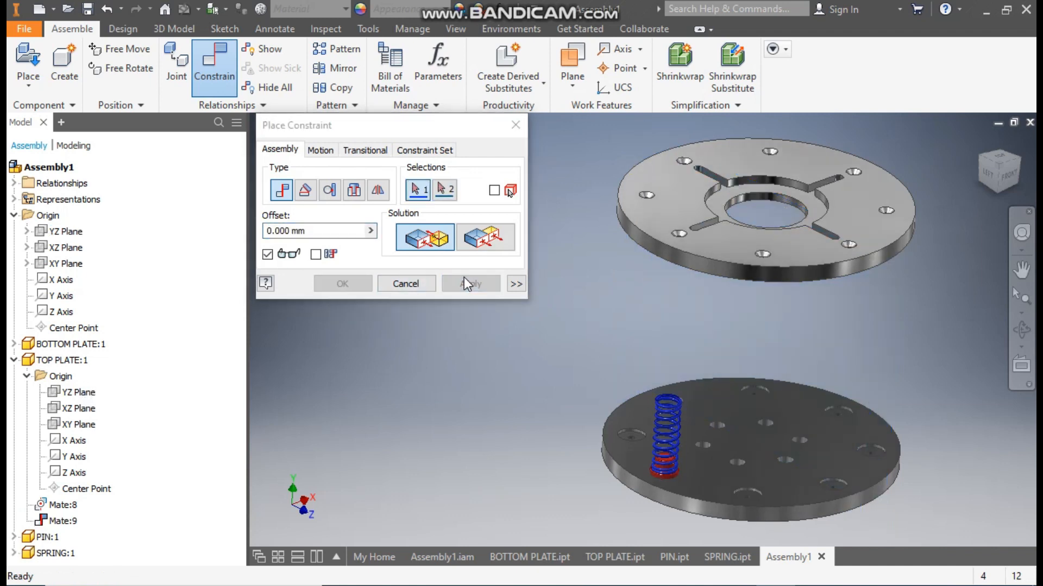
Place a second PIN component in the space between the top plate and the bottom plate.
click(517, 123)
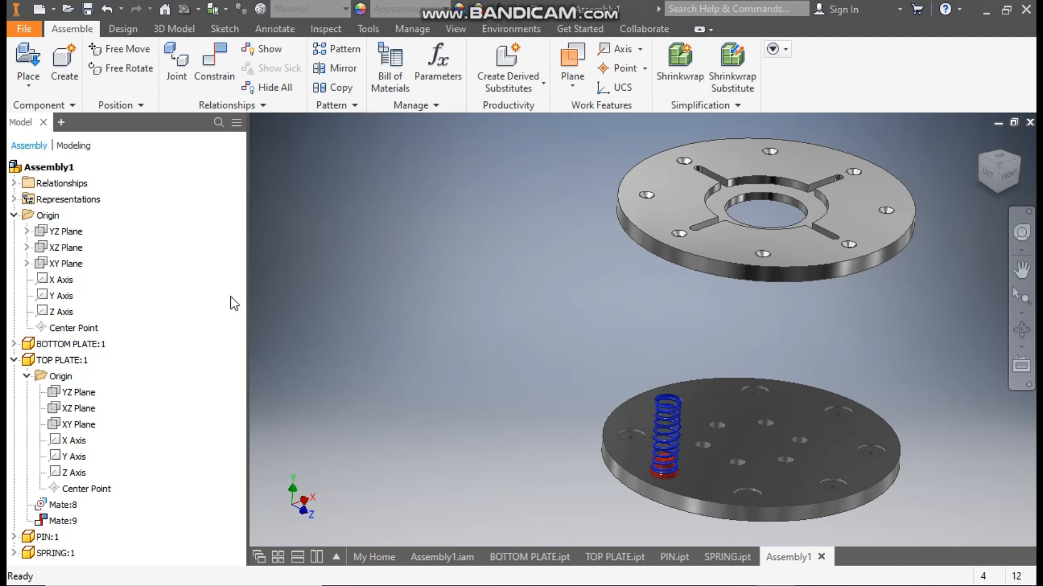
click(27, 60)
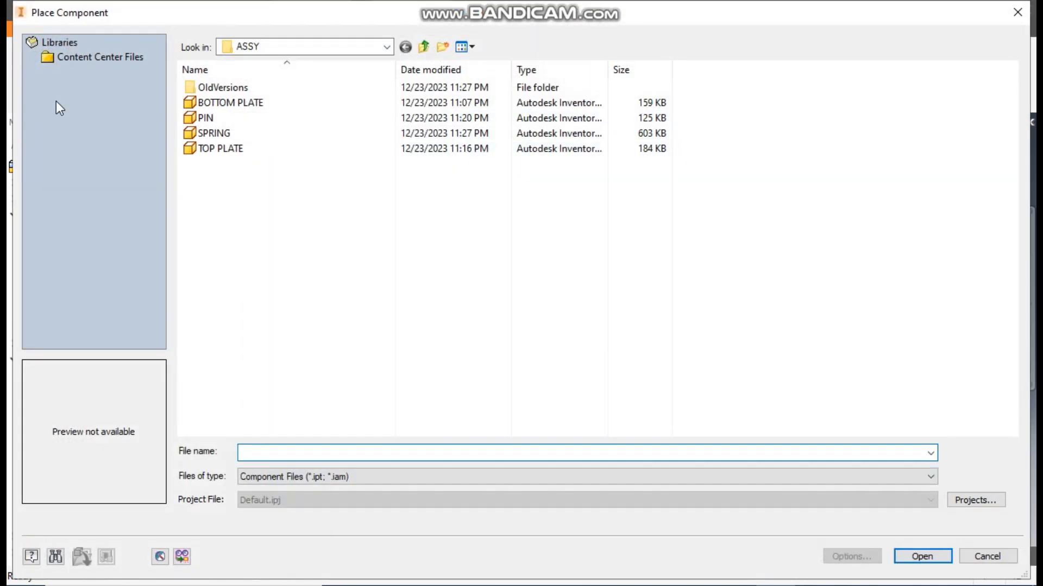
click(206, 118)
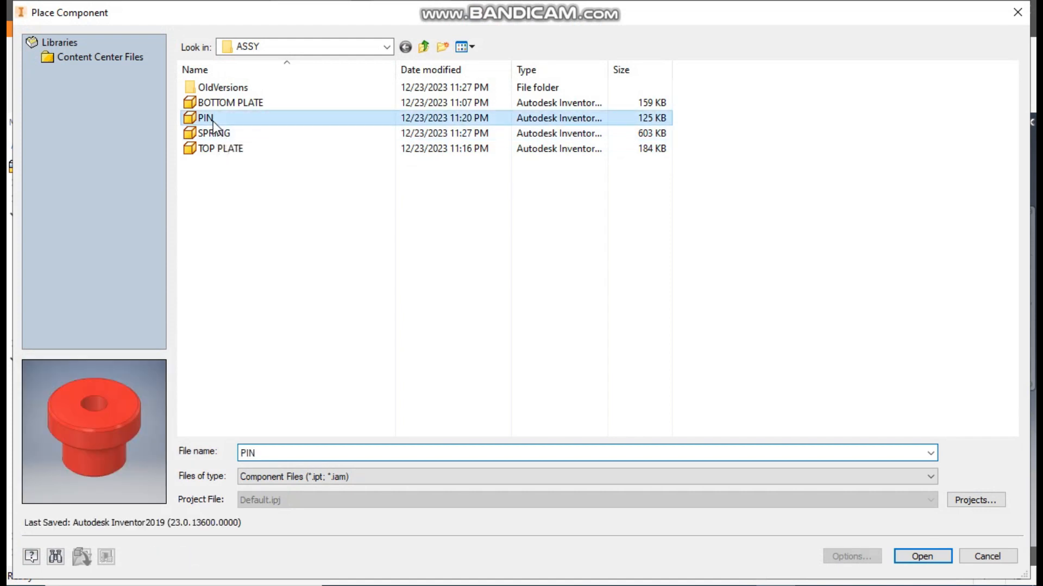
click(929, 562)
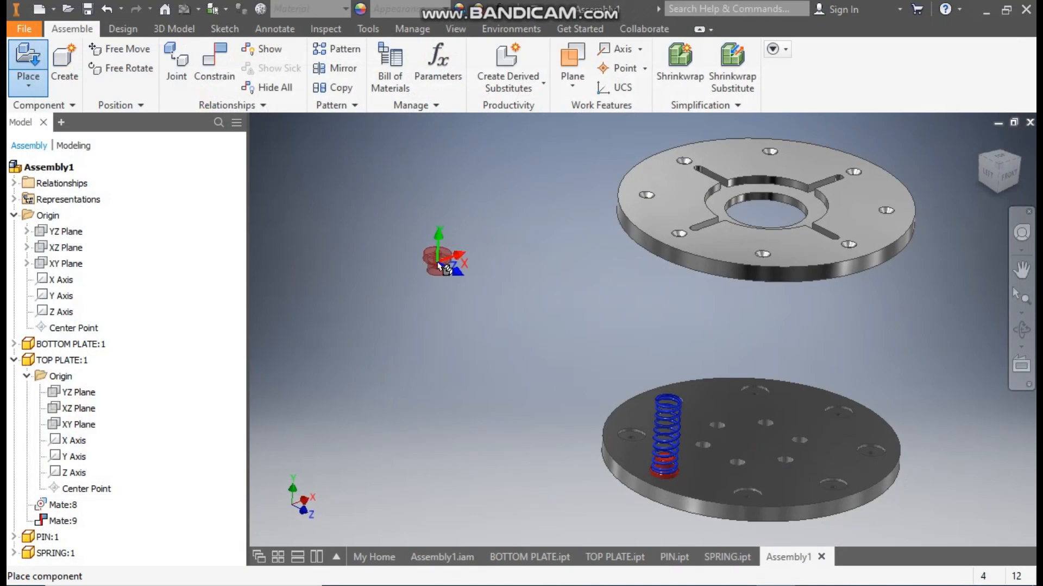
click(648, 349)
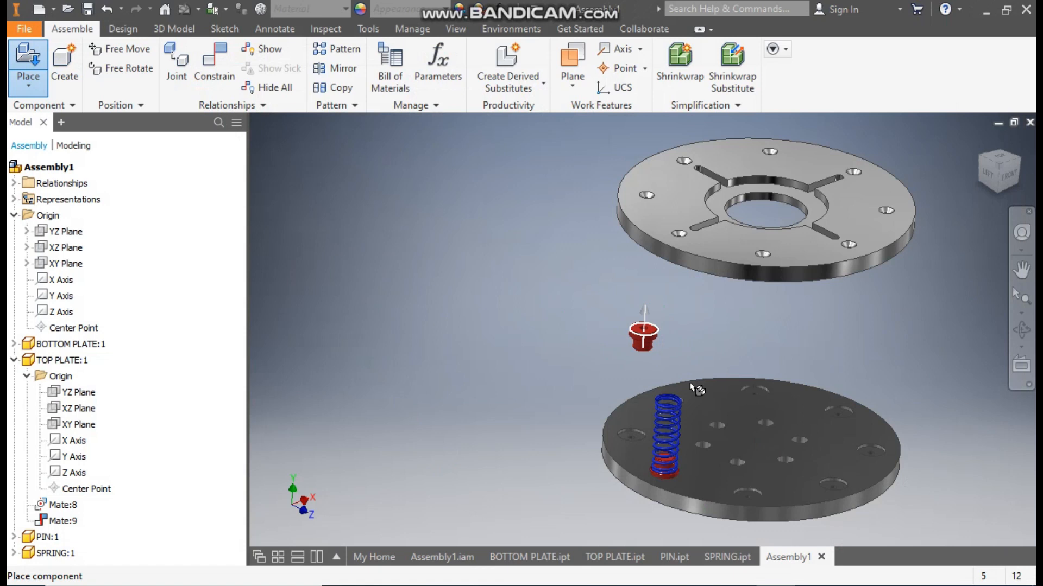
key(Escape)
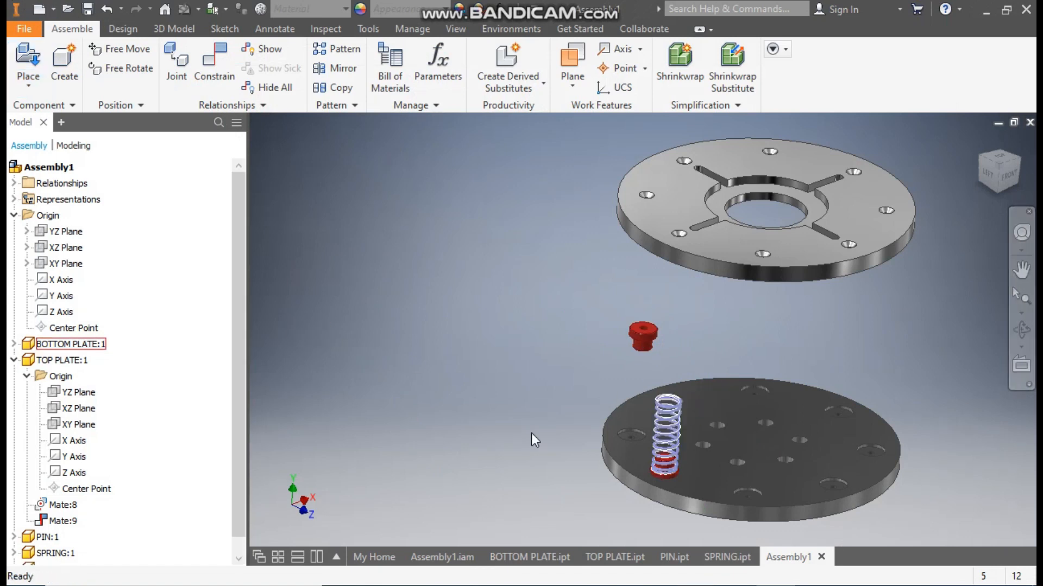
Mate the new pin's flat top face to the flat face of a recess in the top plate's underside with 0 mm offset.
shift+middle_drag(764, 405, 682, 282)
click(217, 61)
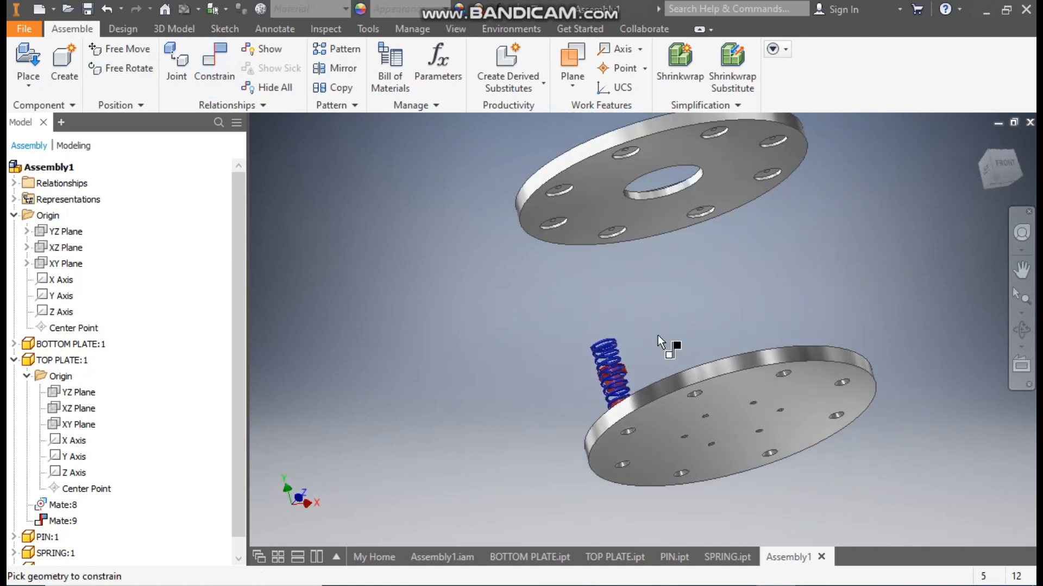
scroll(584, 201, up, 5)
scroll(582, 191, up, 3)
click(595, 160)
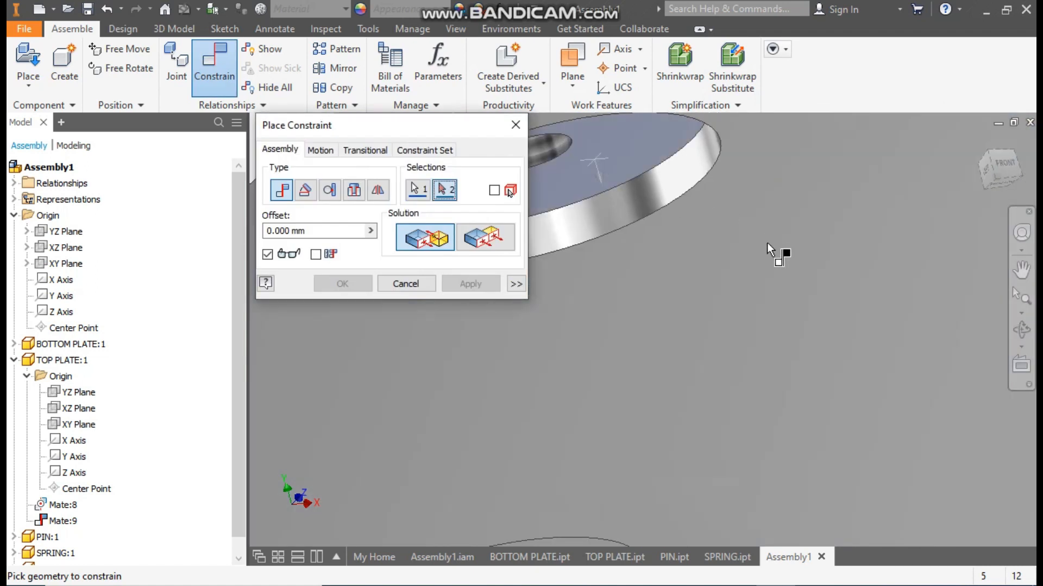
scroll(767, 243, down, 5)
middle_drag(597, 276, 527, 208)
shift+middle_drag(687, 292, 731, 325)
middle_drag(733, 387, 636, 323)
scroll(782, 404, down, 1)
shift+middle_drag(782, 404, 812, 415)
click(646, 358)
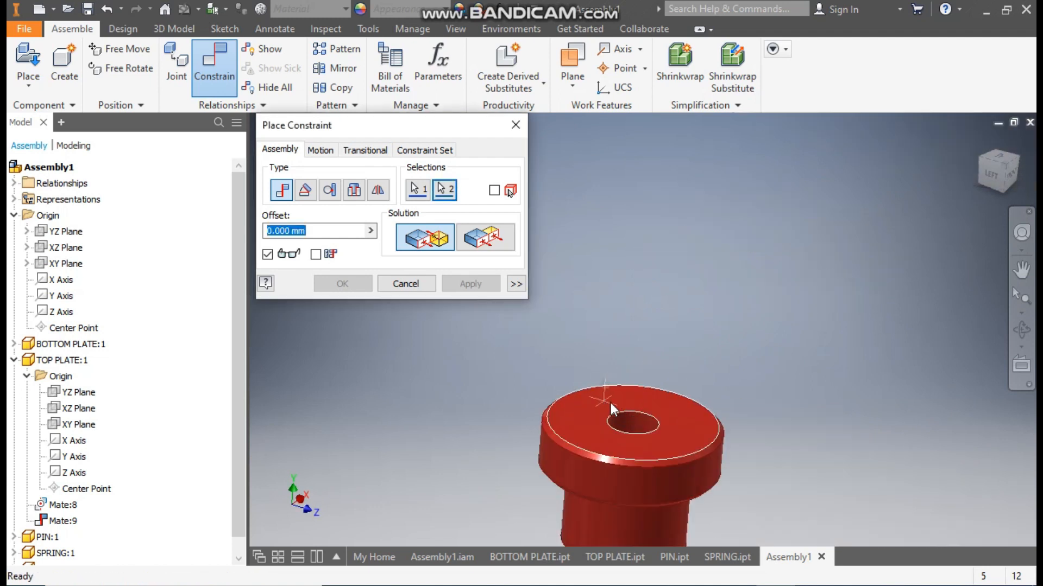
shift+middle_drag(793, 448, 800, 411)
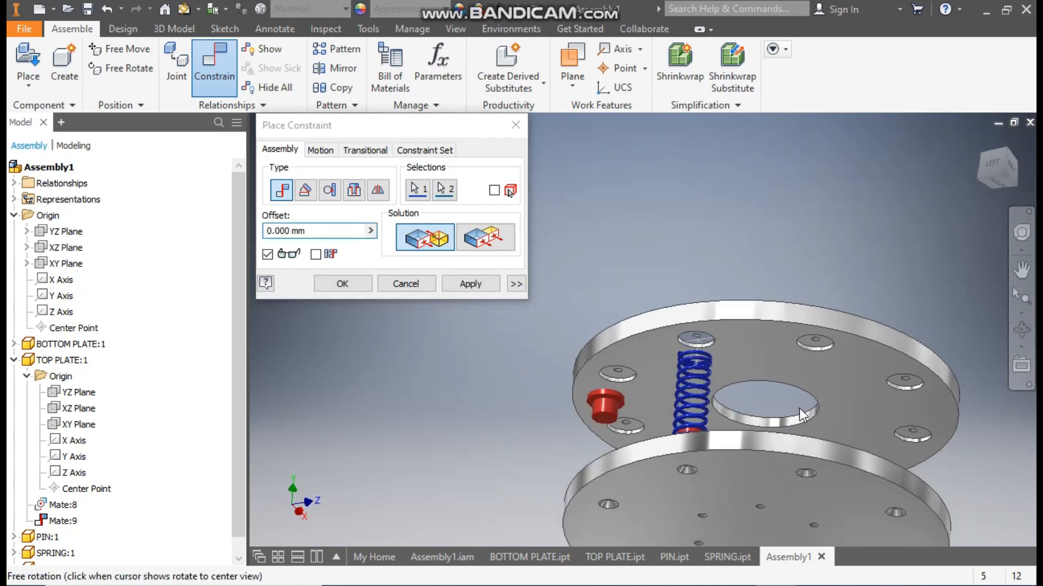
click(477, 283)
Mate the new pin's axis to the axis of the top plate recess above the spring, using the aligned solution and 0 mm offset.
scroll(640, 397, up, 5)
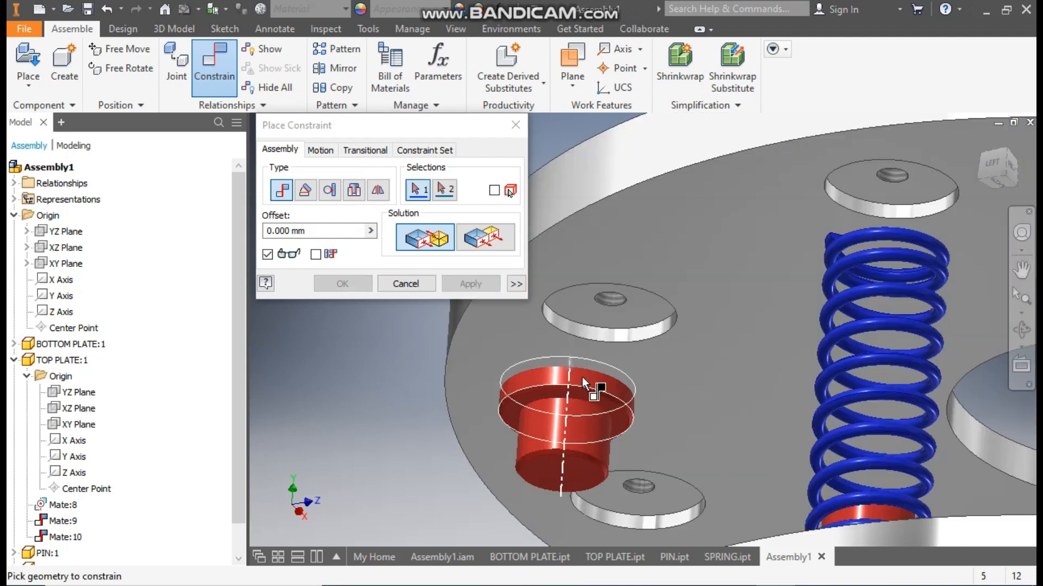
click(582, 377)
scroll(607, 384, down, 3)
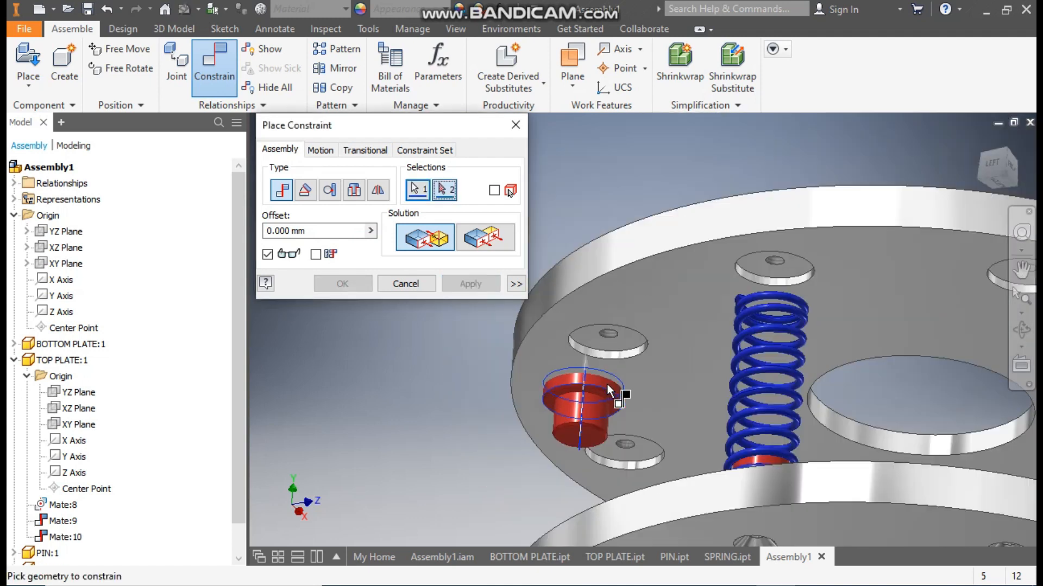
scroll(766, 293, up, 3)
click(764, 292)
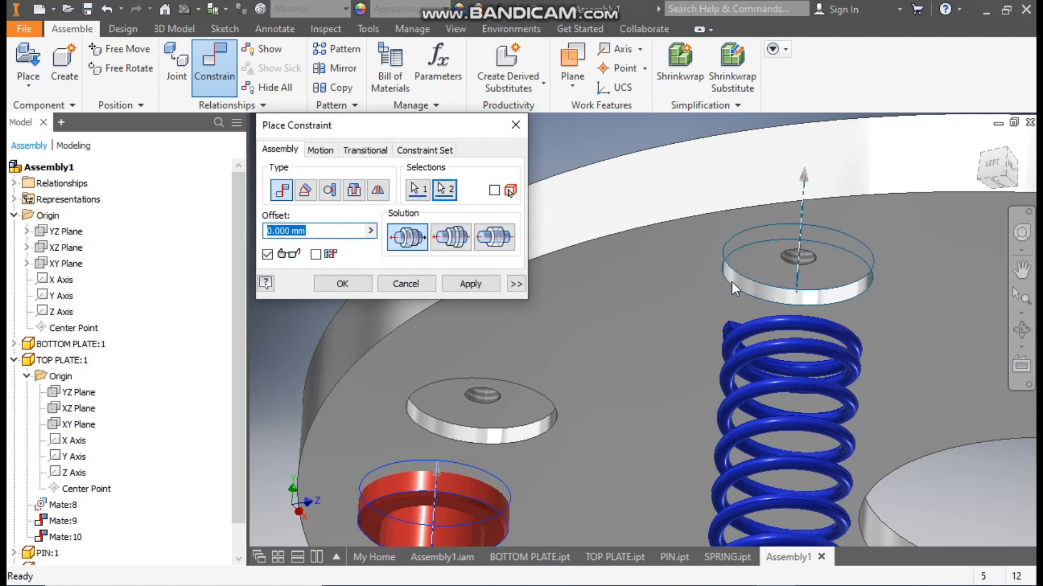
click(442, 235)
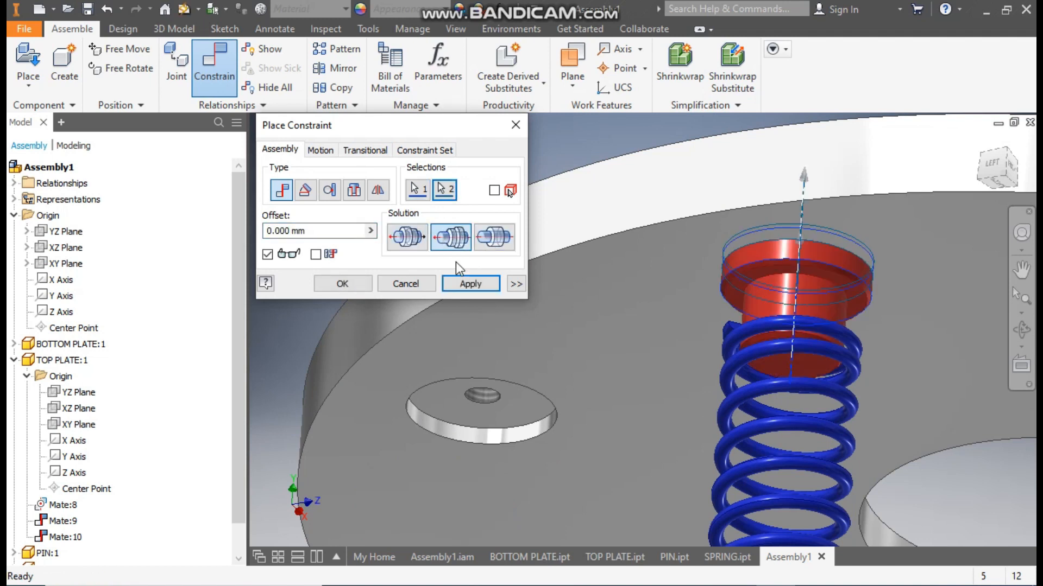
click(467, 284)
scroll(596, 291, down, 4)
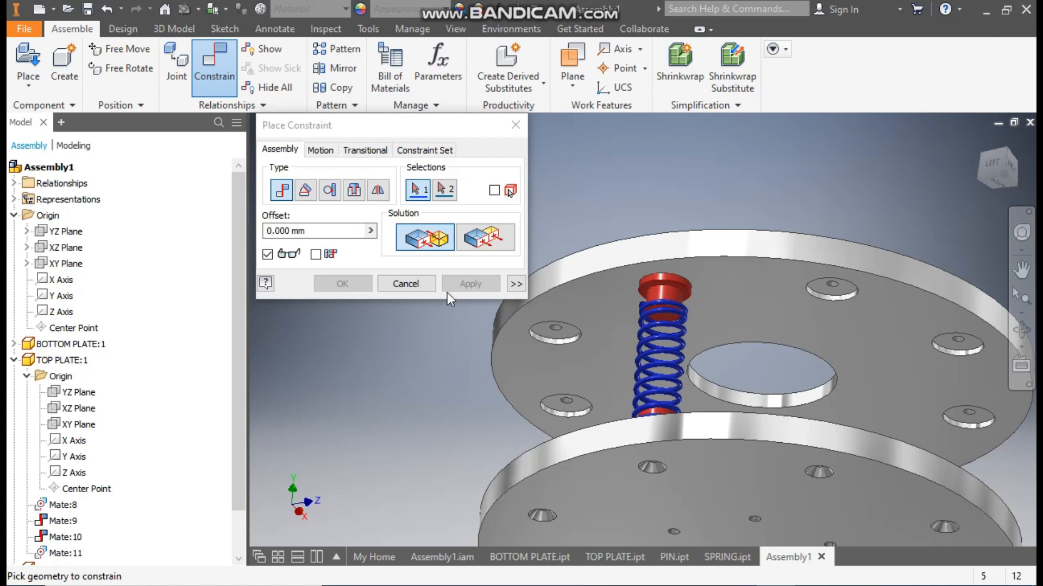
Move the top plate and its attached pin up along the shared axis until they clear the spring.
click(514, 126)
scroll(726, 199, down, 3)
drag(768, 255, 839, 164)
click(525, 233)
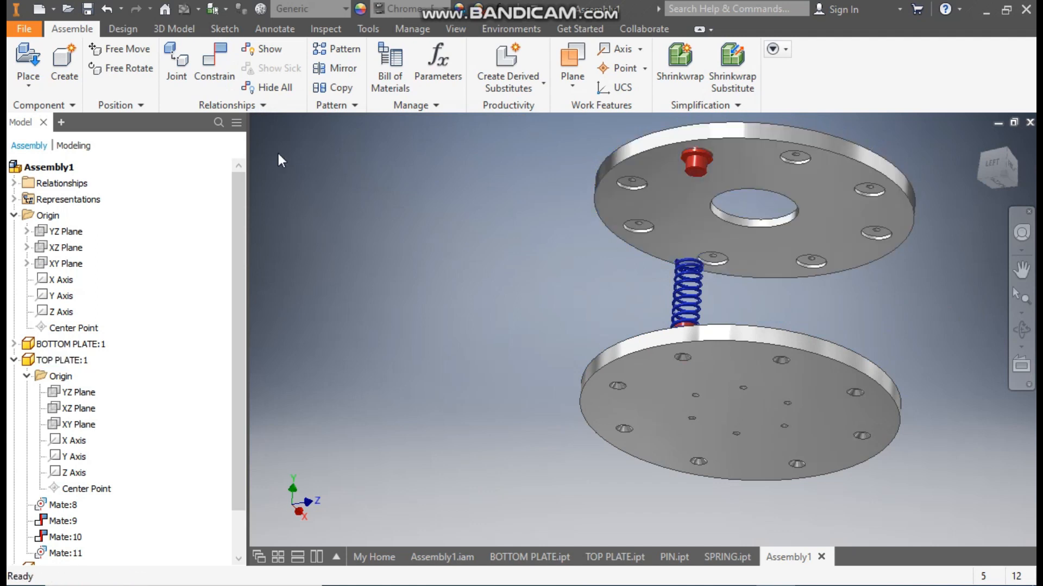
Mate the underside of the upper pin's flange to the spring's flat top end with 0 mm offset.
click(216, 71)
scroll(703, 154, up, 5)
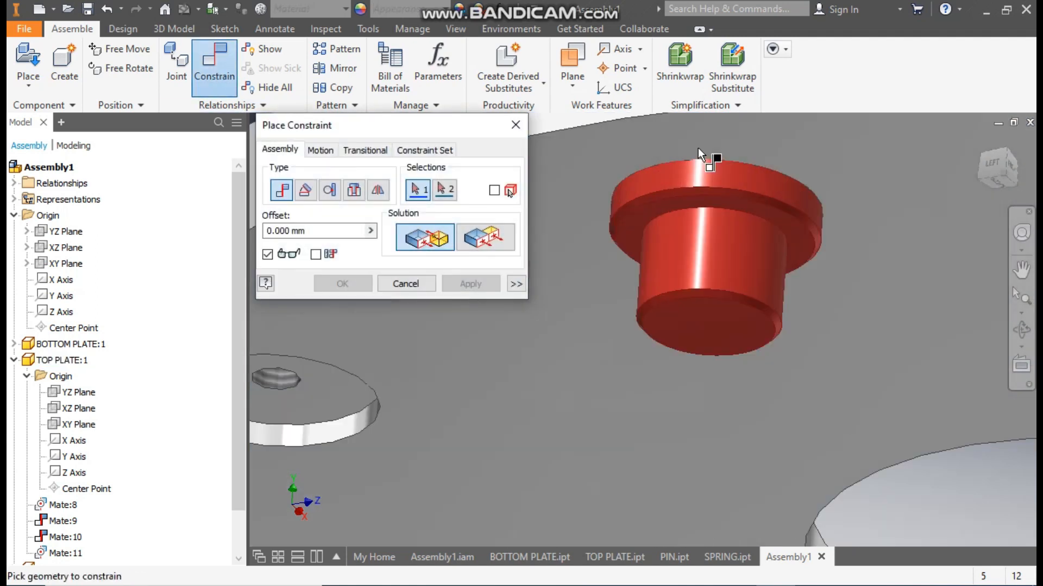
click(760, 207)
scroll(745, 197, down, 5)
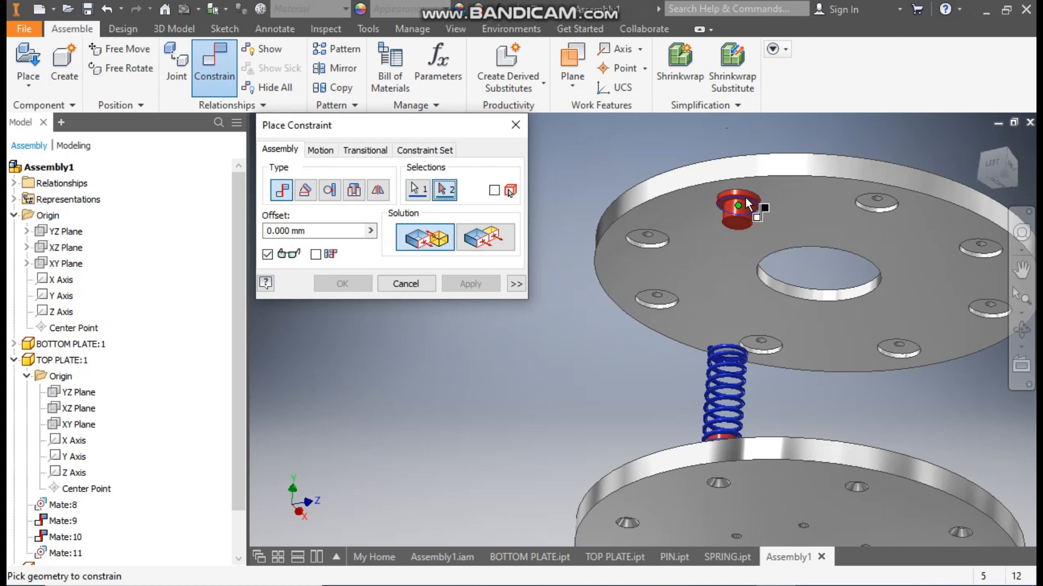
shift+middle_drag(804, 346, 777, 563)
middle_drag(749, 516, 711, 376)
scroll(688, 347, up, 5)
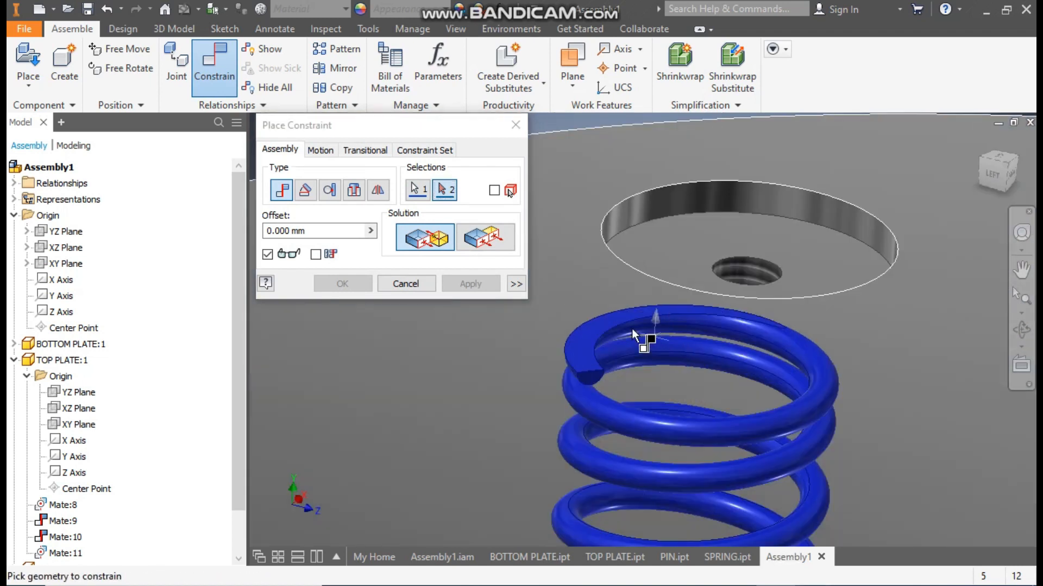
click(593, 331)
scroll(698, 336, down, 4)
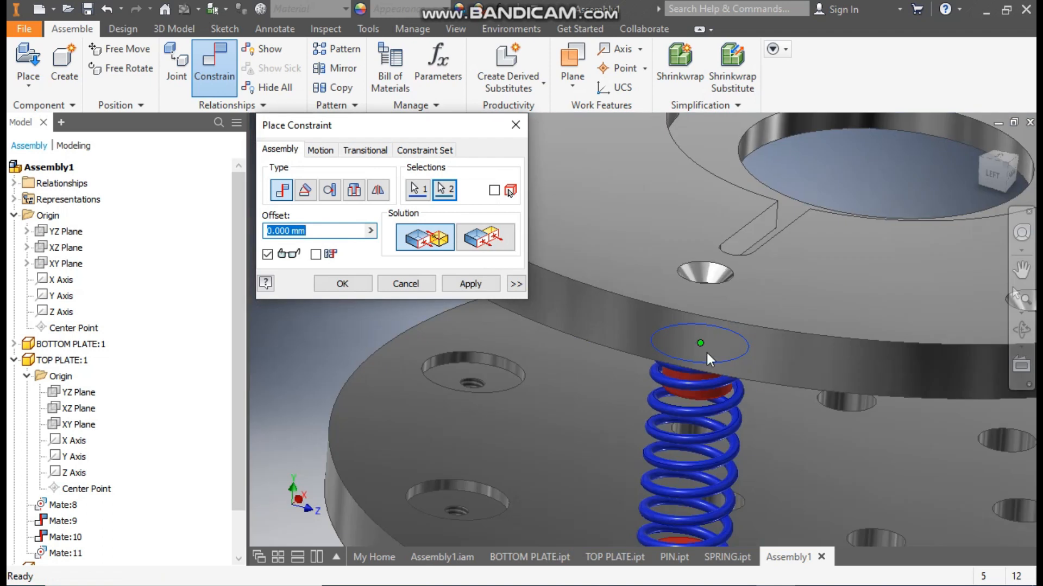
click(468, 285)
click(516, 125)
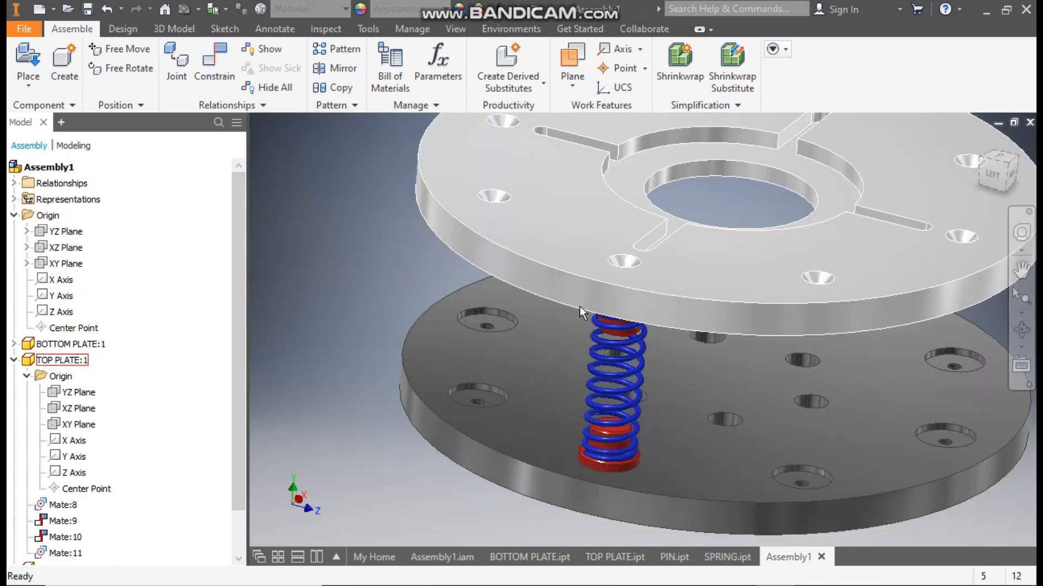
Try to move the top plate to check that it is held in place on the spring.
mouse_move(582, 306)
shift+middle_down()
mouse_move(590, 266)
mouse_move(561, 307)
mouse_move(577, 271)
mouse_move(569, 298)
shift+middle_up()
middle_drag(701, 338, 625, 371)
scroll(624, 370, up, 3)
mouse_move(725, 259)
mouse_down()
mouse_move(721, 247)
mouse_move(733, 244)
mouse_up()
click(875, 214)
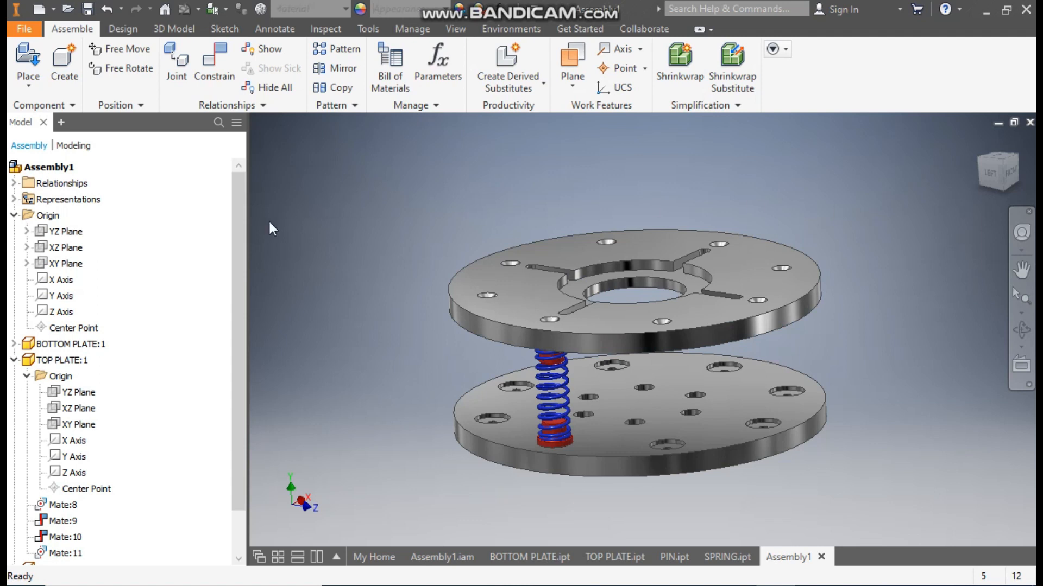
Pattern the spring and its two pins circularly around the plates' central axis with 8 occurrences at 45 degrees.
click(336, 51)
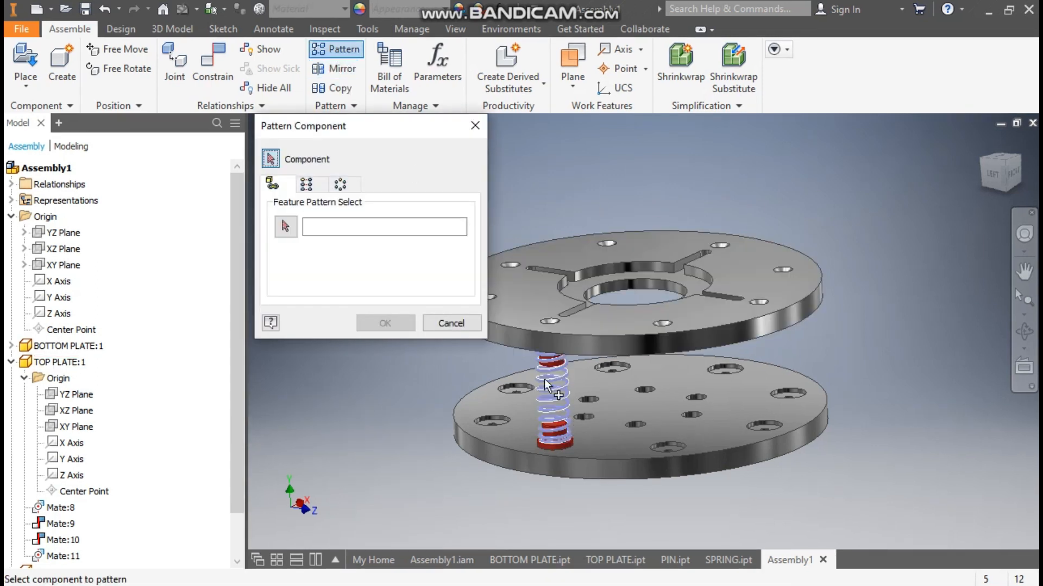
scroll(543, 380, up, 3)
click(565, 346)
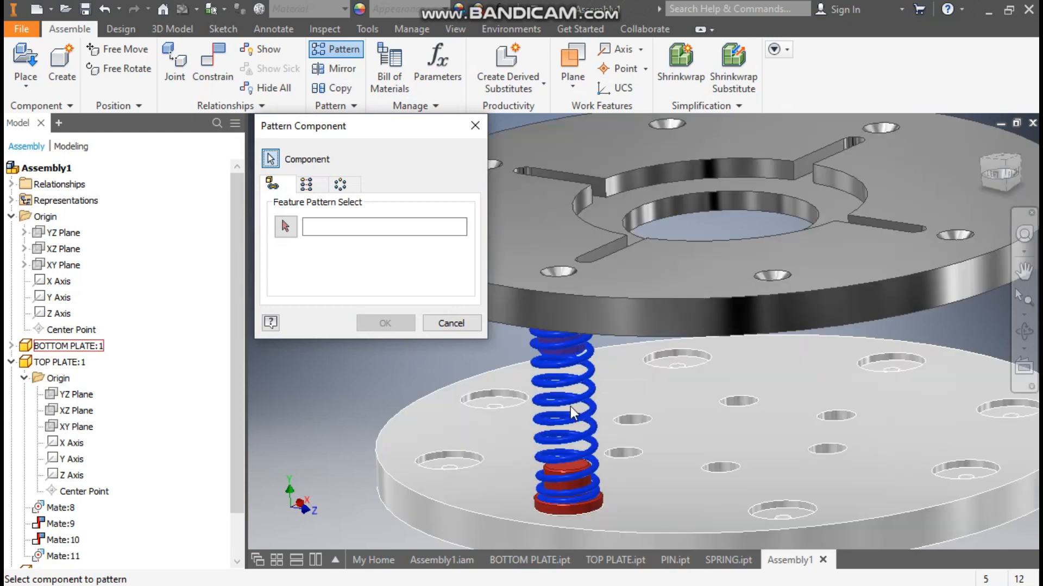
click(577, 477)
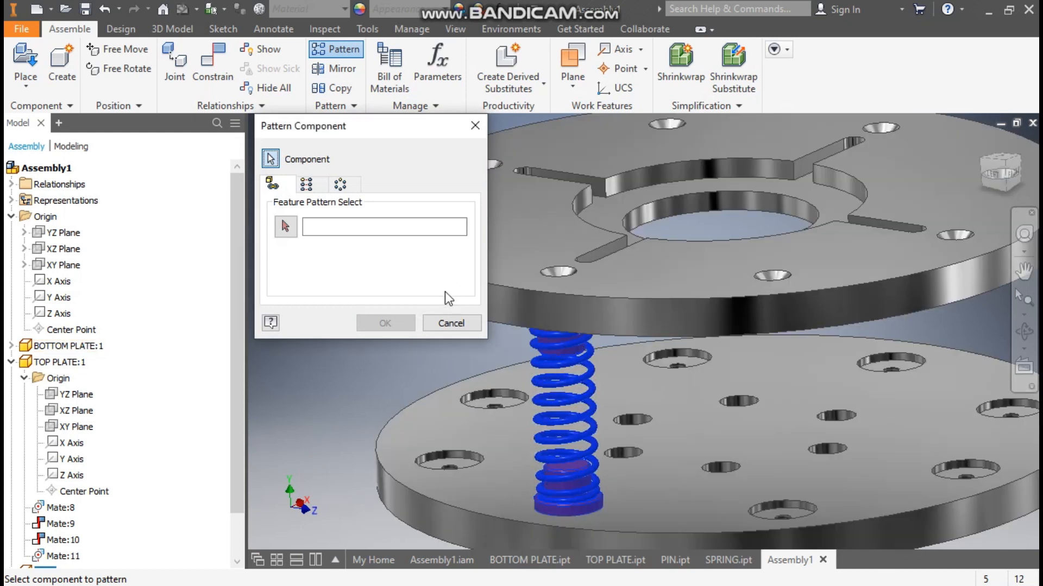
click(339, 185)
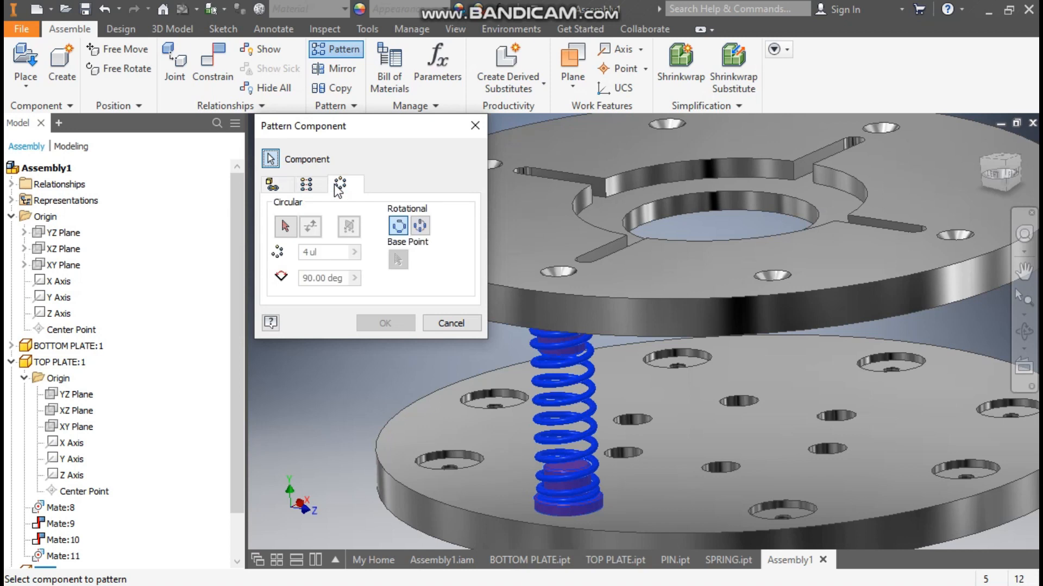
scroll(673, 267, down, 3)
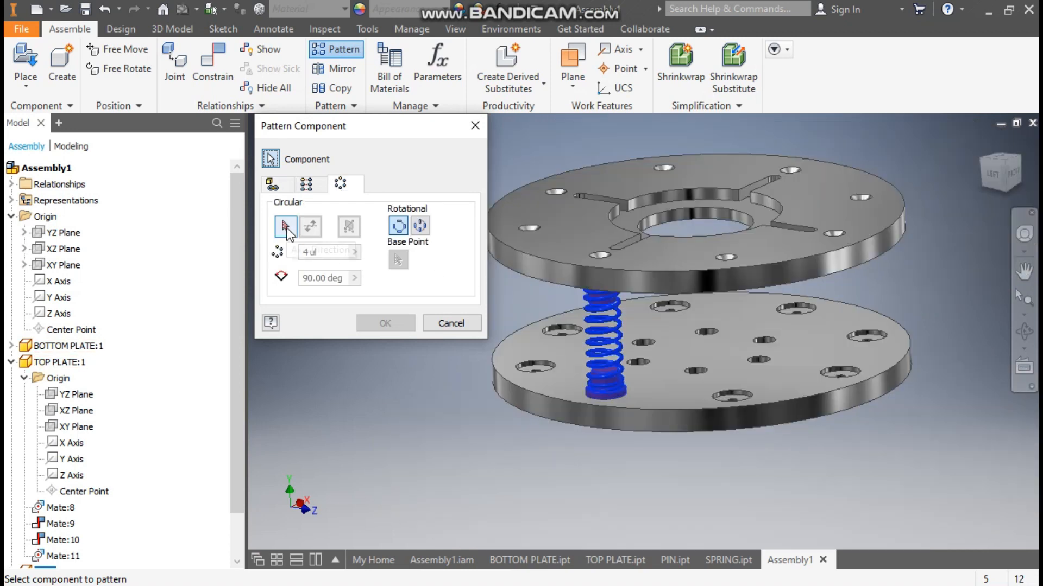
click(286, 227)
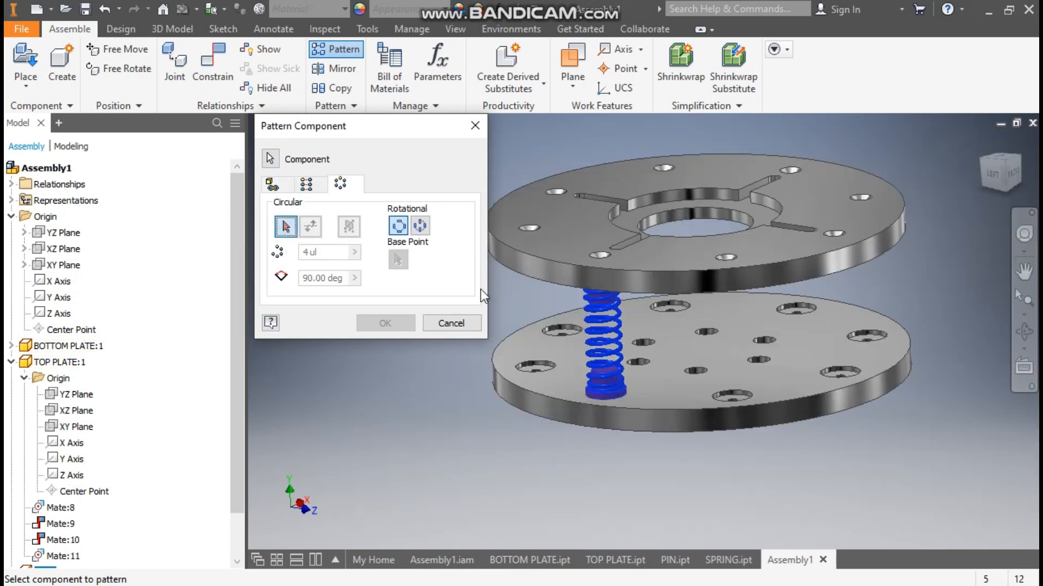
click(588, 273)
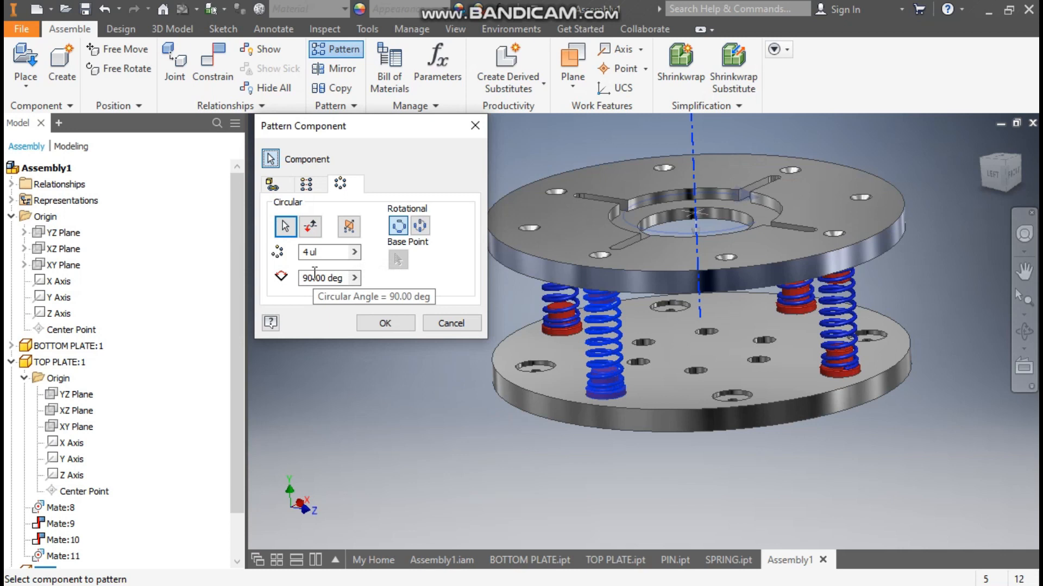
click(302, 253)
text(8)
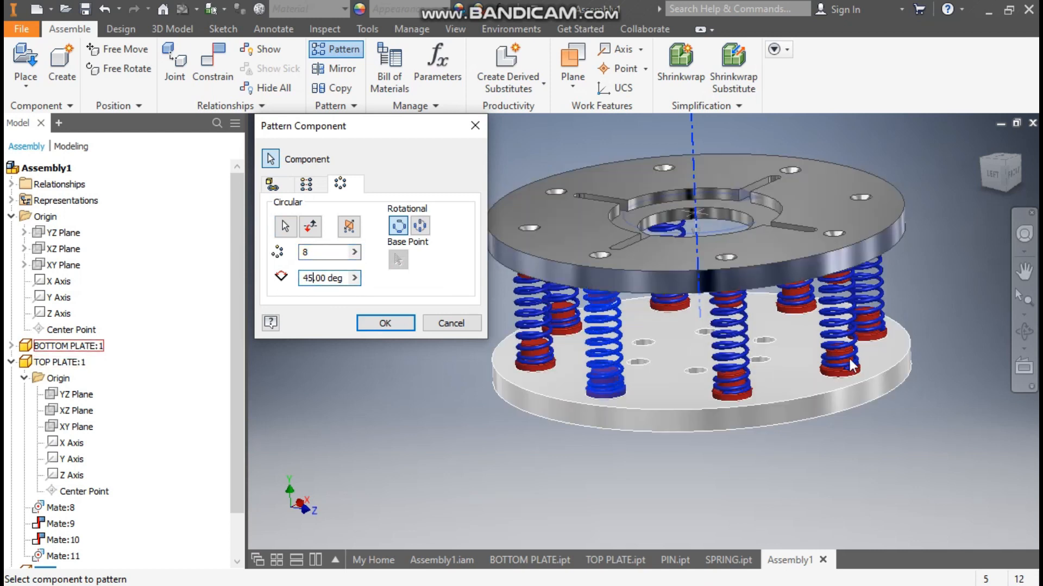
click(380, 324)
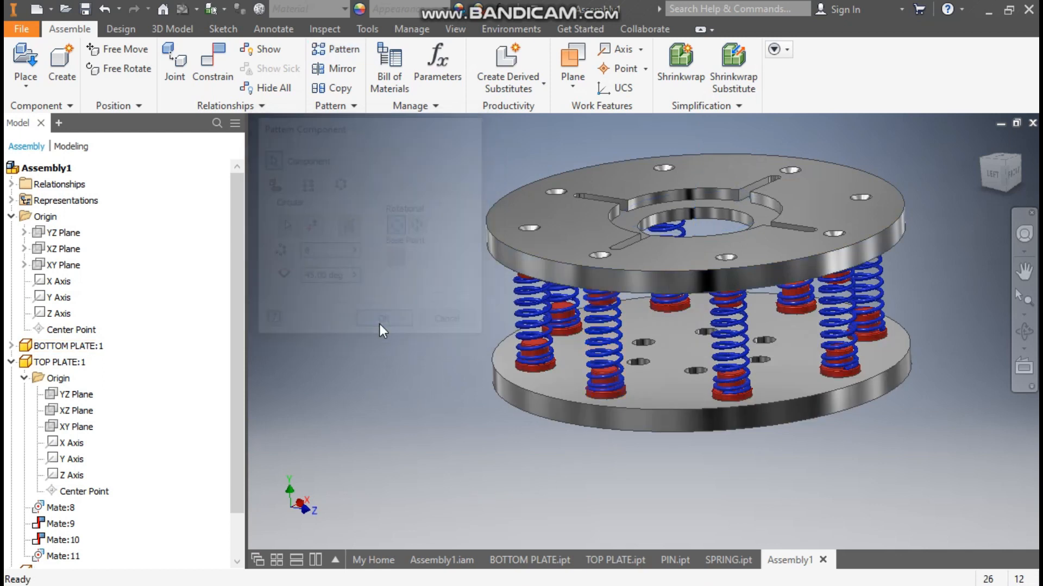
Check that the patterned springs stay in place and examine the complete assembly from the home view.
click(751, 327)
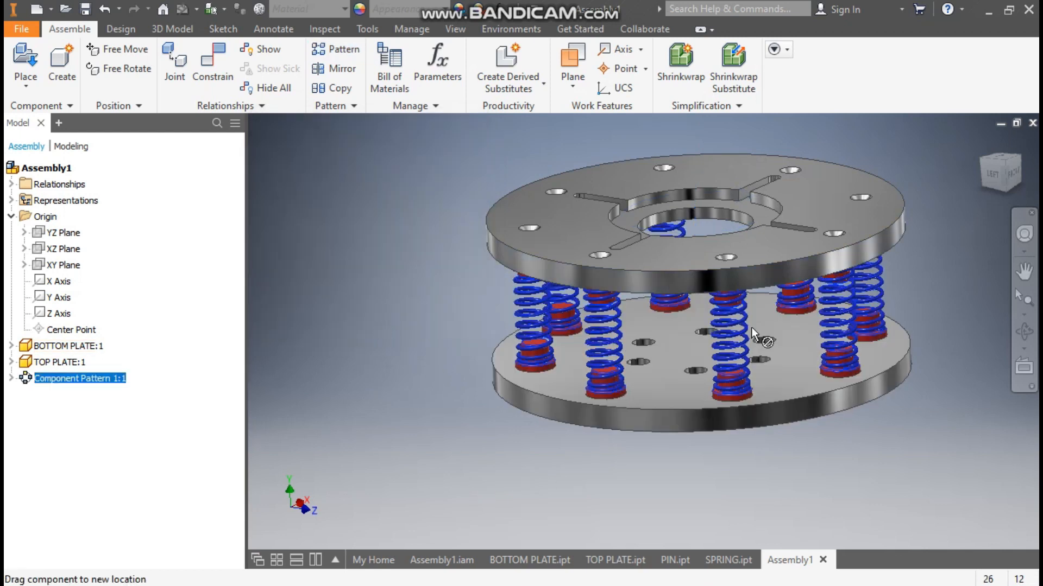
click(742, 467)
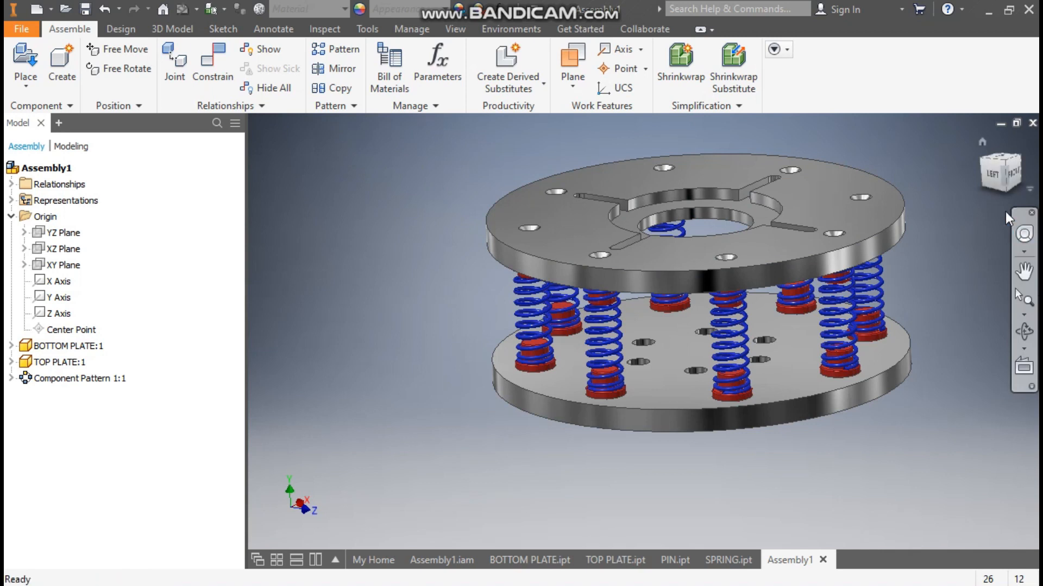
click(981, 159)
scroll(650, 429, down, 4)
middle_drag(650, 428, 662, 503)
scroll(715, 481, up, 2)
scroll(673, 514, down, 1)
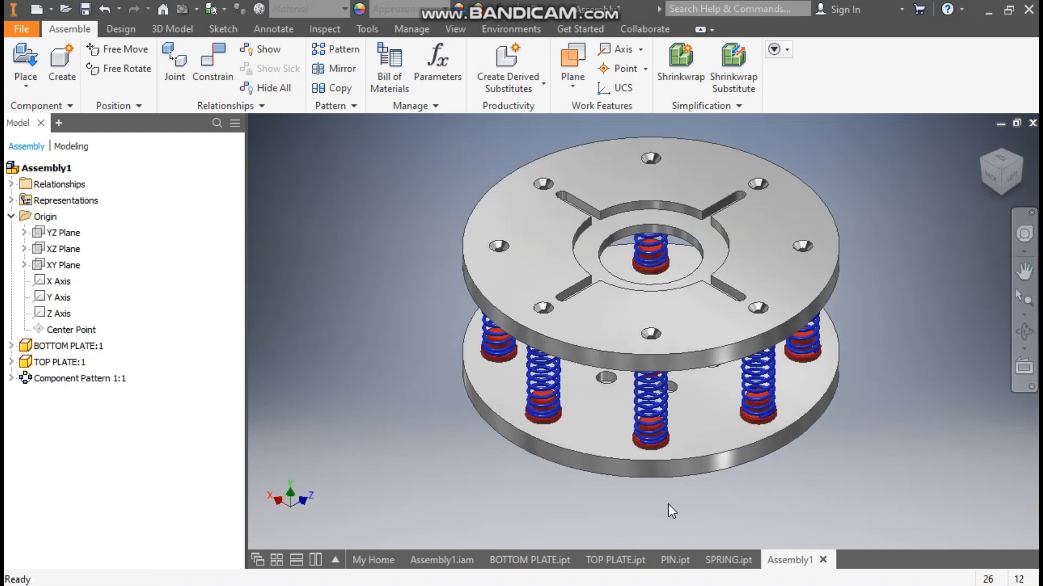
mouse_move(814, 525)
shift+middle_down()
mouse_move(807, 498)
mouse_move(829, 488)
mouse_move(806, 498)
mouse_move(817, 514)
mouse_move(807, 526)
mouse_move(826, 523)
shift+middle_up()
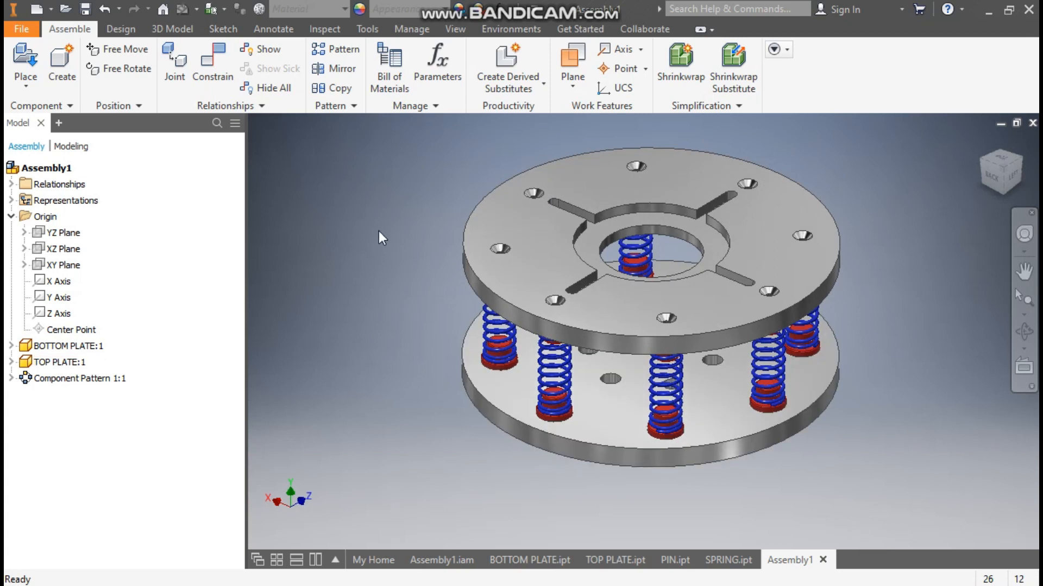
Choose the AS 1427 Z - Metric countersunk bolt from the Content Center for placement in the assembly.
scroll(517, 226, up, 5)
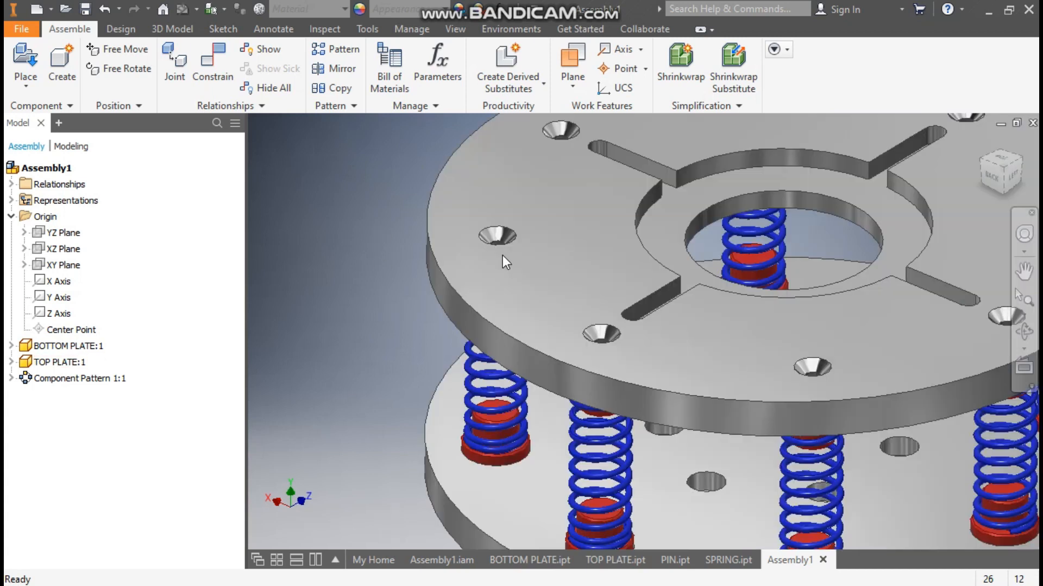
scroll(432, 227, down, 5)
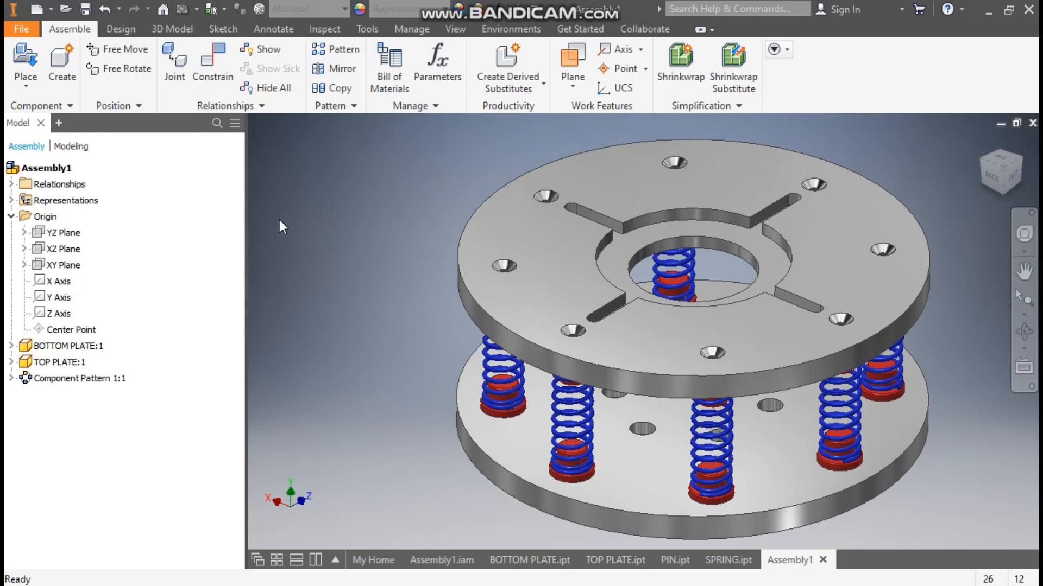
click(28, 79)
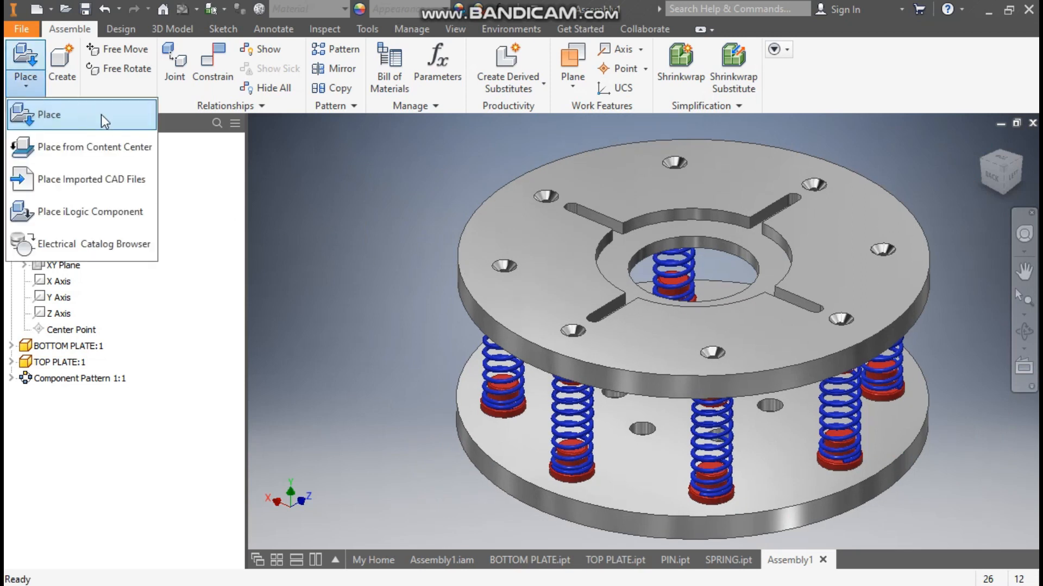
click(101, 146)
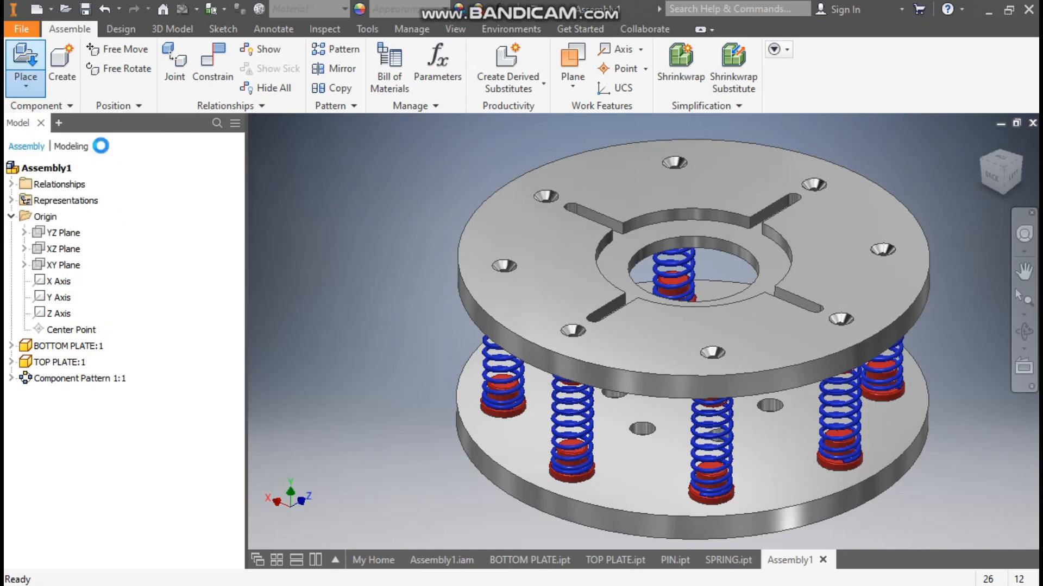
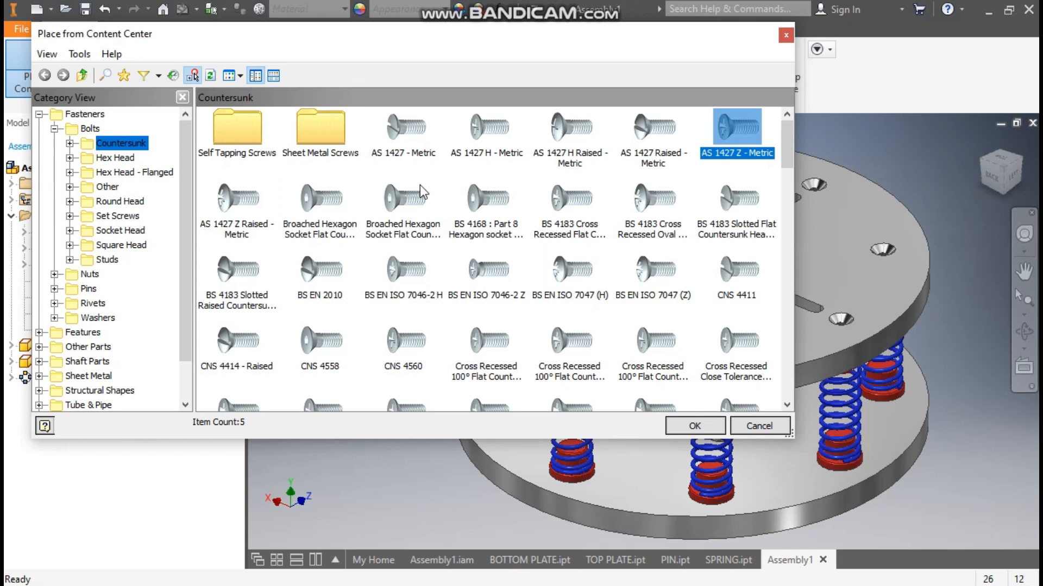
double_click(745, 133)
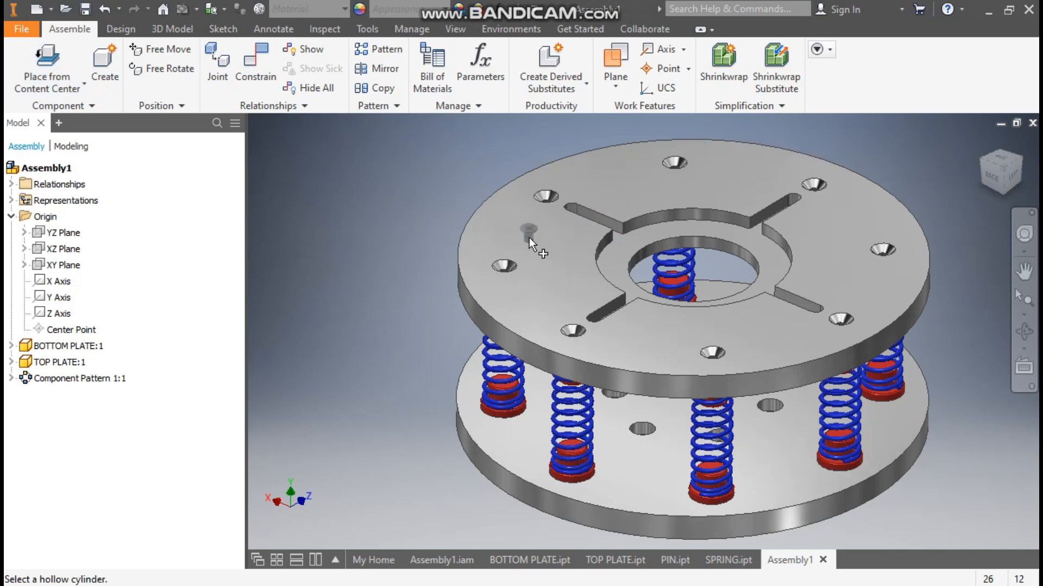
Place the bolt as M4 x 6 in one countersunk hole of the top plate and in all matching holes at once.
scroll(548, 187, down, 4)
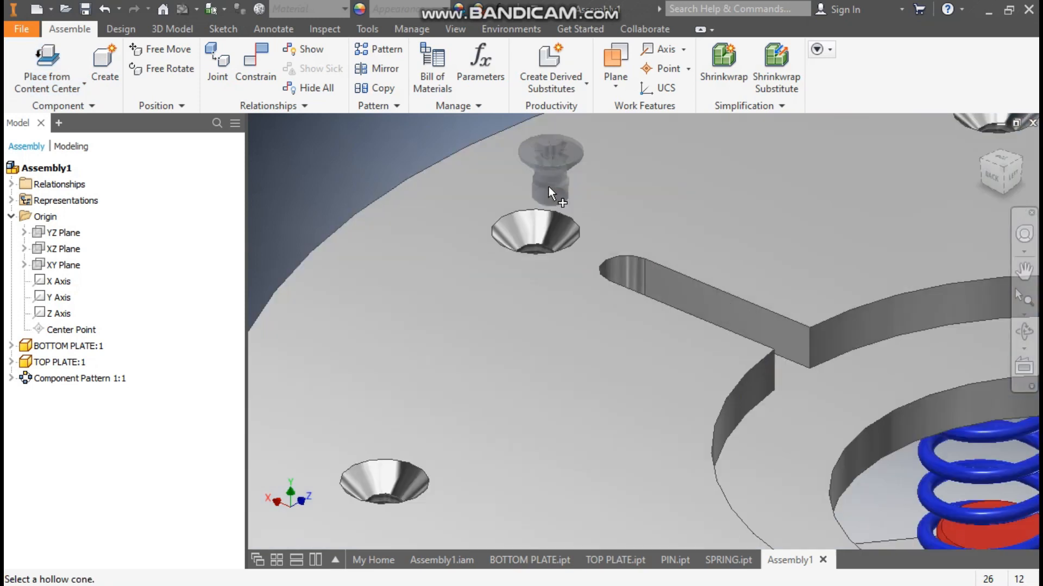
click(532, 251)
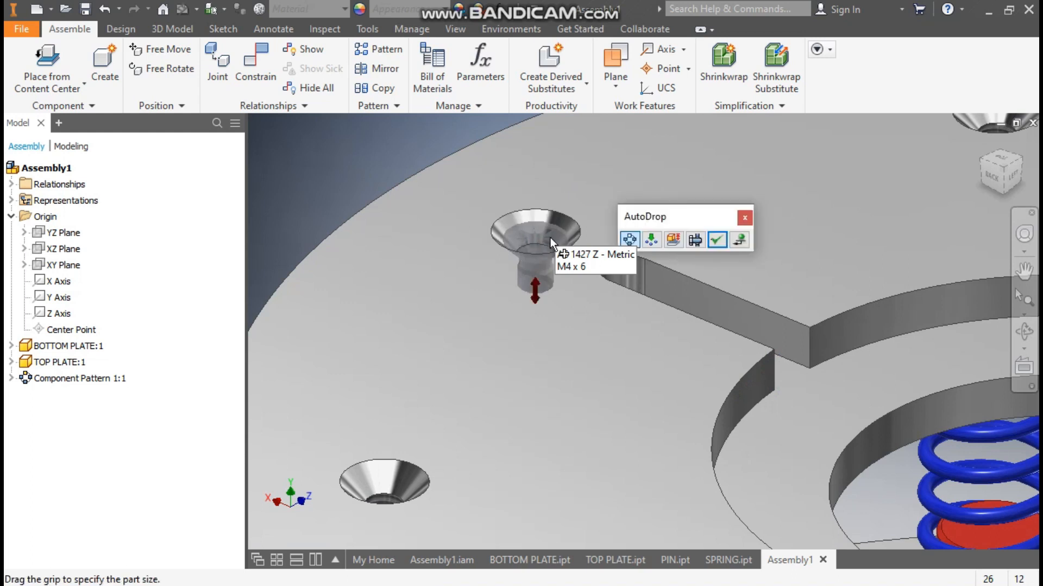
click(657, 243)
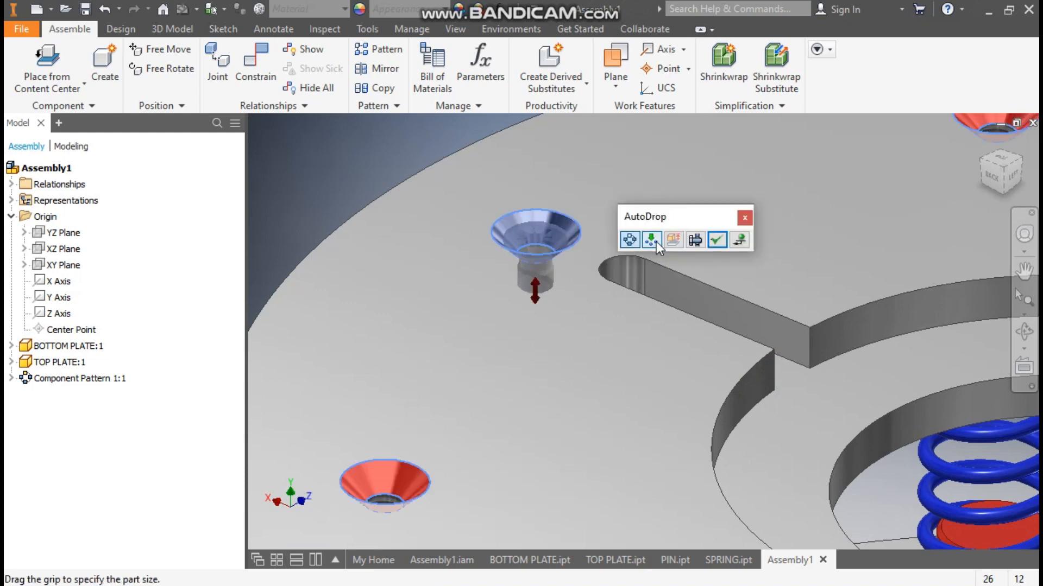
scroll(464, 236, up, 5)
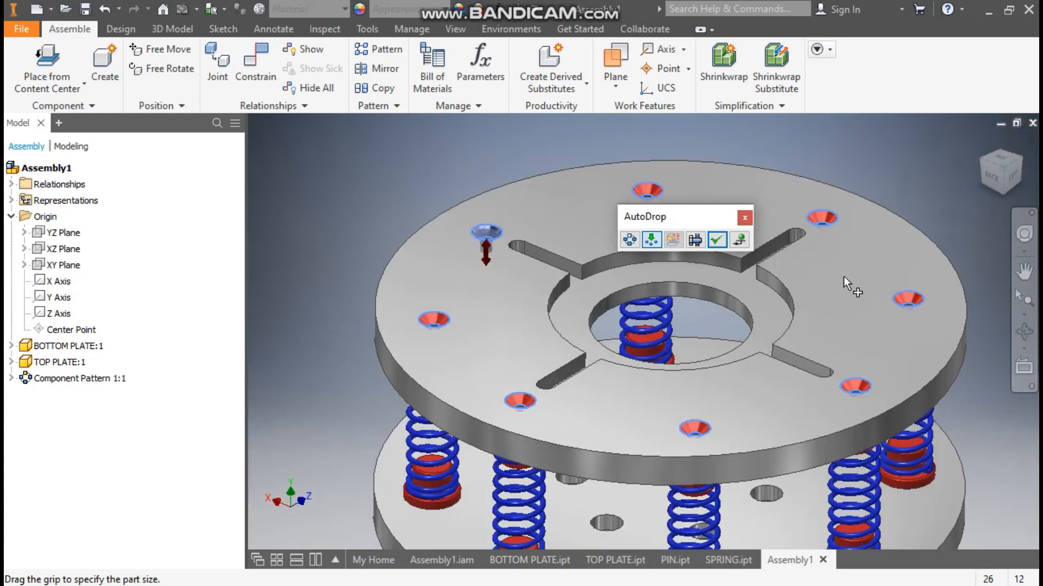
click(718, 240)
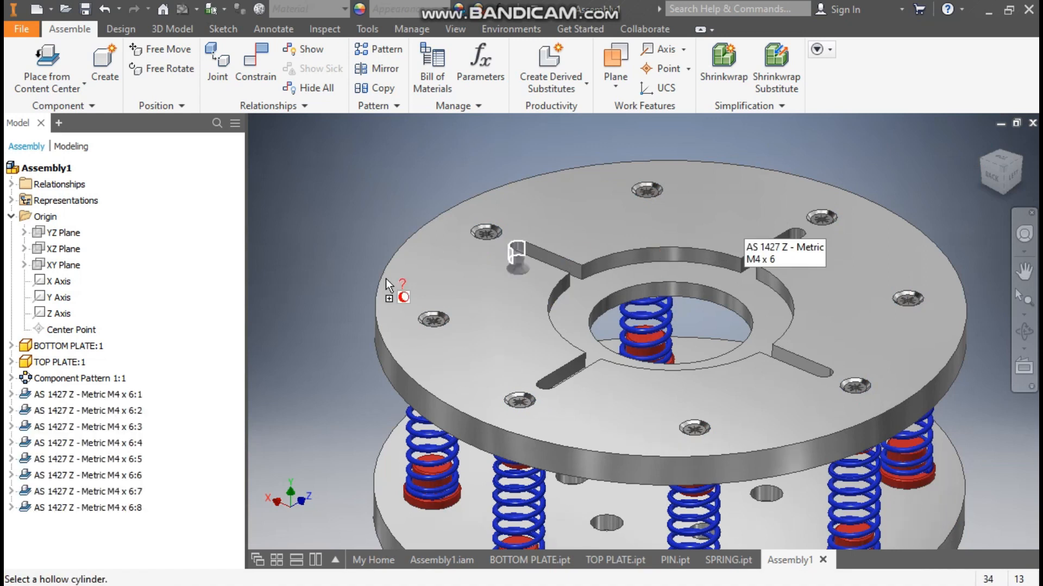
key(Escape)
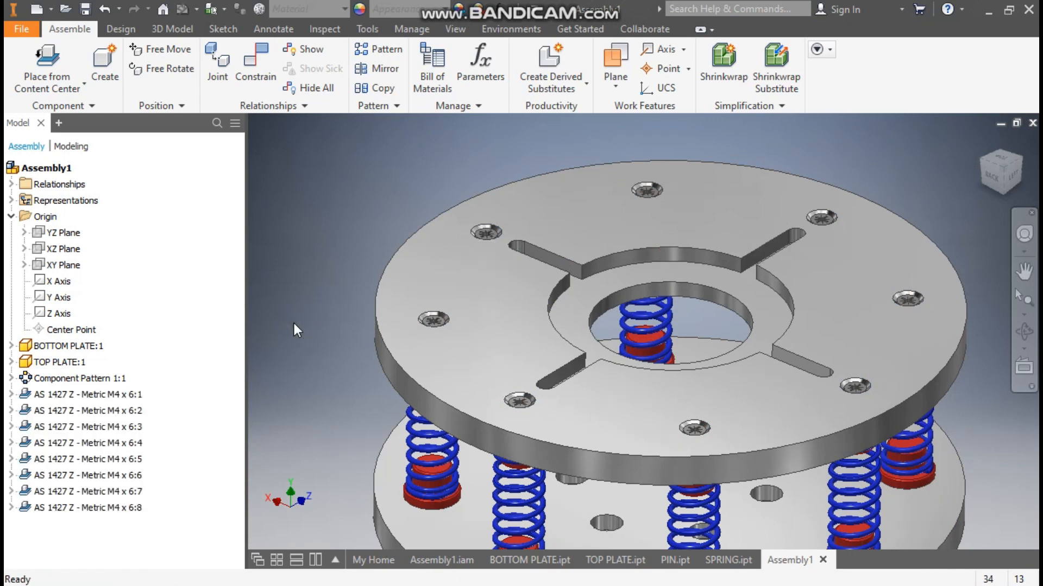
Cut the assembly with a half section view on the YZ plane to expose the bolts inside the plate.
scroll(489, 232, up, 6)
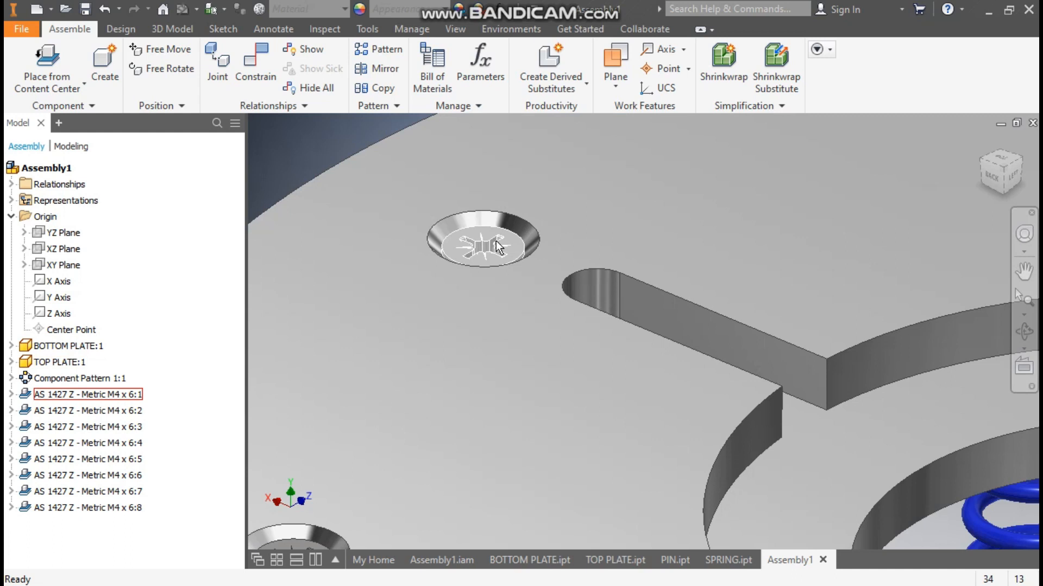
click(522, 266)
scroll(497, 217, up, 4)
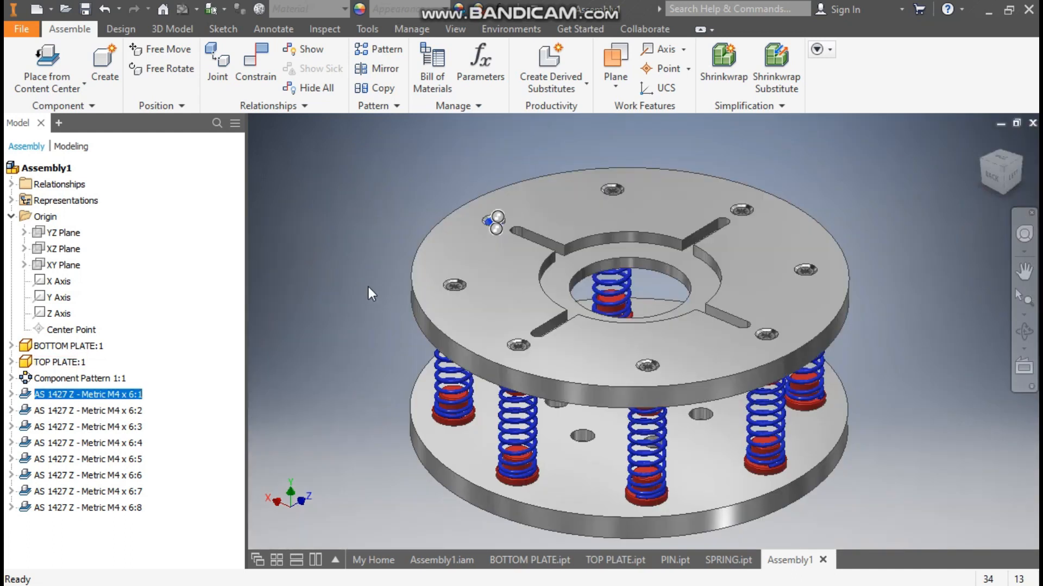
click(363, 293)
click(448, 29)
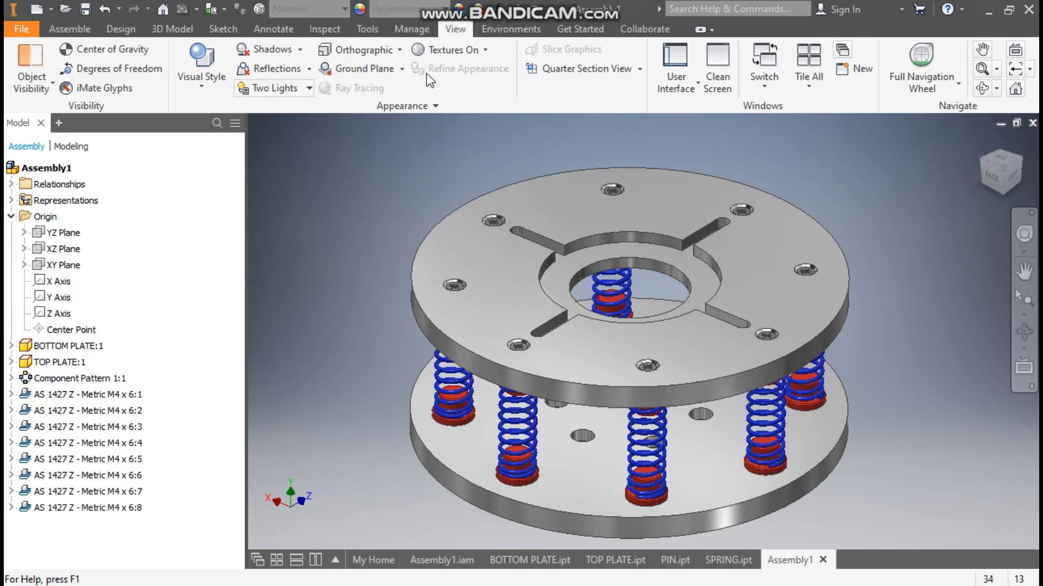
click(640, 69)
click(617, 132)
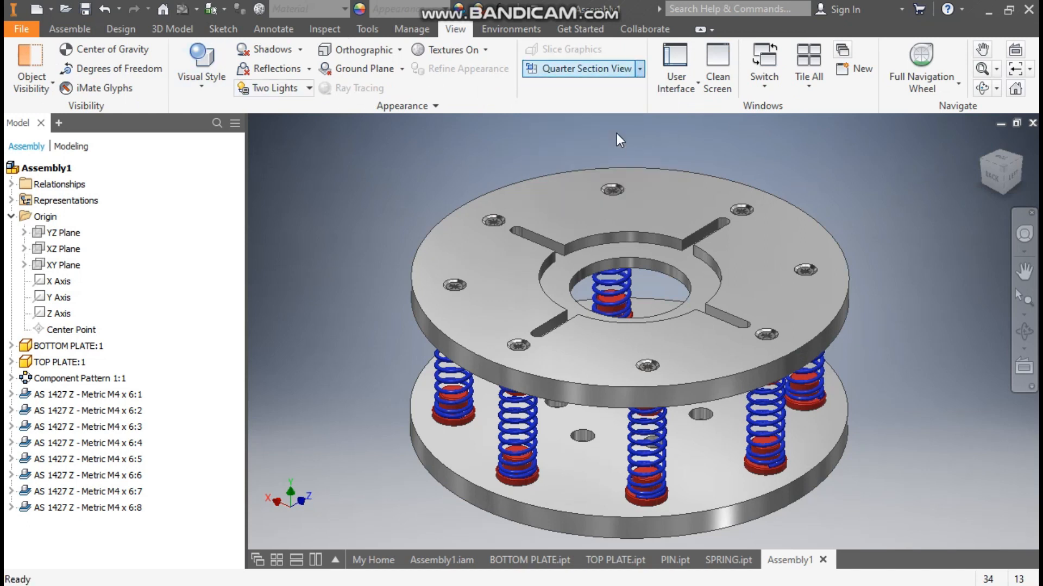
click(66, 236)
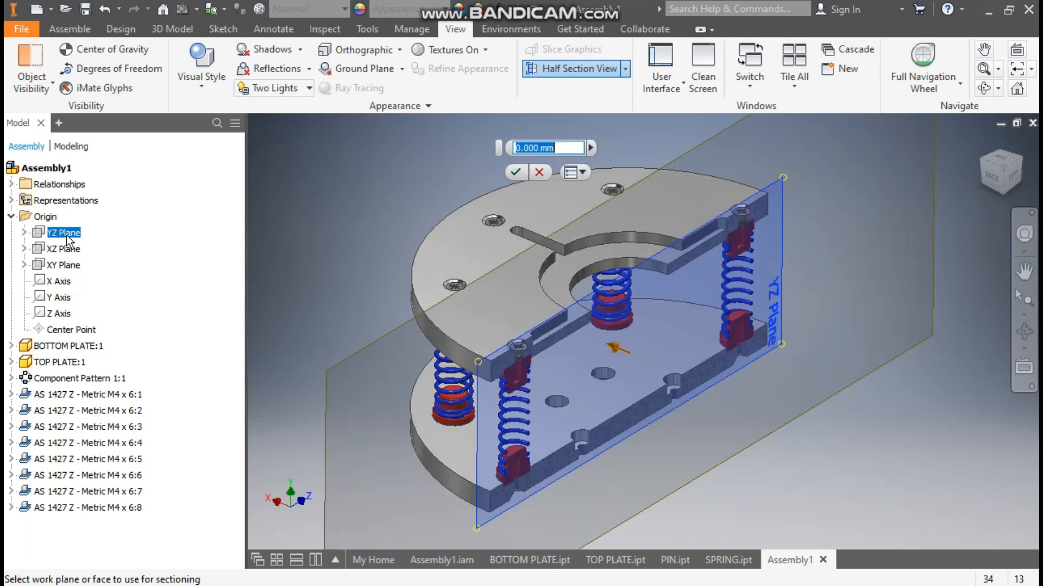
click(510, 172)
Change the size of all the AS 1427 Z bolts to M5 with 16 mm nominal length, replacing every instance.
shift+middle_drag(890, 367, 713, 365)
scroll(478, 282, down, 5)
middle_drag(292, 284, 629, 201)
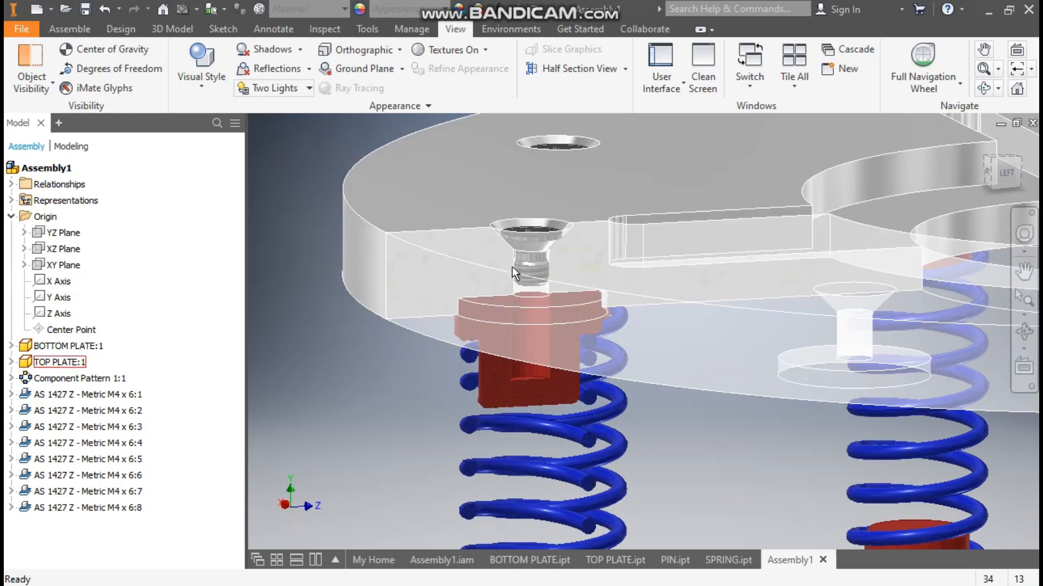
click(538, 265)
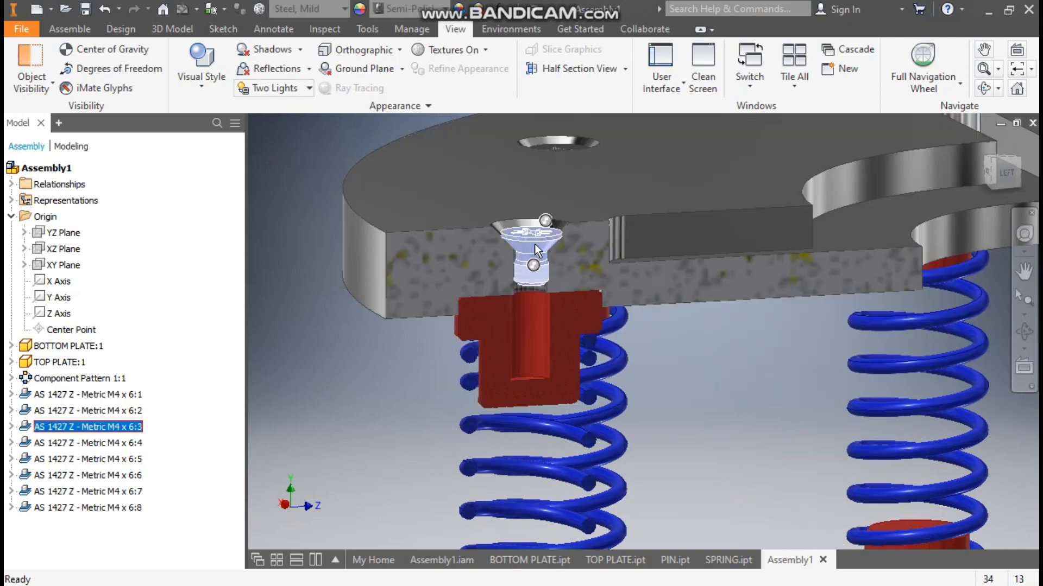
right_click(534, 243)
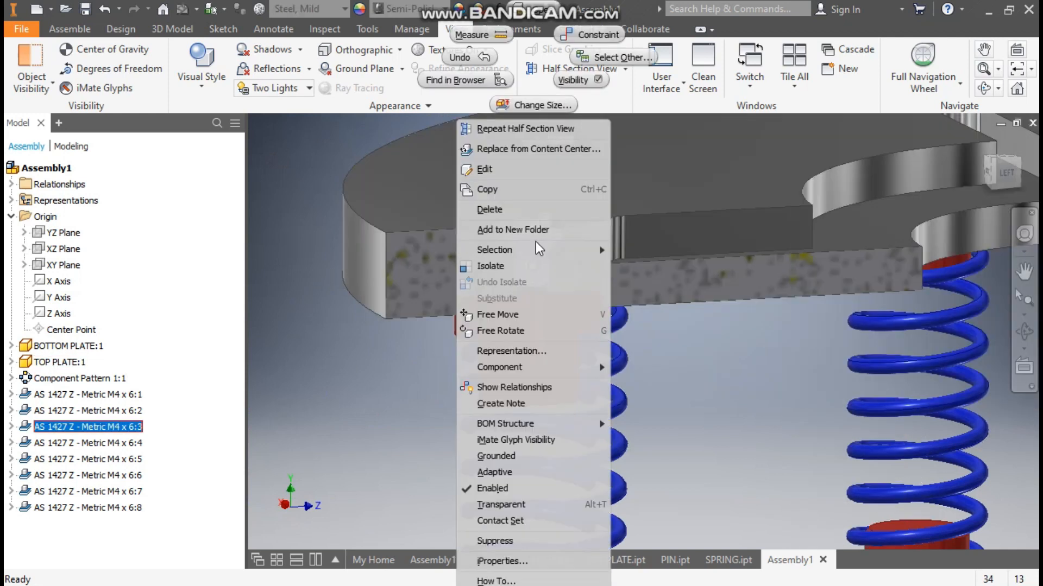
click(541, 105)
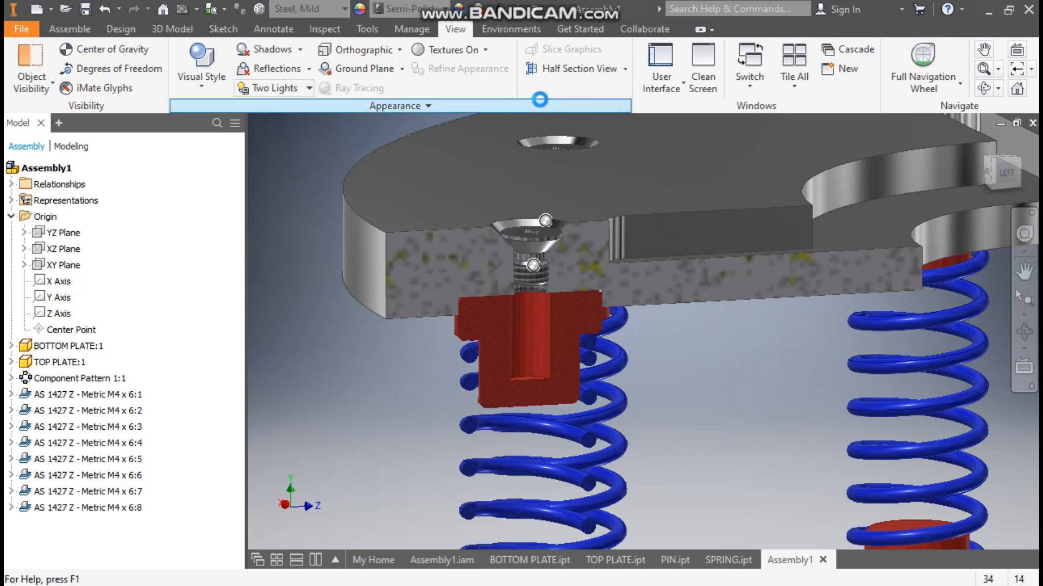
click(504, 247)
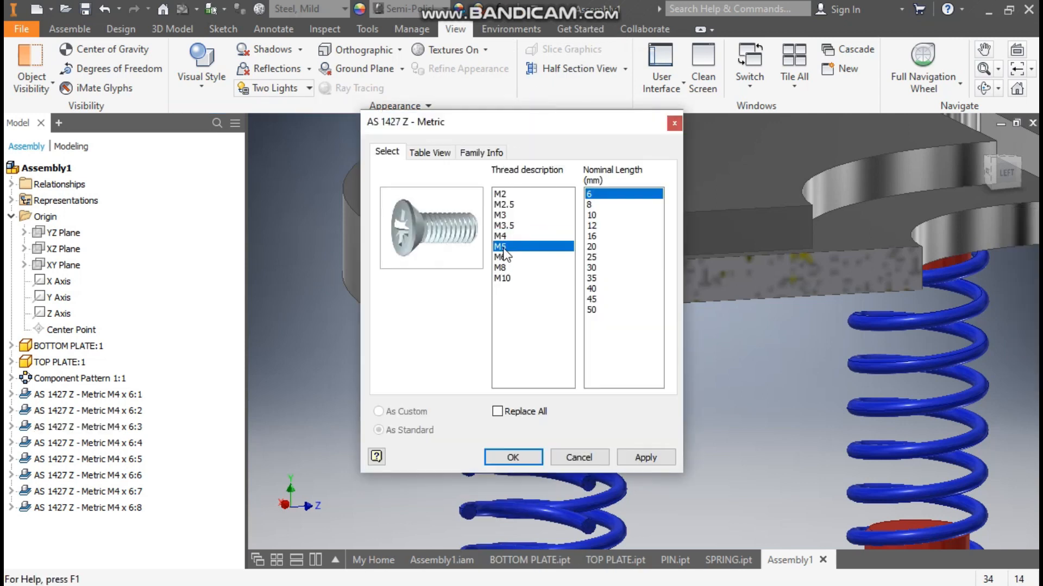
click(604, 237)
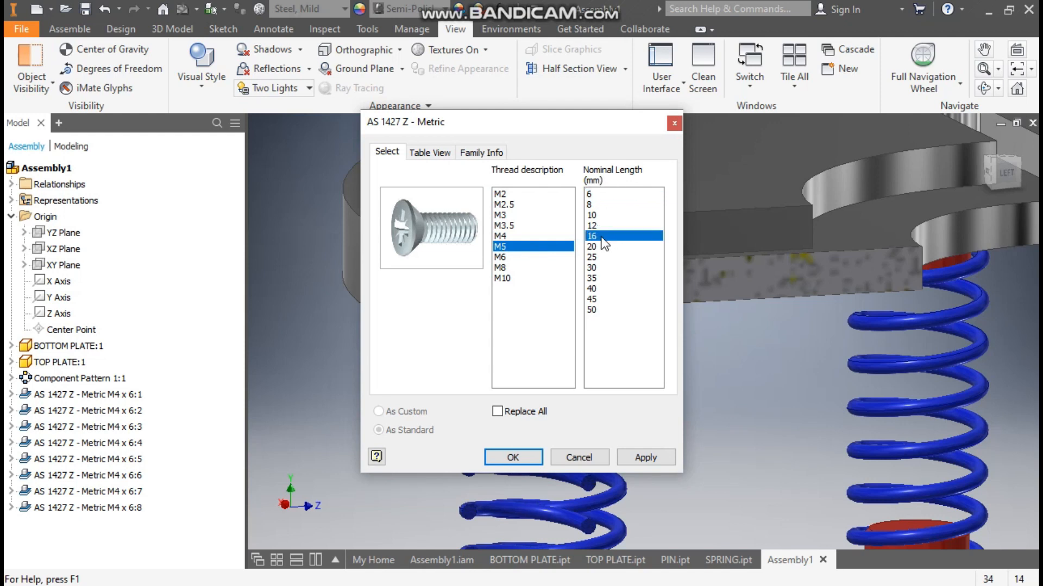
click(498, 412)
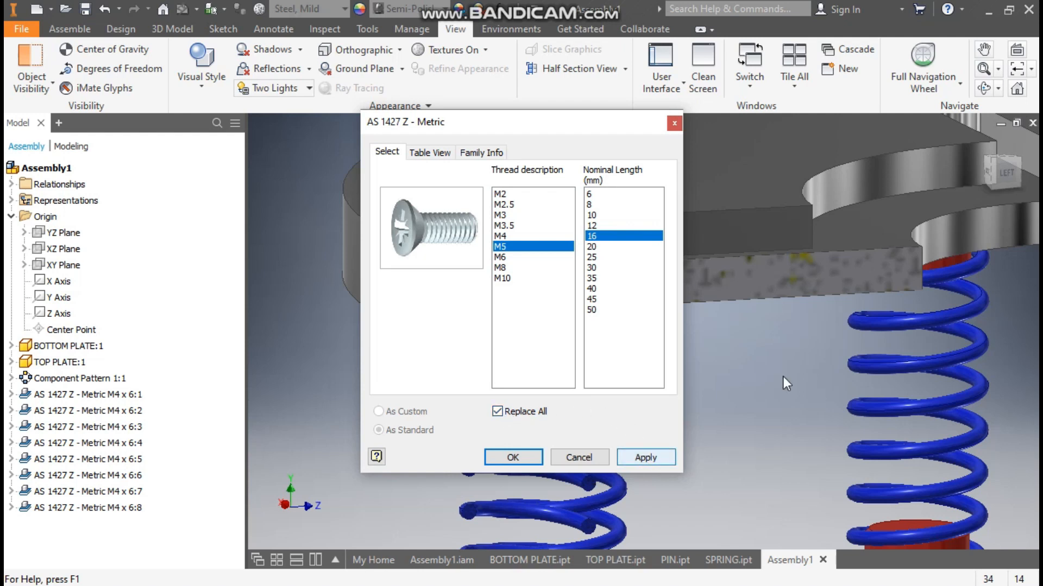
drag(548, 125, 259, 112)
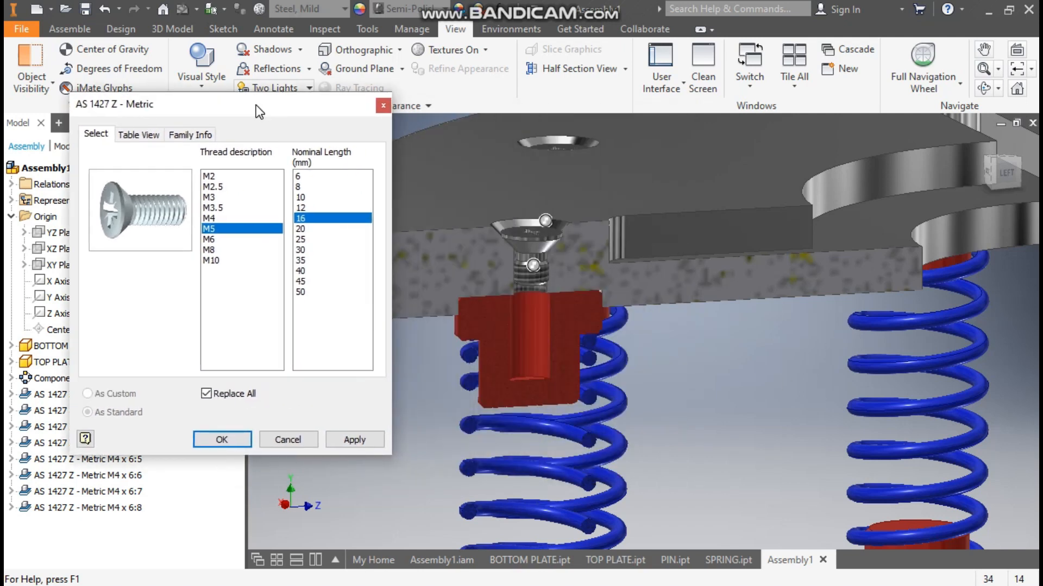
click(358, 439)
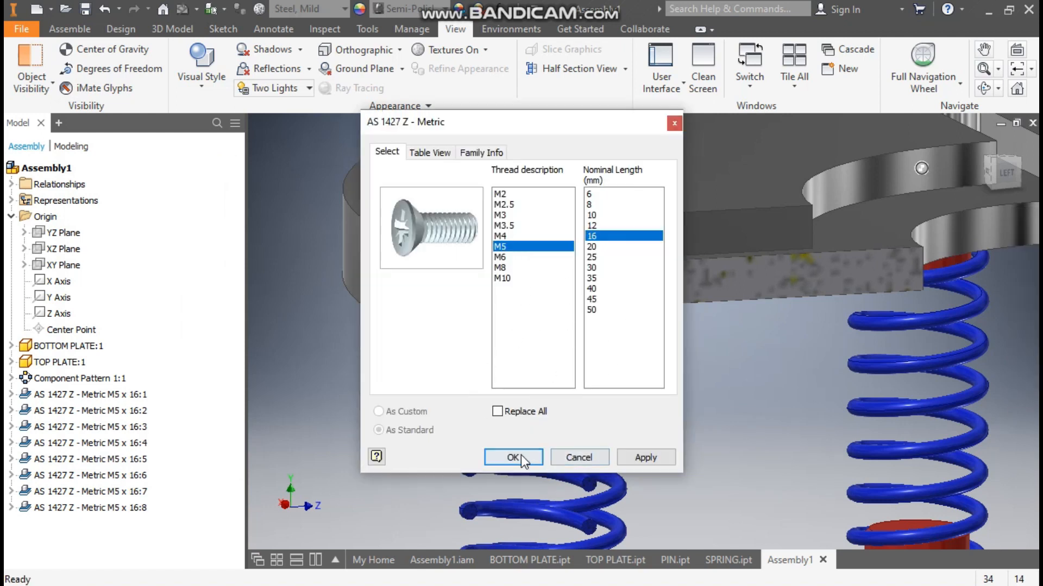
click(674, 123)
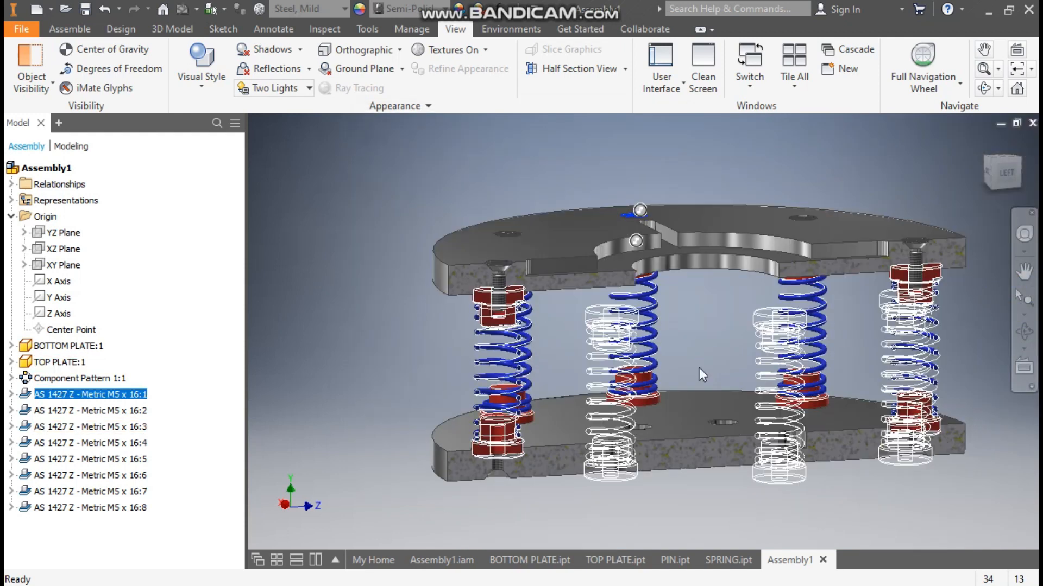
Examine in the section how the resized bolts fit through the top plate into the upper pins.
scroll(500, 285, down, 5)
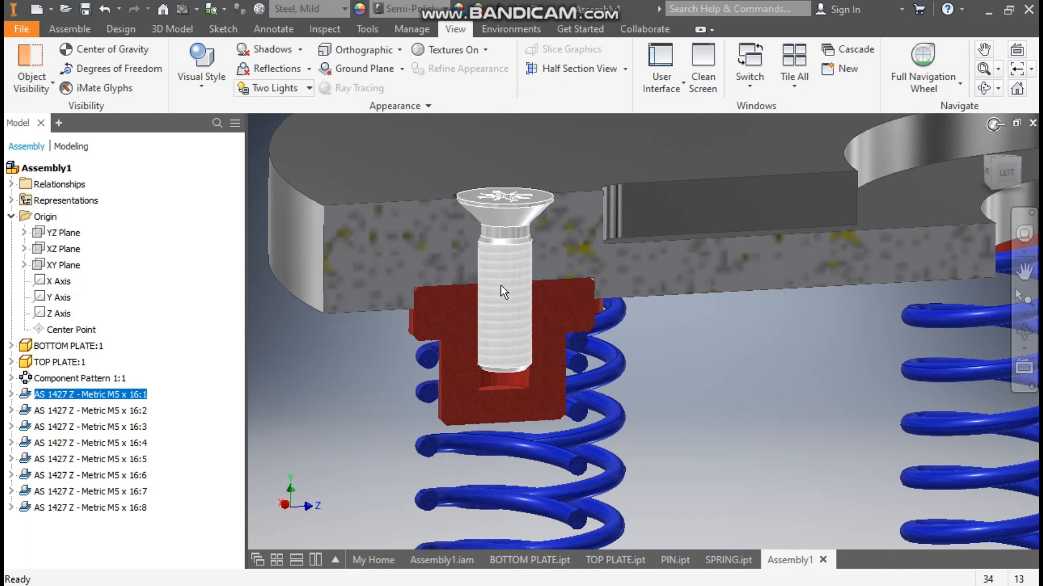
scroll(502, 287, up, 4)
middle_drag(680, 337, 619, 326)
scroll(630, 328, up, 1)
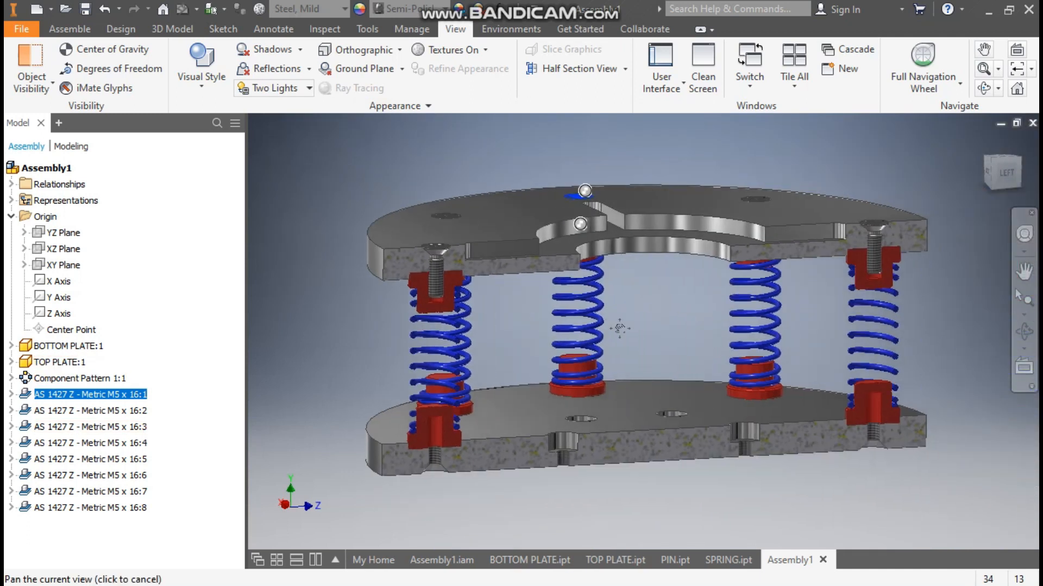
scroll(619, 325, up, 1)
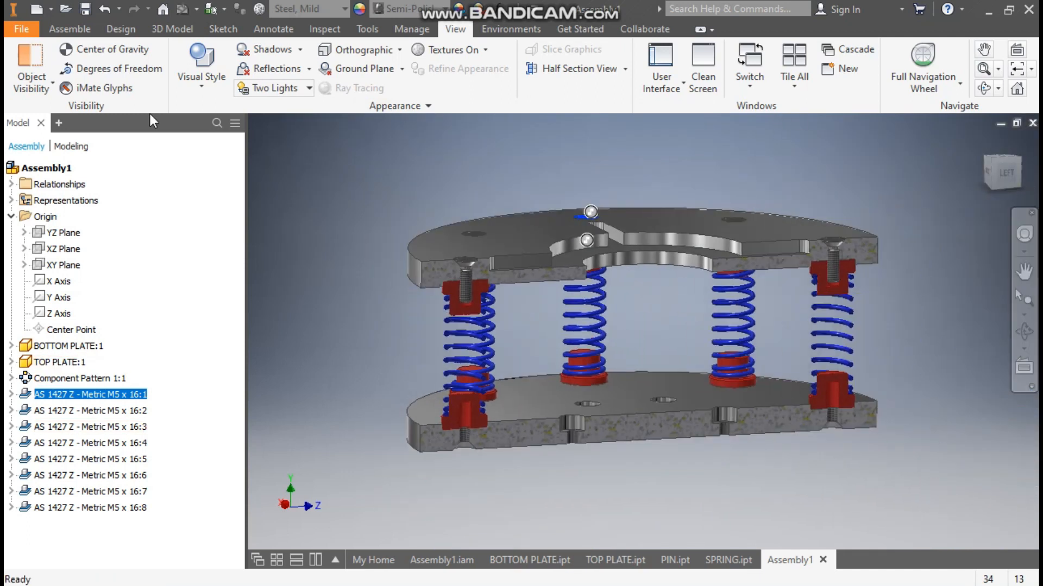
End the section view and inspect the bolt heads in the top plate of the full assembly.
click(76, 29)
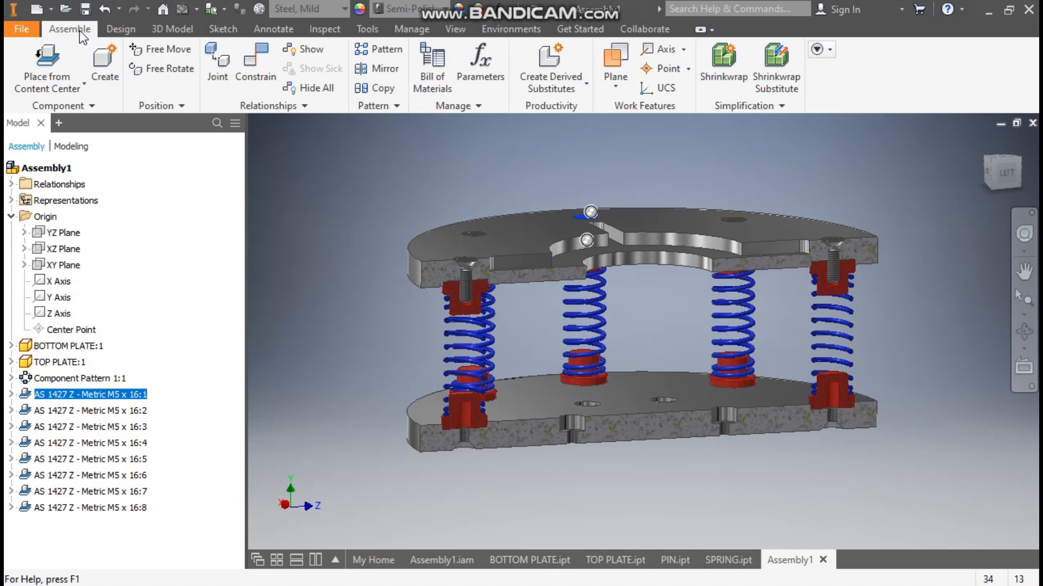
click(455, 29)
click(624, 69)
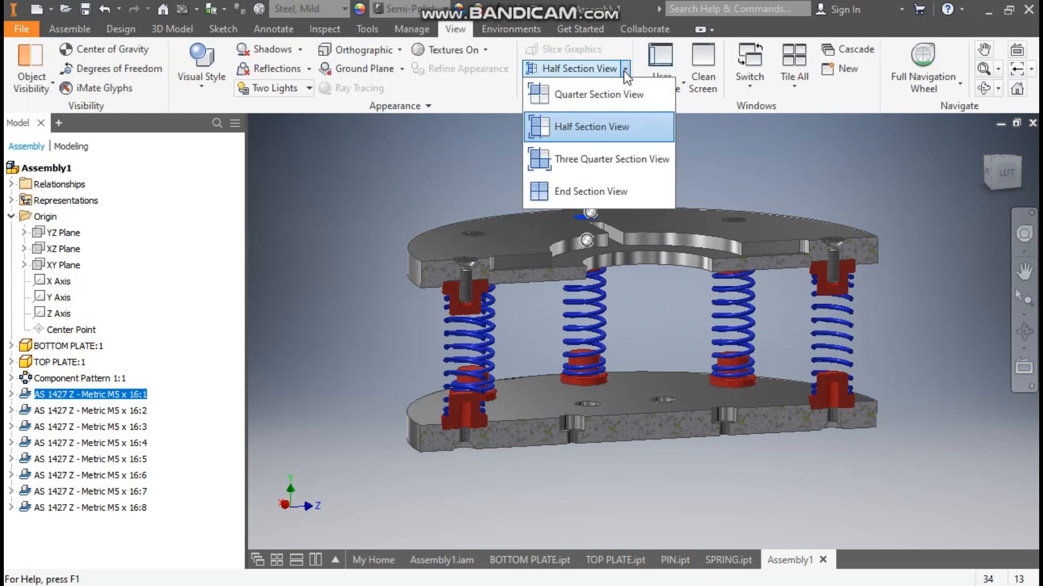
click(589, 191)
shift+middle_drag(603, 309, 565, 371)
scroll(557, 350, down, 3)
scroll(516, 375, down, 2)
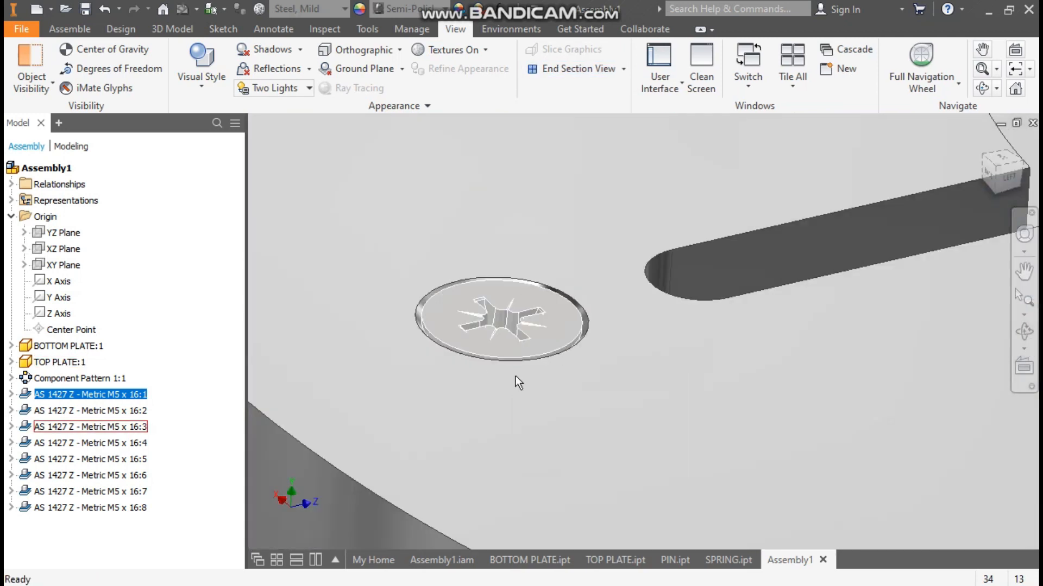
scroll(542, 320, up, 6)
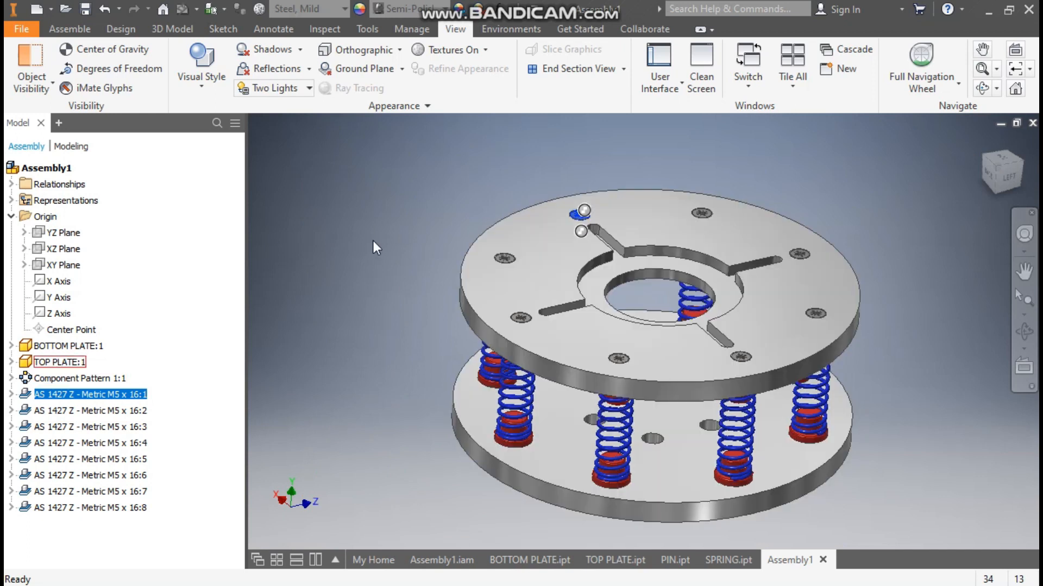
click(376, 229)
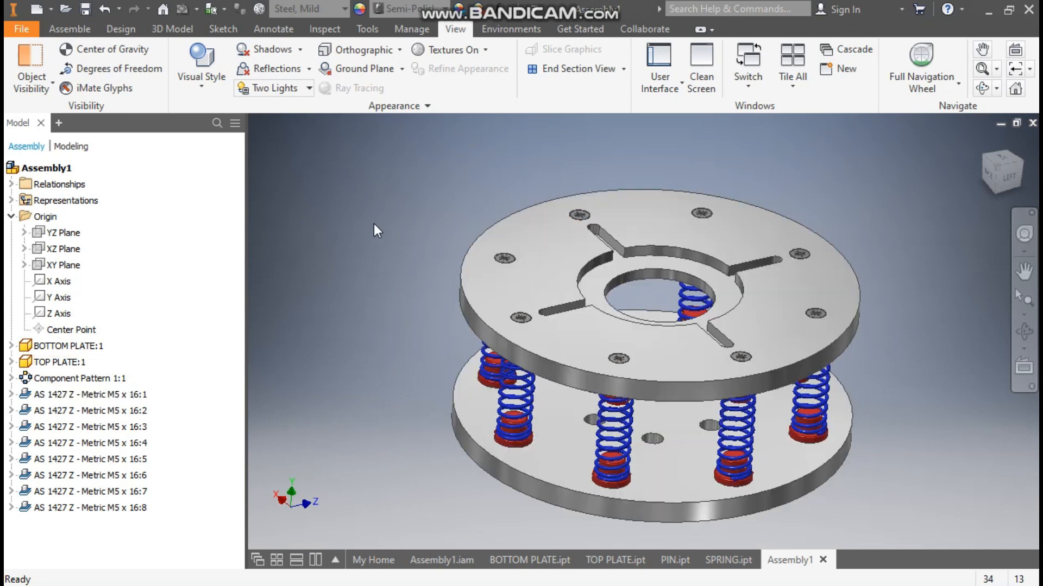
Create a work plane midway between the upper face of the top plate and the underside of the bottom plate.
click(75, 28)
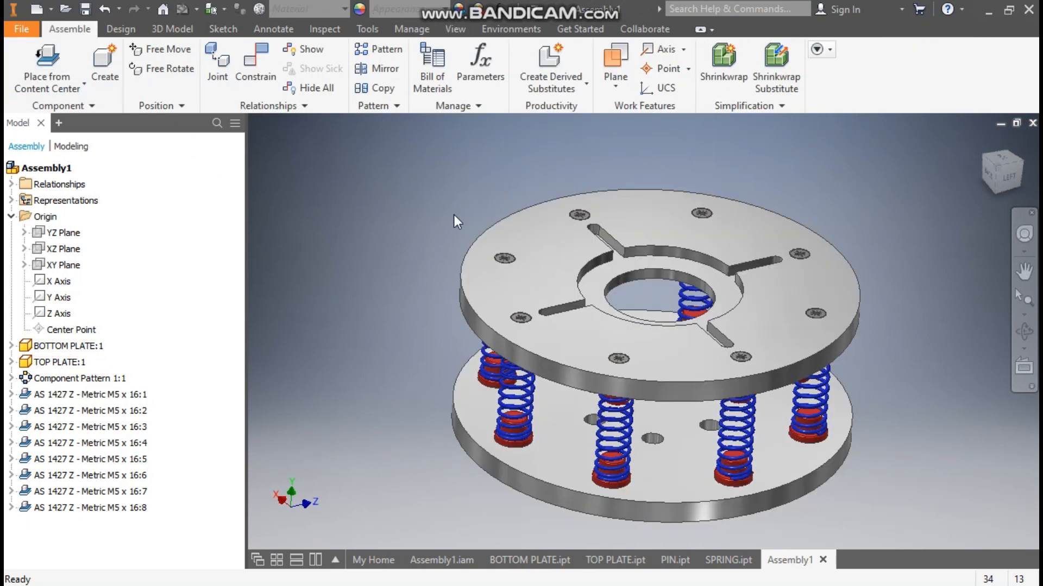
click(504, 259)
click(270, 383)
shift+middle_drag(471, 385, 554, 360)
scroll(516, 299, down, 3)
scroll(500, 303, up, 2)
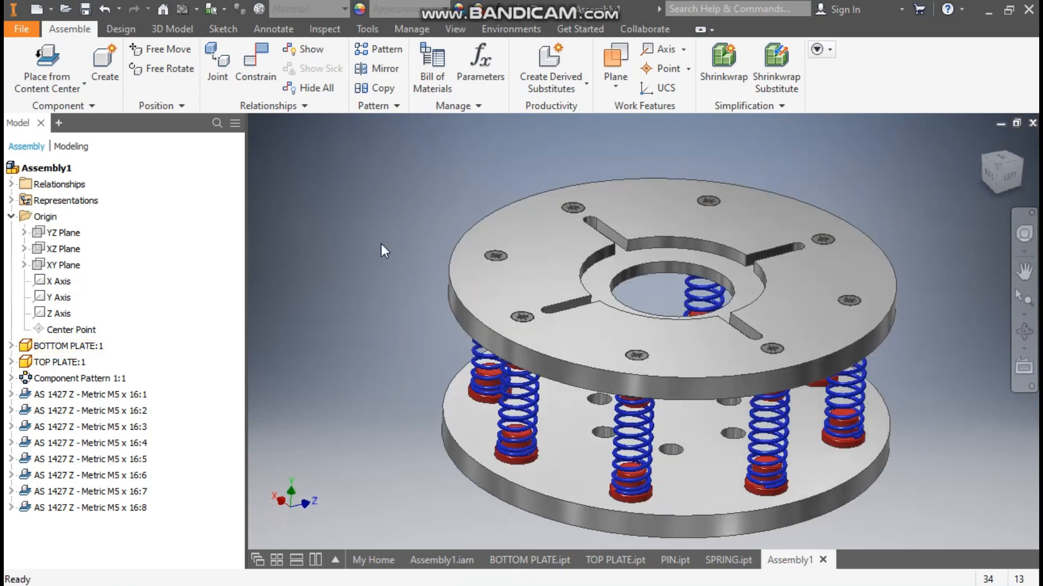
click(611, 63)
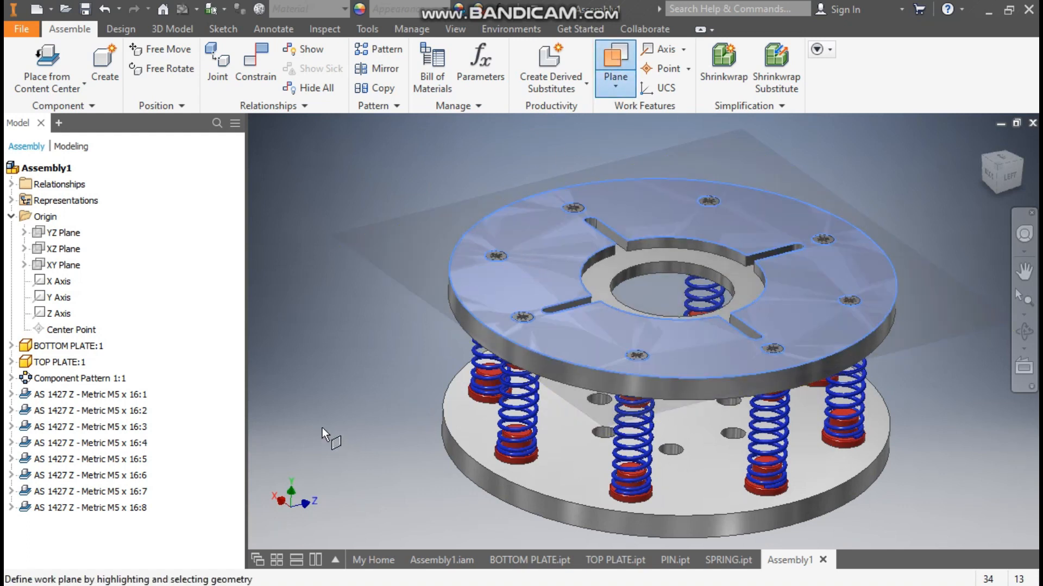
shift+middle_drag(356, 412, 380, 379)
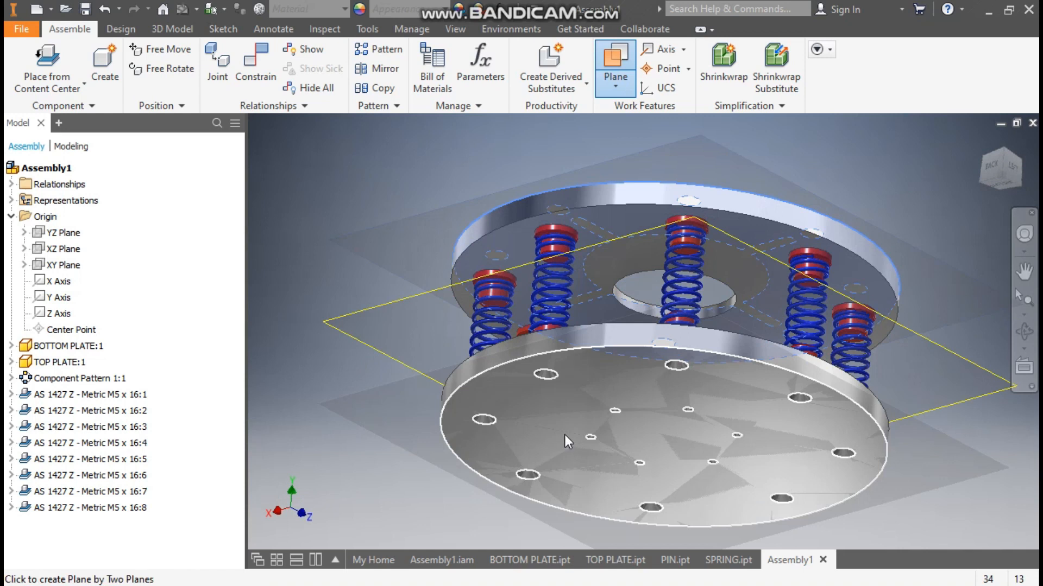
click(566, 435)
shift+middle_drag(436, 412, 394, 344)
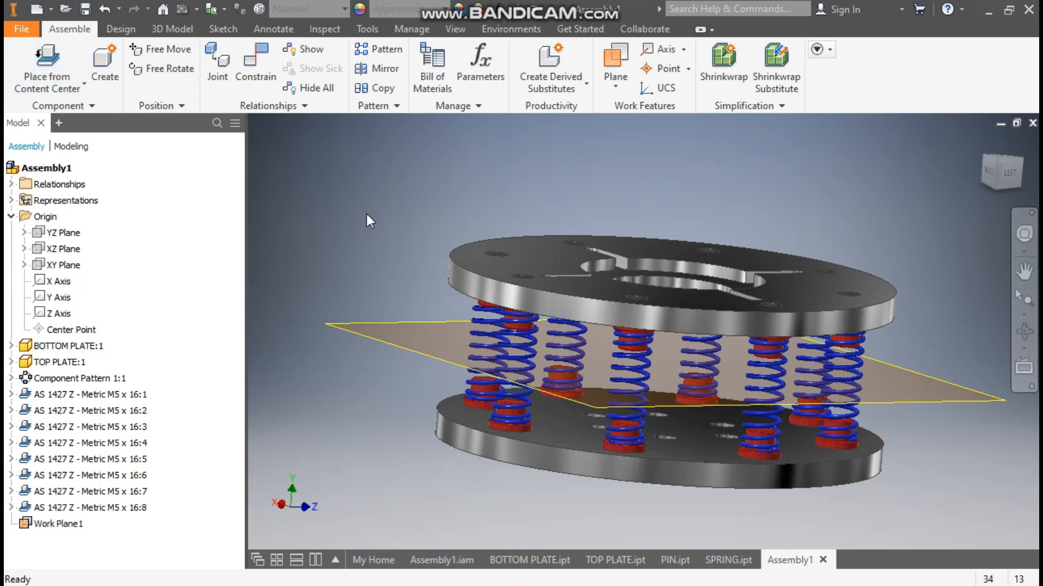
Set up a component mirror with all eight AS 1427 Z M5 x 16 bolts as the components.
click(385, 70)
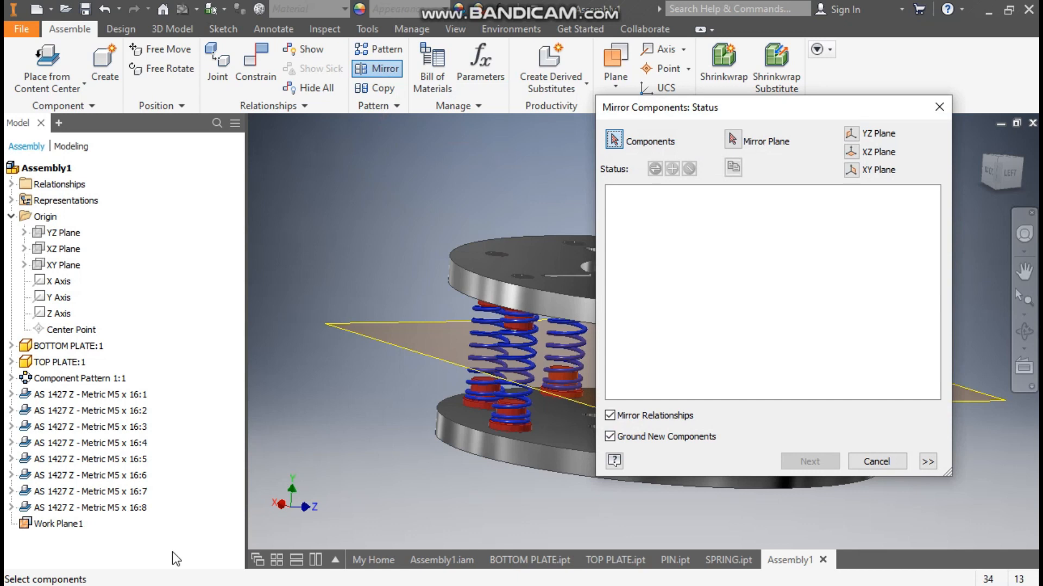
click(180, 383)
click(140, 395)
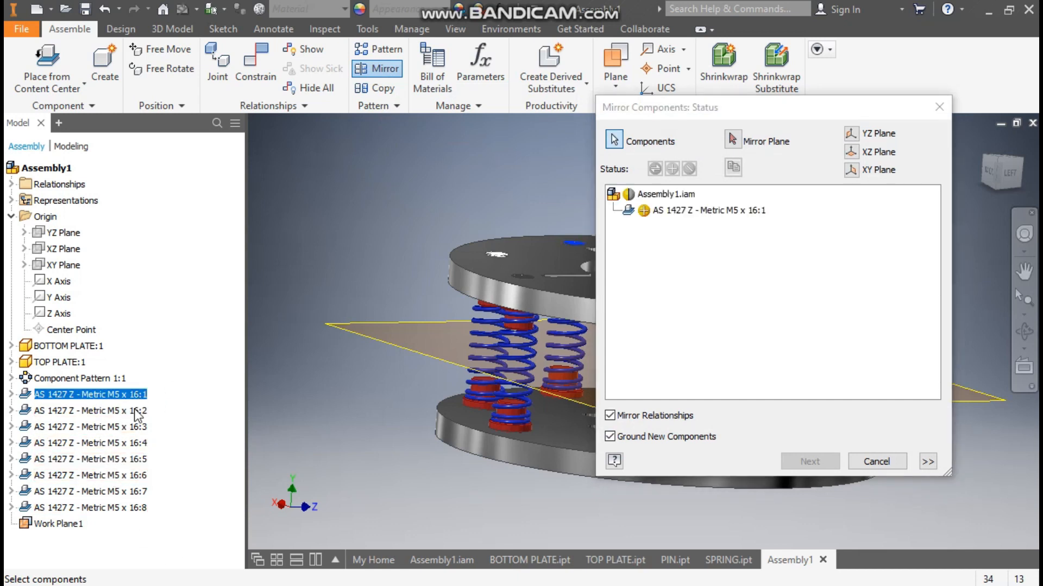
click(136, 411)
click(133, 427)
click(131, 444)
click(128, 460)
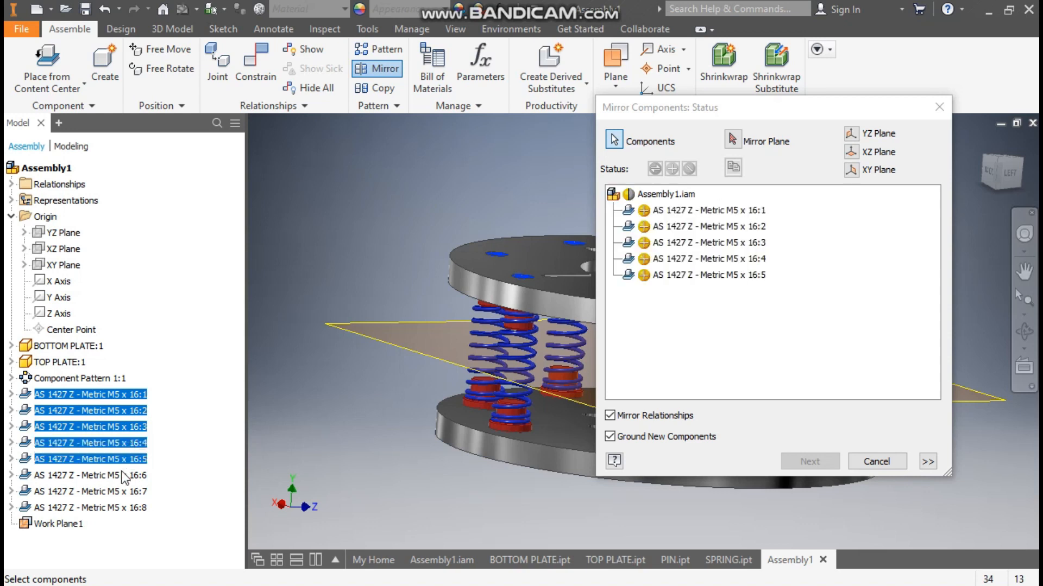
click(126, 476)
click(122, 491)
click(121, 508)
Mirror the chosen bolts about the mid work plane into the bottom plate, inserting the copies in the current assembly.
scroll(294, 387, up, 1)
middle_drag(294, 386, 163, 354)
shift+middle_drag(551, 359, 474, 375)
scroll(516, 386, up, 2)
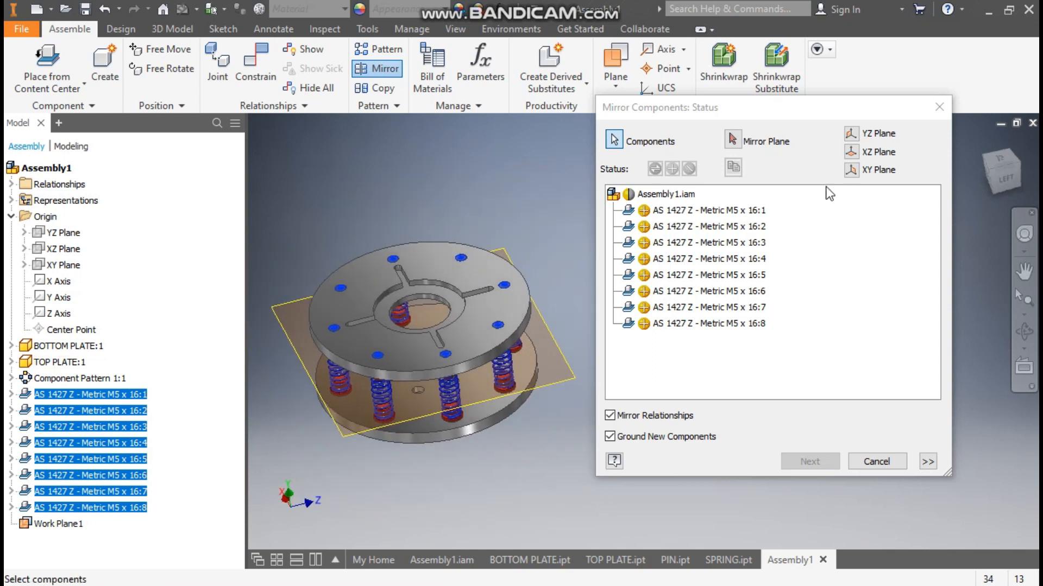
click(734, 141)
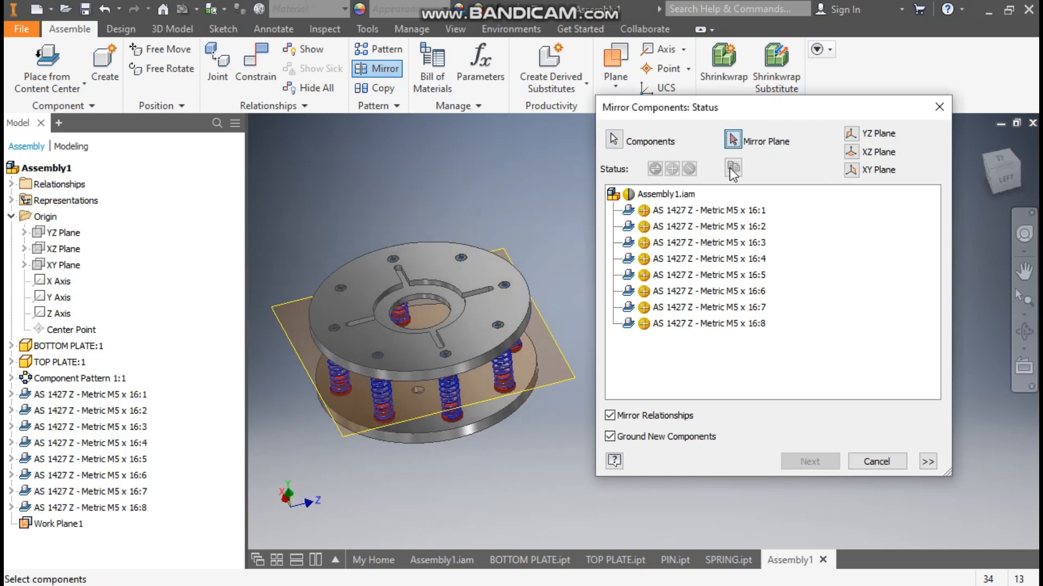
click(343, 430)
shift+middle_drag(549, 494, 561, 344)
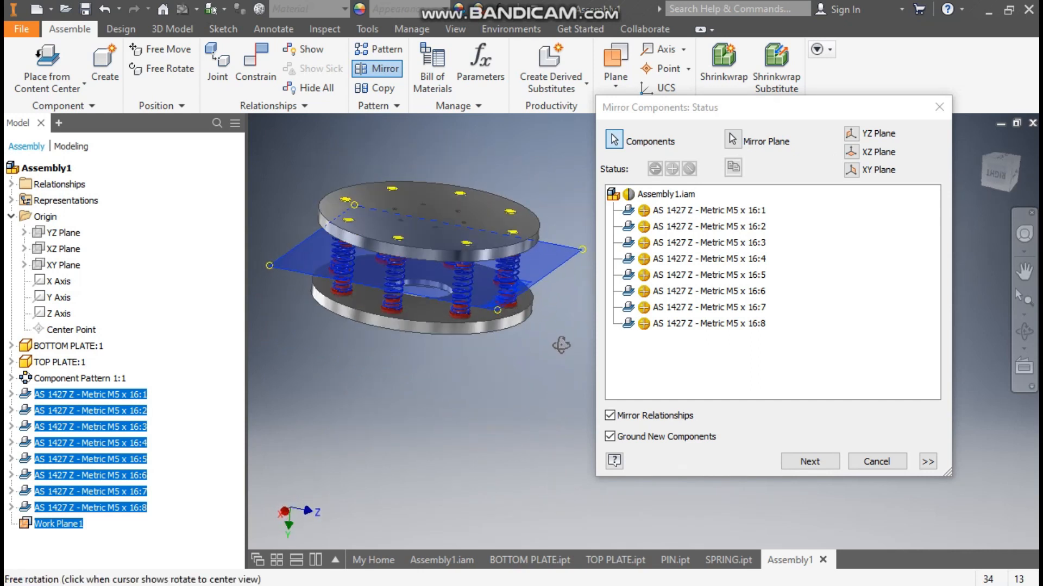
scroll(370, 204, up, 5)
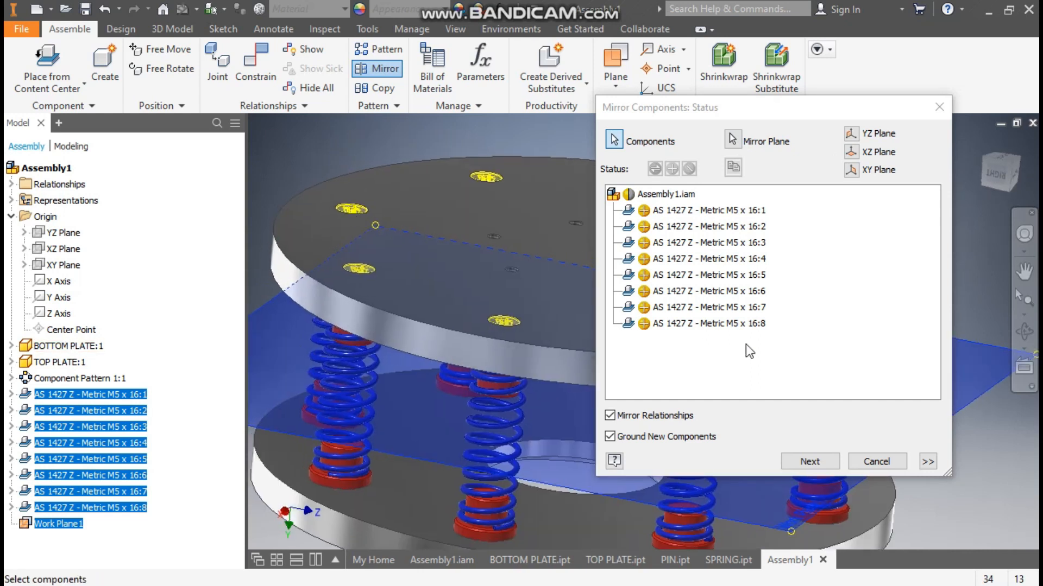
click(811, 461)
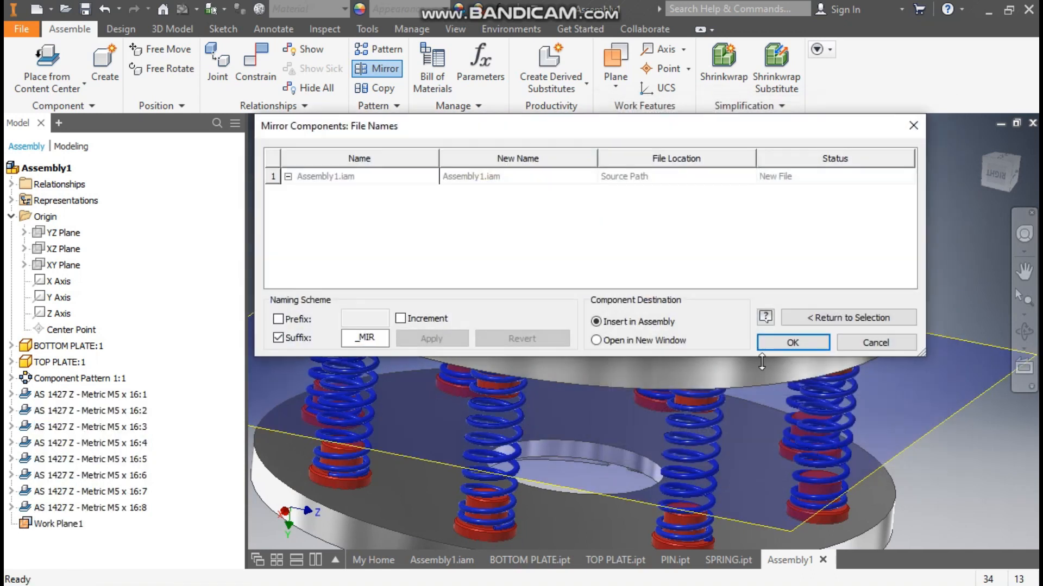
click(778, 339)
scroll(328, 204, up, 3)
scroll(431, 204, down, 8)
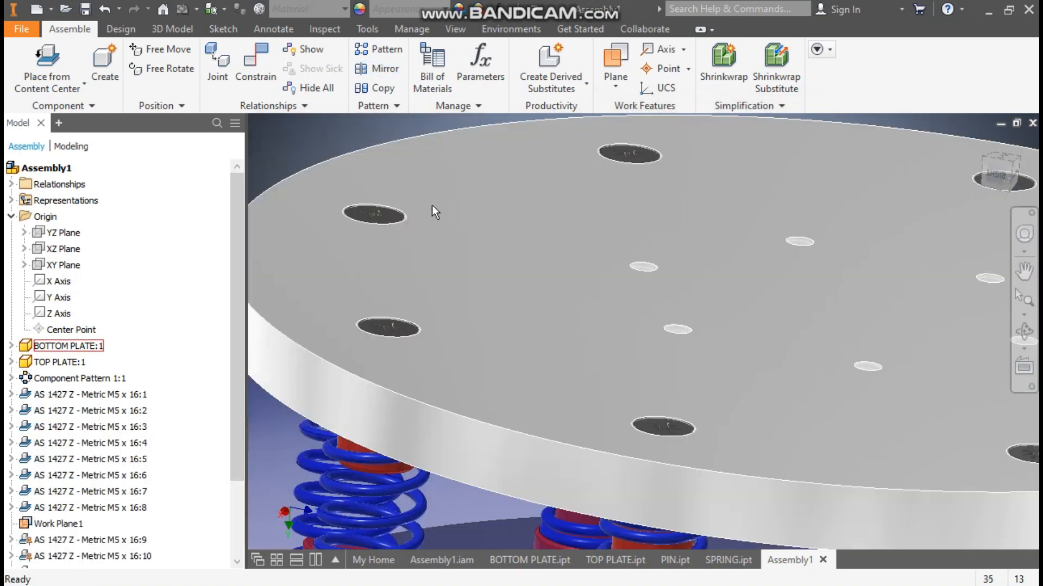
shift+middle_drag(809, 229, 851, 308)
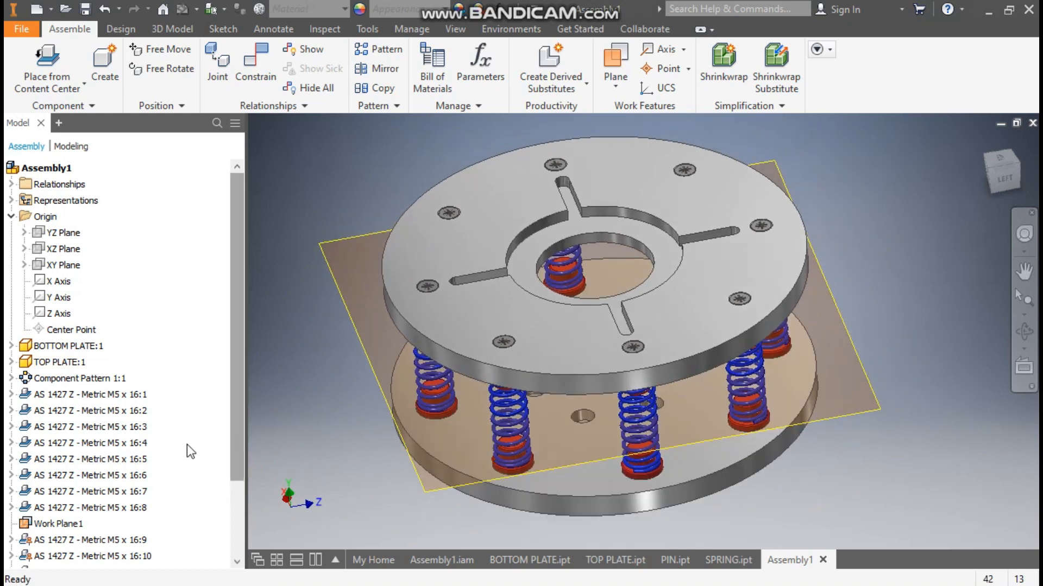
Hide the work plane between the plates and inspect the complete assembly from a corner view.
scroll(90, 471, down, 1)
click(75, 475)
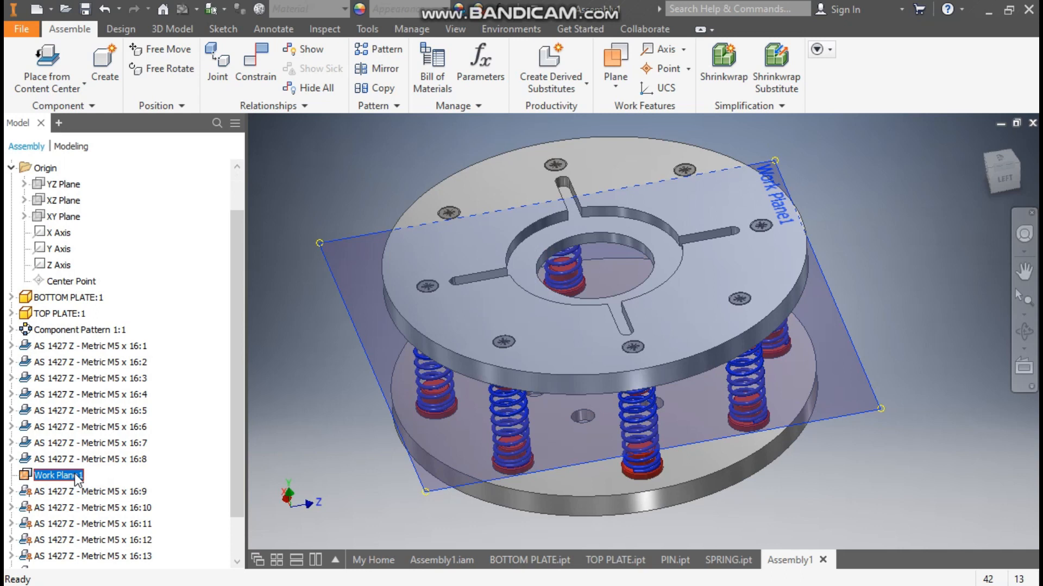
right_click(75, 476)
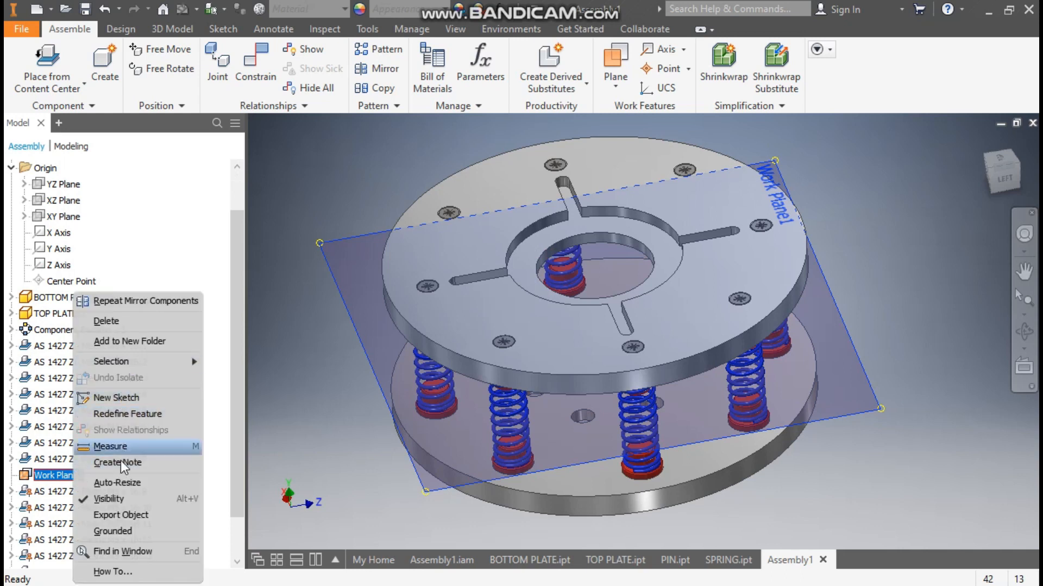
click(116, 498)
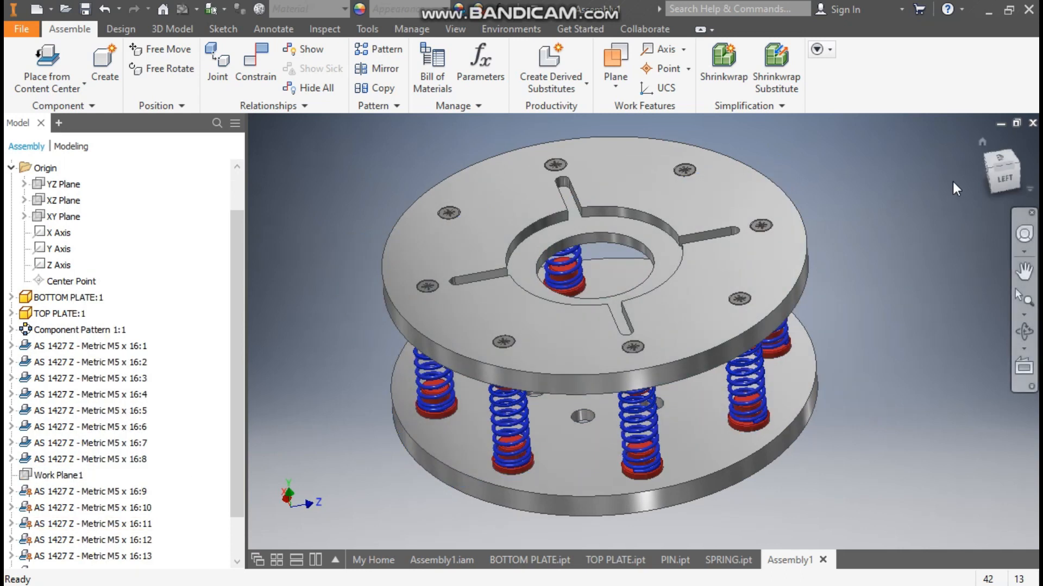
click(1008, 187)
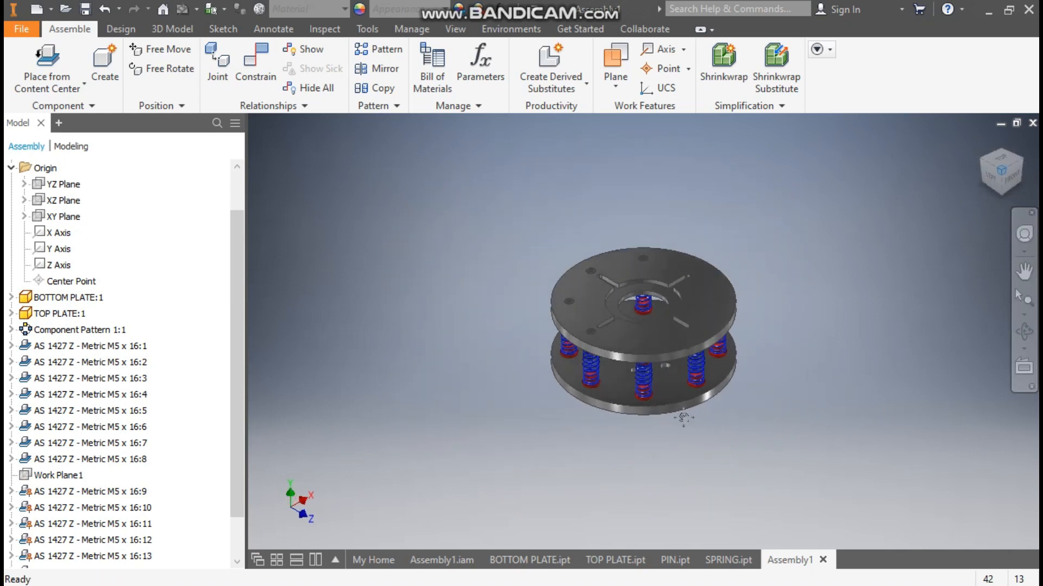
drag(840, 264, 667, 264)
key(Escape)
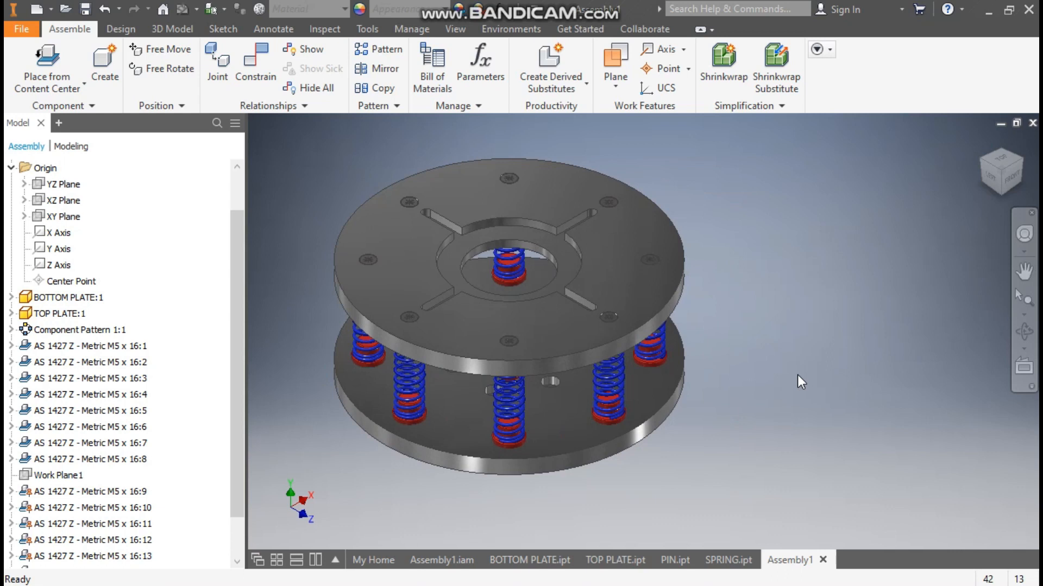
mouse_move(800, 390)
mouse_down()
mouse_move(784, 361)
mouse_move(788, 380)
mouse_up()
key(Escape)
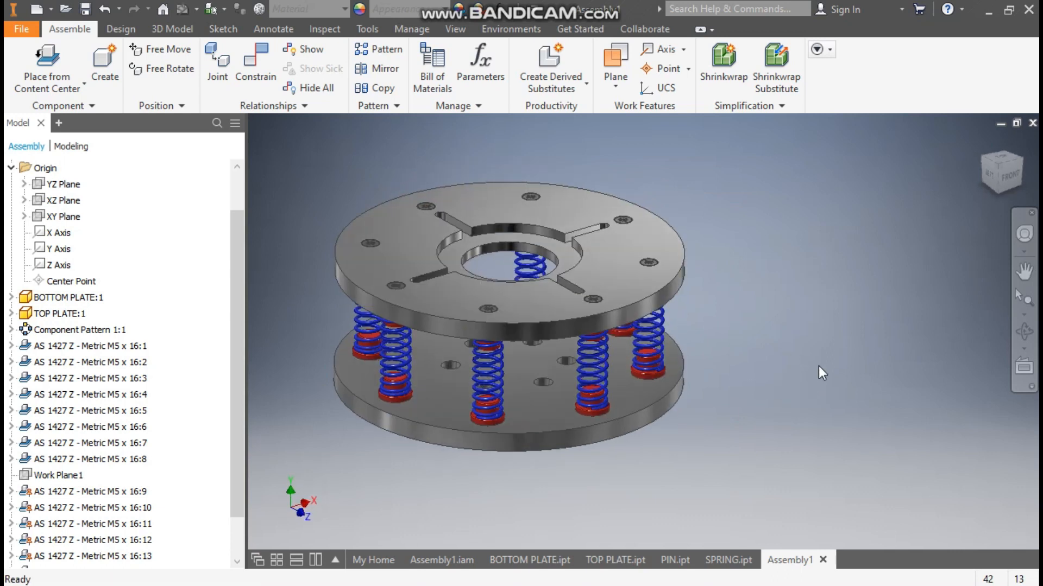